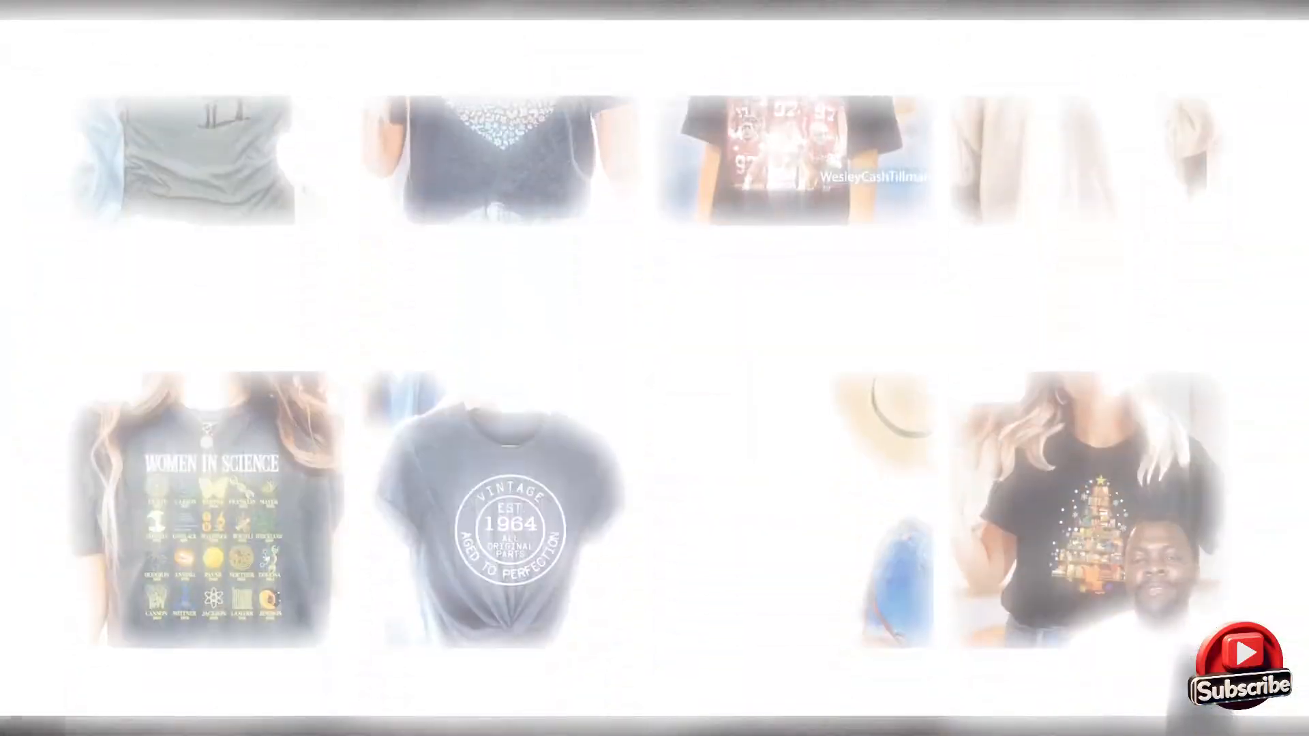
Browse the Etsy search results for women's T-shirts to see what kinds of designs are sold.
scroll(752, 346, down, 20)
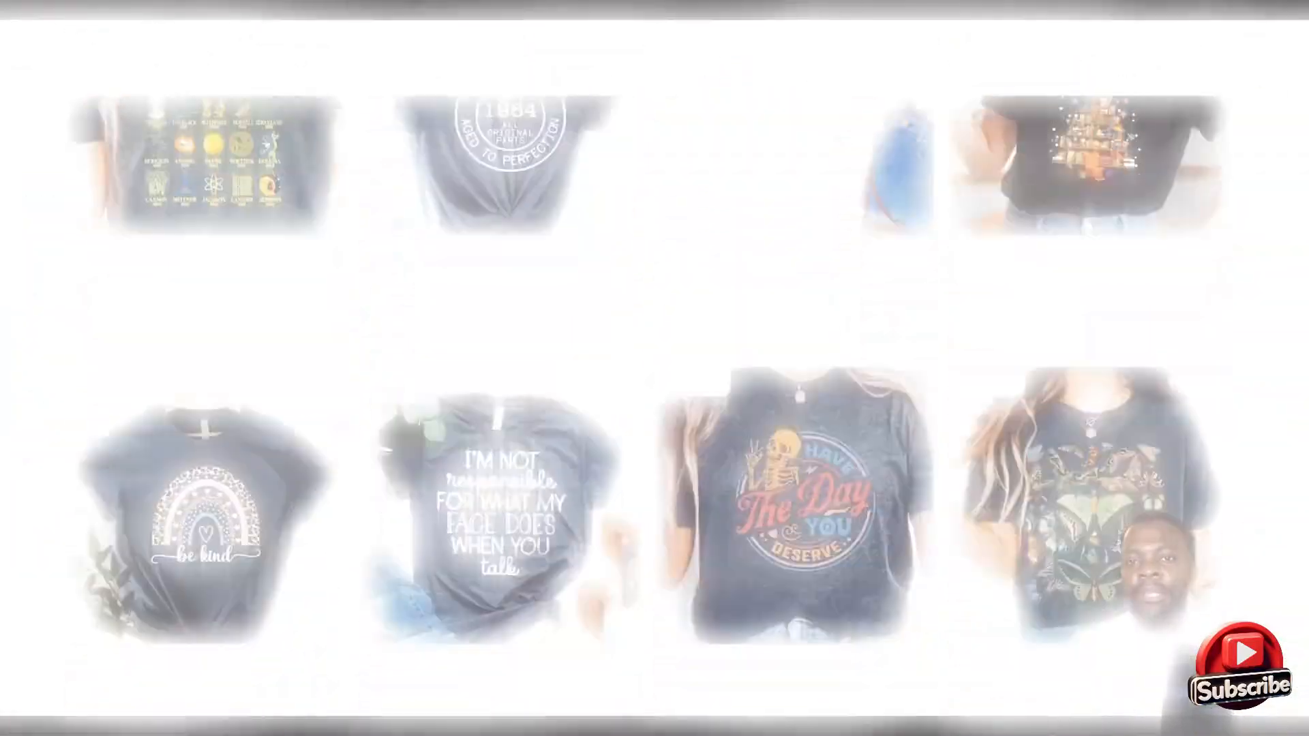
scroll(753, 346, down, 20)
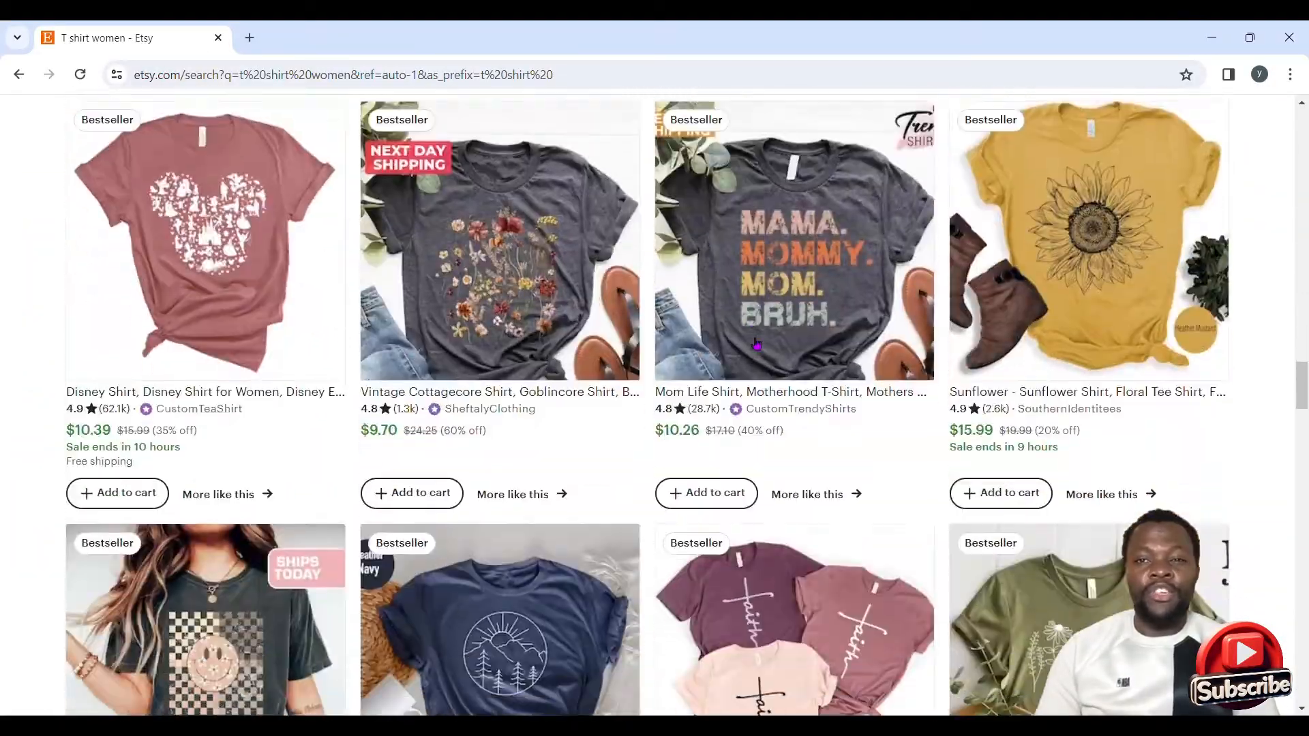
scroll(752, 346, down, 20)
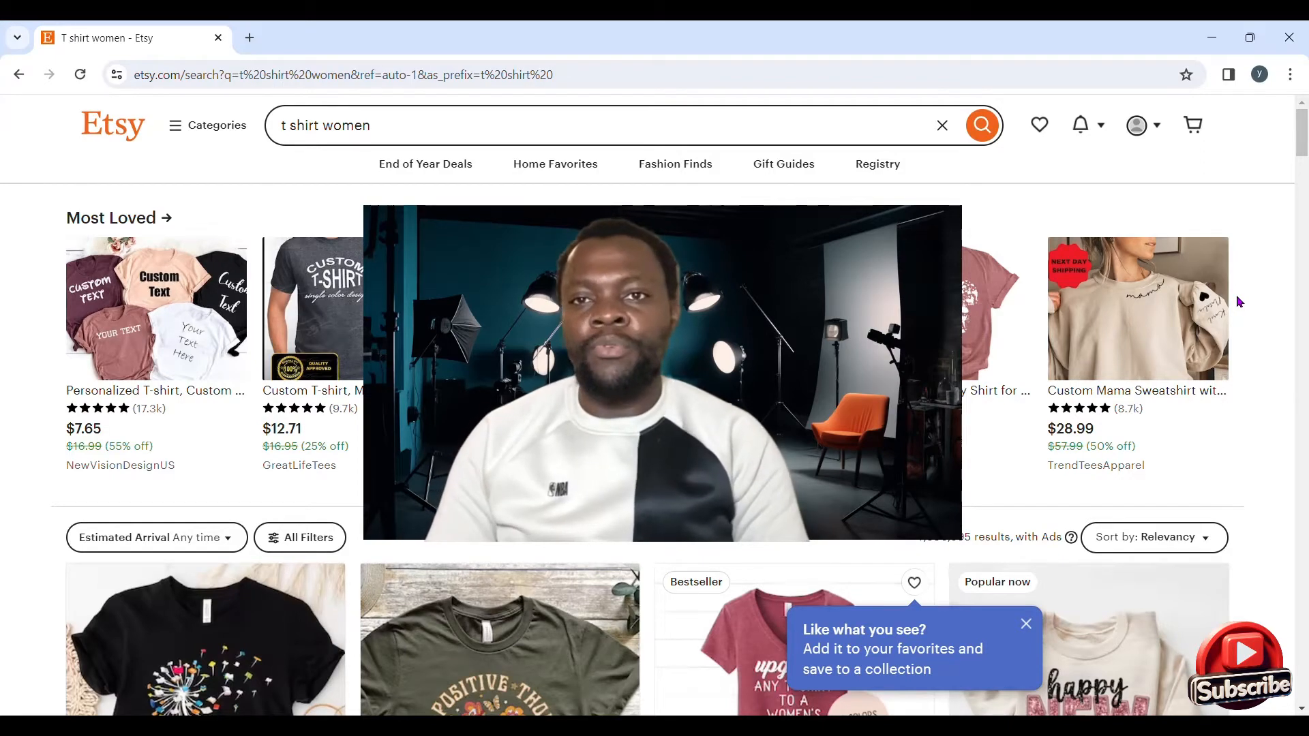
scroll(1221, 306, down, 2)
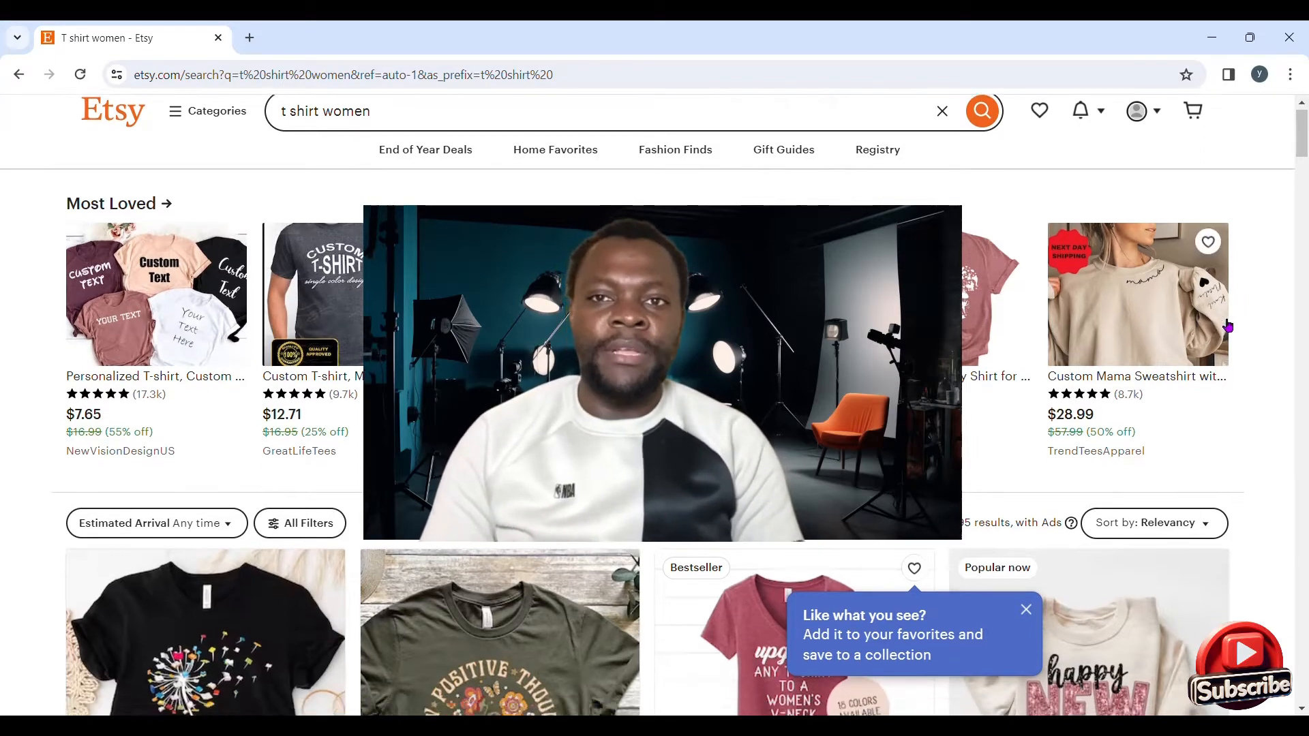
scroll(1229, 317, up, 2)
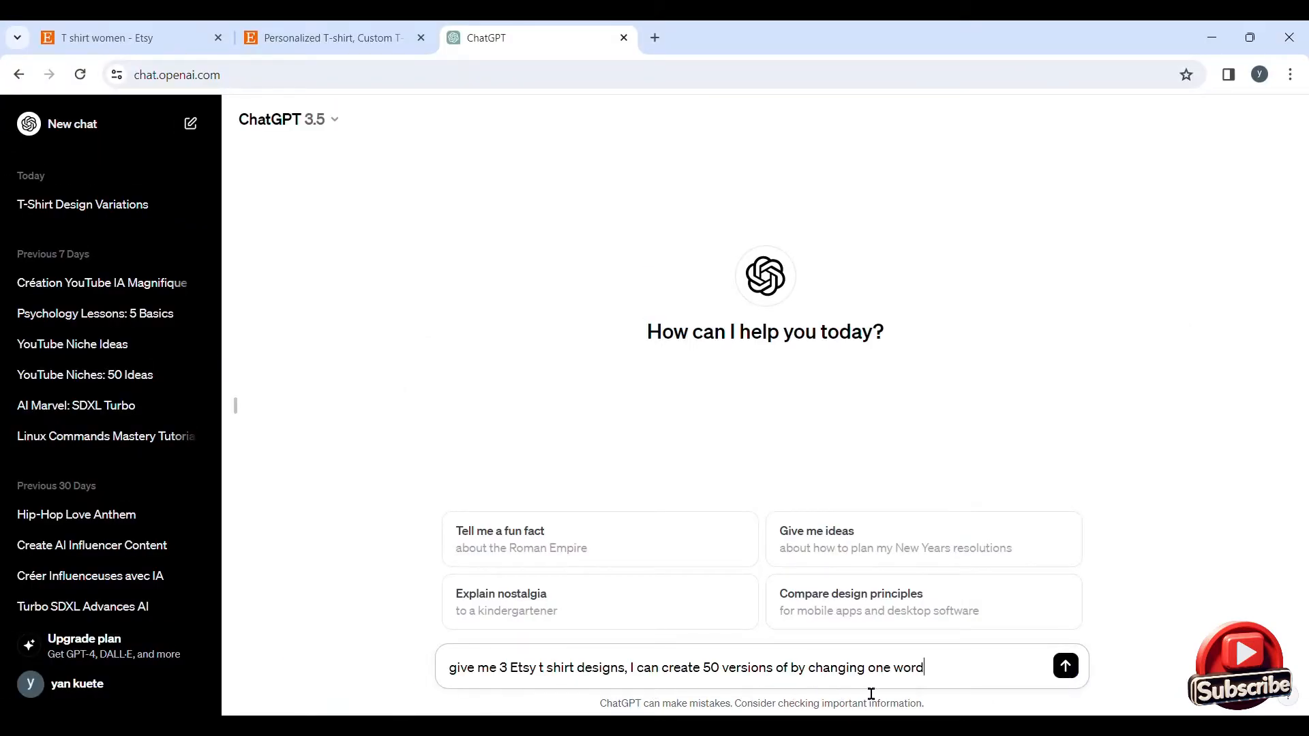
Submit the ChatGPT request for 3 Etsy T-shirt designs that allow 50 versions by changing one word, and read through the suggestions.
click(1066, 667)
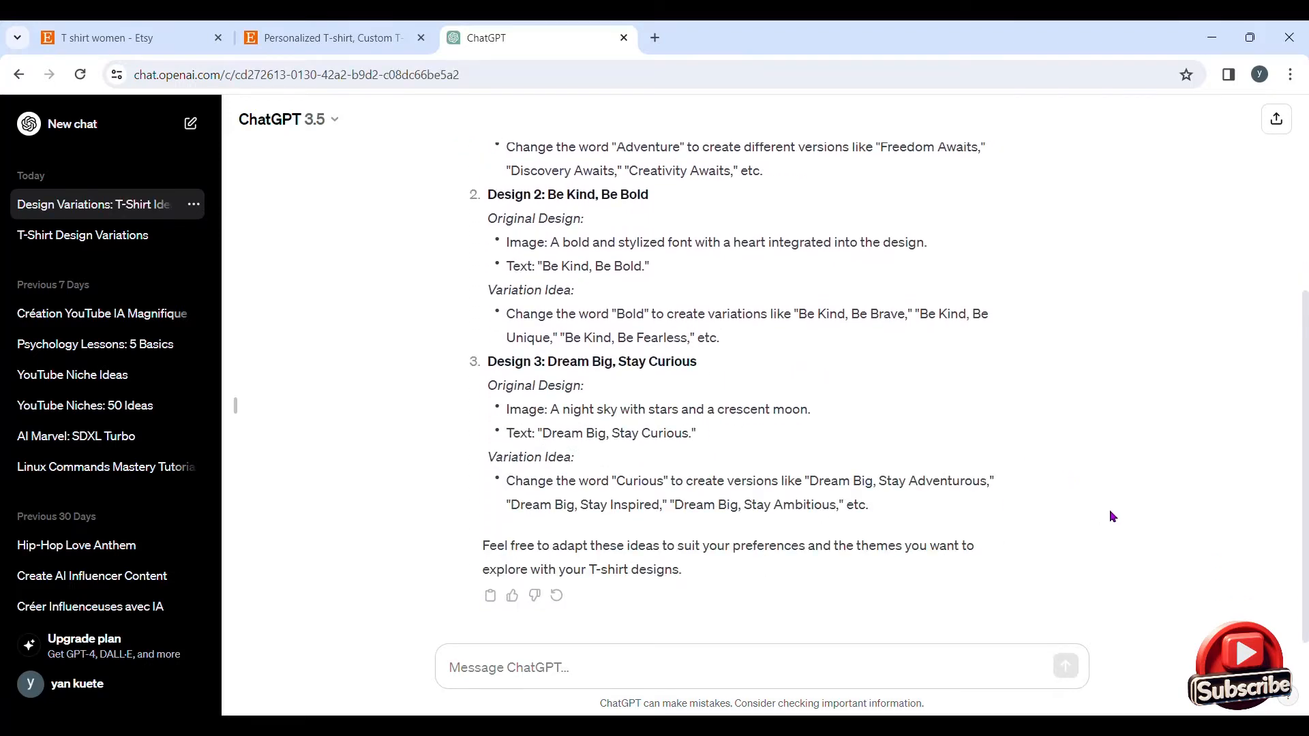
scroll(1016, 485, up, 3)
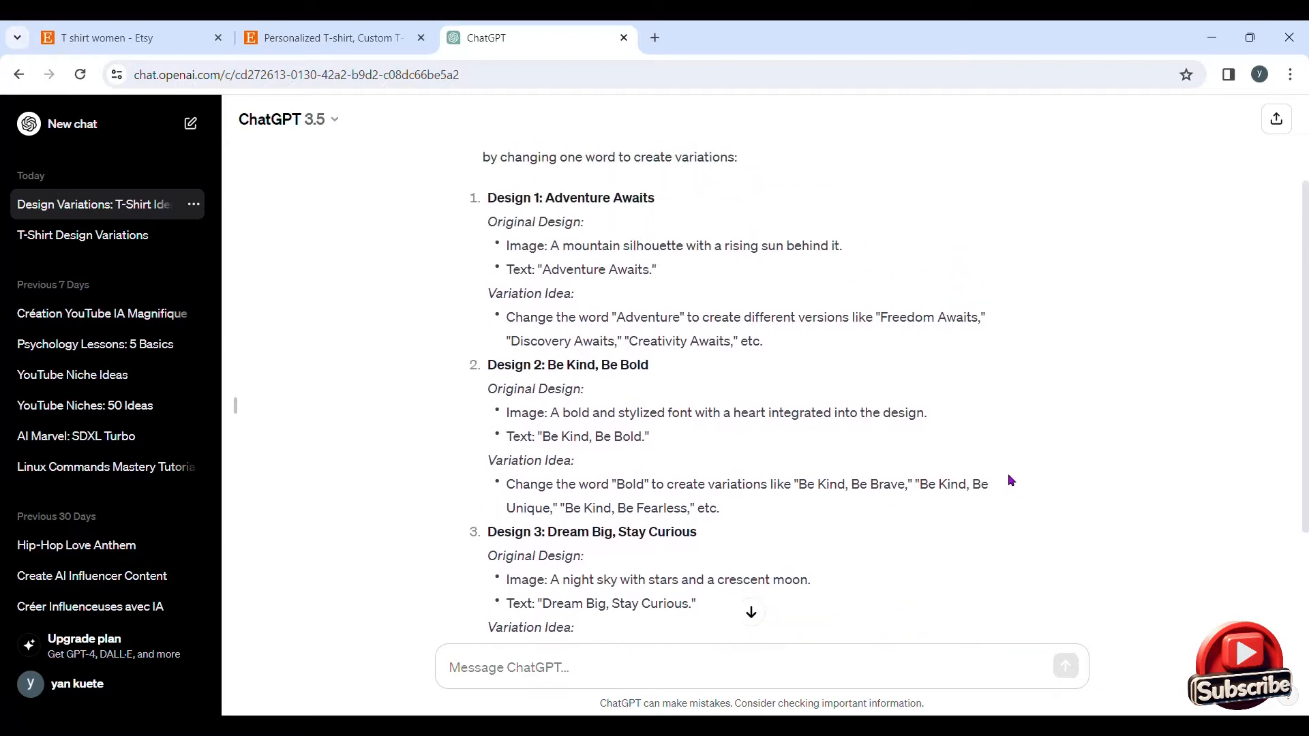
scroll(1015, 485, up, 2)
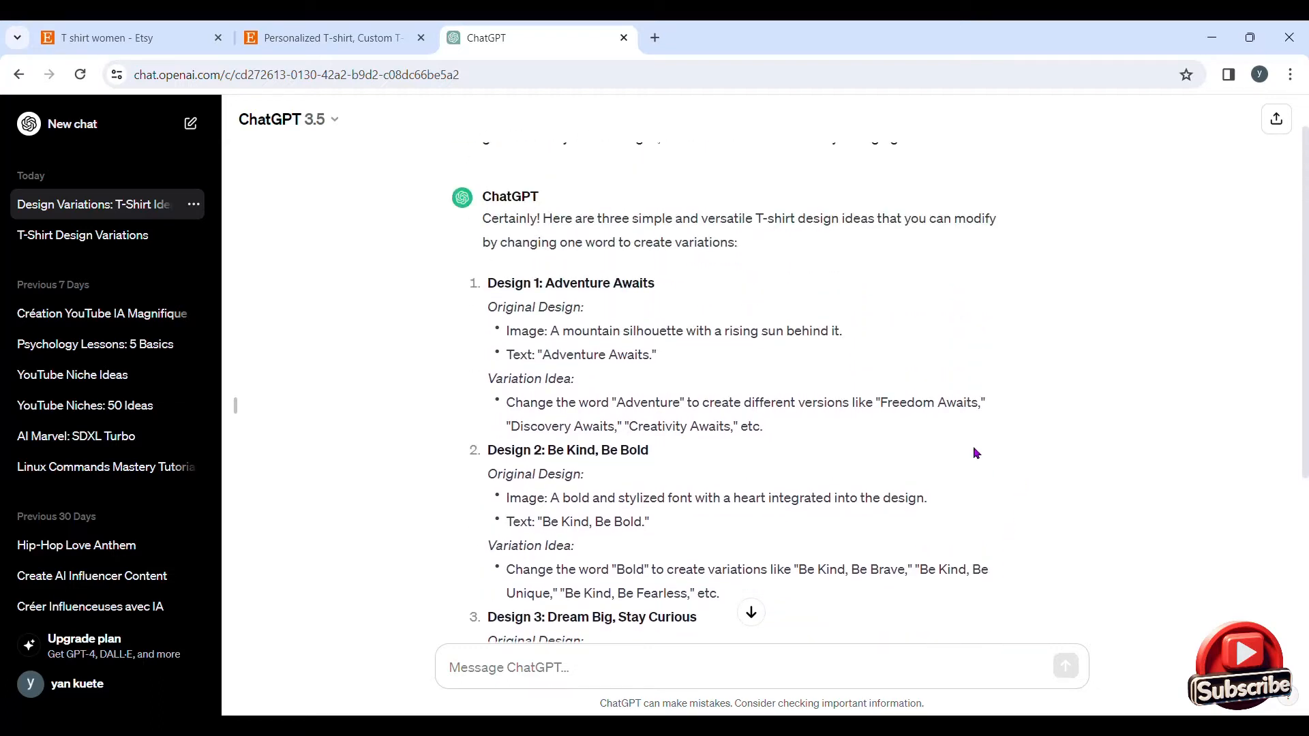
scroll(953, 450, down, 2)
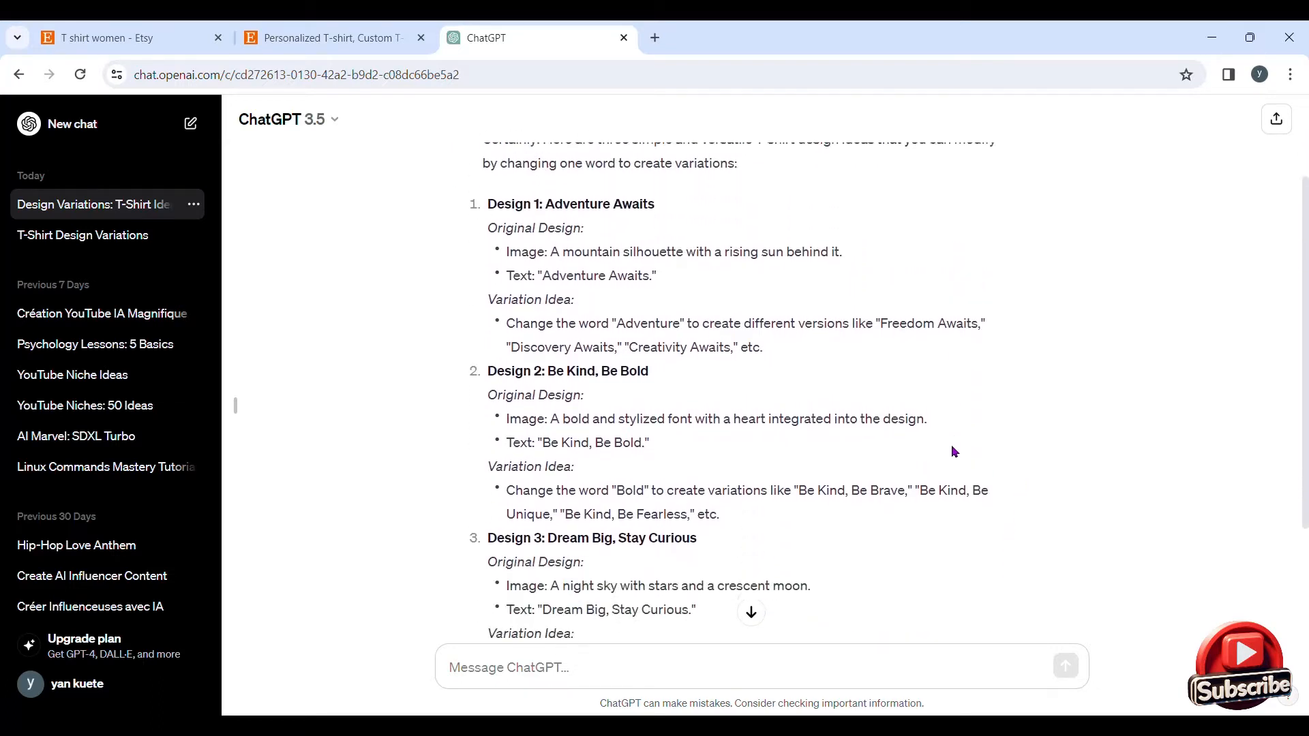
scroll(941, 458, down, 2)
scroll(939, 460, down, 2)
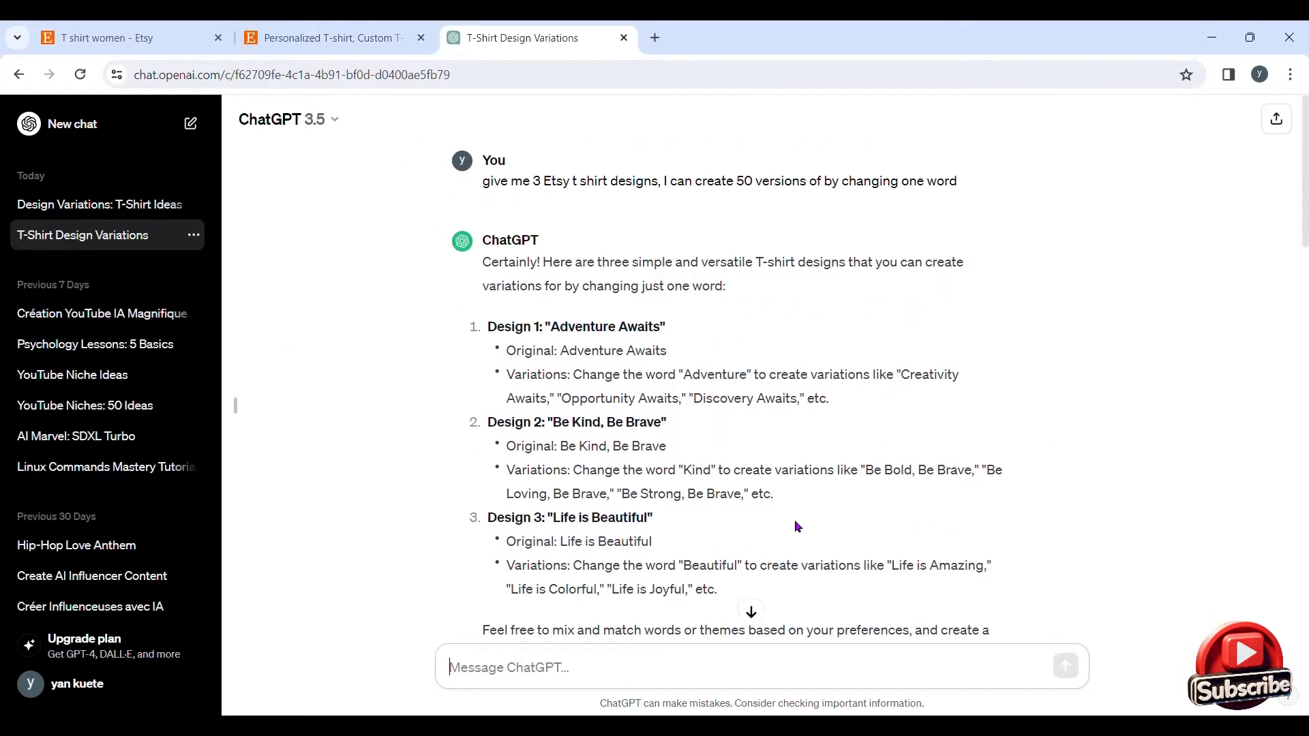
Examine design 2, "Be Kind, Be Brave", and the prompt and list for its 50 variations in the T-Shirt Design Variations chat.
scroll(791, 526, down, 2)
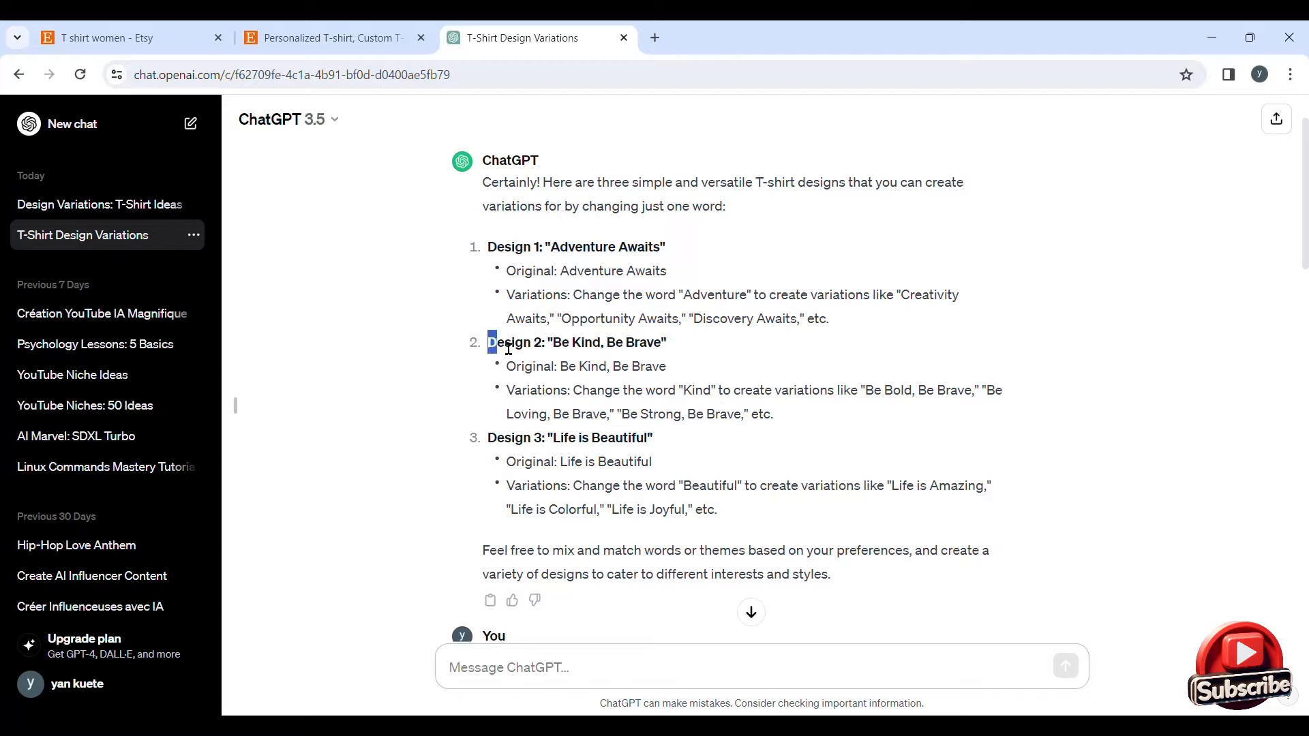
drag(509, 349, 756, 427)
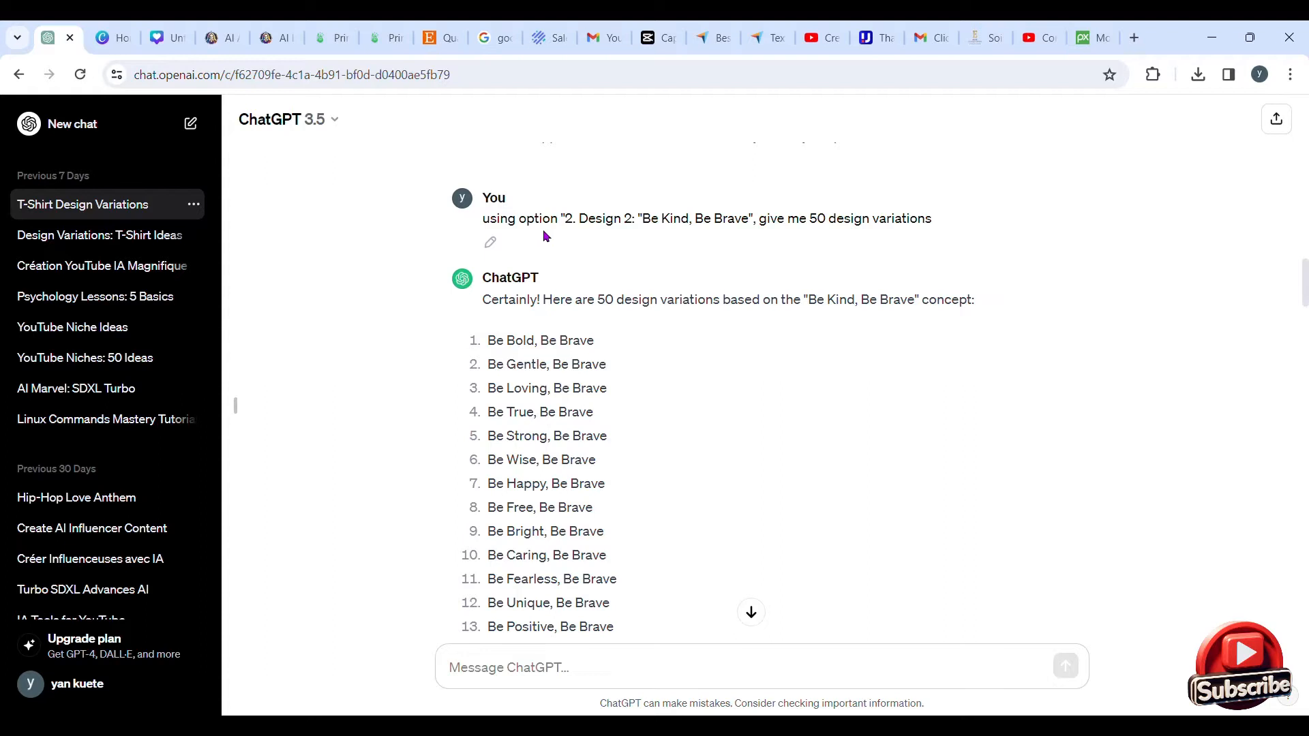
drag(482, 225, 938, 227)
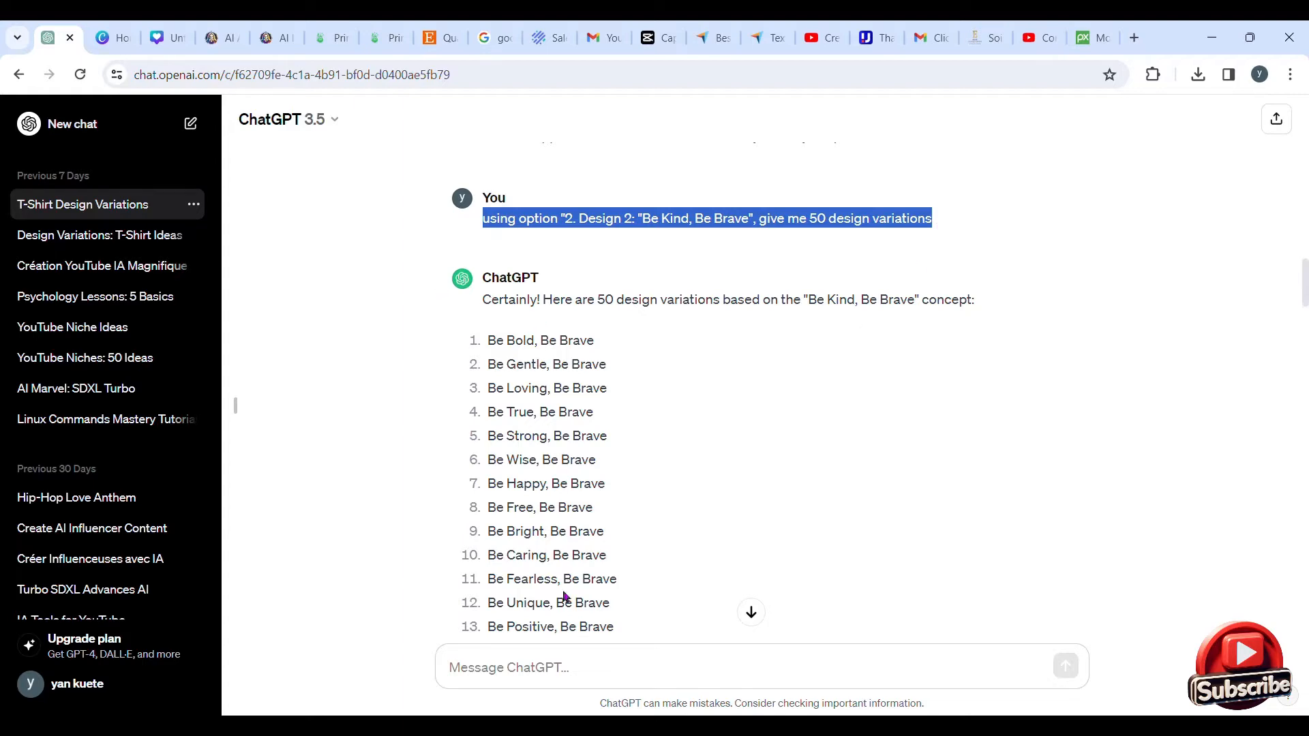
drag(479, 337, 616, 201)
scroll(616, 201, up, 15)
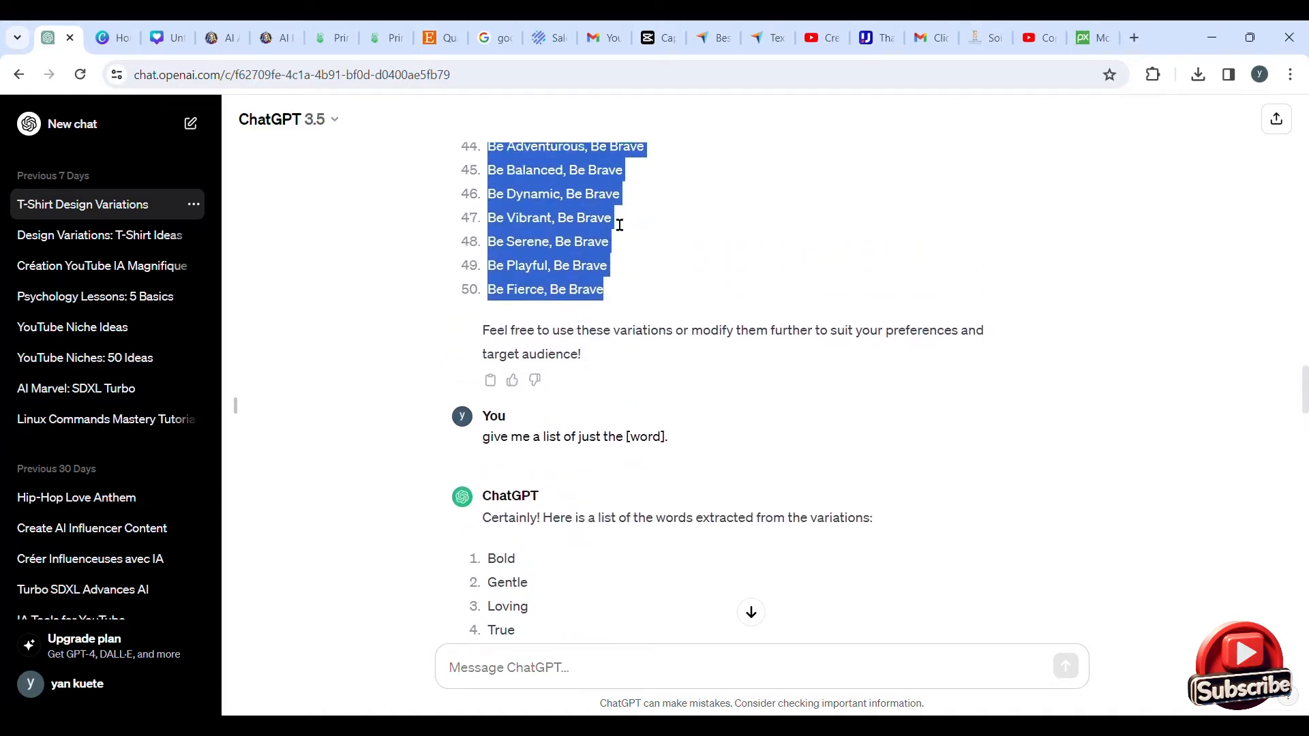
scroll(622, 269, up, 5)
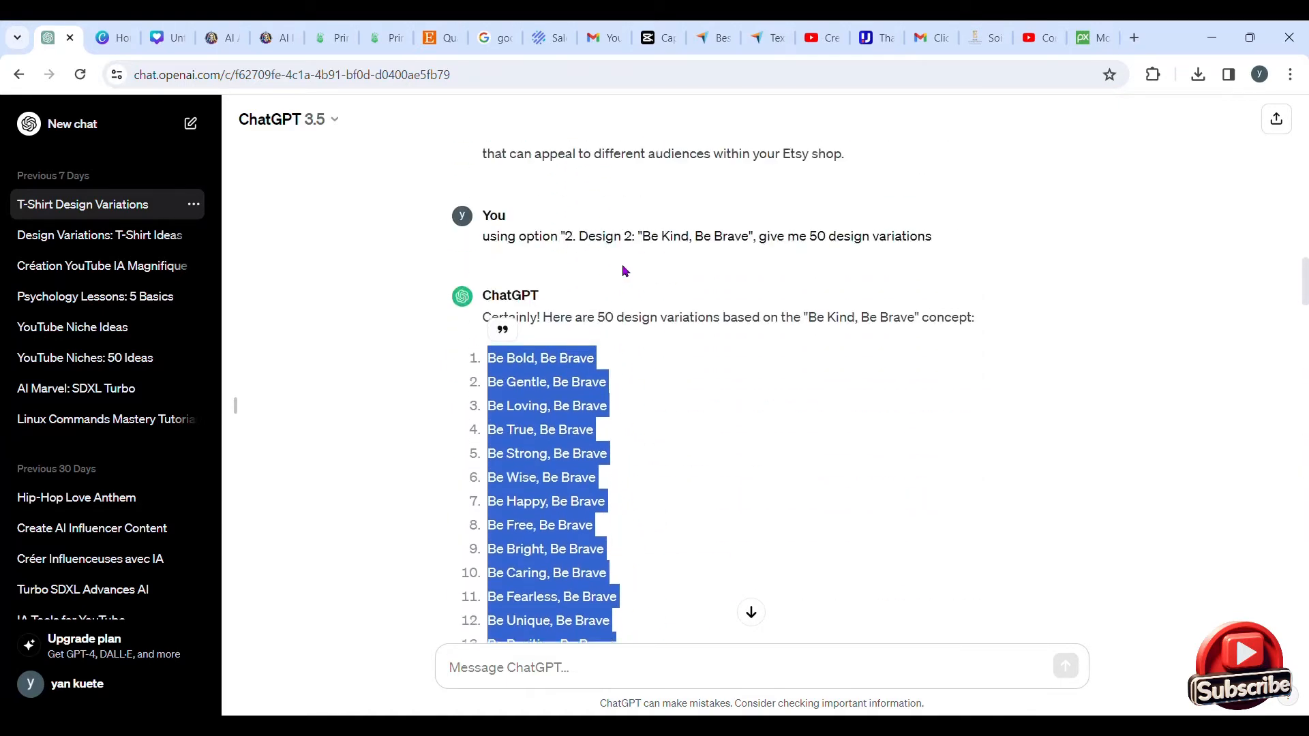
scroll(1104, 207, down, 2)
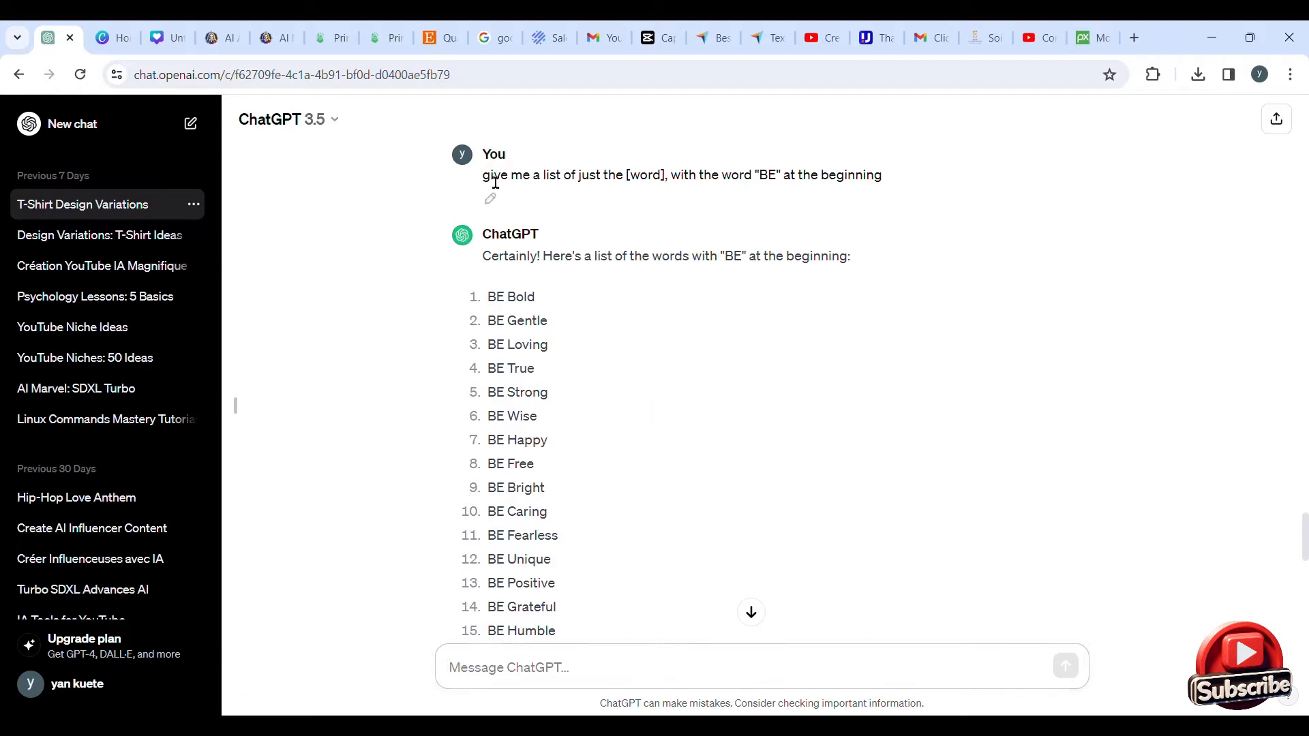
Highlight the prompt asking for just the words with "BE" at the beginning, and the list given in reply.
drag(484, 182, 624, 190)
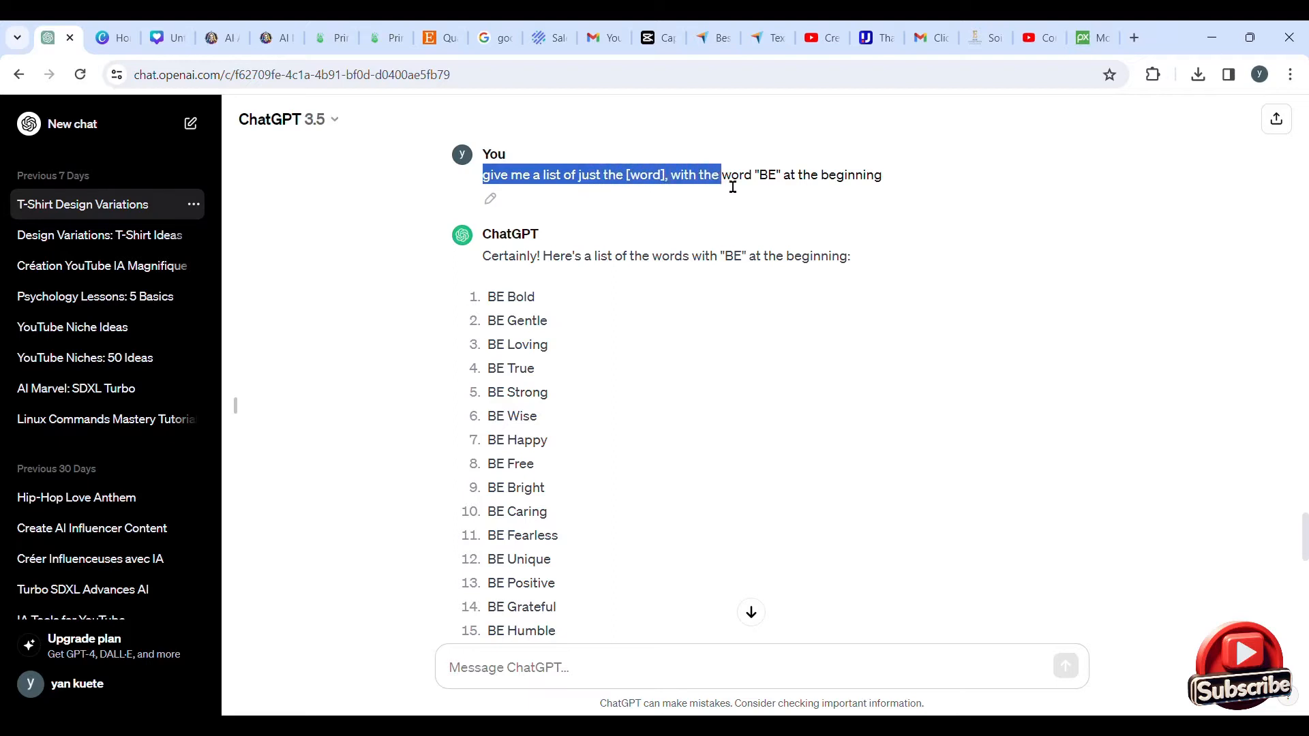
drag(733, 187, 884, 181)
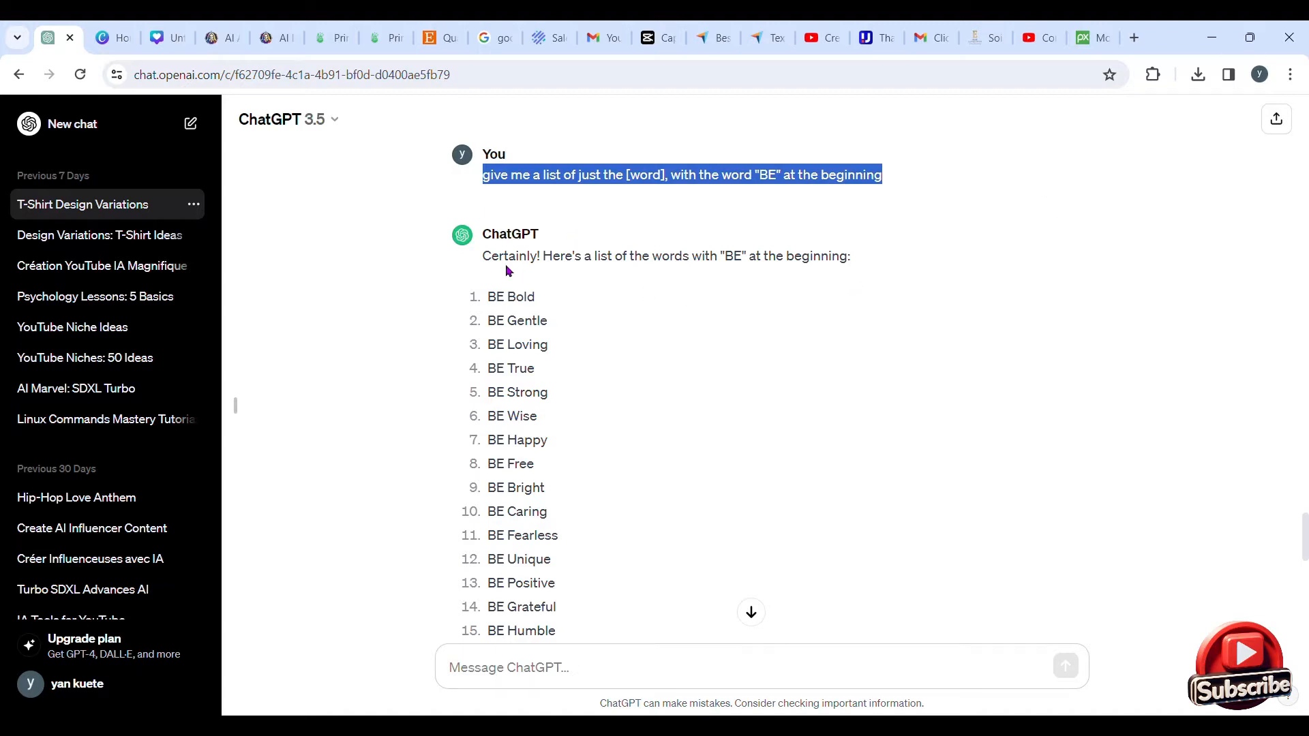
scroll(508, 271, down, 1)
drag(488, 213, 558, 533)
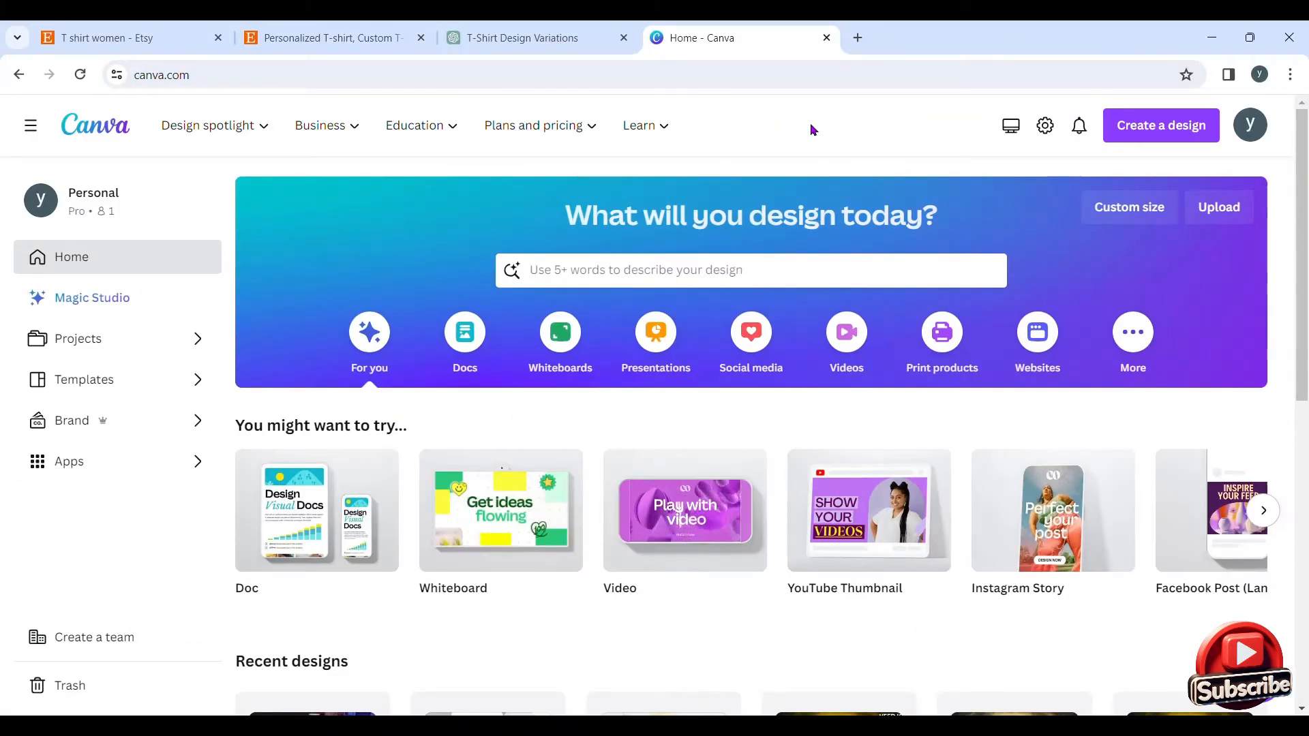
Create a new Canva design with a custom size of 4500 × 5400 px.
click(266, 76)
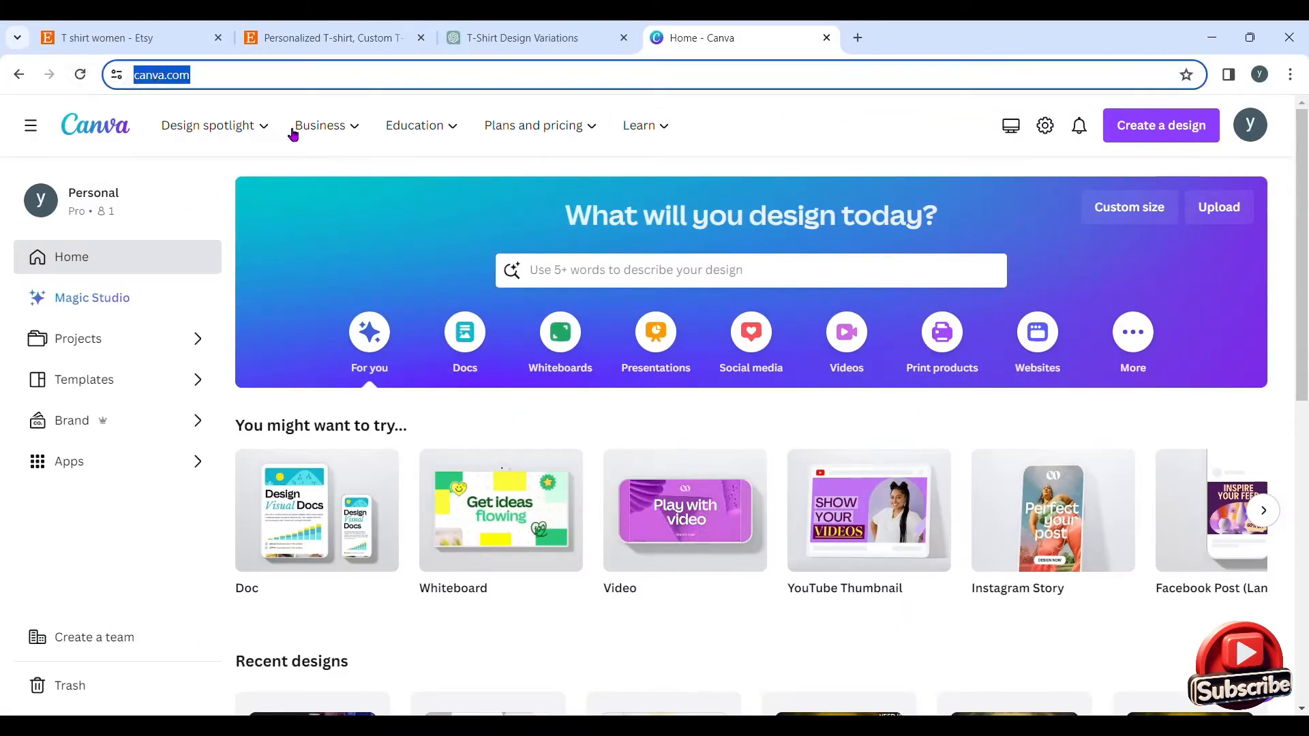
click(1139, 145)
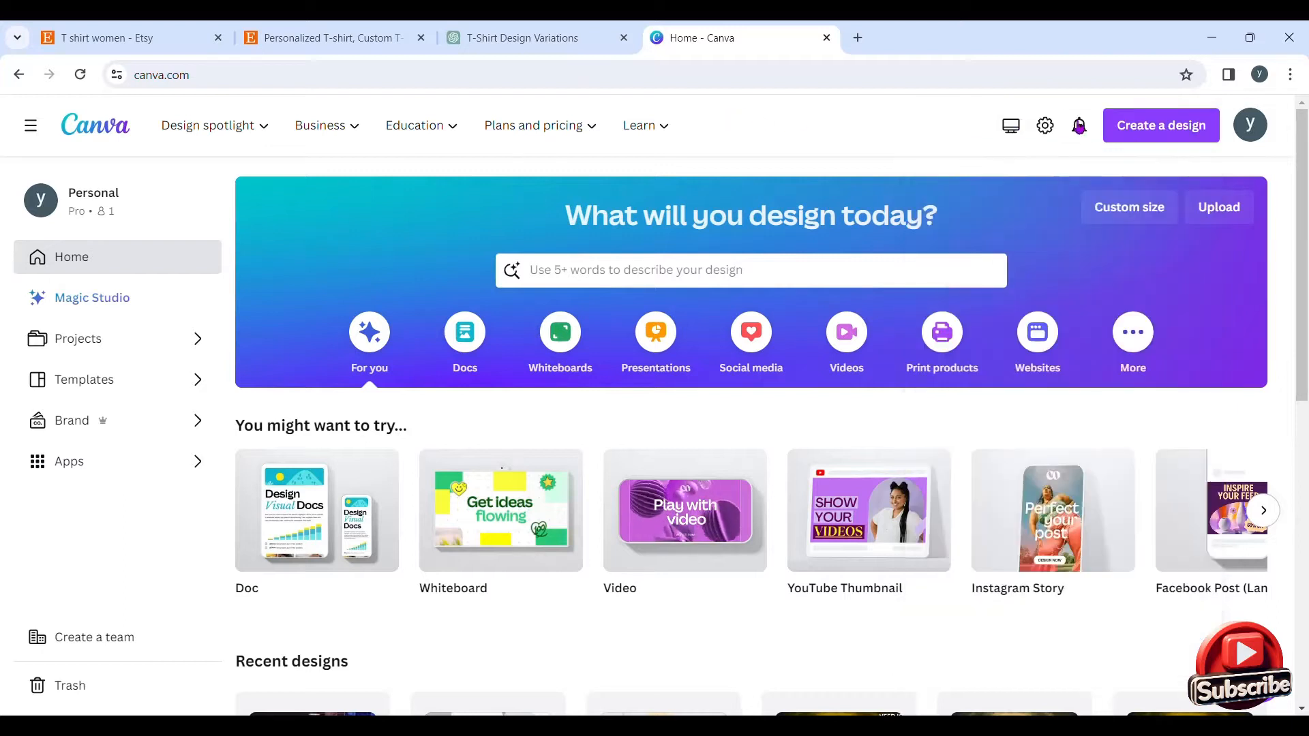
click(1139, 143)
click(965, 624)
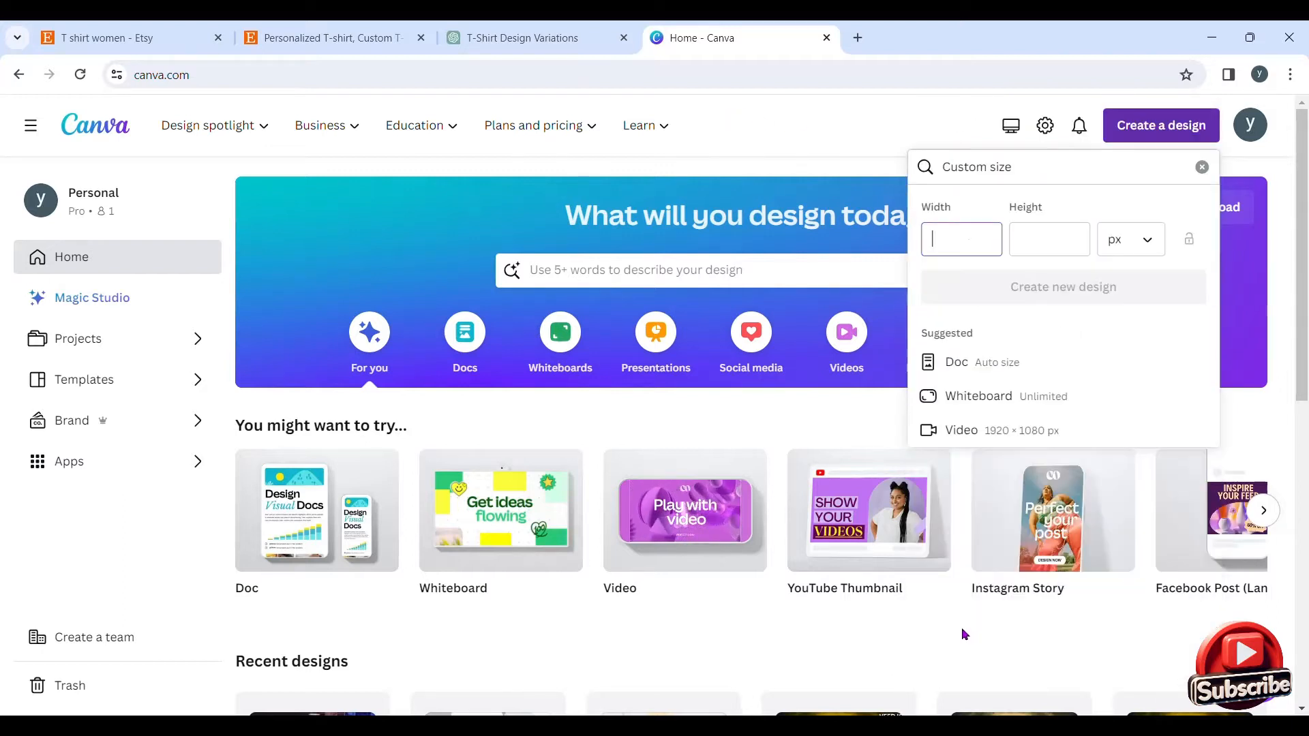
text(4500)
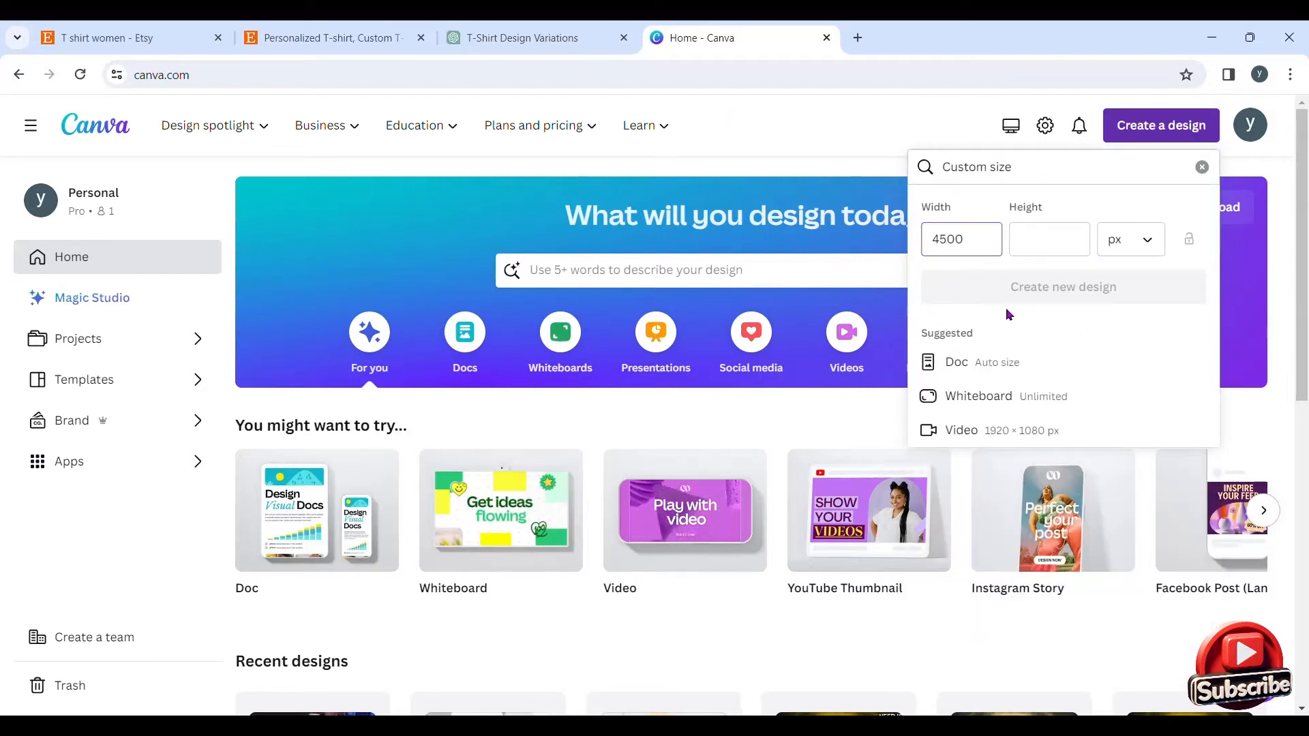
click(1045, 251)
text(5400)
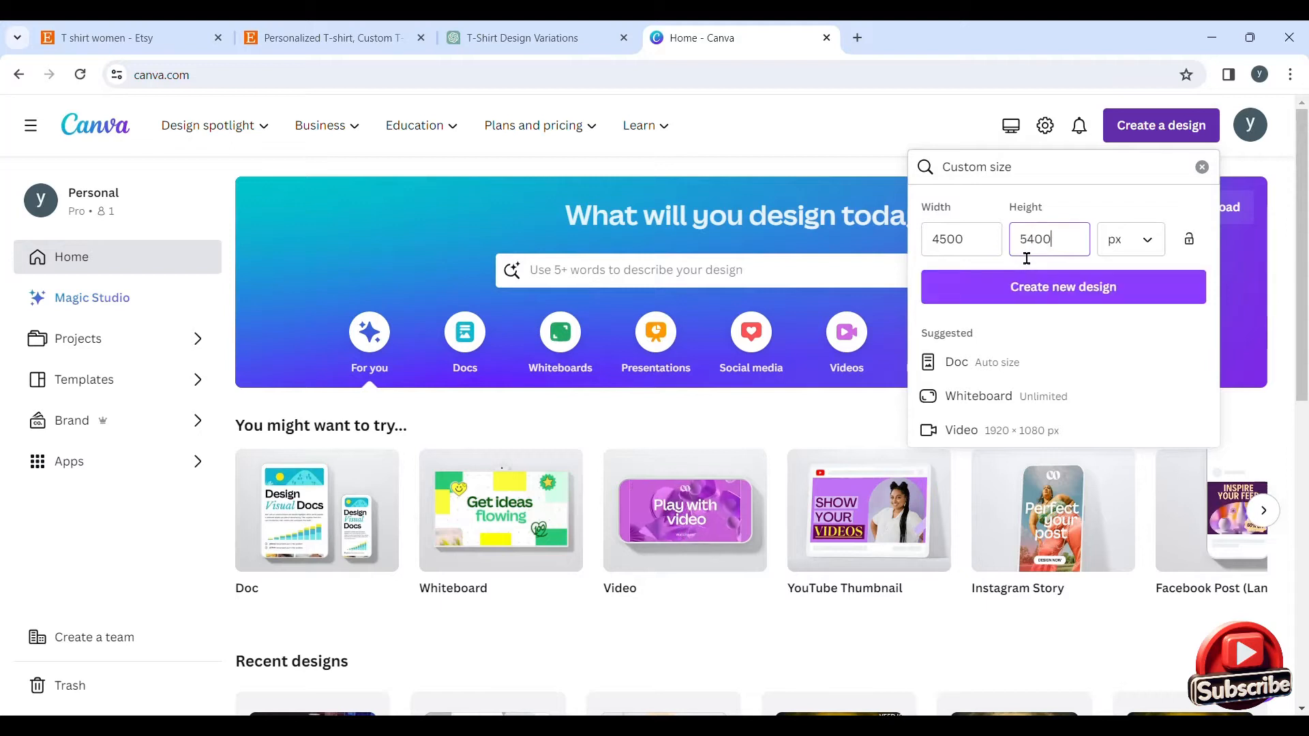
click(1074, 299)
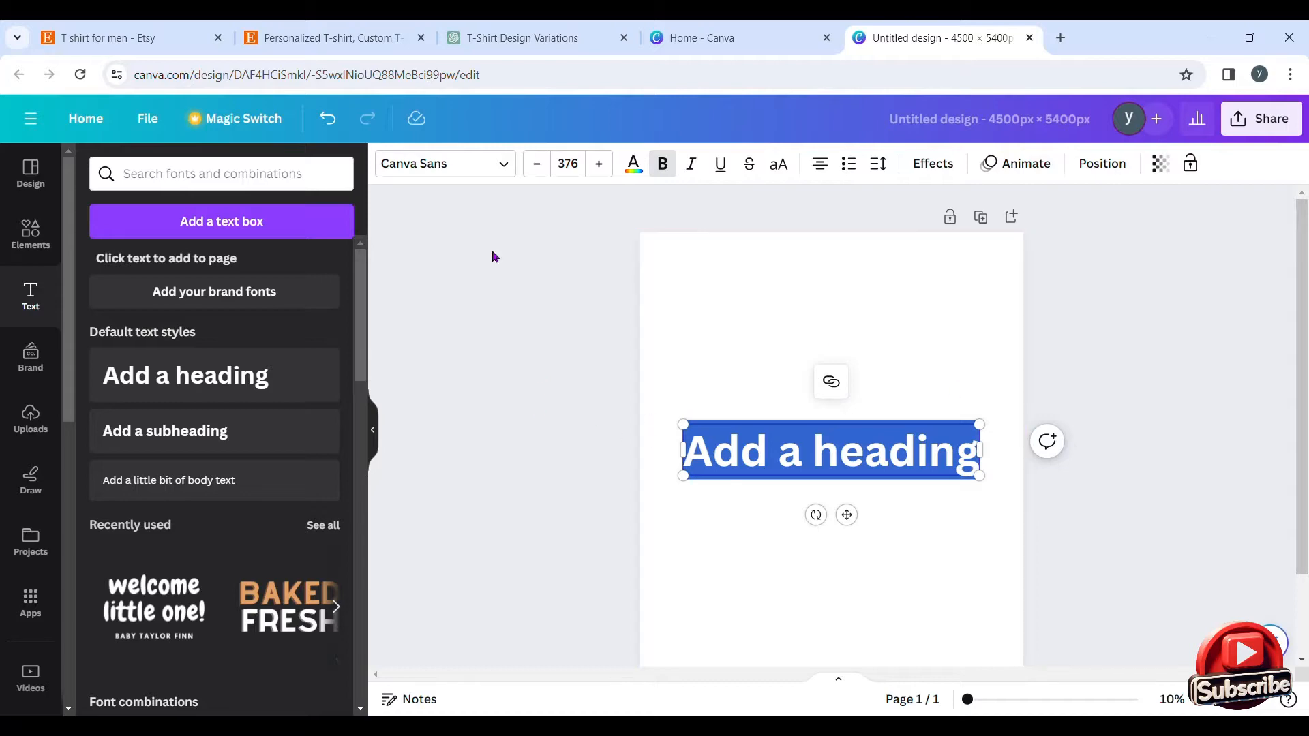
Switch to the ChatGPT conversation and copy the slogan "Be Creative, Be Brave" from the list of 50 variations.
click(551, 40)
scroll(566, 420, up, 20)
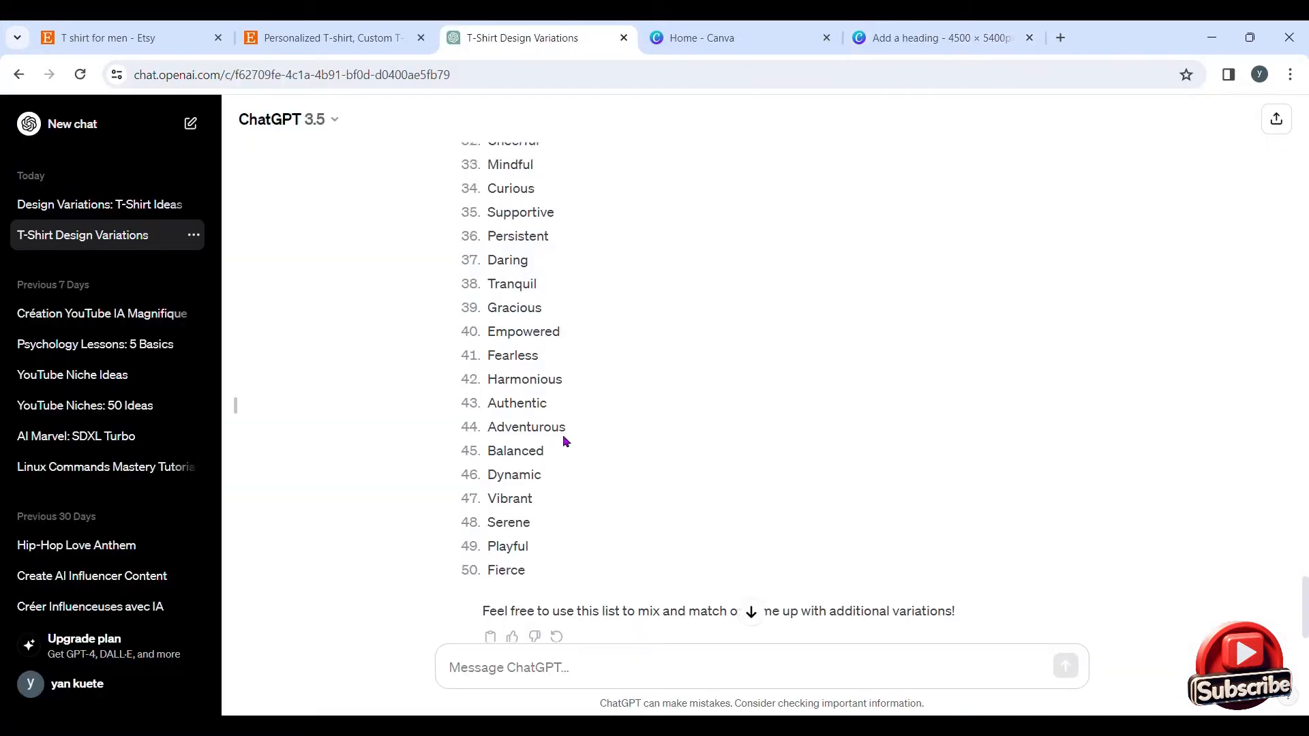
scroll(578, 424, up, 12)
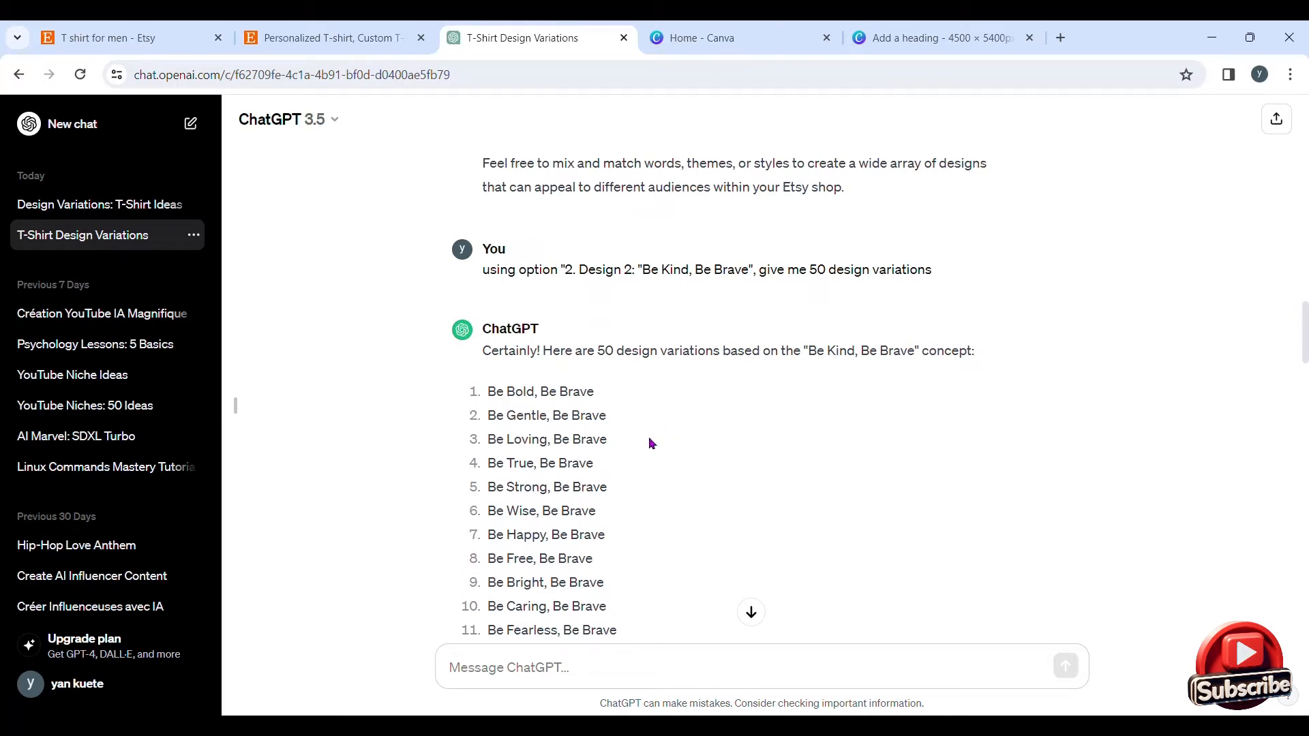
scroll(593, 443, down, 1)
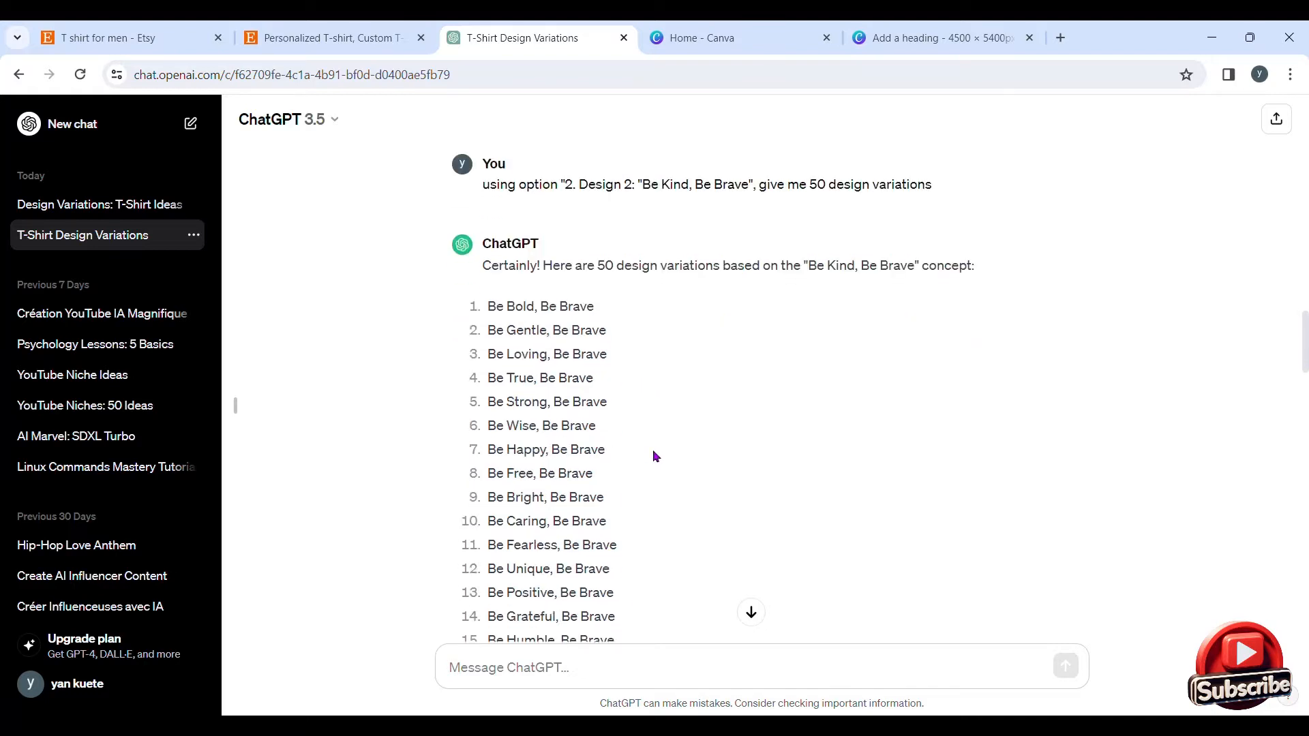
scroll(657, 455, down, 1)
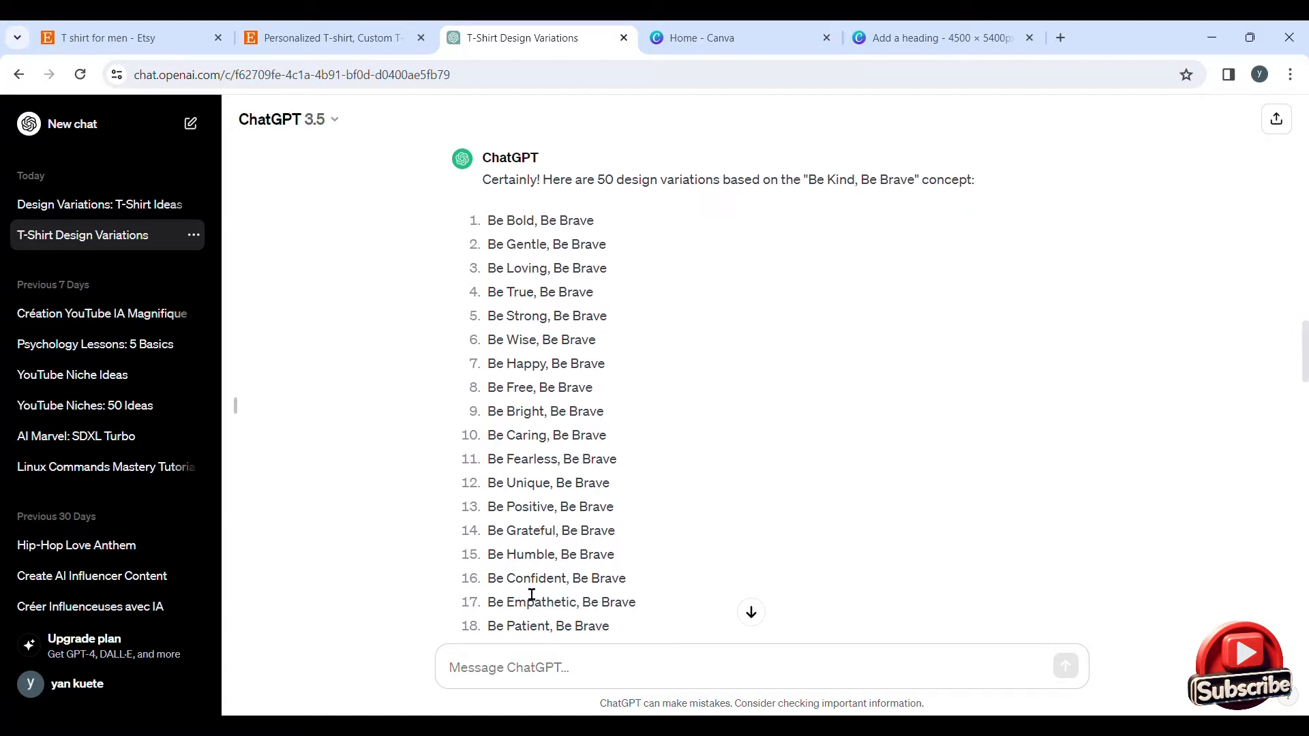
scroll(539, 578, down, 1)
scroll(538, 605, down, 1)
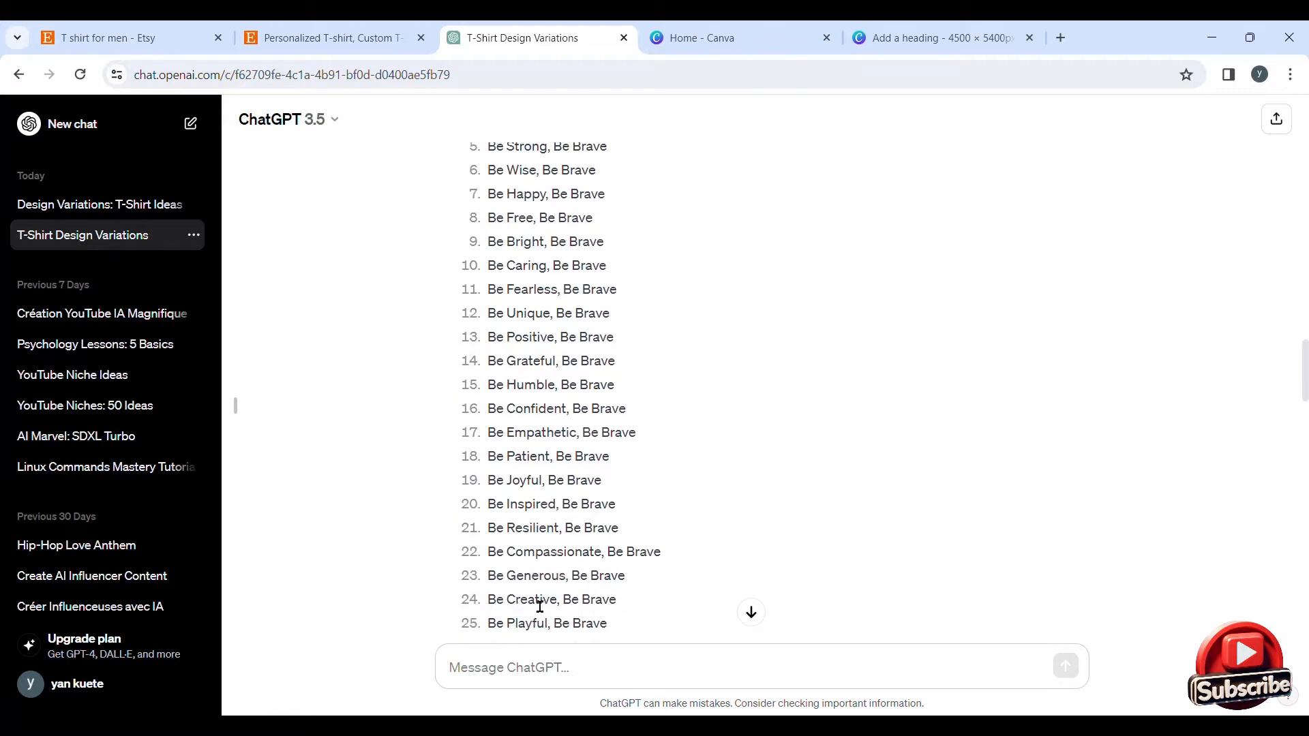
scroll(539, 605, down, 1)
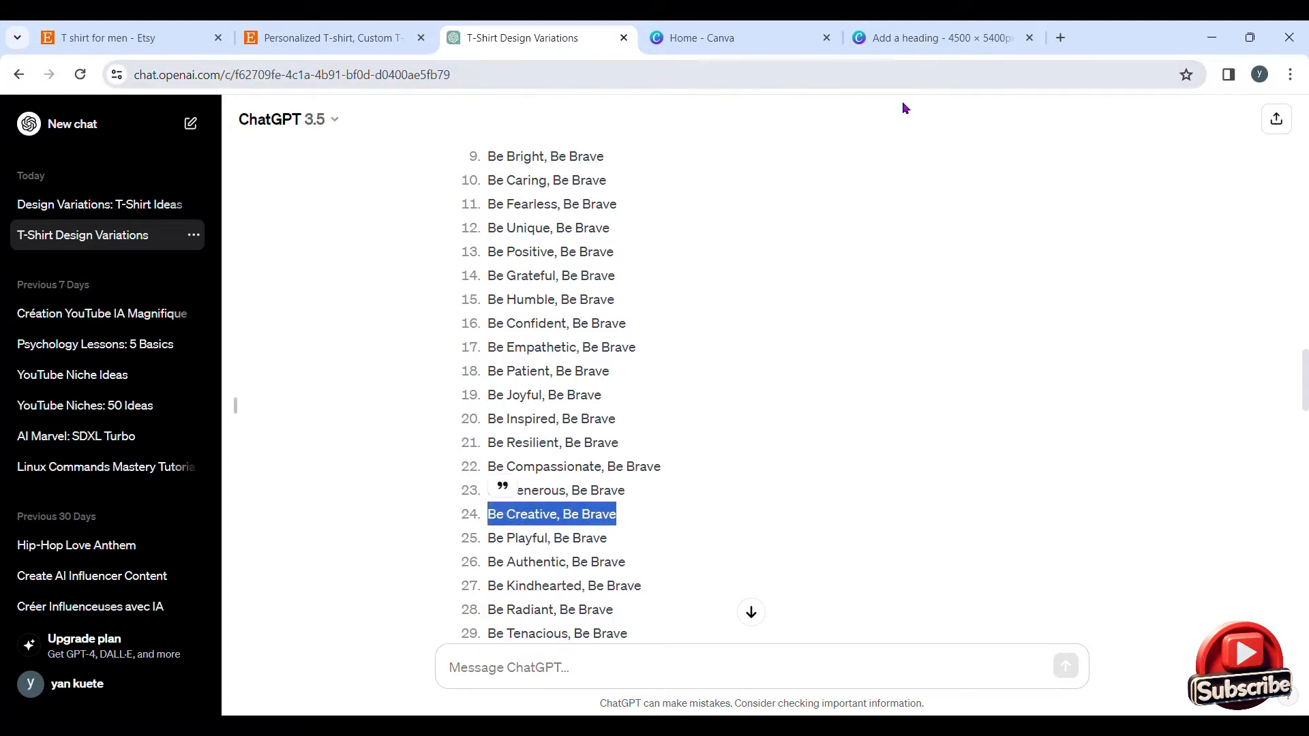
Return to the Canva design and replace the placeholder heading with "Be Creative Be Brave", leaving out the comma.
click(913, 39)
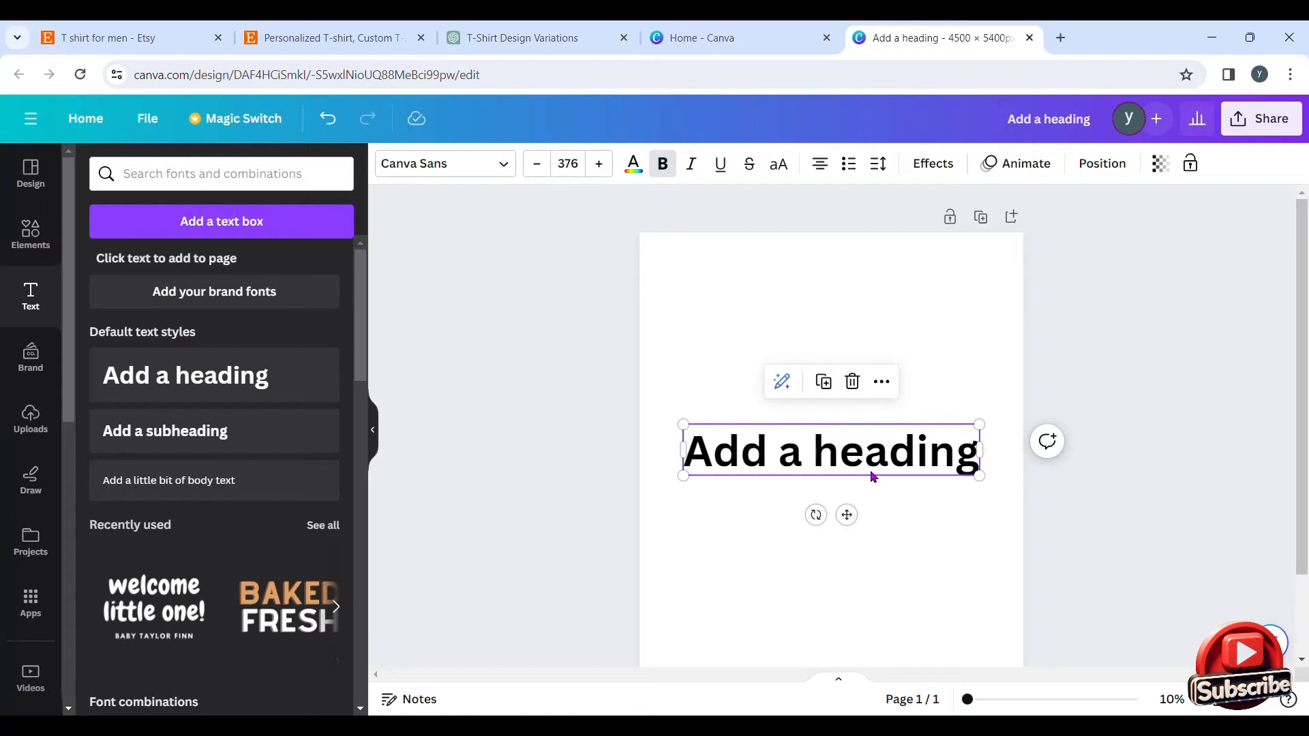
double_click(791, 451)
text(Be Creative, Be Brave)
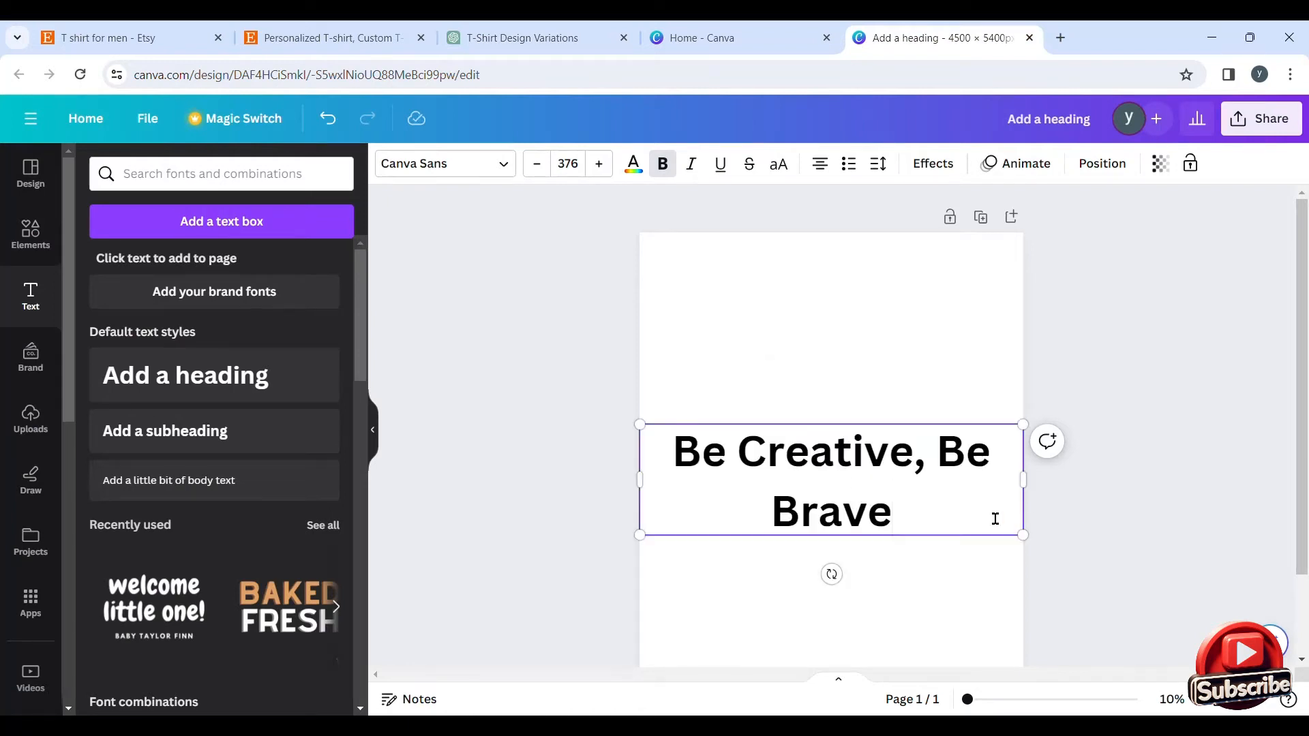
key(BackSpace)
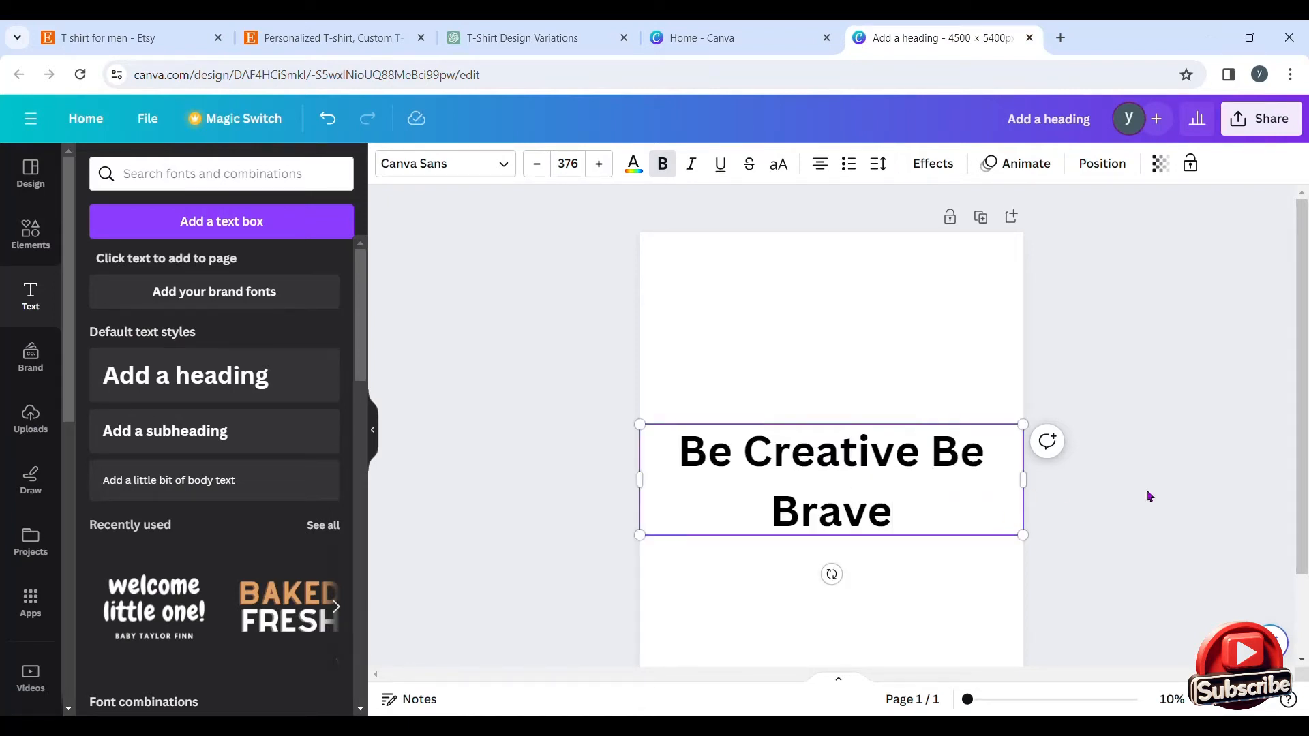
click(1177, 547)
click(938, 458)
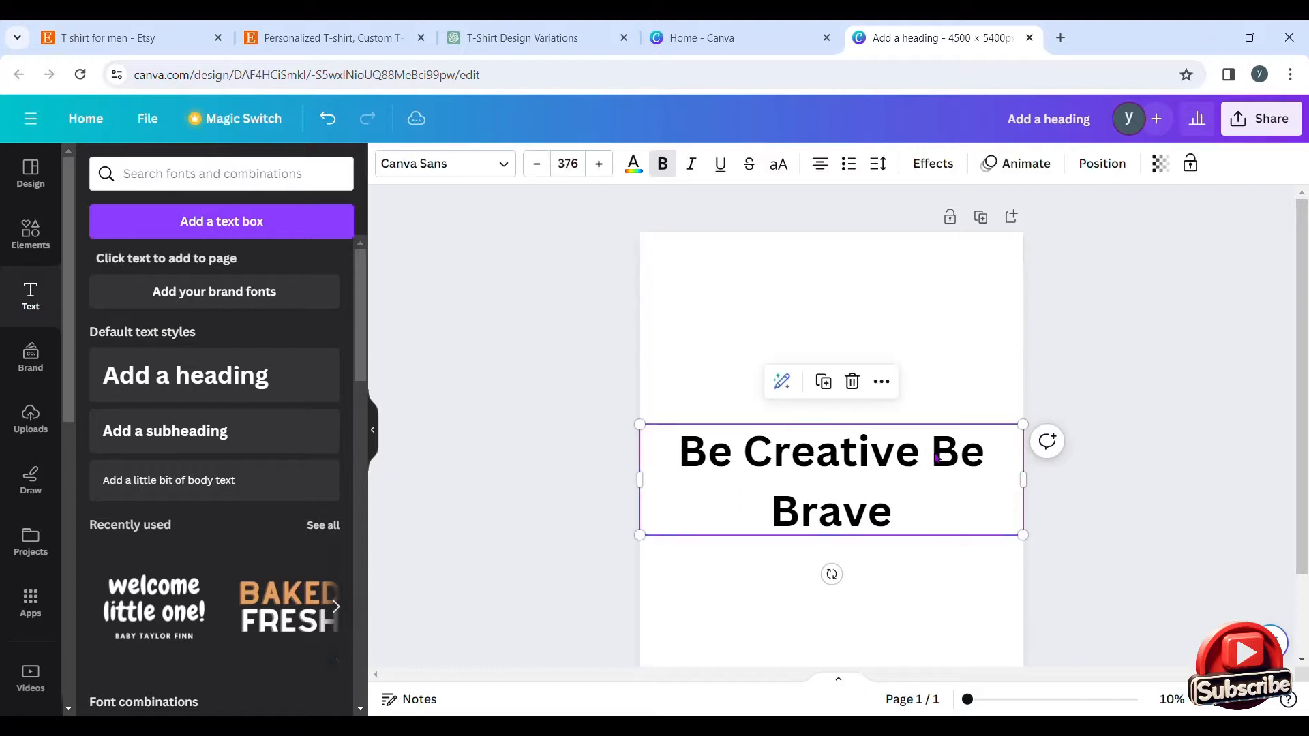
Break the heading into two lines so that "Be Brave" stands below "Be Creative".
click(941, 465)
key(Return)
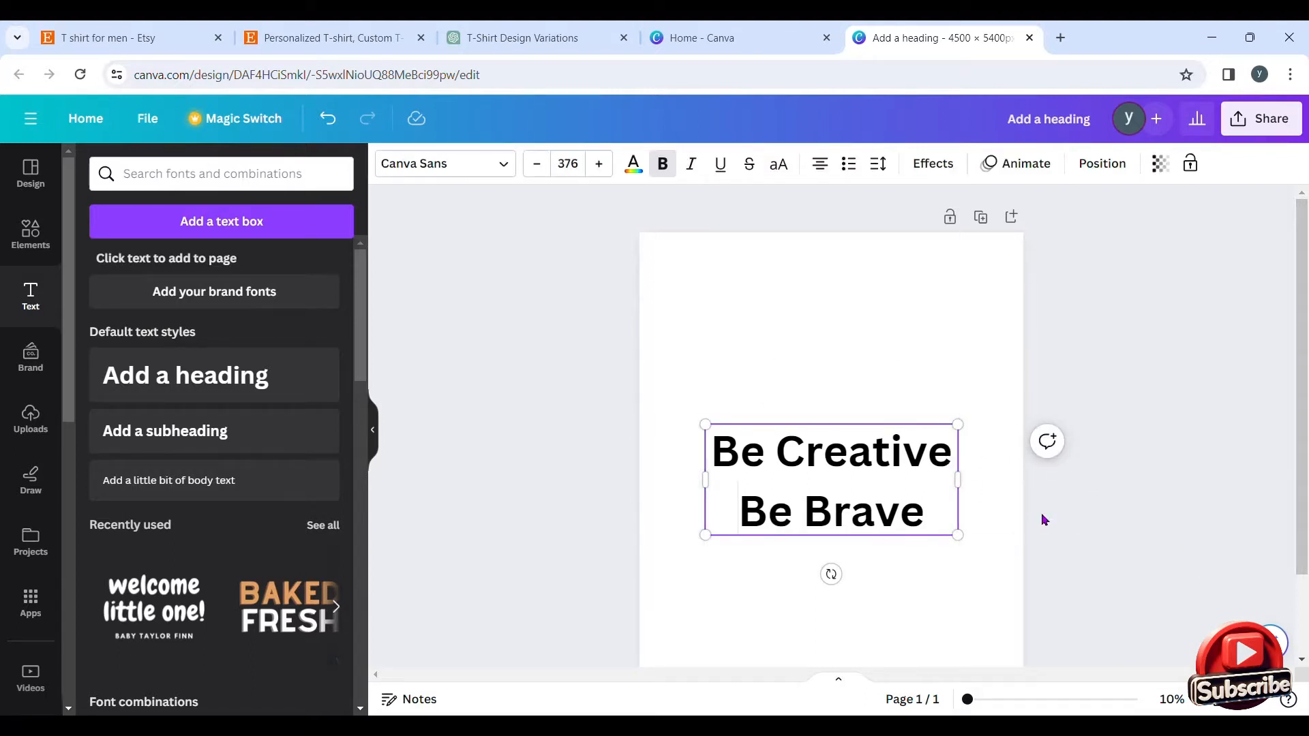
click(1142, 490)
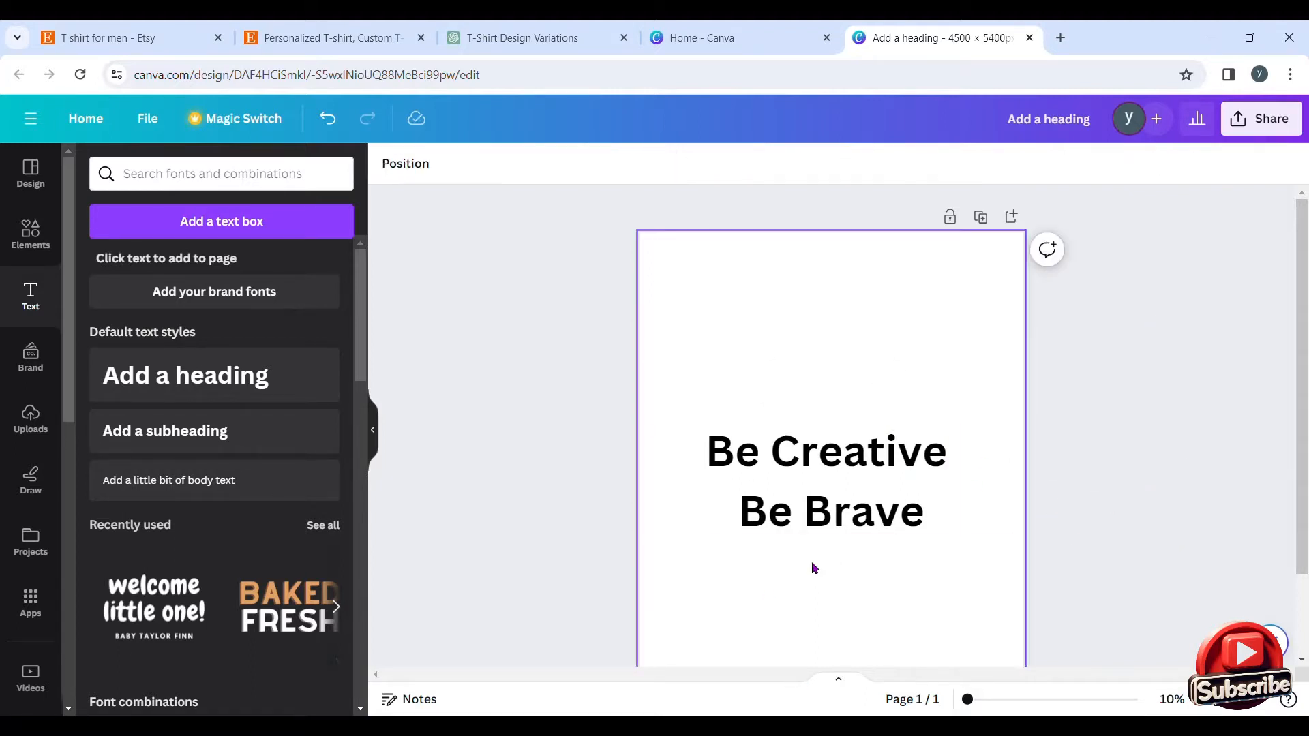
Switch to Etsy, look through its home page and open the suggested "shirts" search.
click(284, 38)
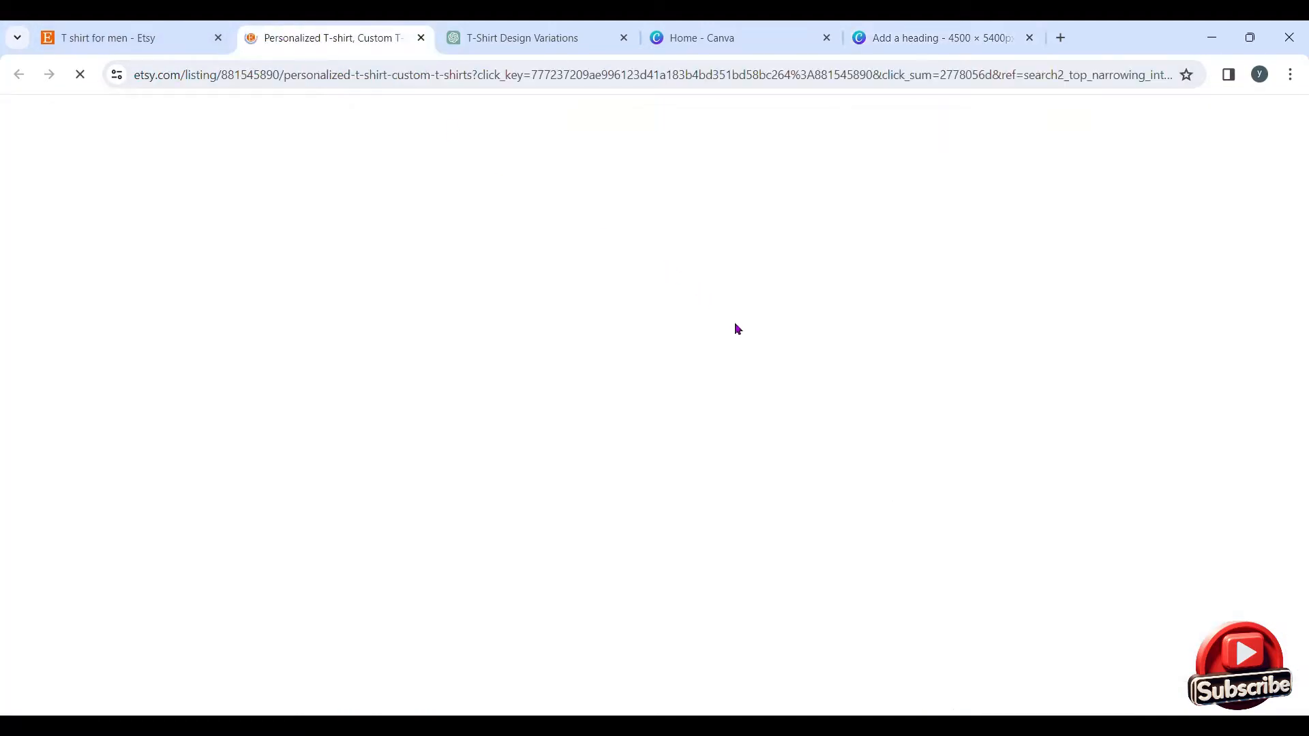
click(112, 141)
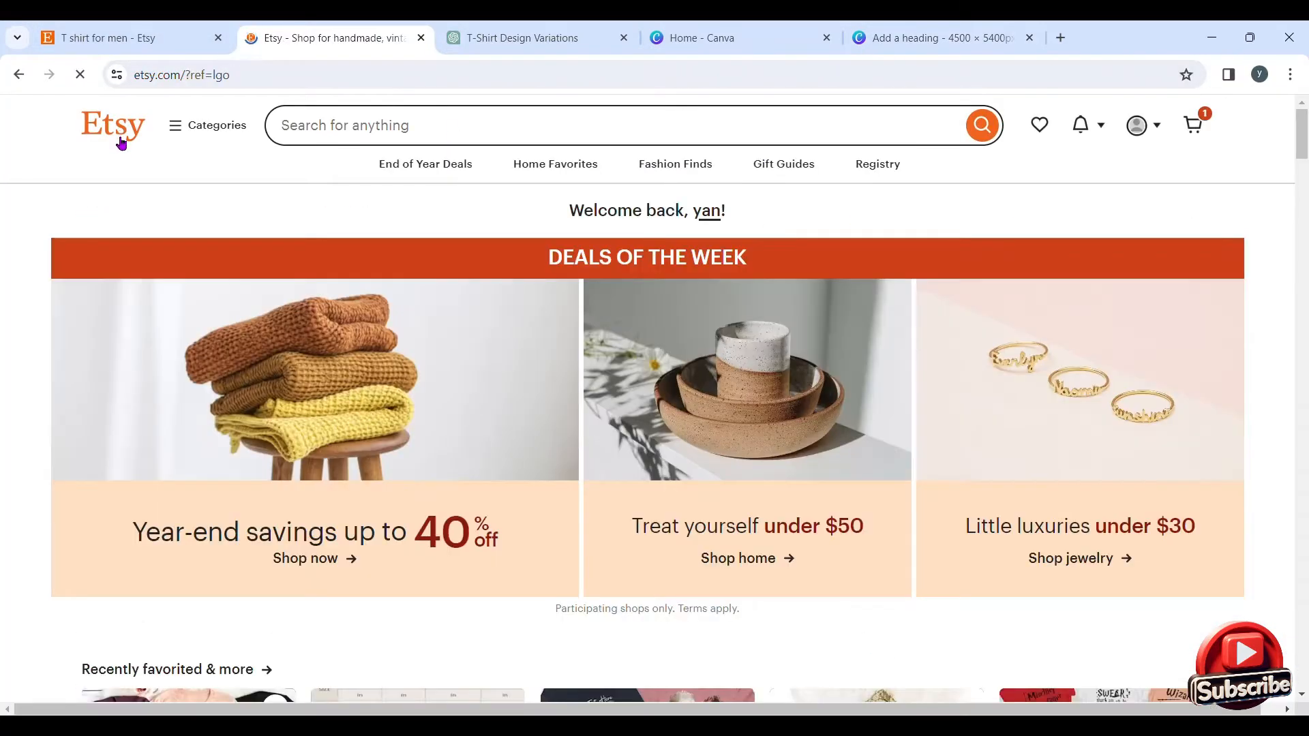
scroll(912, 341, down, 1)
scroll(852, 334, down, 6)
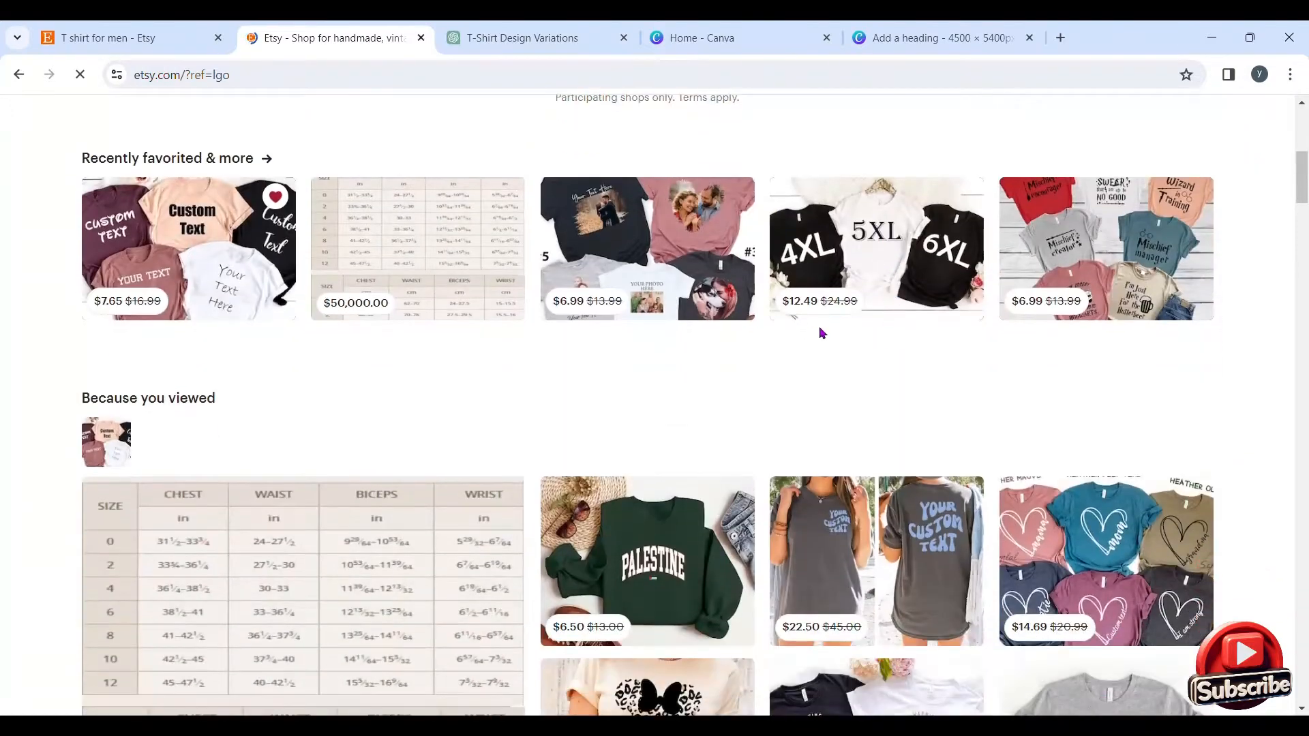
scroll(818, 327, up, 7)
click(401, 128)
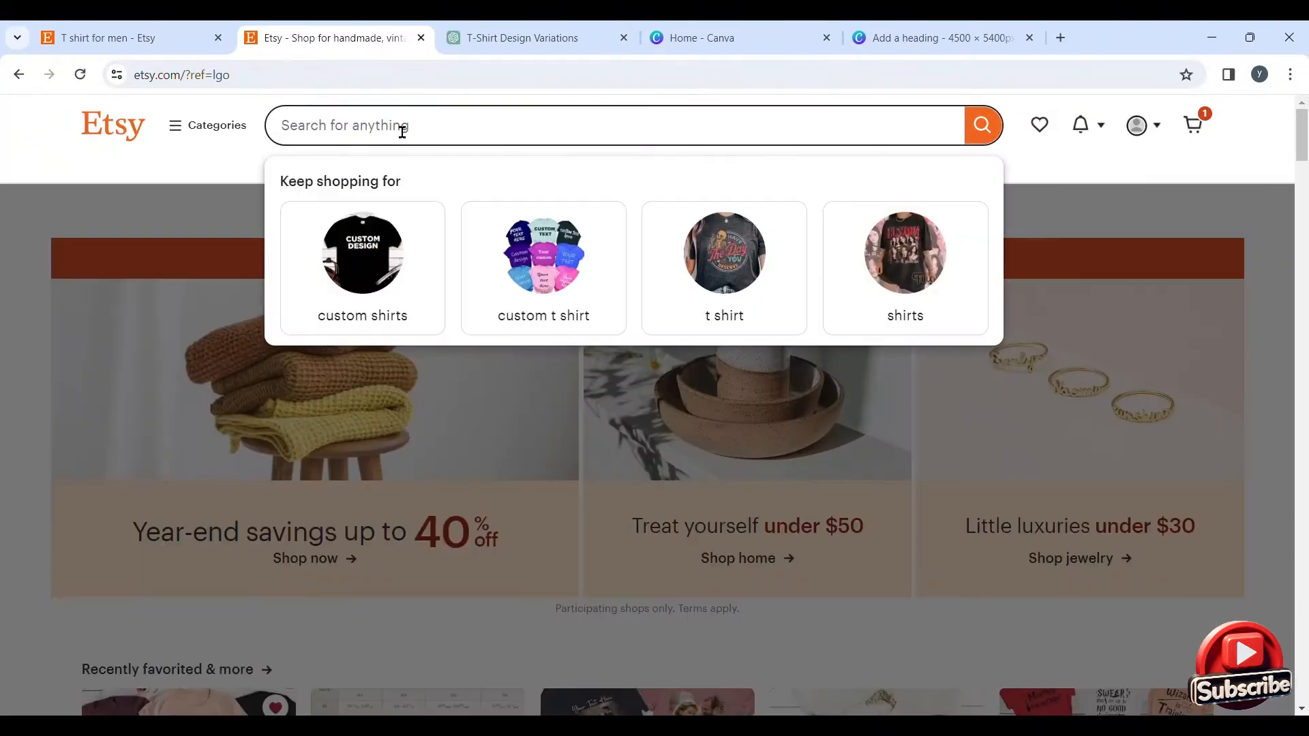
scroll(725, 230, down, 1)
scroll(725, 230, up, 1)
click(918, 269)
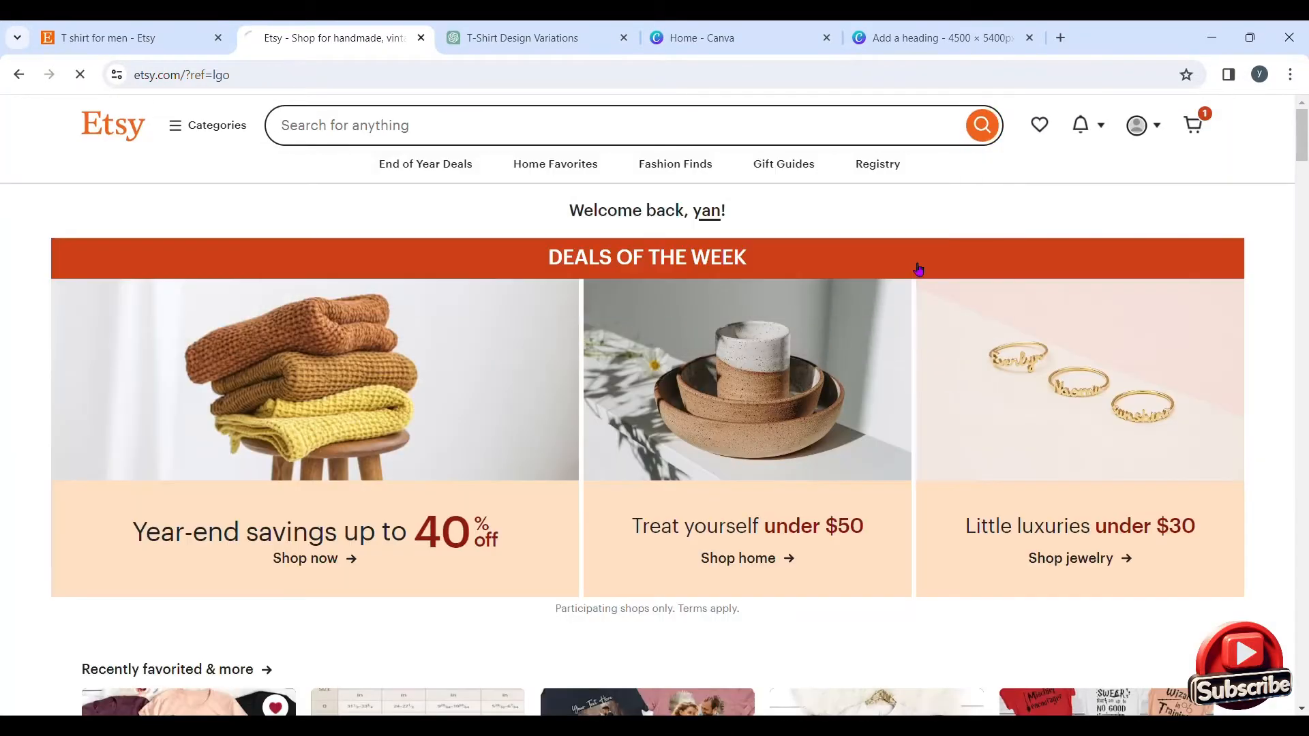
scroll(699, 403, down, 4)
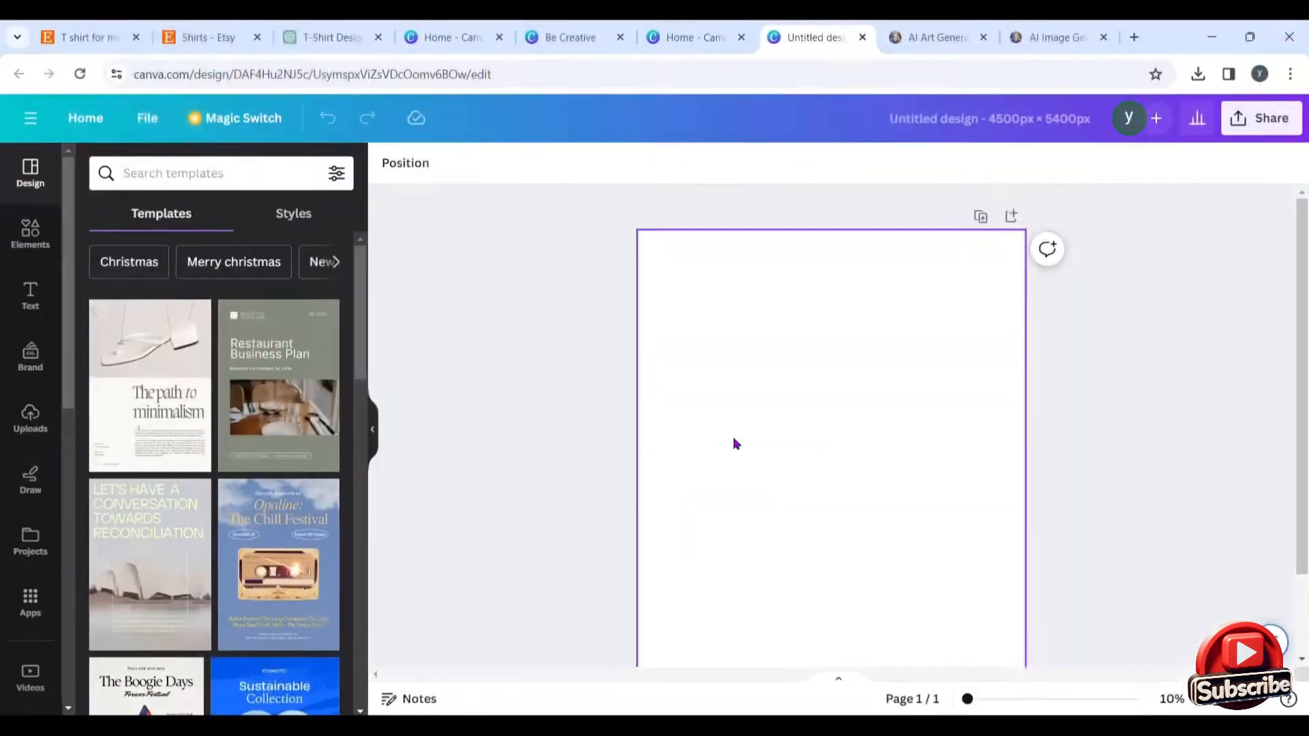
In the blank 4500 × 5400 px Canva design, fill the page background with solid black.
click(807, 336)
click(389, 163)
click(93, 471)
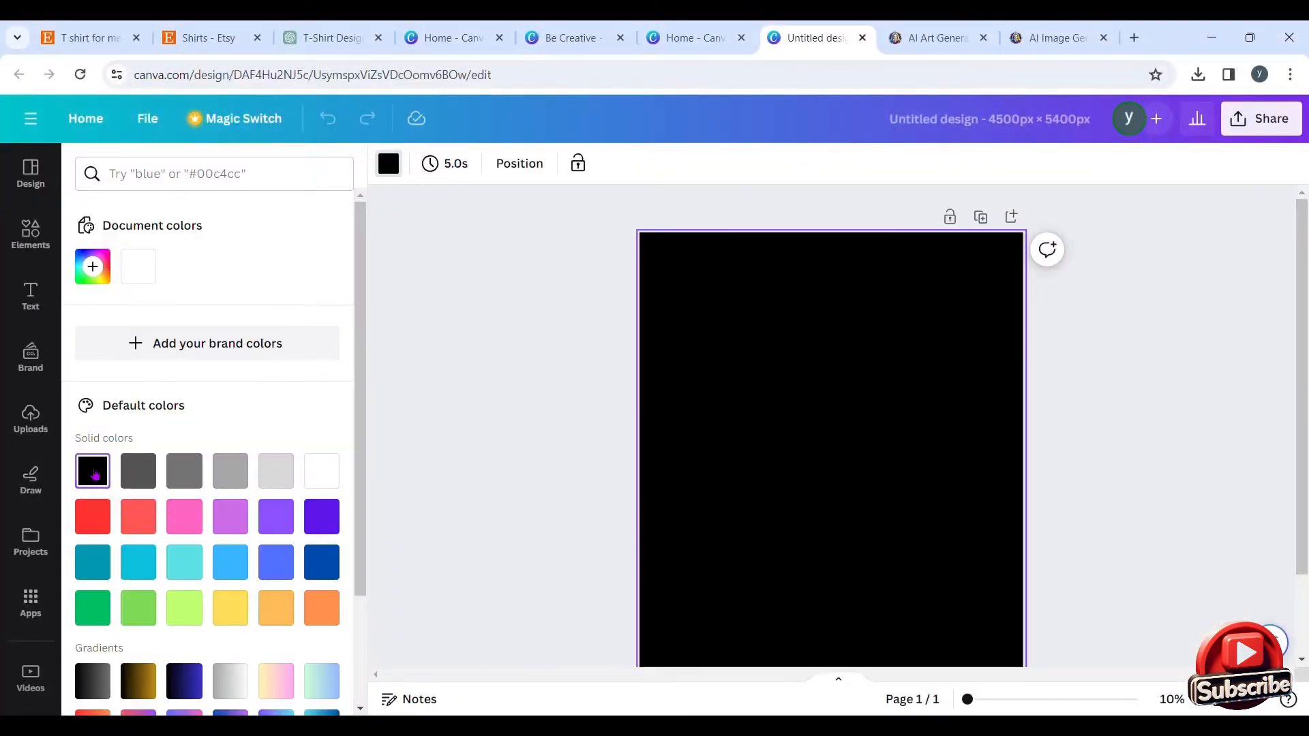
click(994, 356)
click(546, 347)
scroll(546, 346, down, 1)
Add a heading and replace its text with "Be Creative," copied from slogan 24 in the ChatGPT conversation.
click(34, 299)
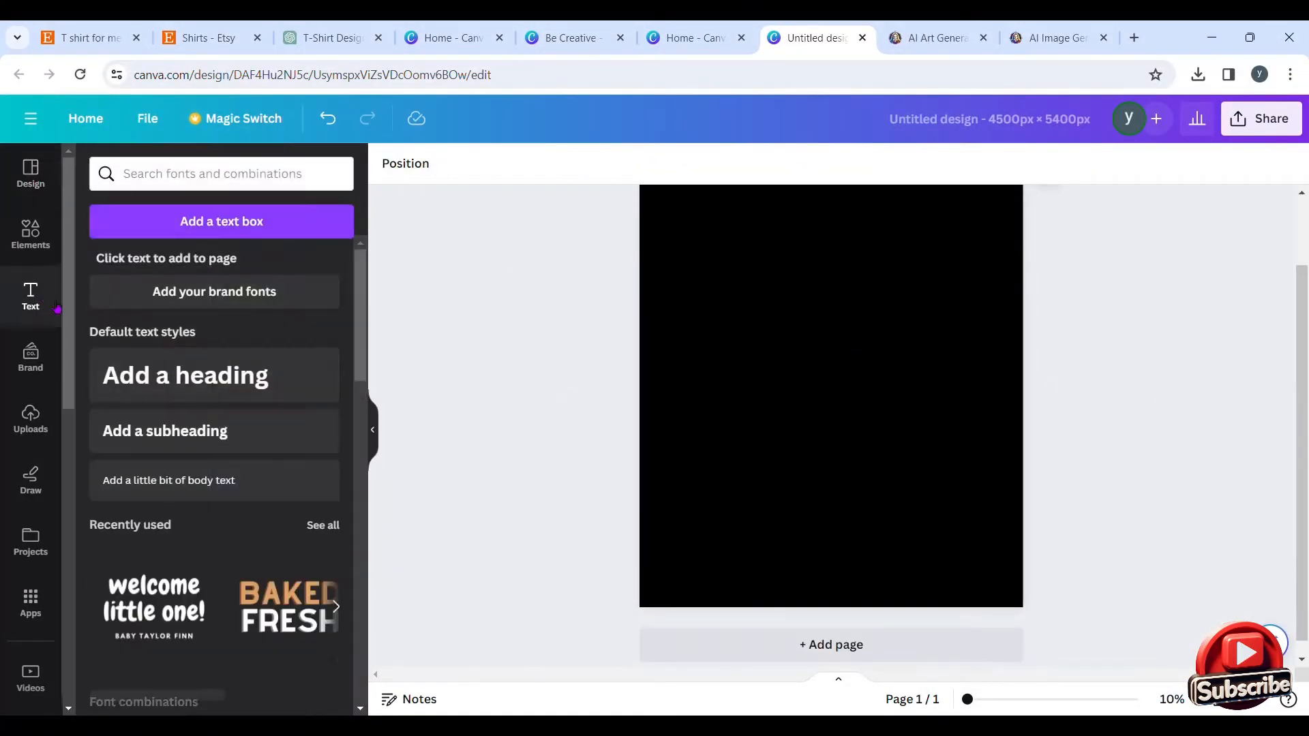
click(214, 377)
click(334, 38)
scroll(736, 405, up, 20)
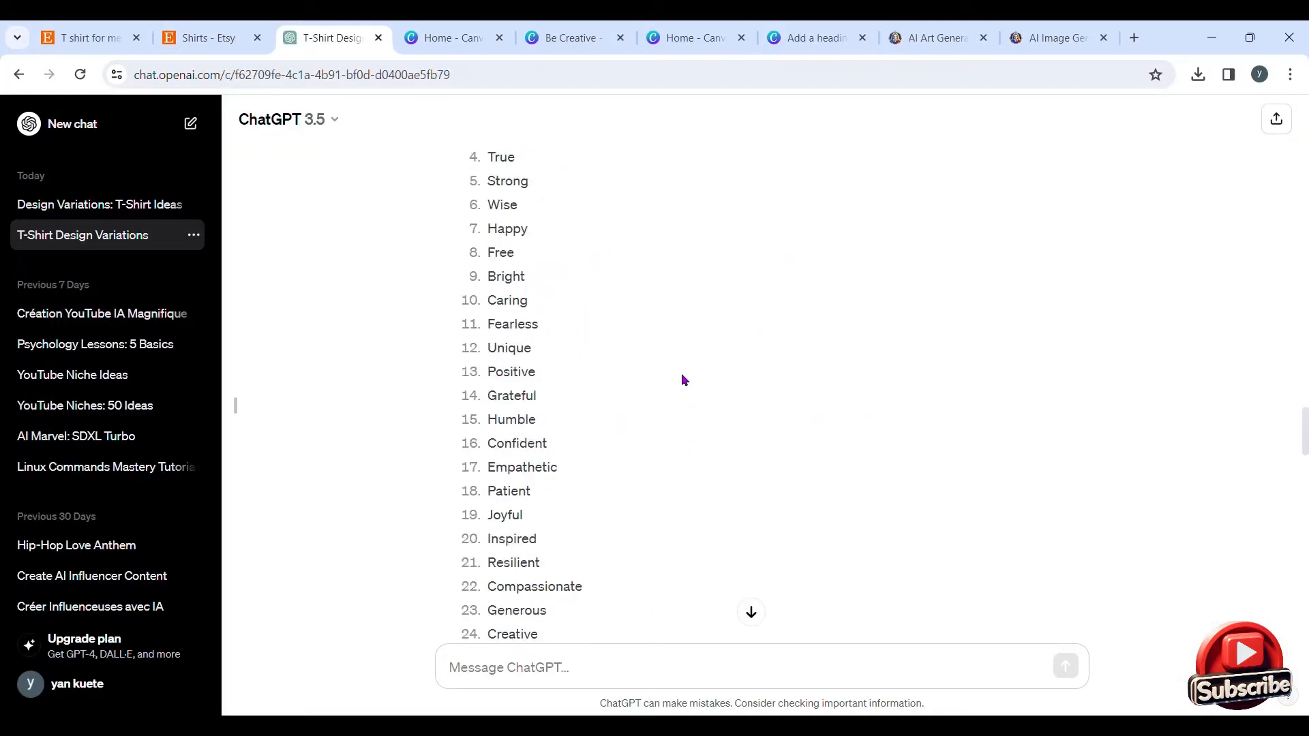
scroll(617, 471, up, 5)
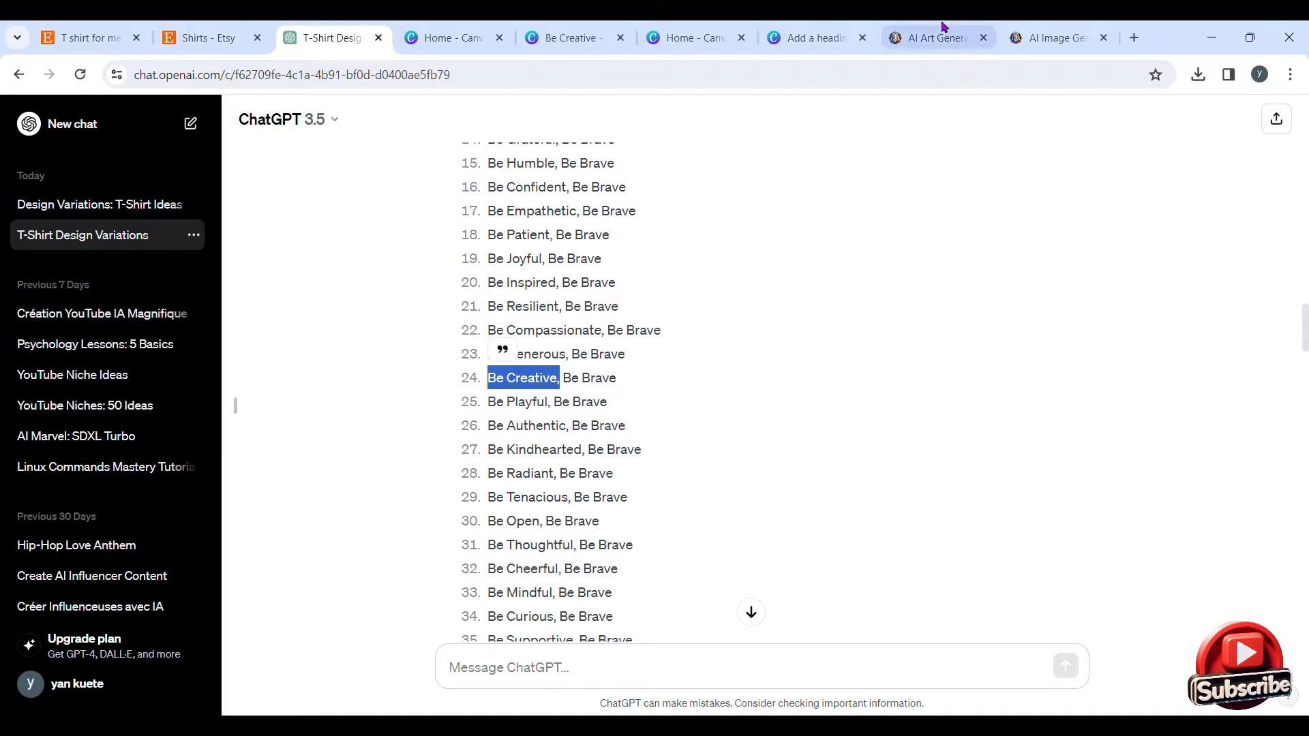
click(780, 41)
double_click(745, 417)
text(Be Creative,)
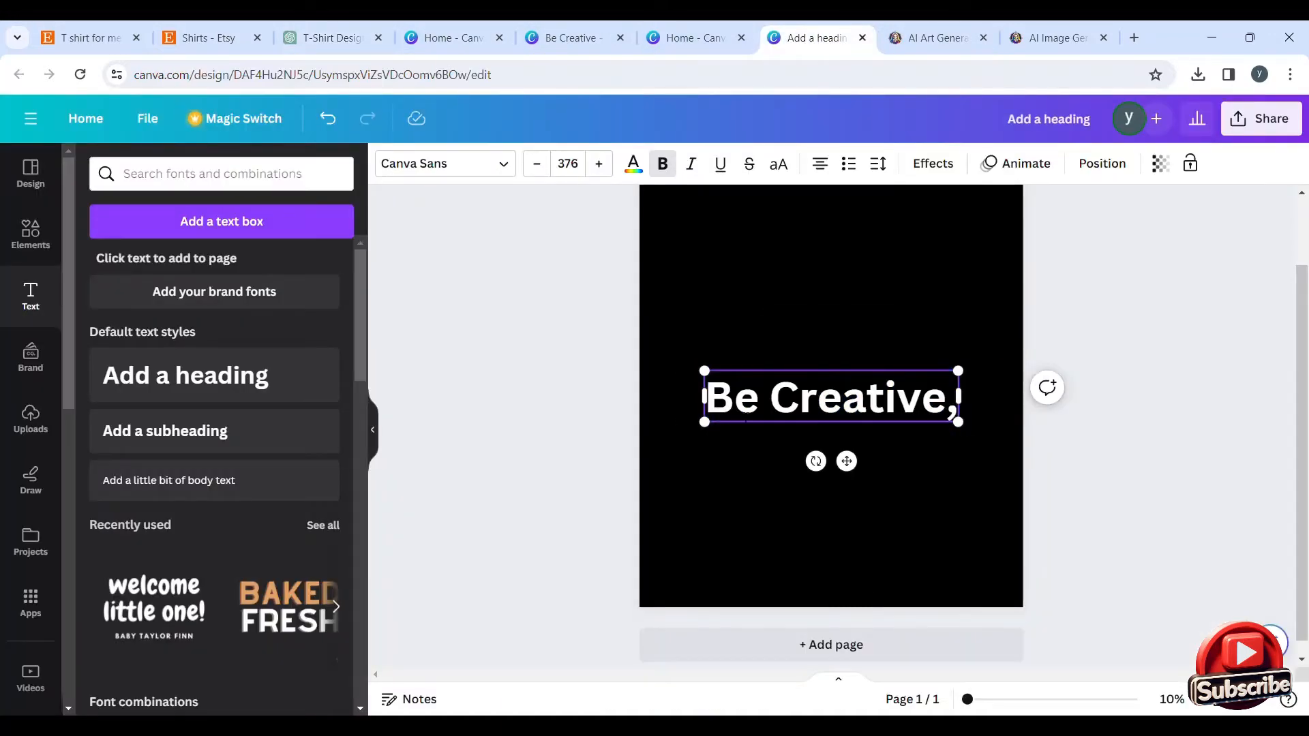
click(339, 41)
click(818, 39)
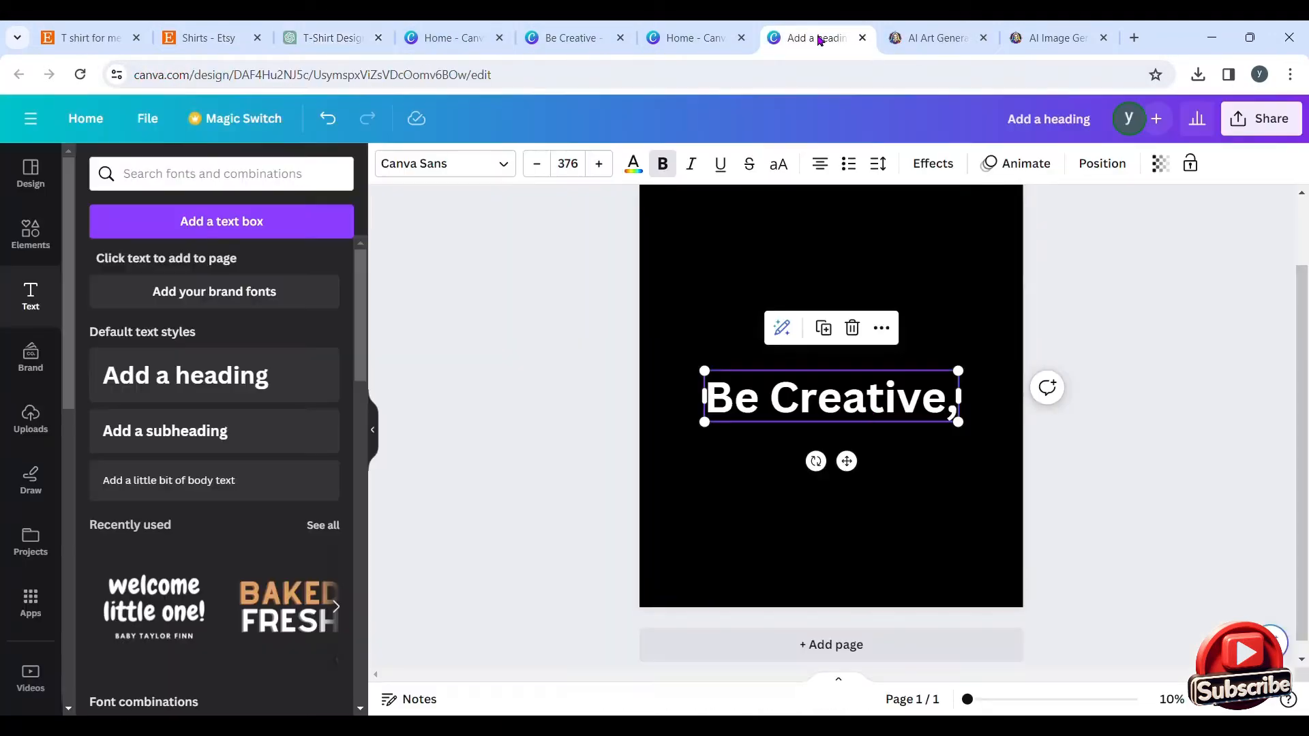
Delete the comma at the end of the "Be Creative," heading.
click(954, 410)
key(BackSpace)
key(ctrl+z)
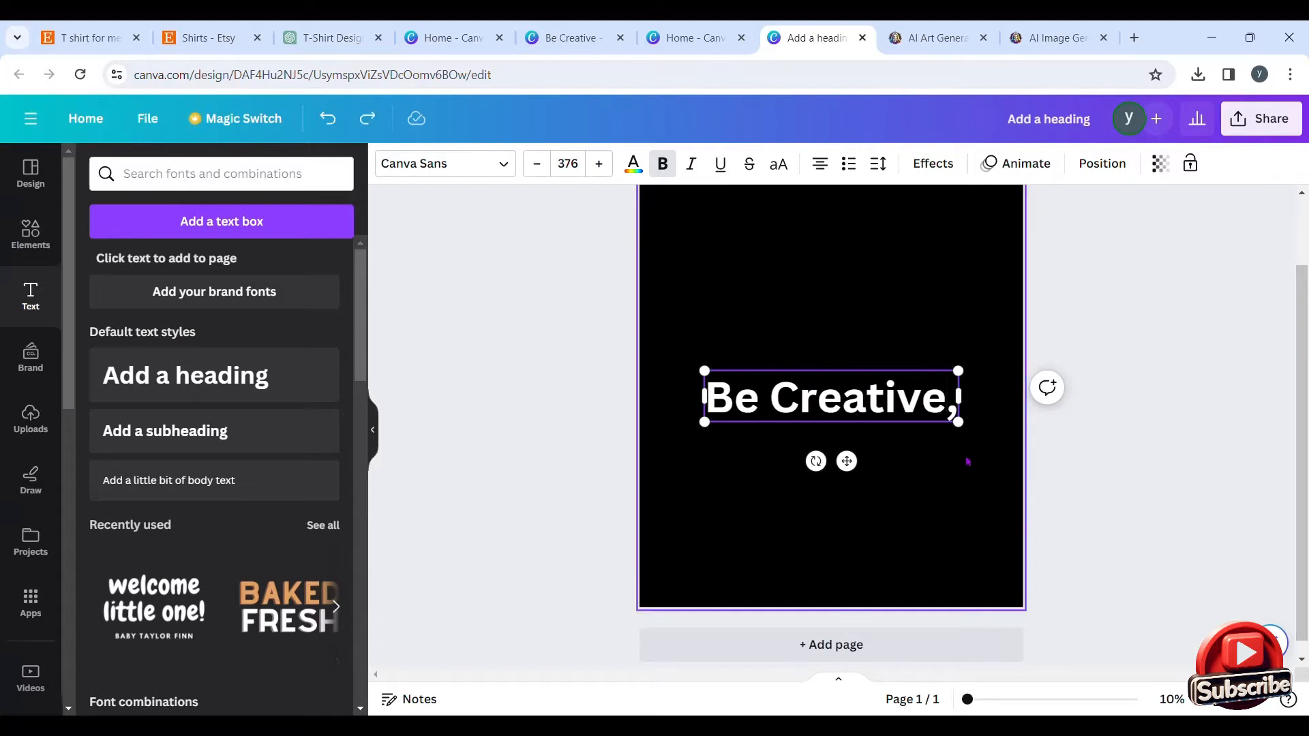
key(Delete)
Make the whole heading uppercase and set its font to Bobby Jones Soft.
key(ctrl+a)
click(778, 164)
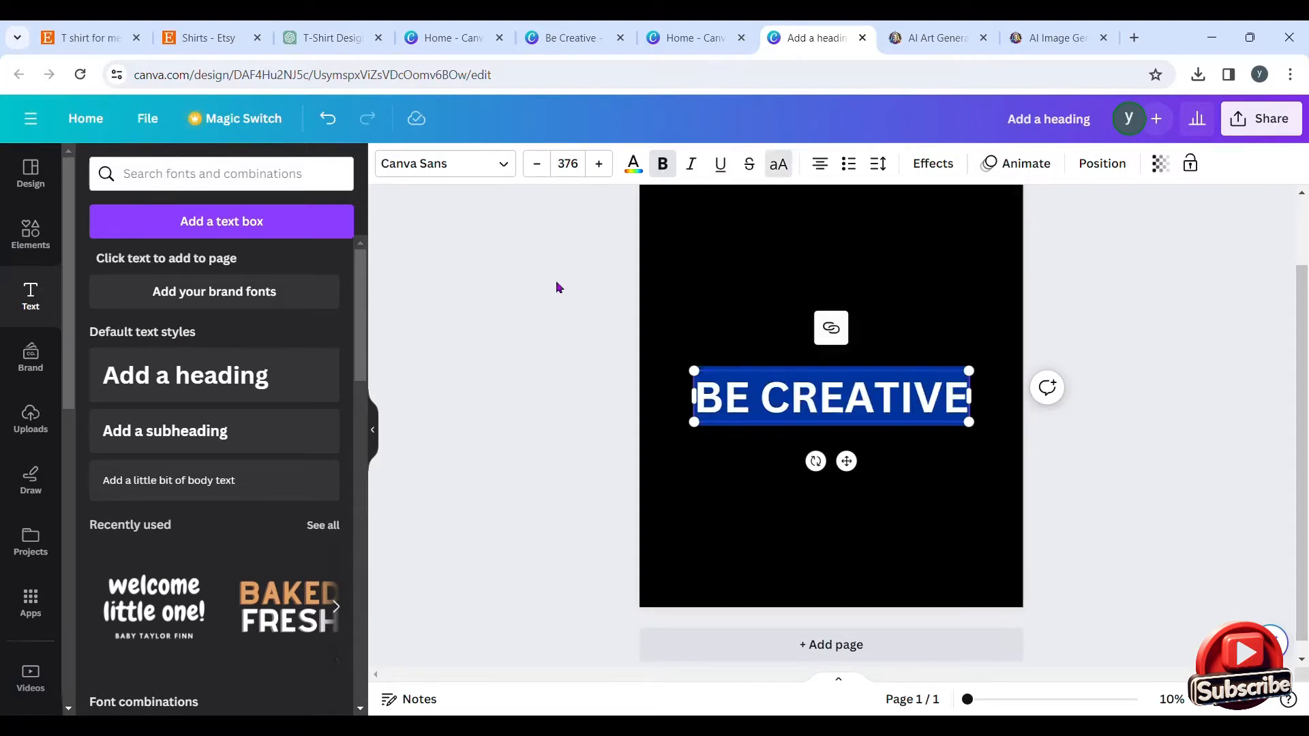
click(440, 164)
click(153, 412)
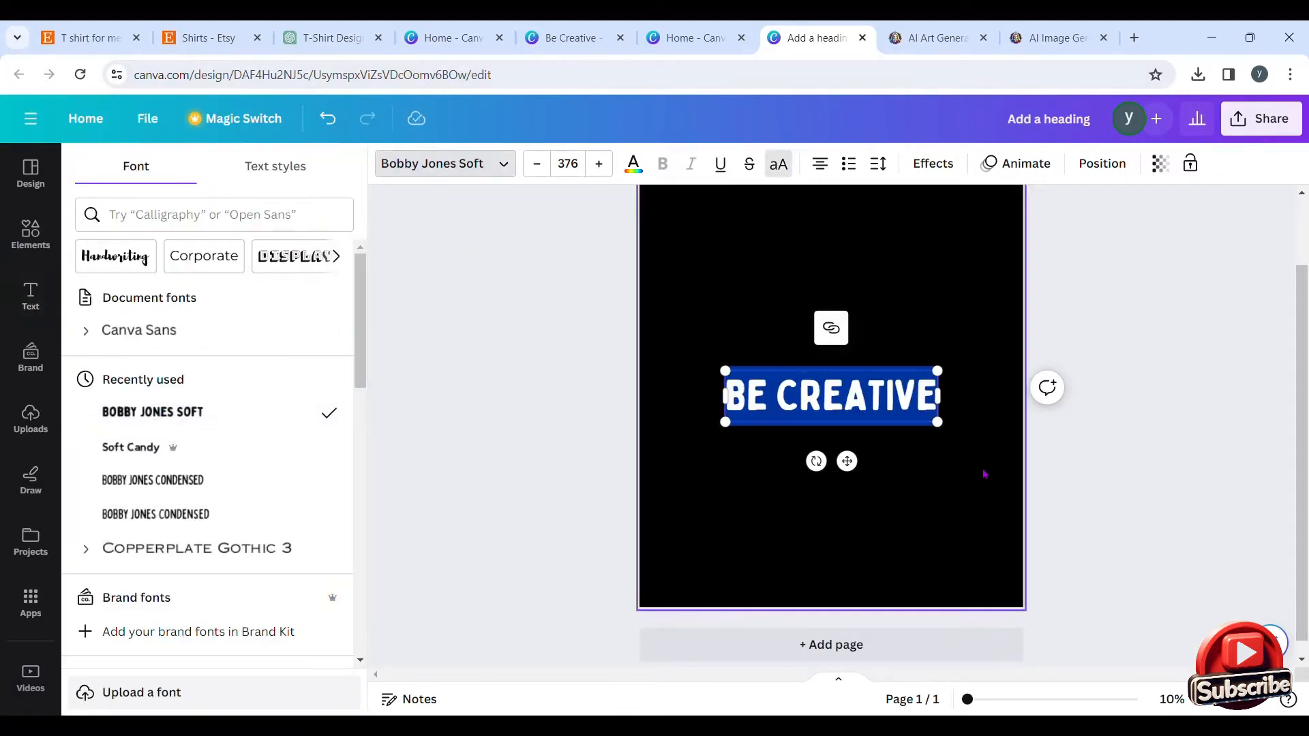
Apply the Shadow effect to the BE CREATIVE text with an offset of 95.
click(933, 165)
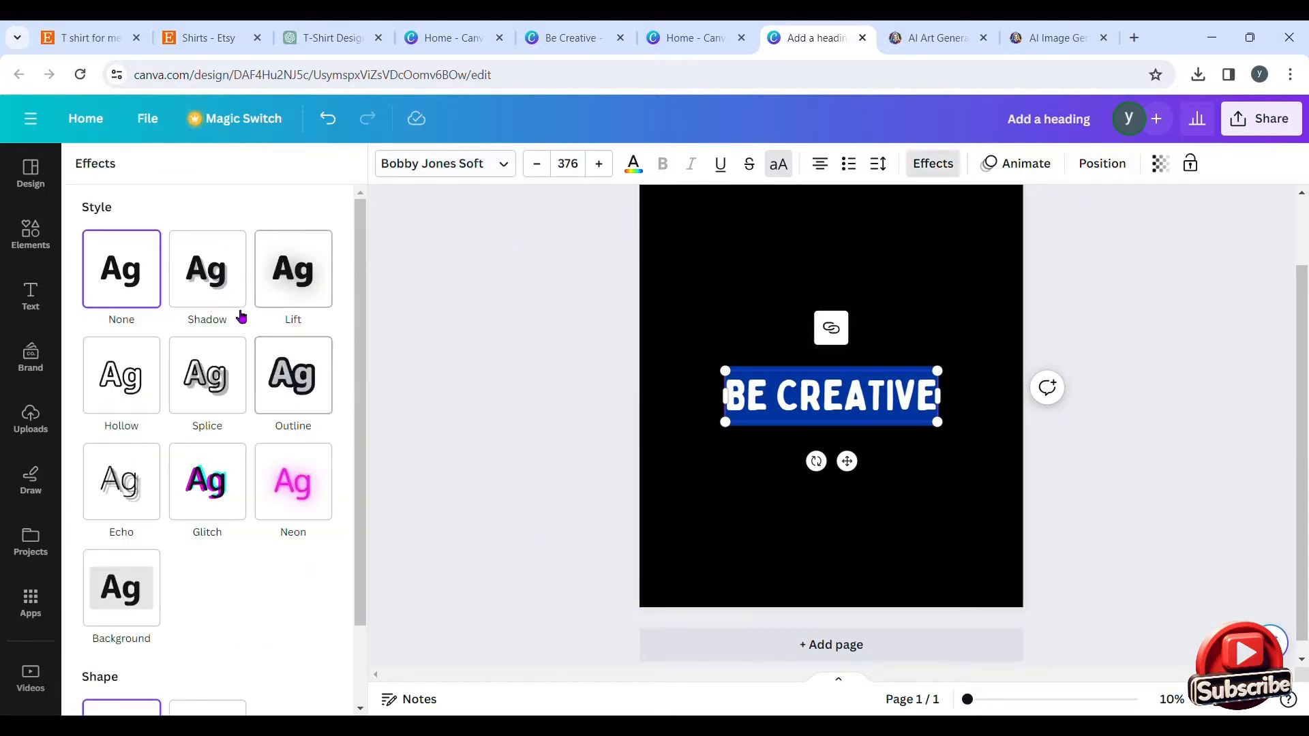
click(224, 284)
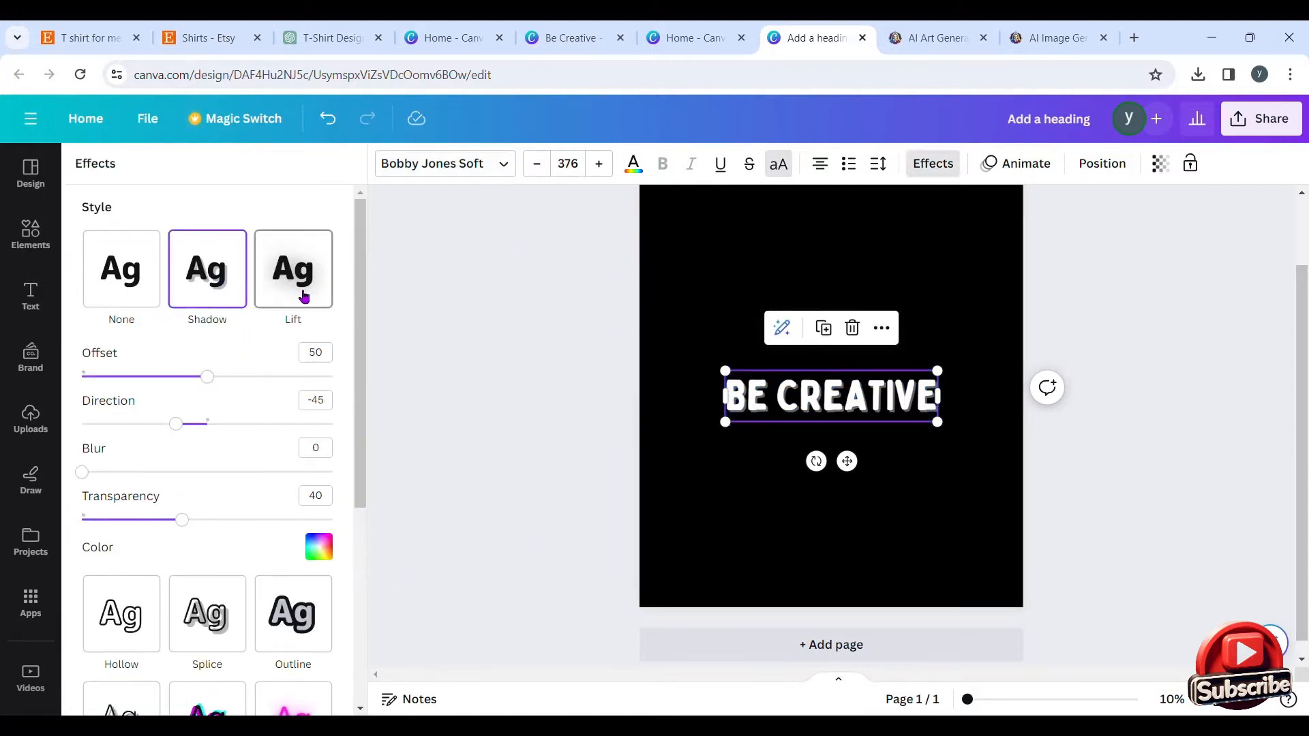
scroll(304, 296, down, 5)
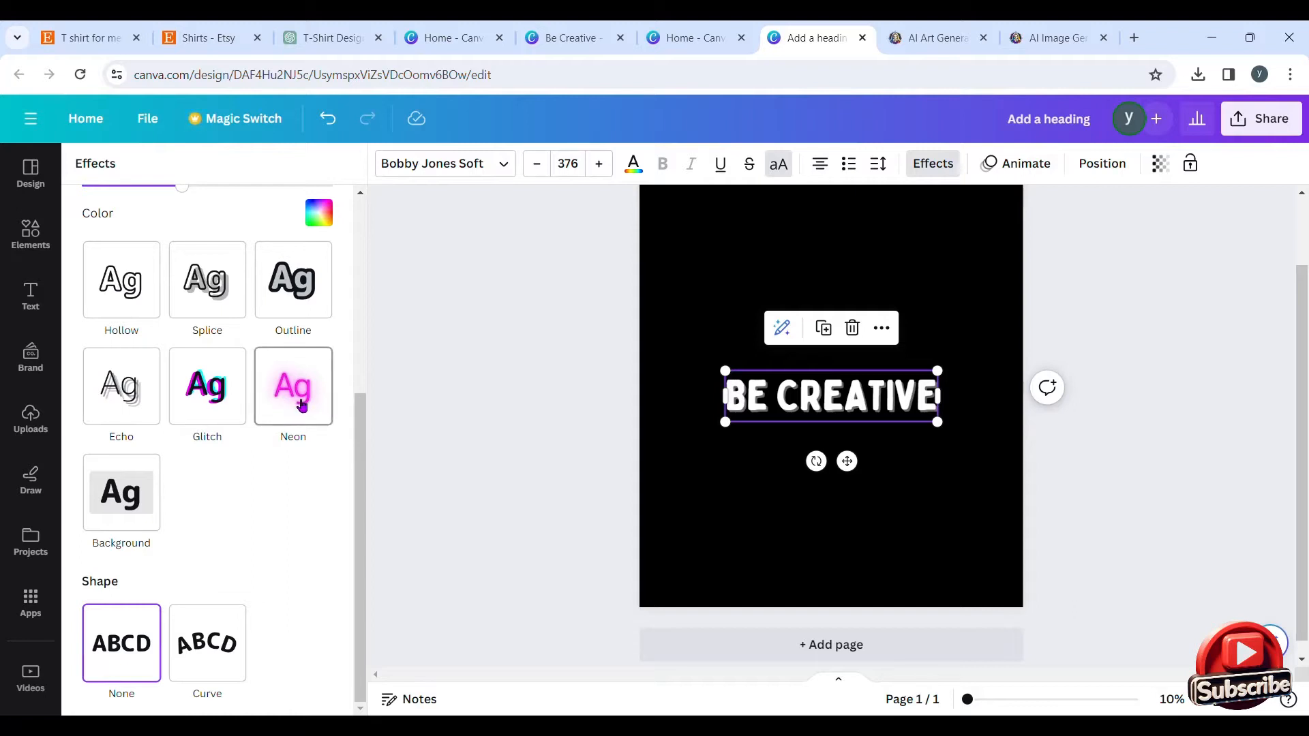
scroll(302, 406, up, 5)
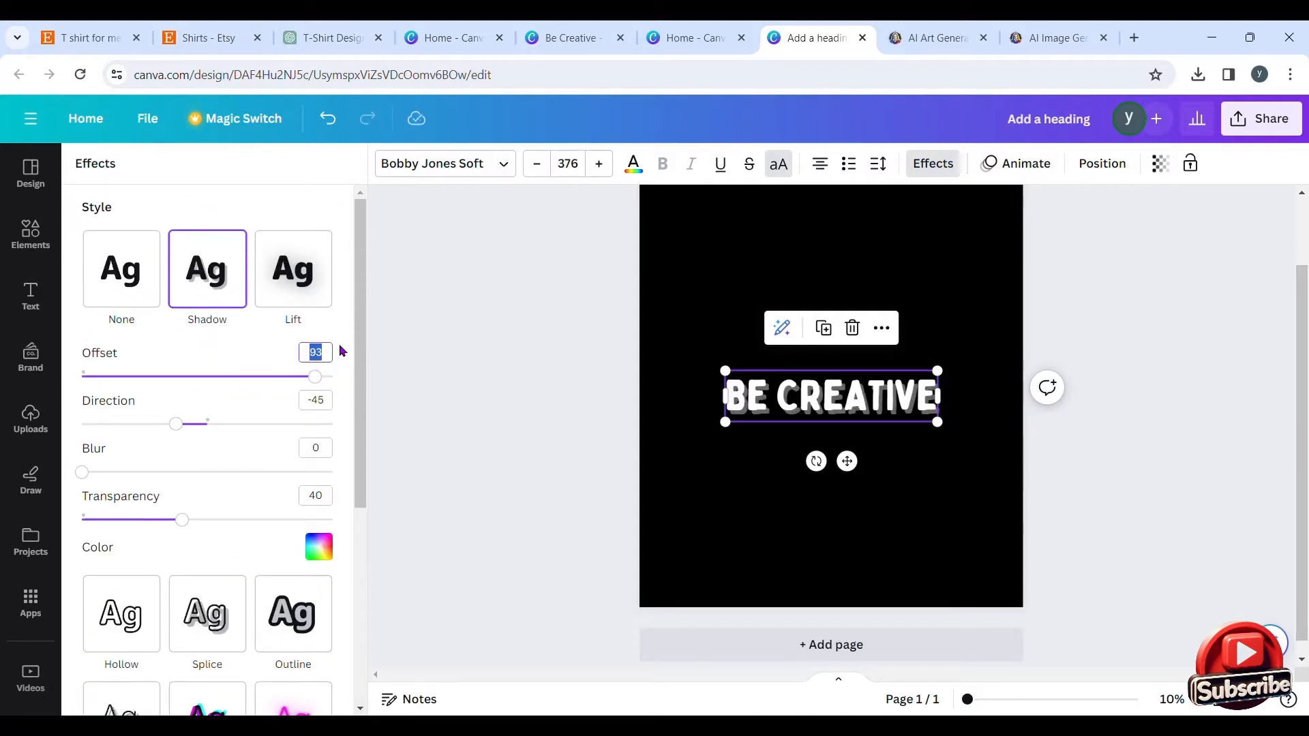
text(95)
key(Return)
Apply the Curve shape to the BE CREATIVE text with a curve value of 45.
scroll(187, 532, down, 5)
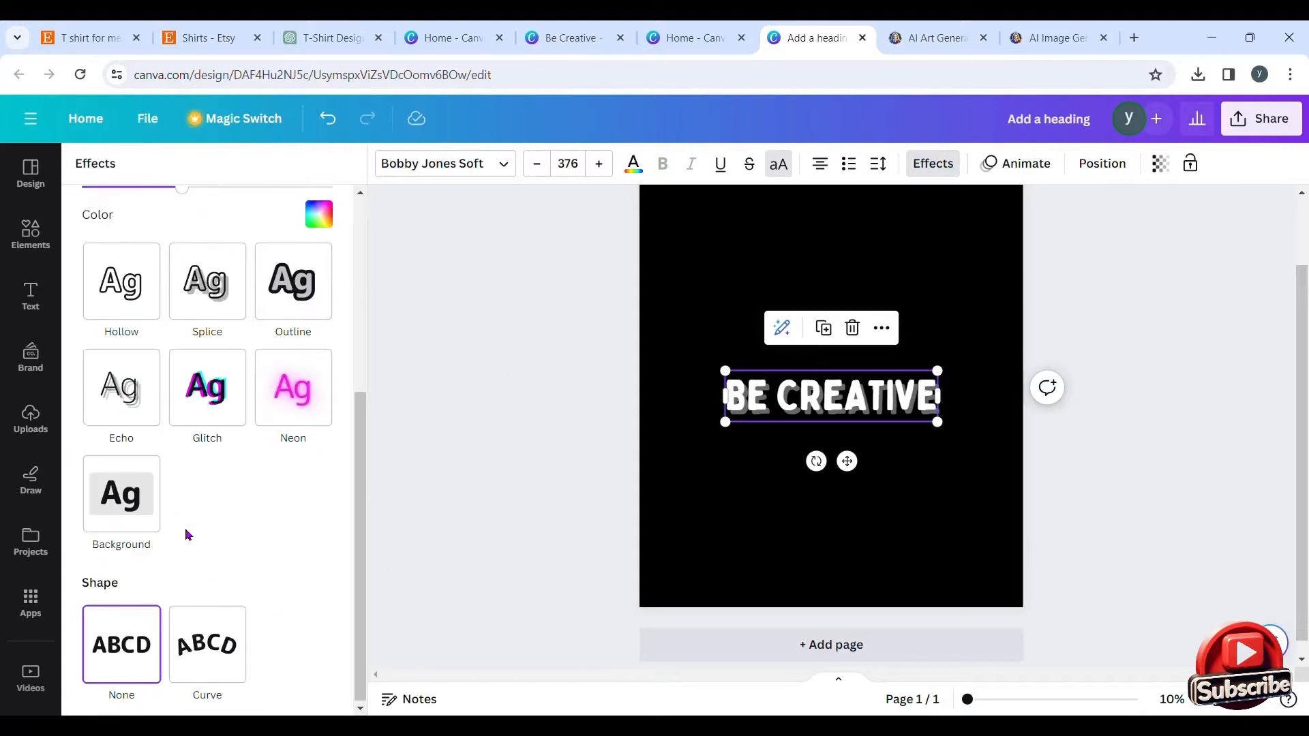
click(204, 672)
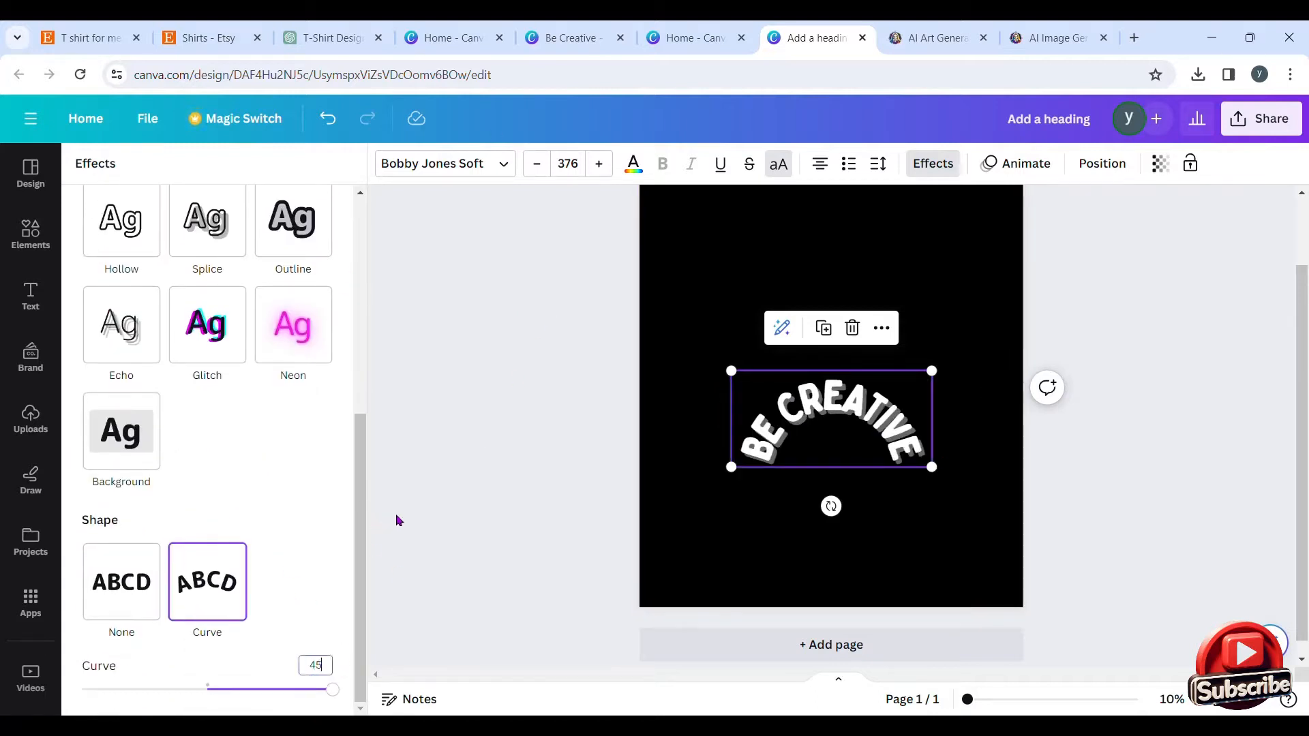
text(45)
key(Return)
Move the curved BE CREATIVE text to the top of the page and enlarge it to the full page width.
drag(854, 494, 854, 303)
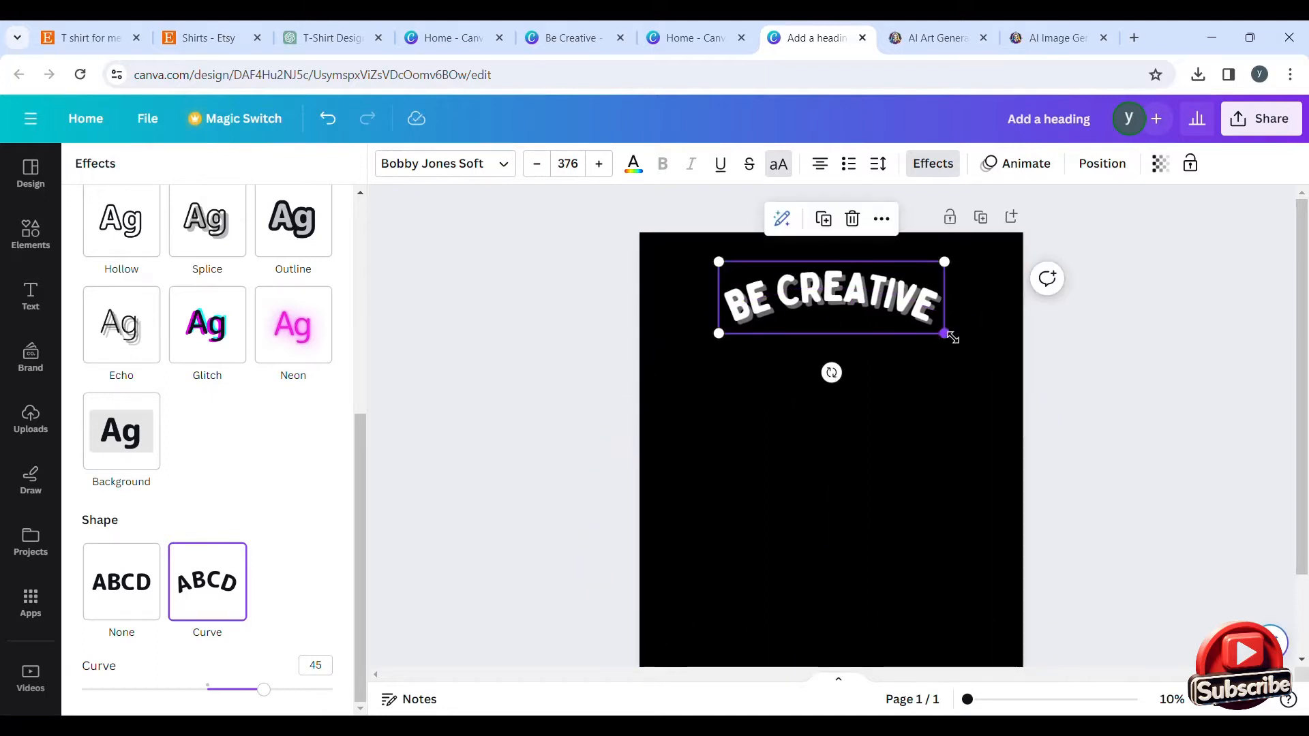
drag(952, 337, 1024, 358)
drag(721, 360, 649, 400)
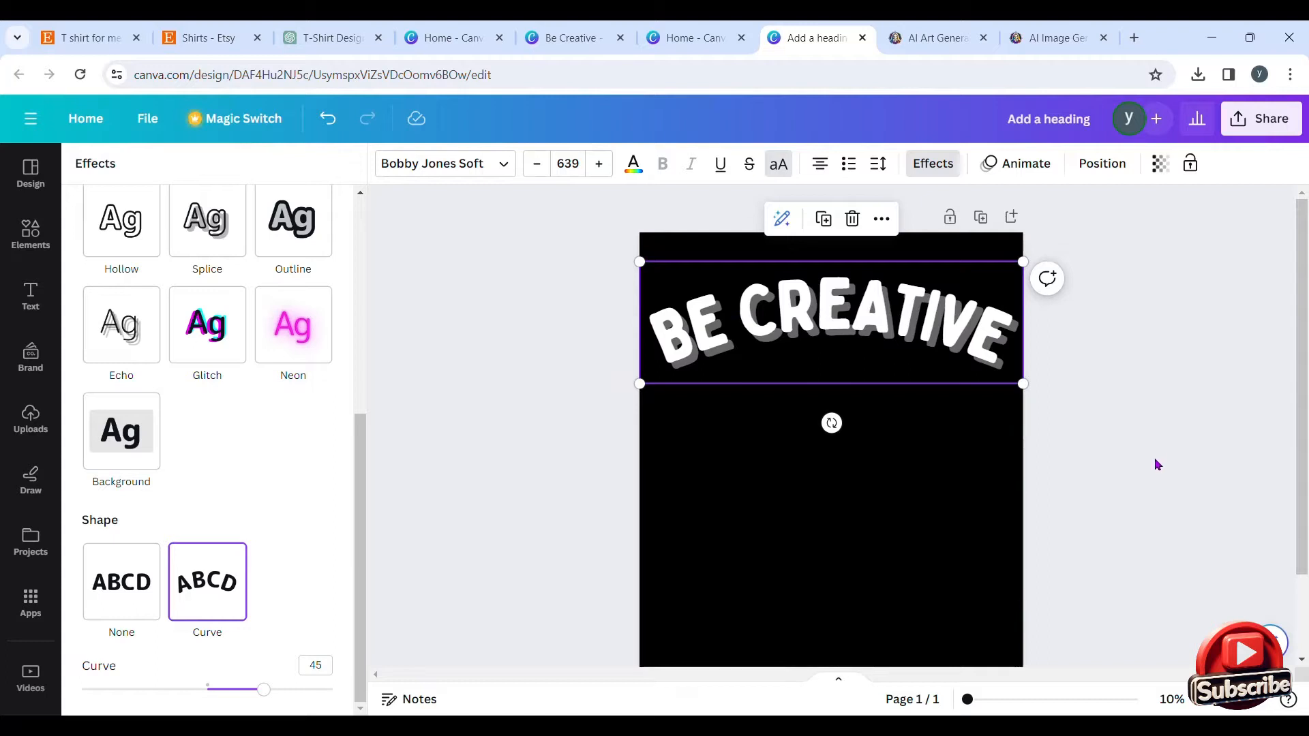
Duplicate the BE CREATIVE text onto the lower part of the page and change the copy to BE BRAVE.
key(ctrl+d)
drag(822, 356, 823, 626)
click(751, 592)
drag(742, 590, 1041, 572)
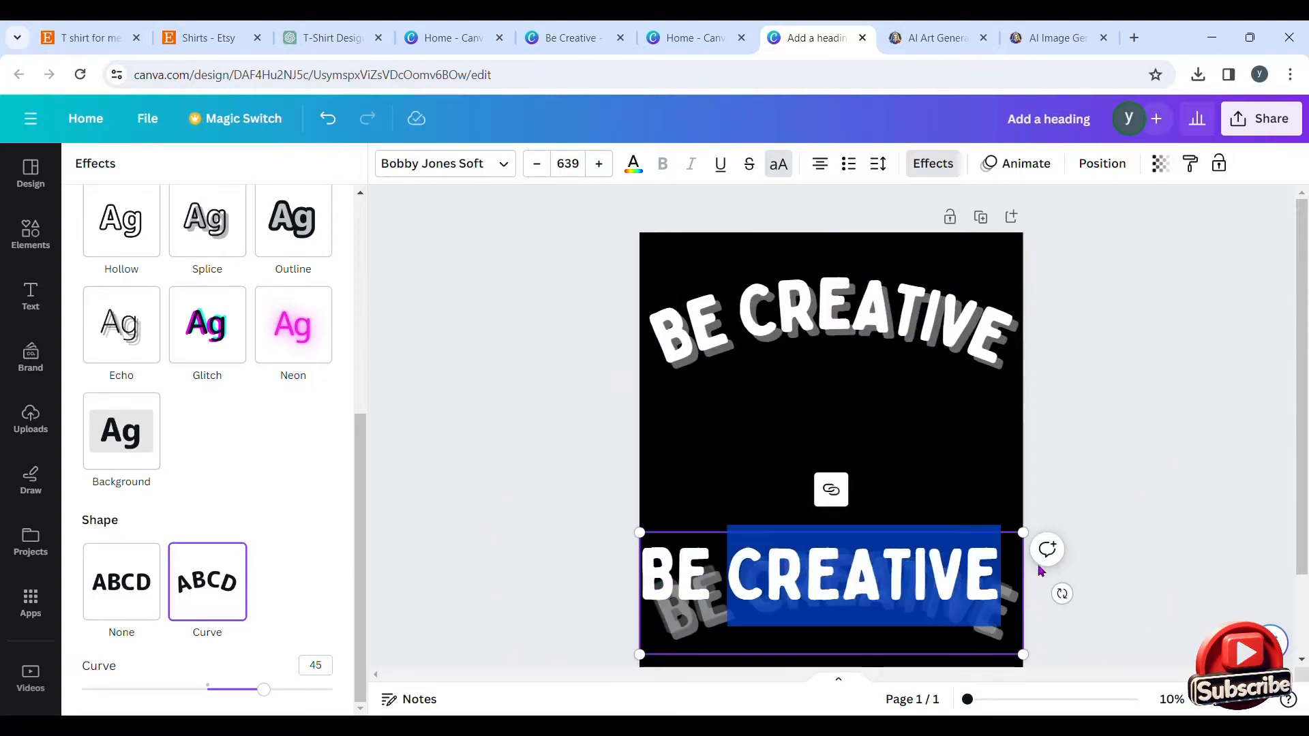
text(BRAVE)
click(1093, 572)
Set the curve of the BE BRAVE text to -45 so that it bends the opposite way.
click(784, 591)
click(784, 591)
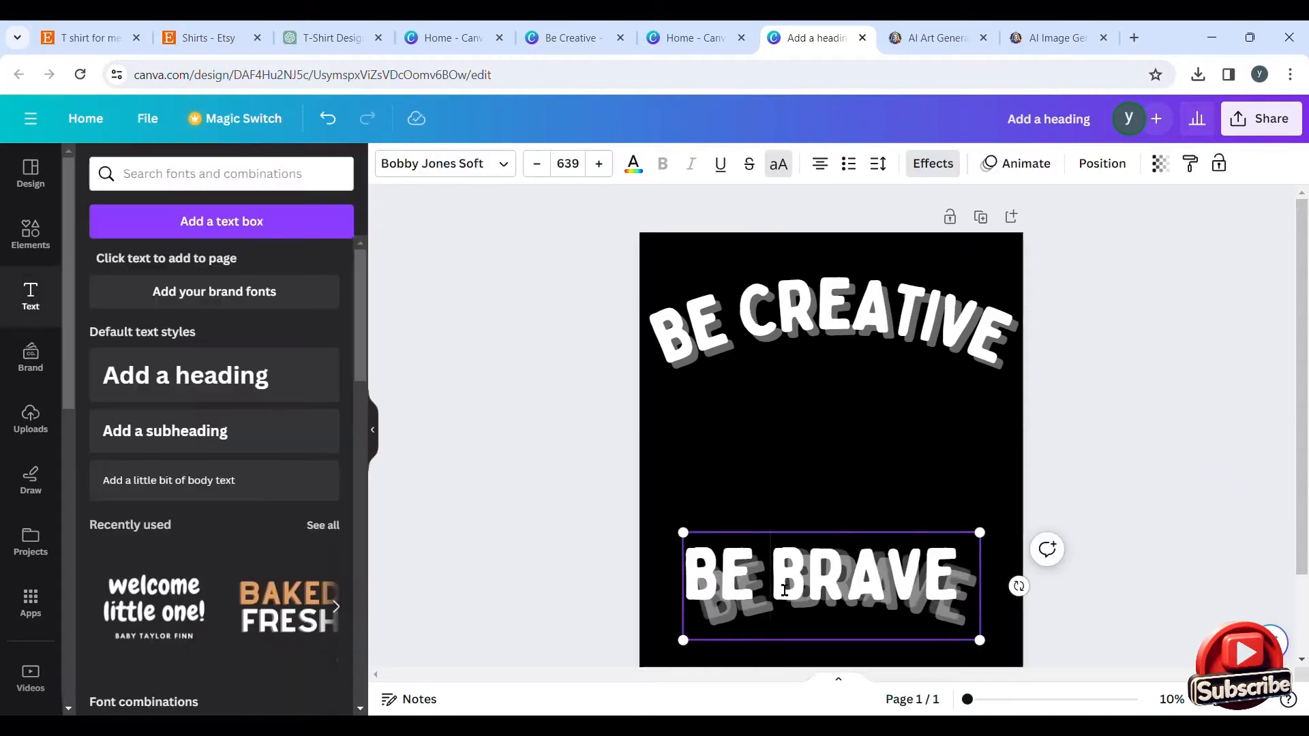
key(ctrl+a)
scroll(214, 478, down, 4)
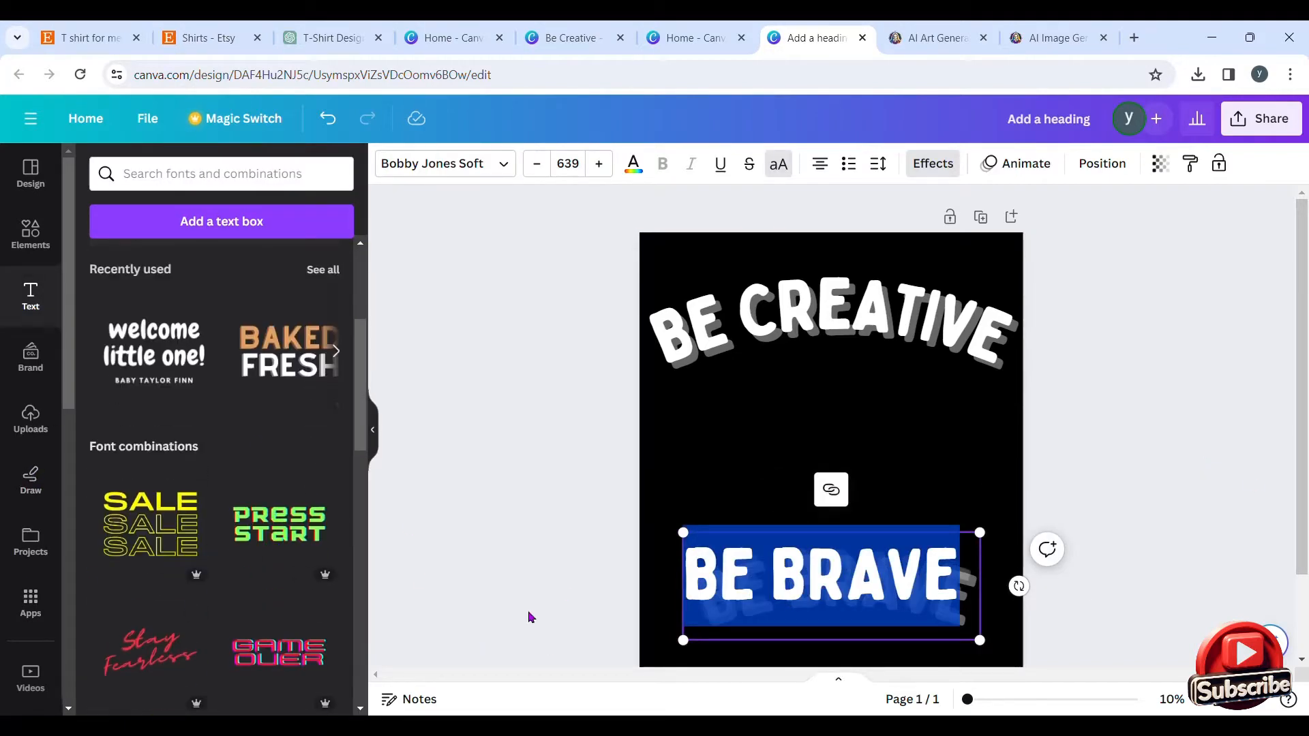
click(932, 162)
scroll(305, 565, down, 5)
click(326, 674)
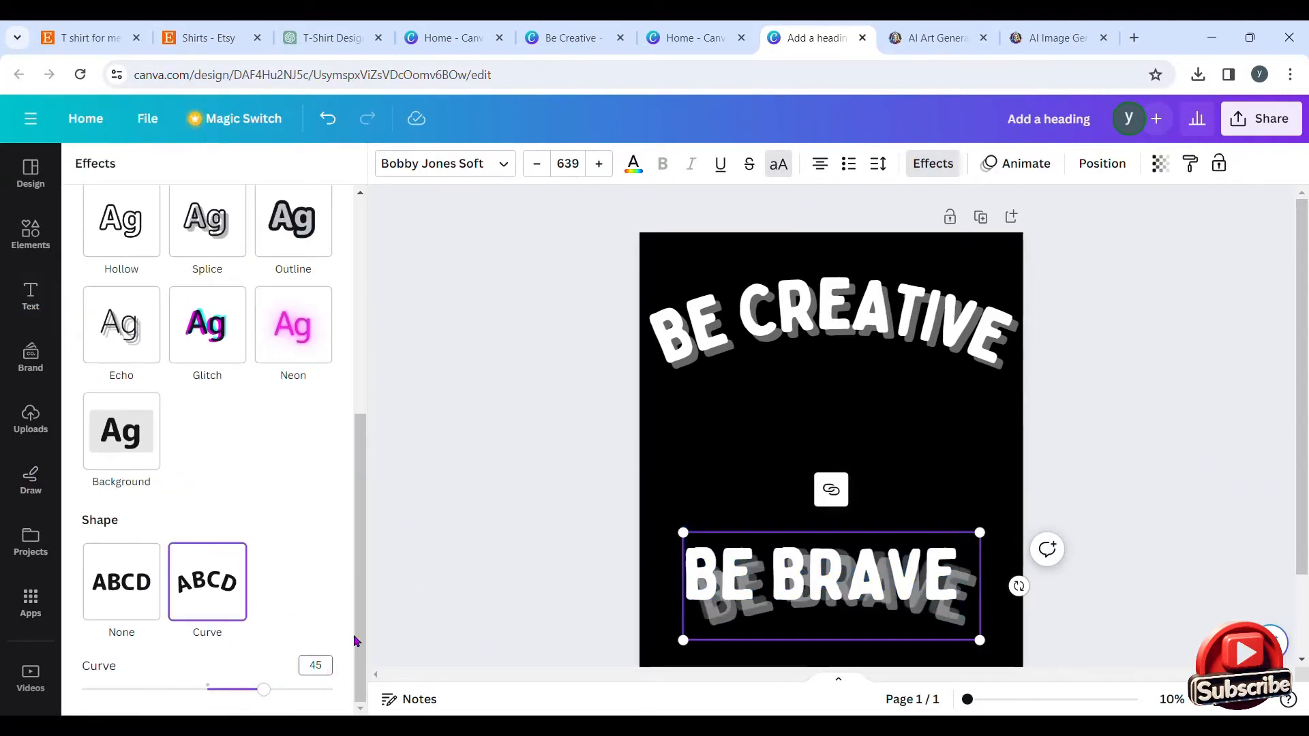
text(-45)
key(Return)
click(844, 321)
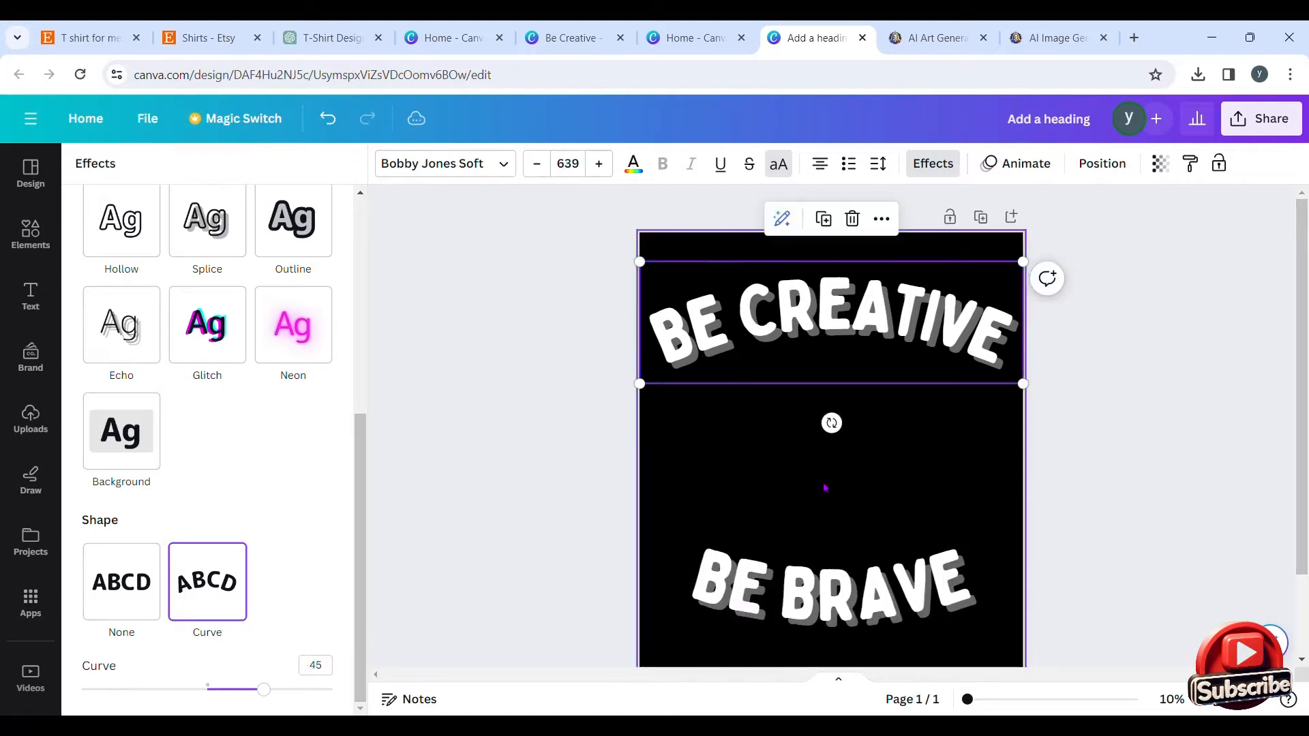
Search the elements for "be creative, be brave" and narrow the results to graphics.
click(781, 601)
click(30, 233)
click(194, 176)
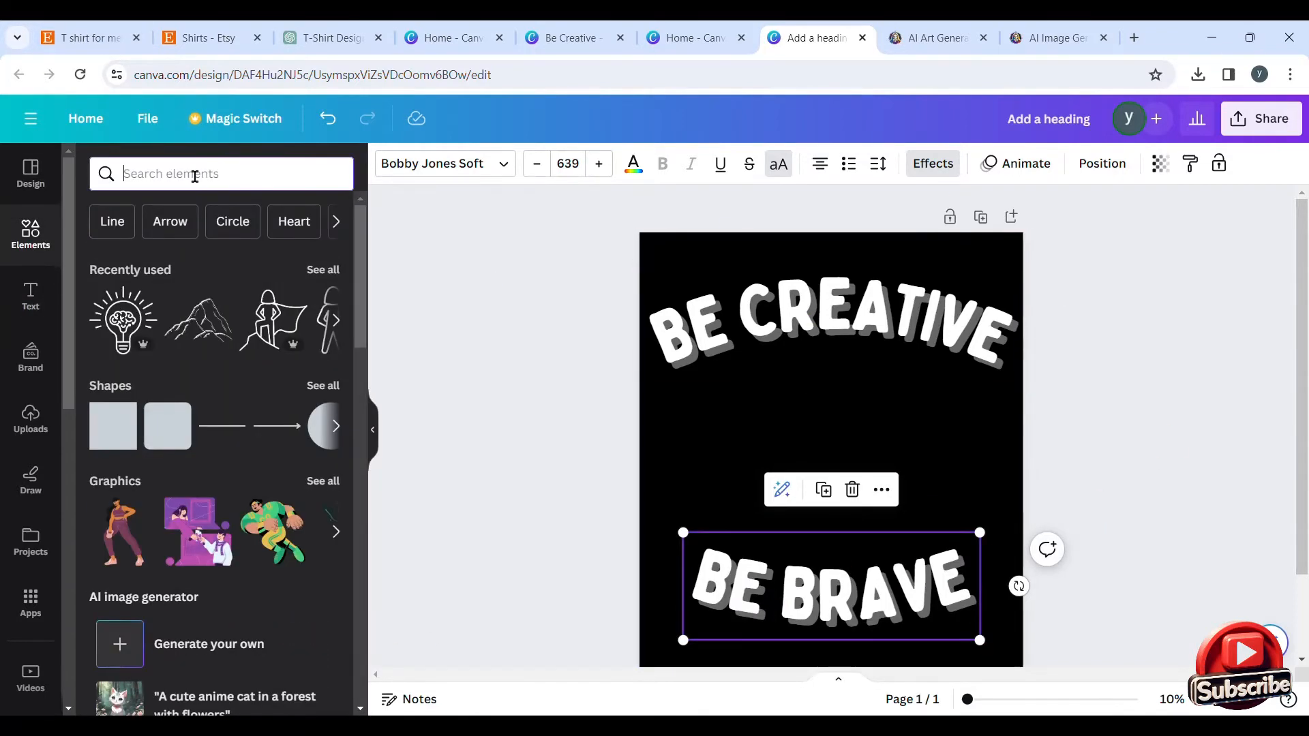
text(BE CREATIVE,)
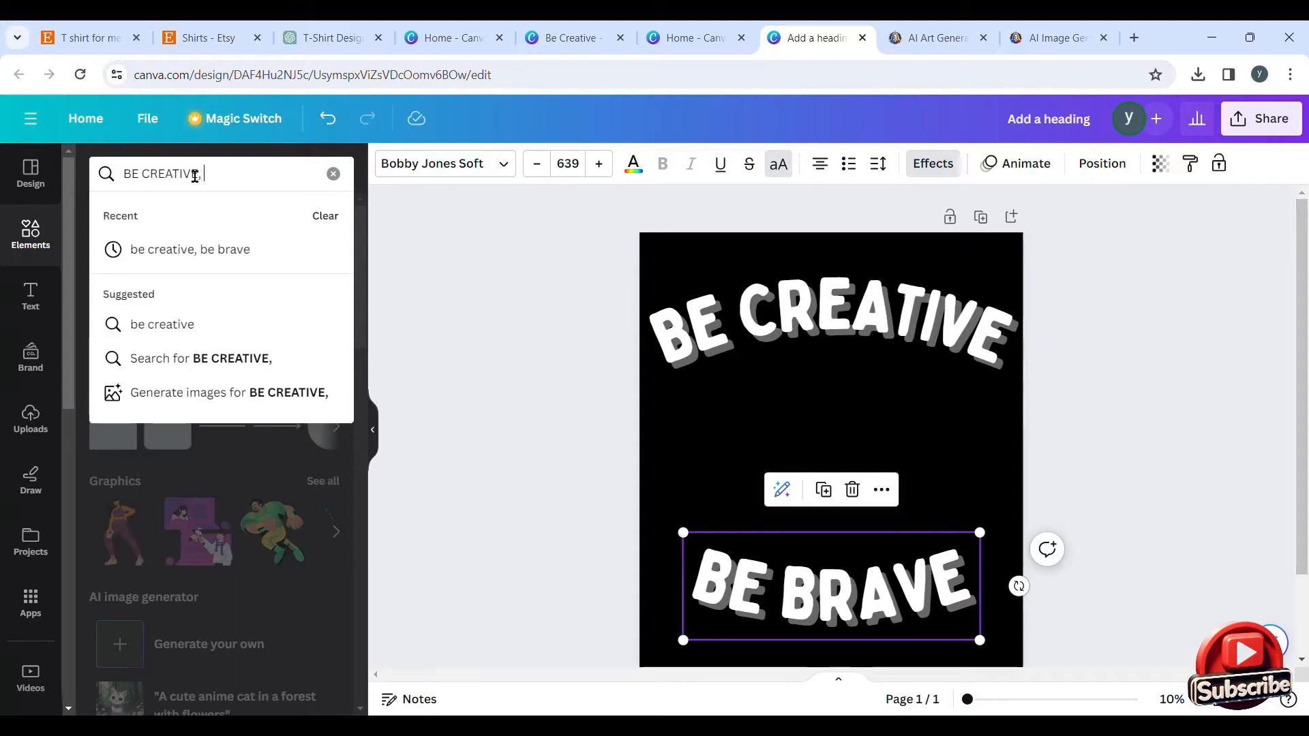
click(190, 250)
click(151, 213)
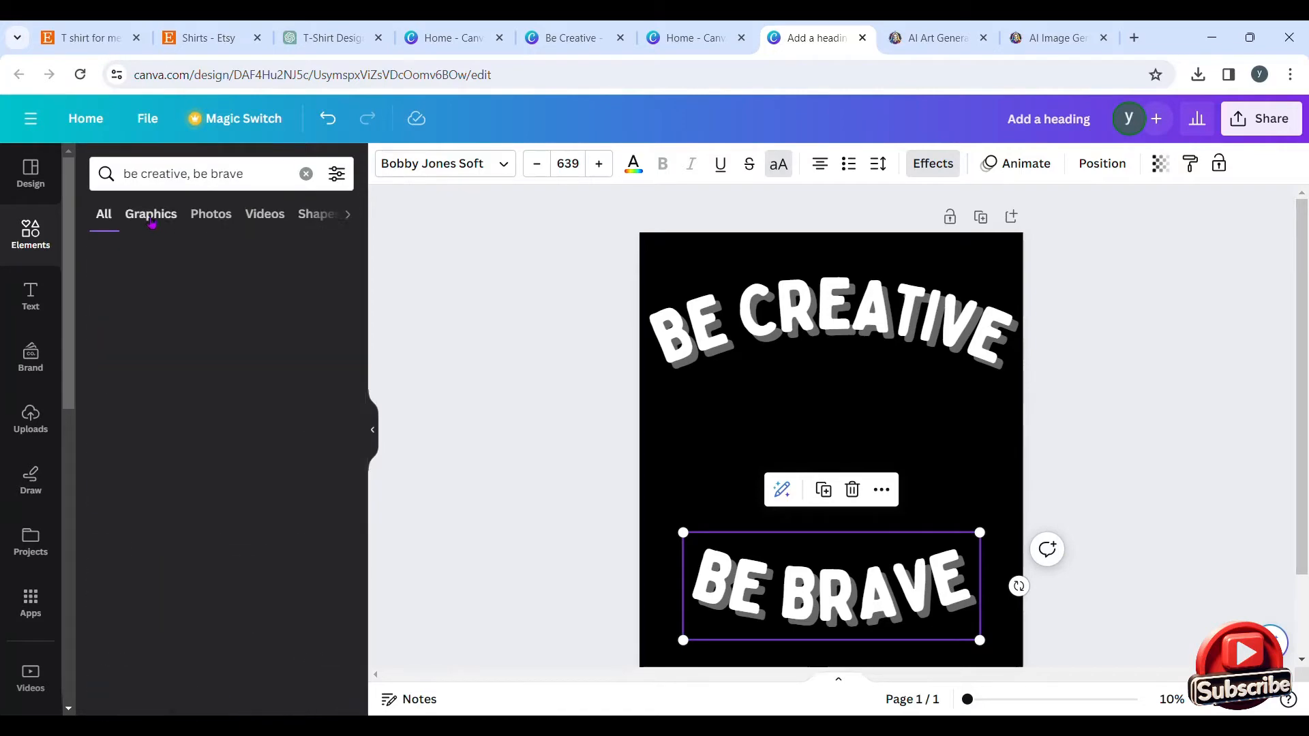
Add the line-art light bulb with a brain between the two text lines and colour it white.
scroll(228, 410, down, 5)
scroll(228, 409, down, 10)
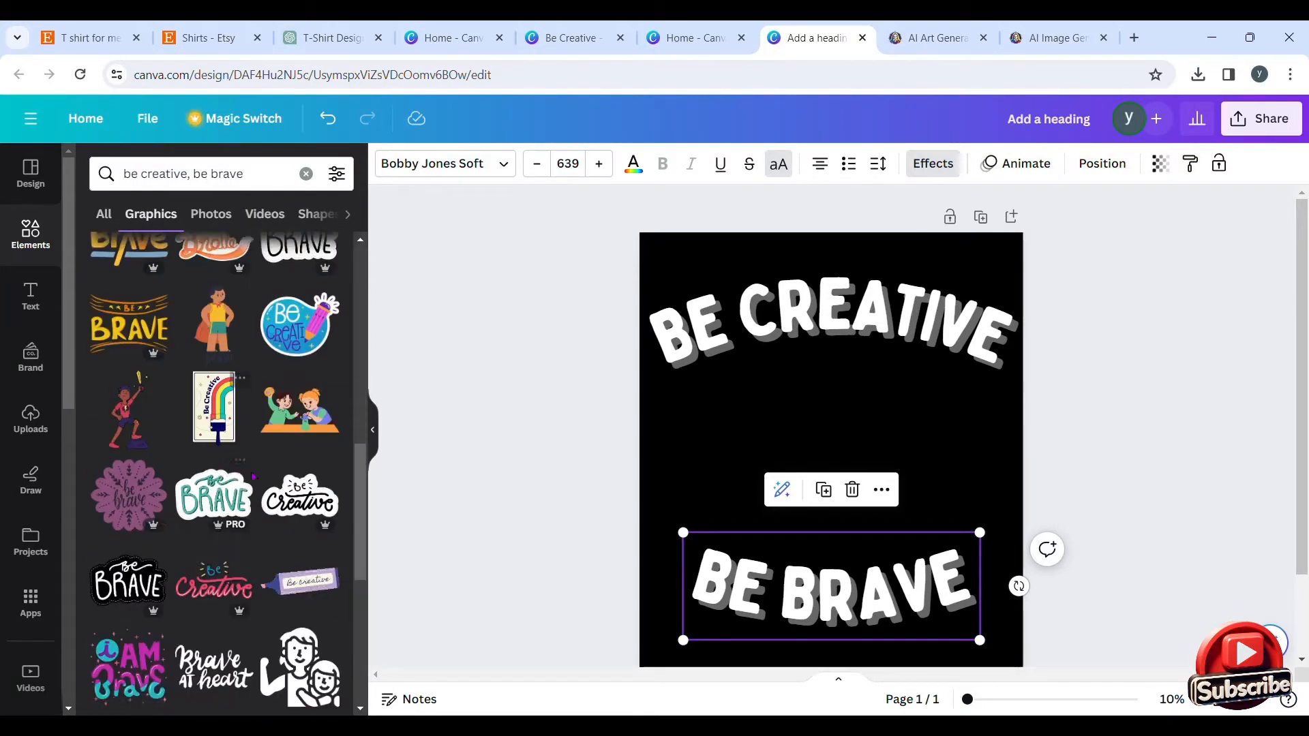
scroll(298, 512, down, 3)
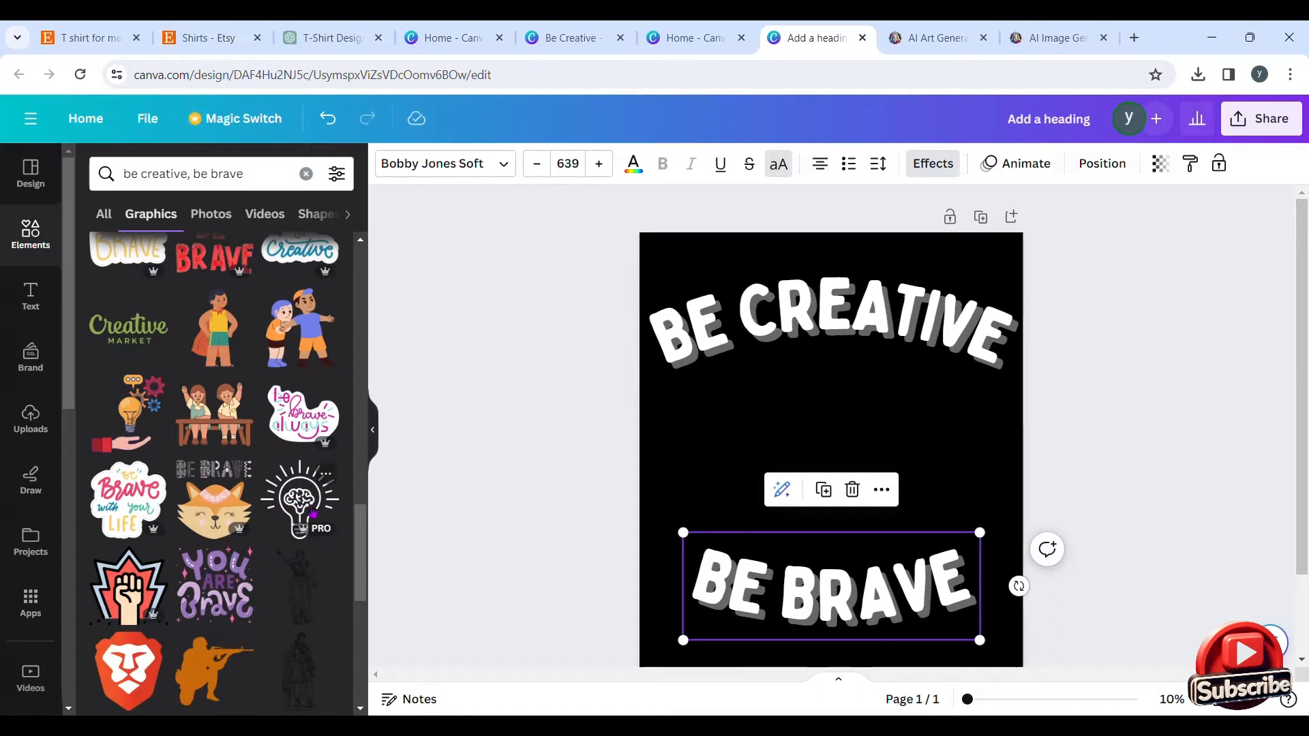
drag(809, 404, 810, 420)
click(591, 164)
click(185, 267)
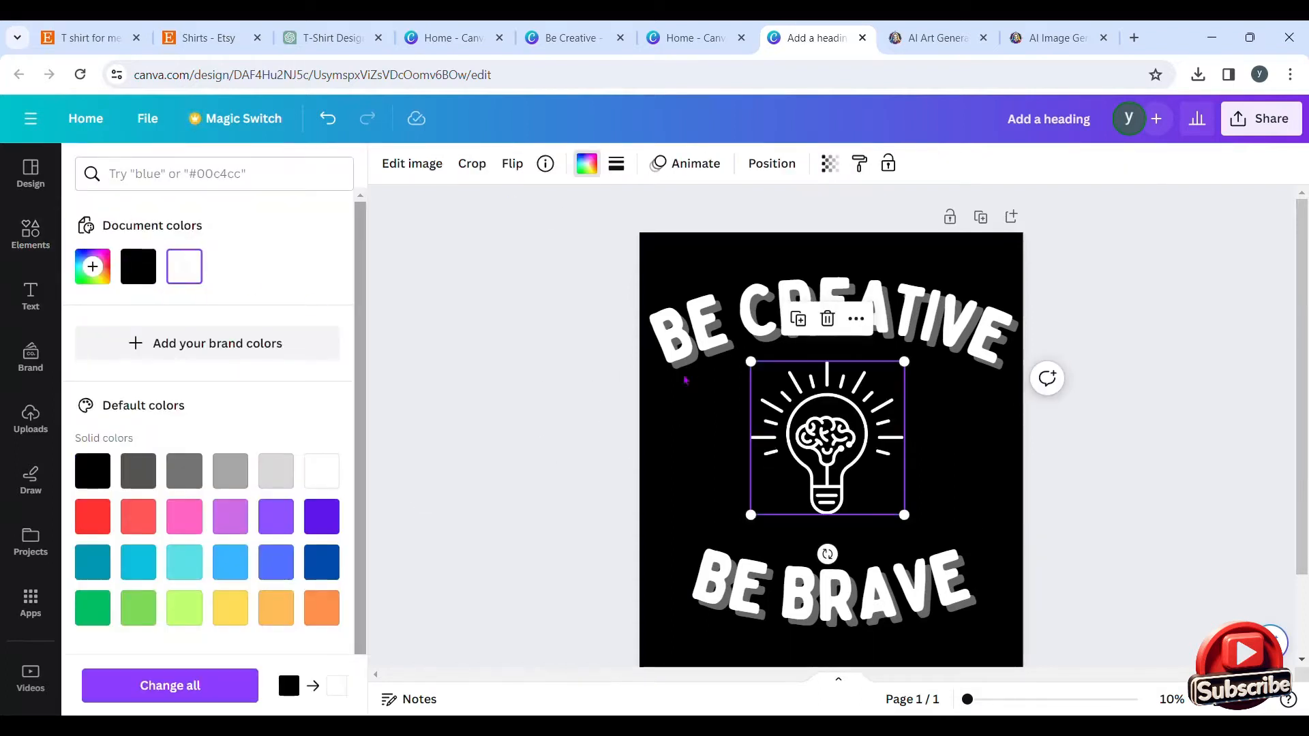
Enlarge the light bulb graphic to fill the gap between BE CREATIVE and BE BRAVE and centre it on the page.
drag(918, 523, 954, 558)
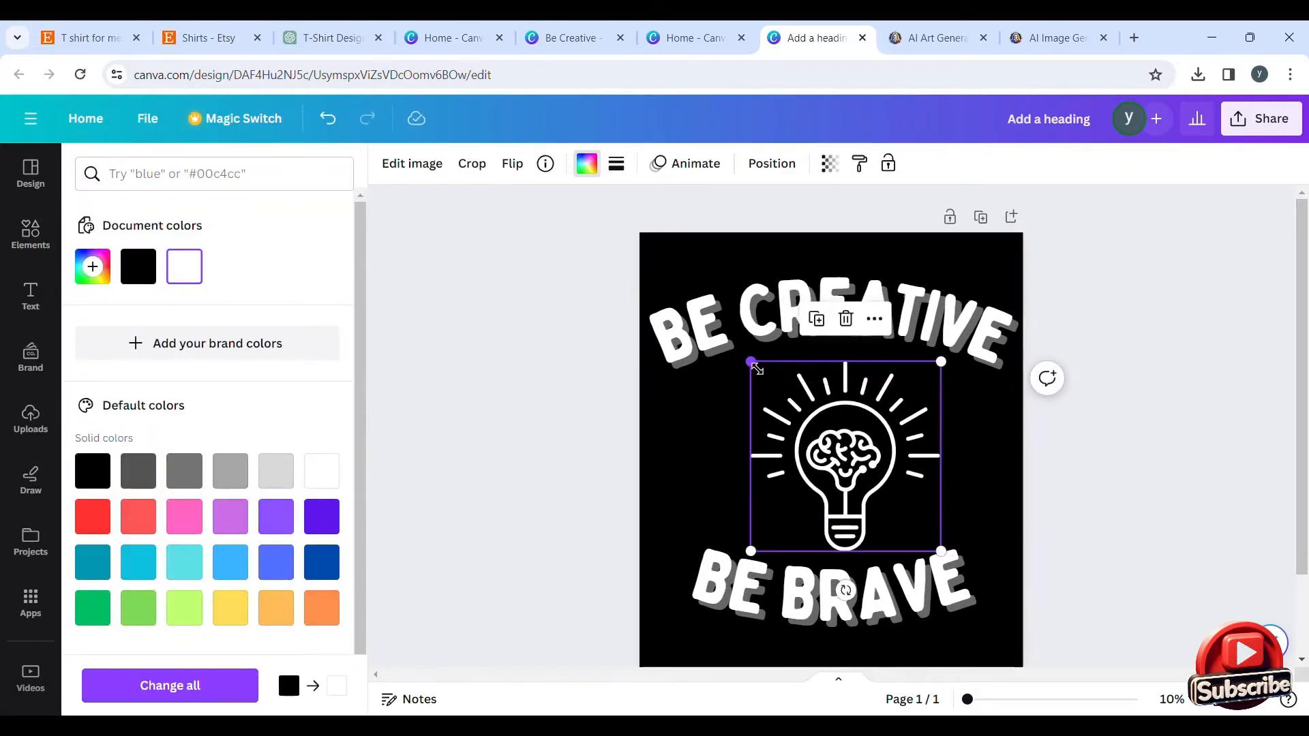
drag(757, 369, 709, 377)
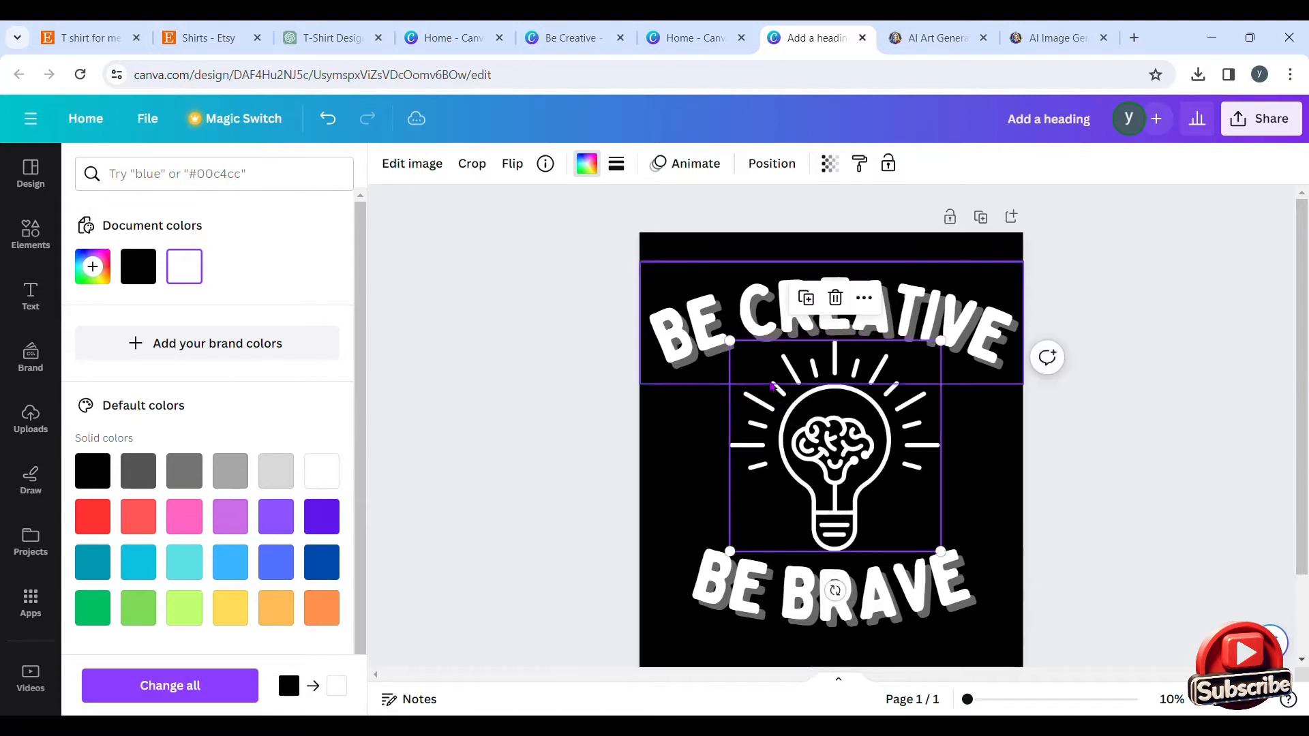
drag(852, 505, 841, 457)
click(1148, 434)
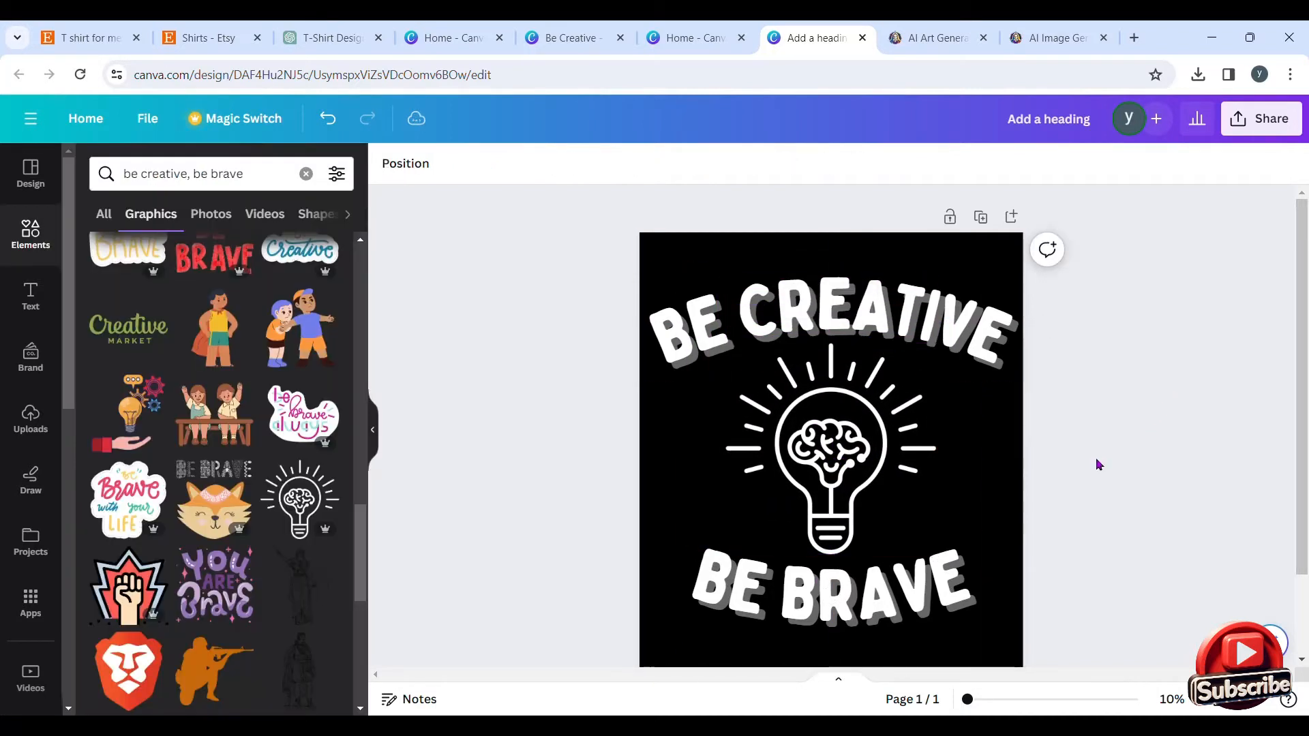
Look through more of the "be creative, be brave" graphics for other artwork that suits the slogan.
scroll(1166, 554, down, 2)
scroll(207, 497, down, 12)
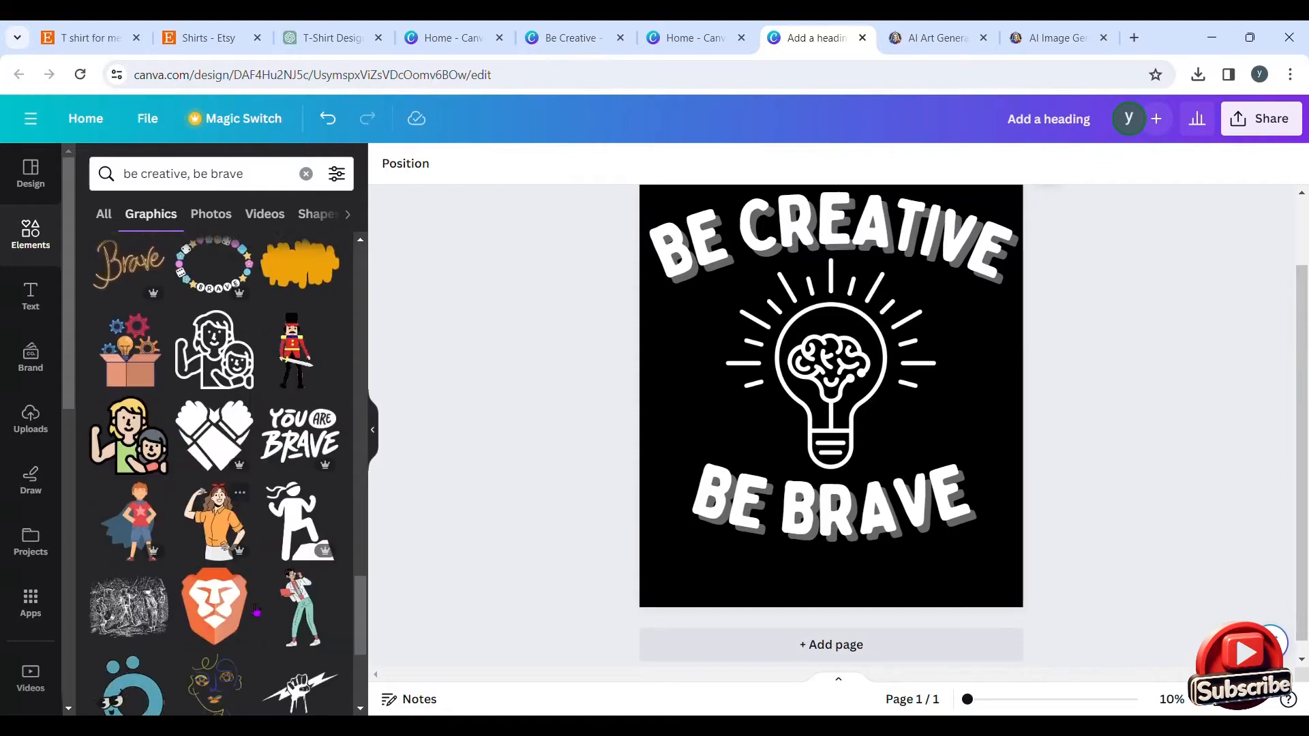
scroll(234, 332, up, 4)
scroll(234, 332, down, 5)
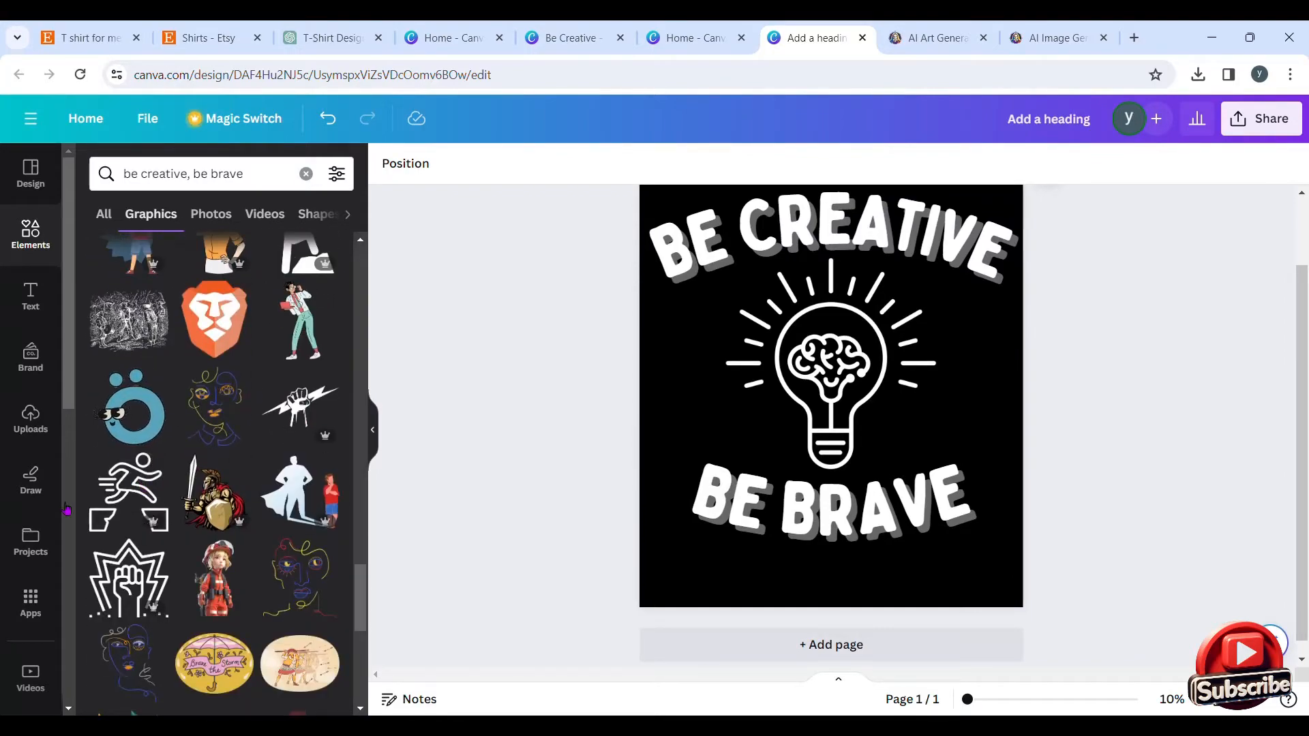
scroll(973, 392, up, 2)
scroll(954, 391, down, 2)
scroll(954, 392, up, 2)
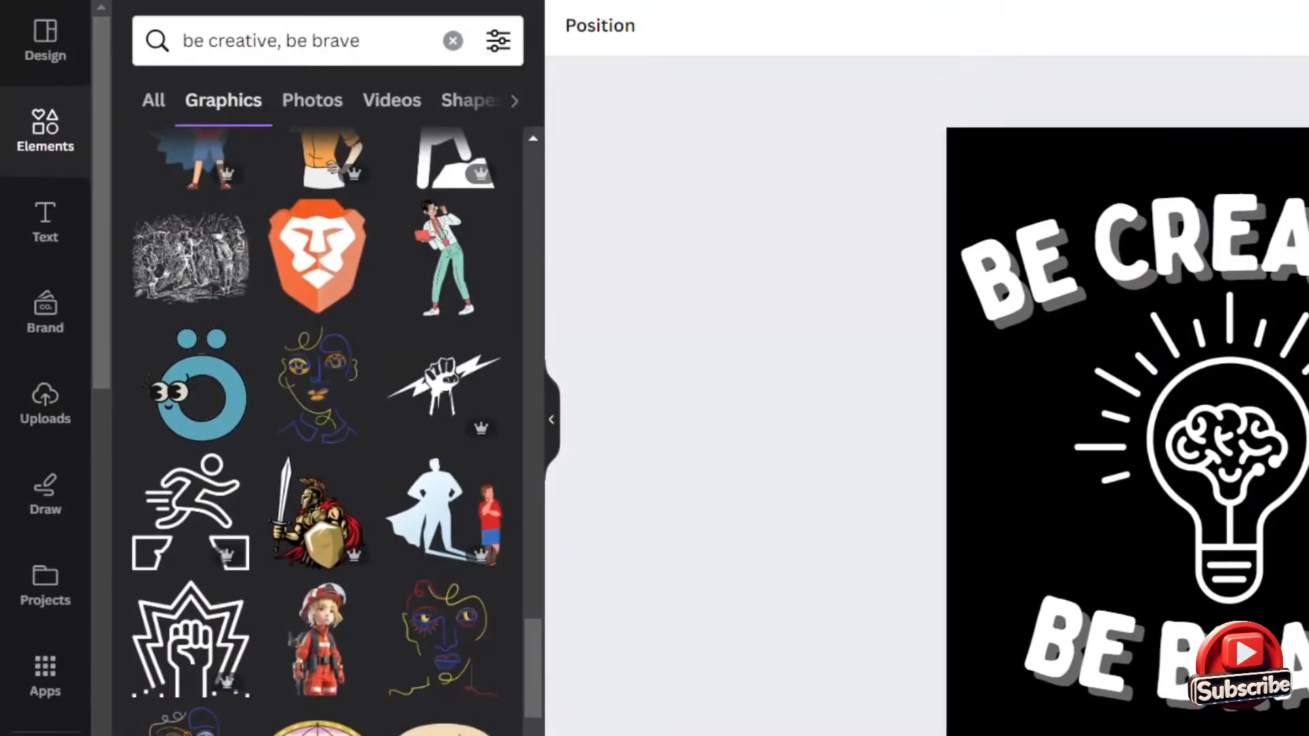
scroll(955, 391, down, 2)
scroll(1011, 223, up, 2)
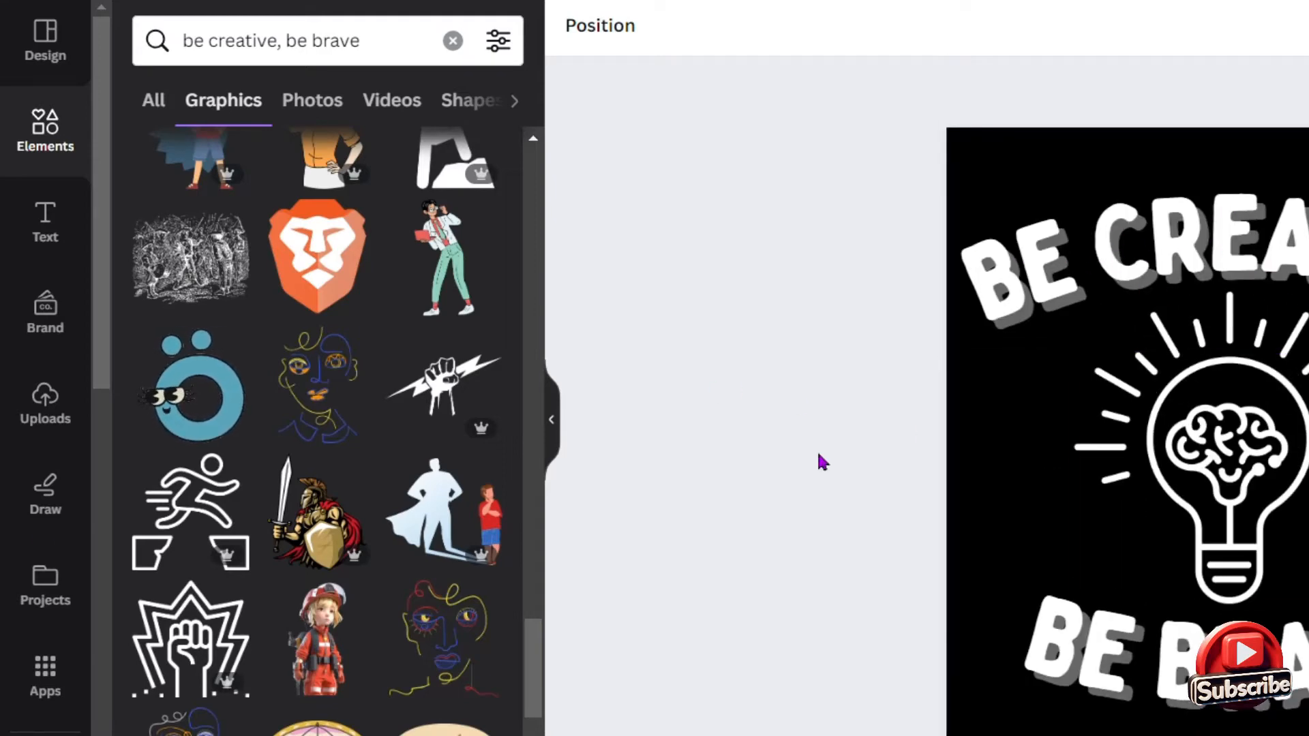
scroll(821, 462, down, 2)
Open the Bulk create app, choose manual data entry and clear the sample table.
click(22, 669)
scroll(418, 534, down, 5)
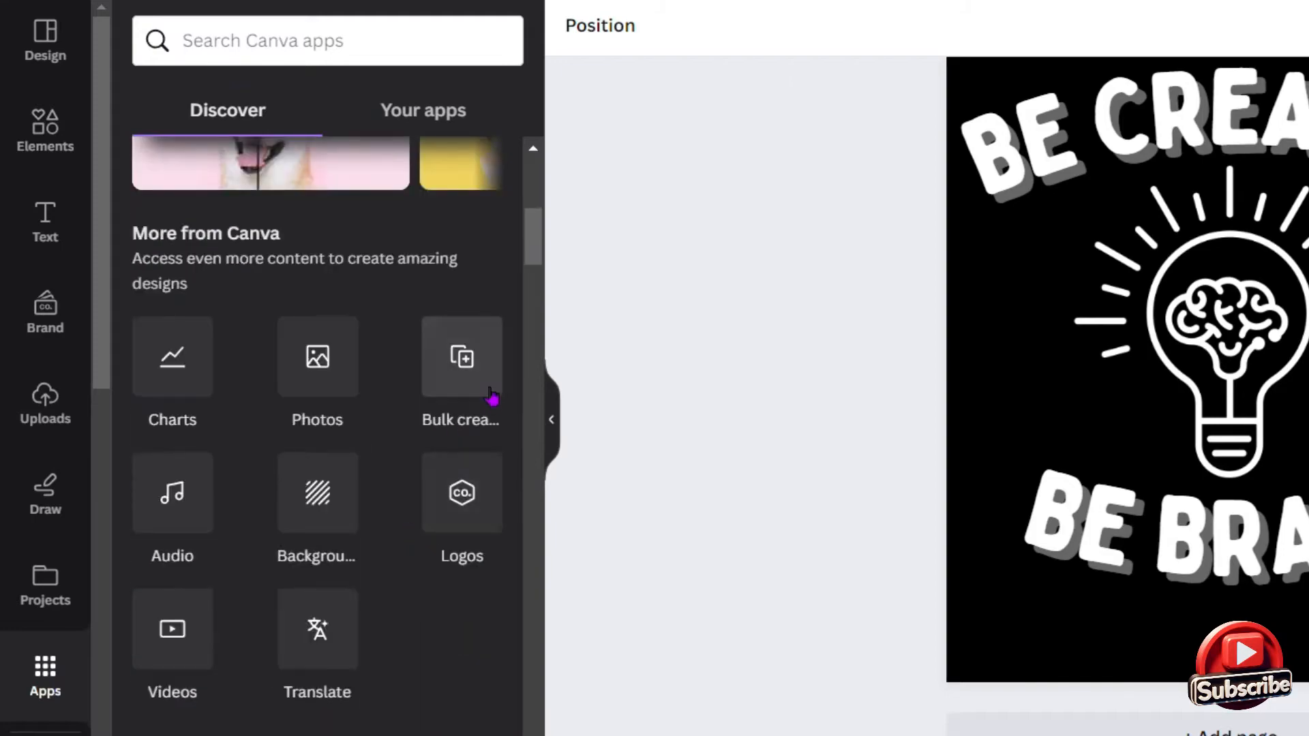
click(490, 403)
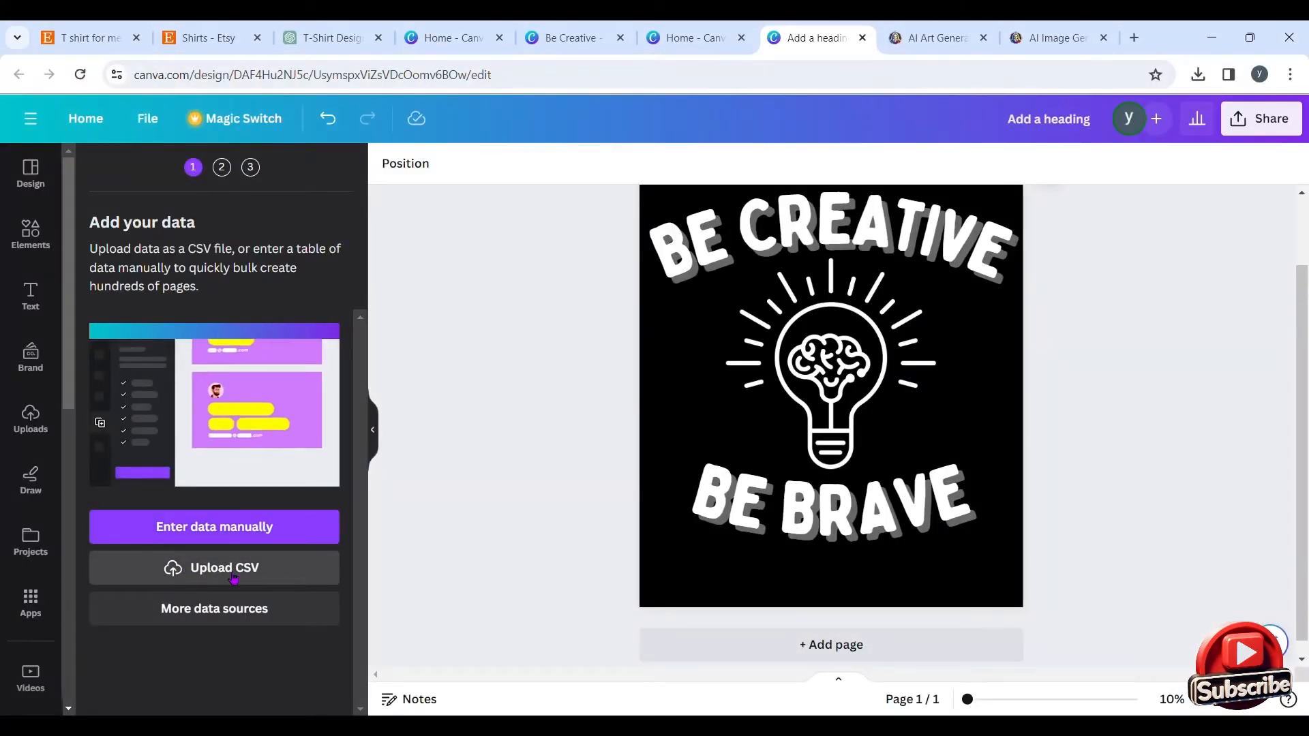
click(252, 539)
click(167, 697)
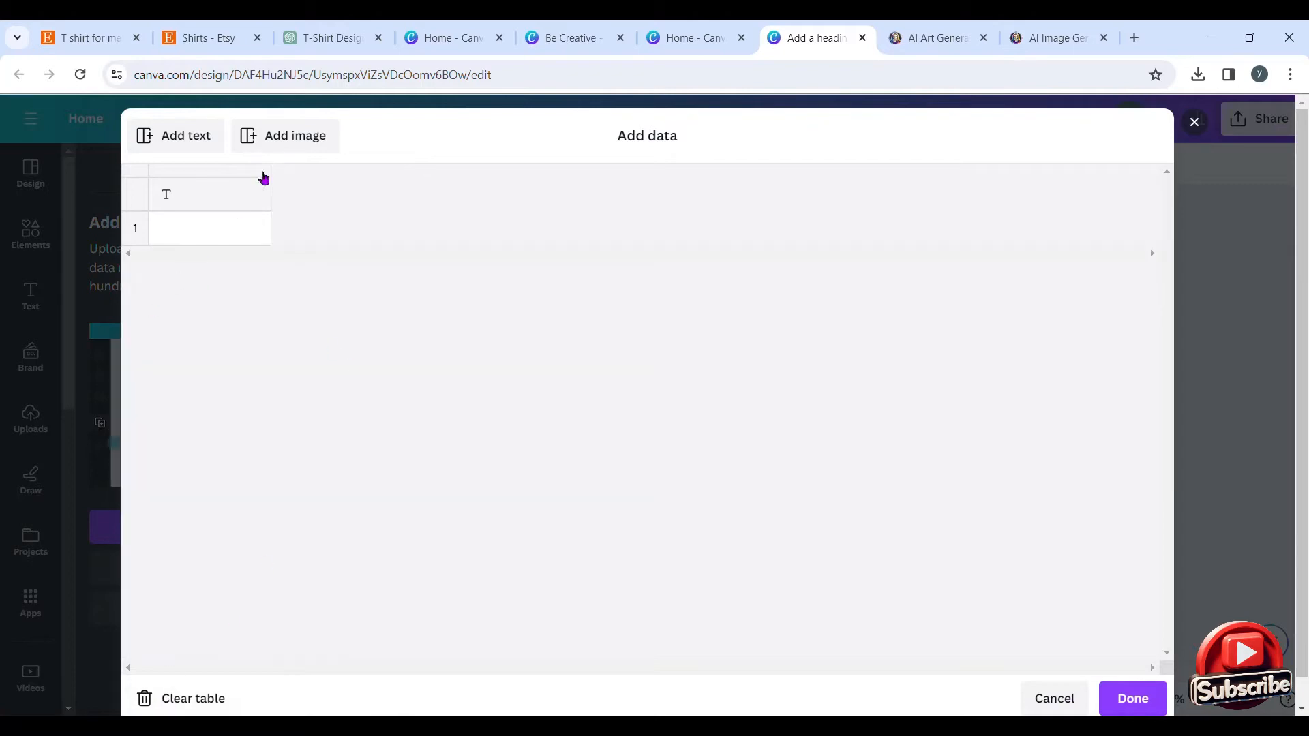
Switch to the ChatGPT conversation and copy the full list of 50 "BE" phrases, from BE Bold to BE Fierce.
click(321, 37)
scroll(574, 458, down, 12)
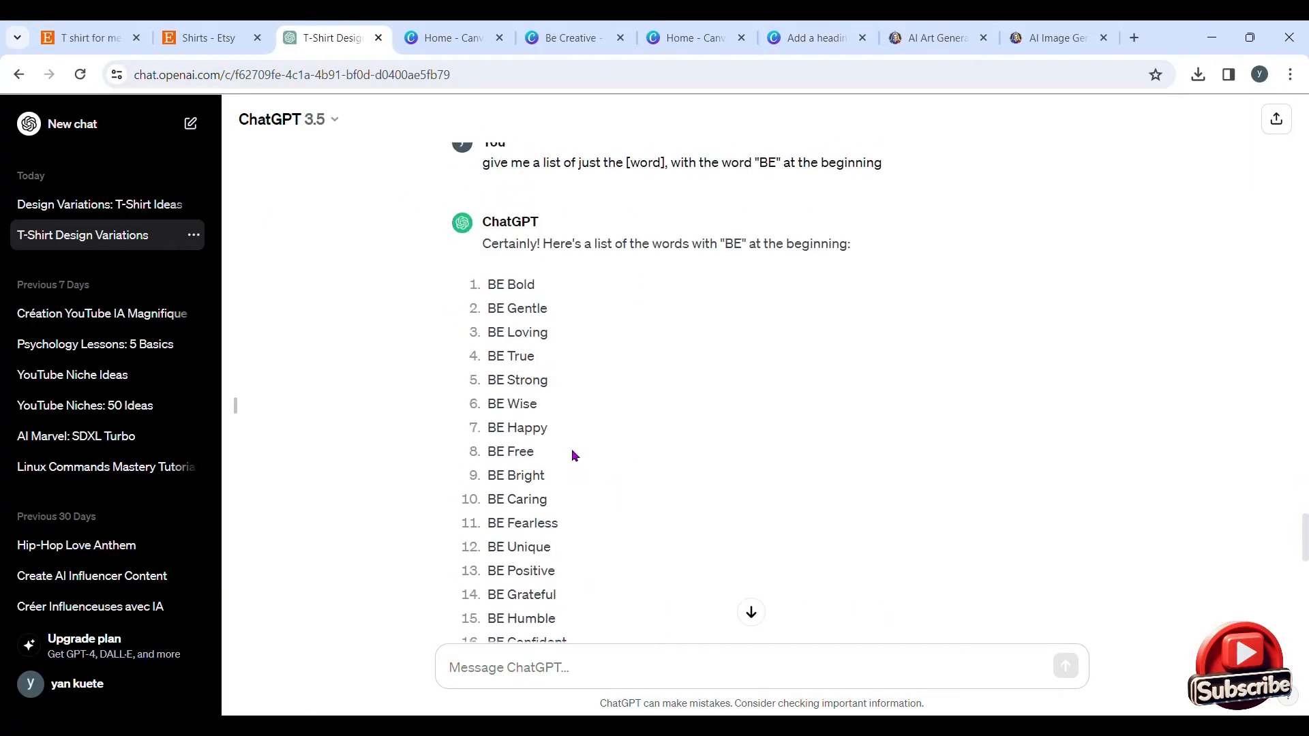
scroll(573, 456, up, 1)
scroll(509, 298, down, 1)
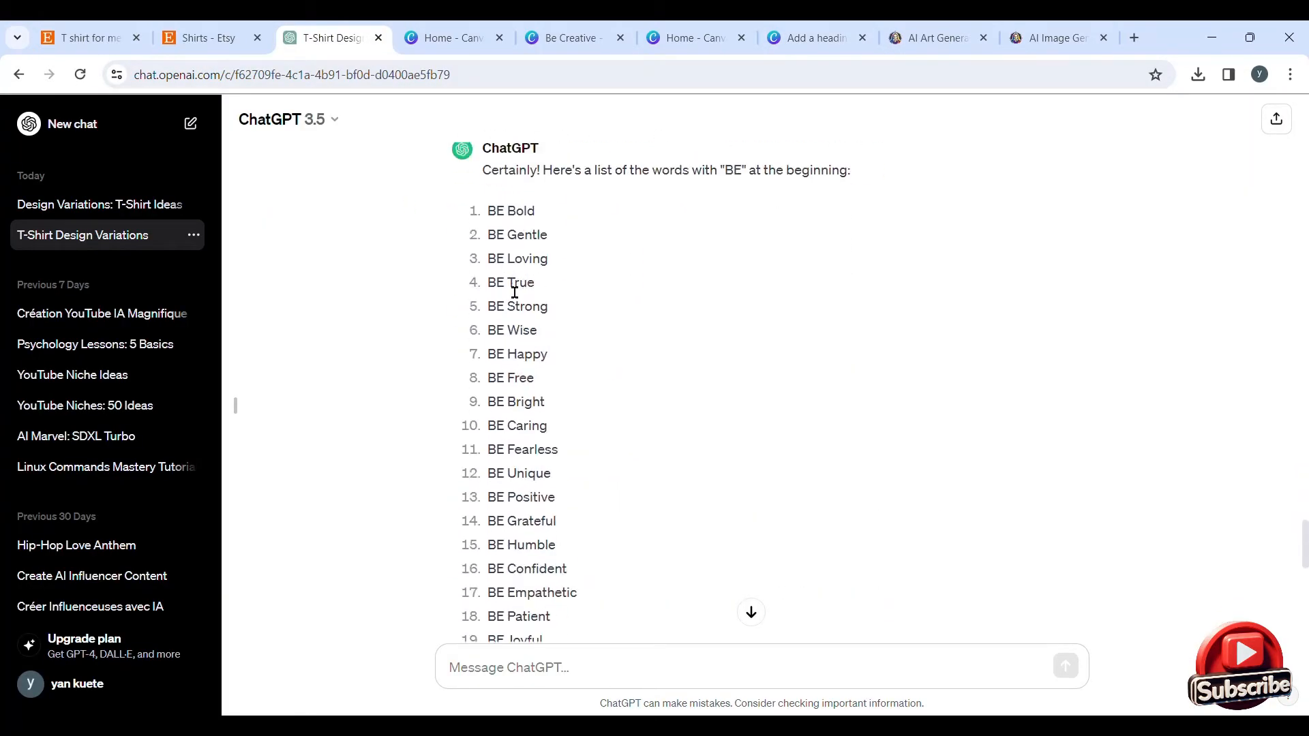
drag(488, 208, 574, 531)
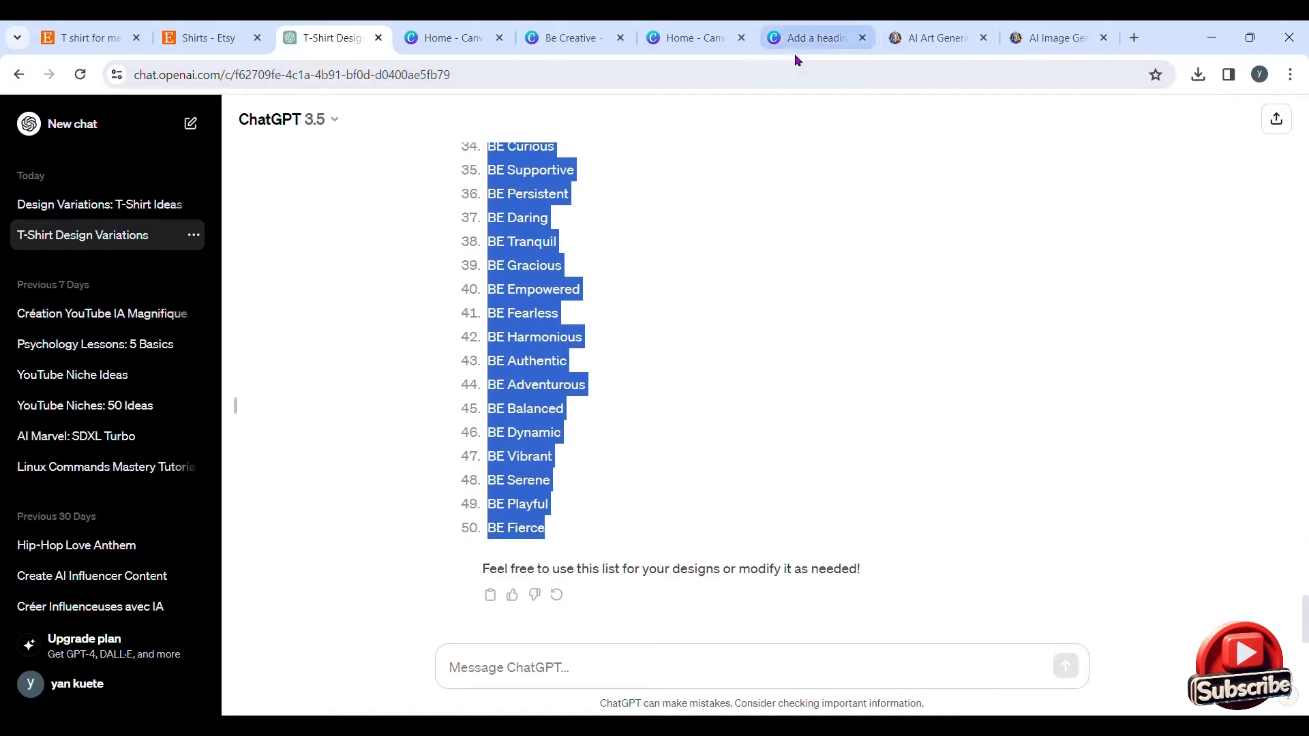
Back in Canva, name the text column SENTENCE, paste the copied phrases from row 1 and accept the data table.
click(818, 40)
click(219, 194)
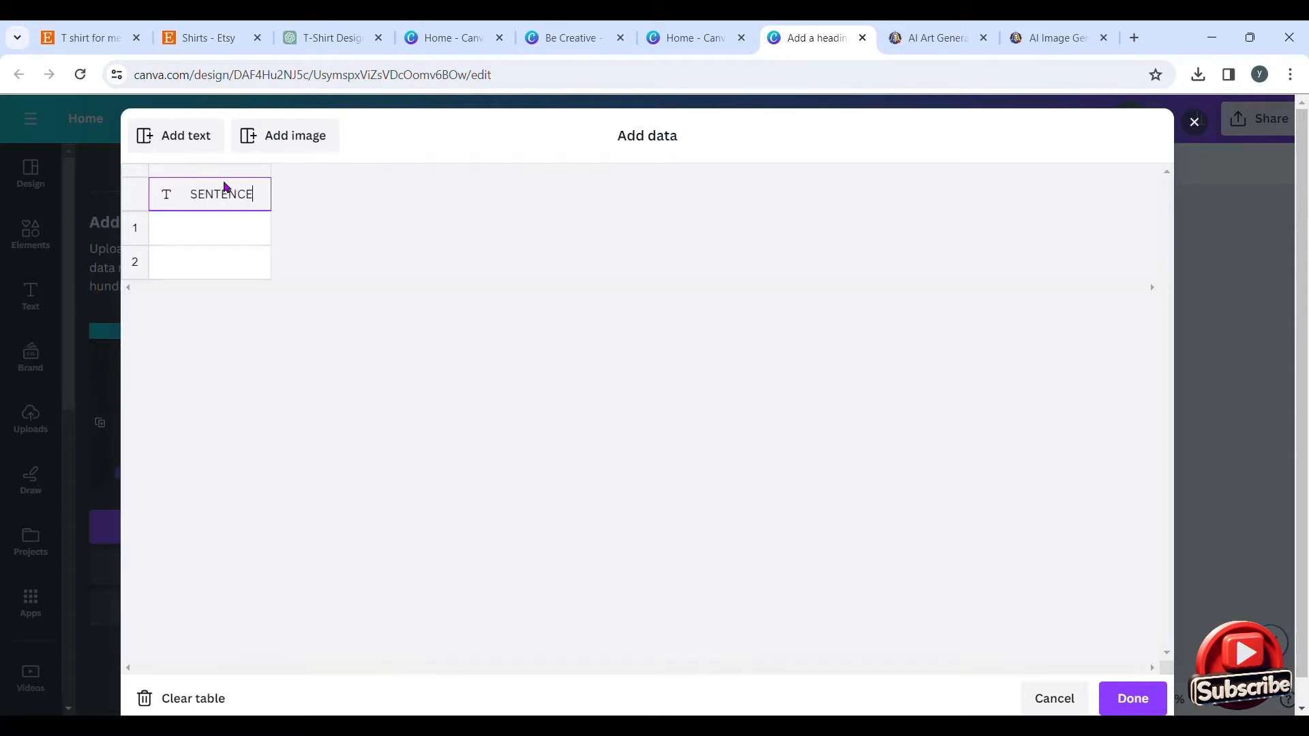
click(236, 228)
key(ctrl+v)
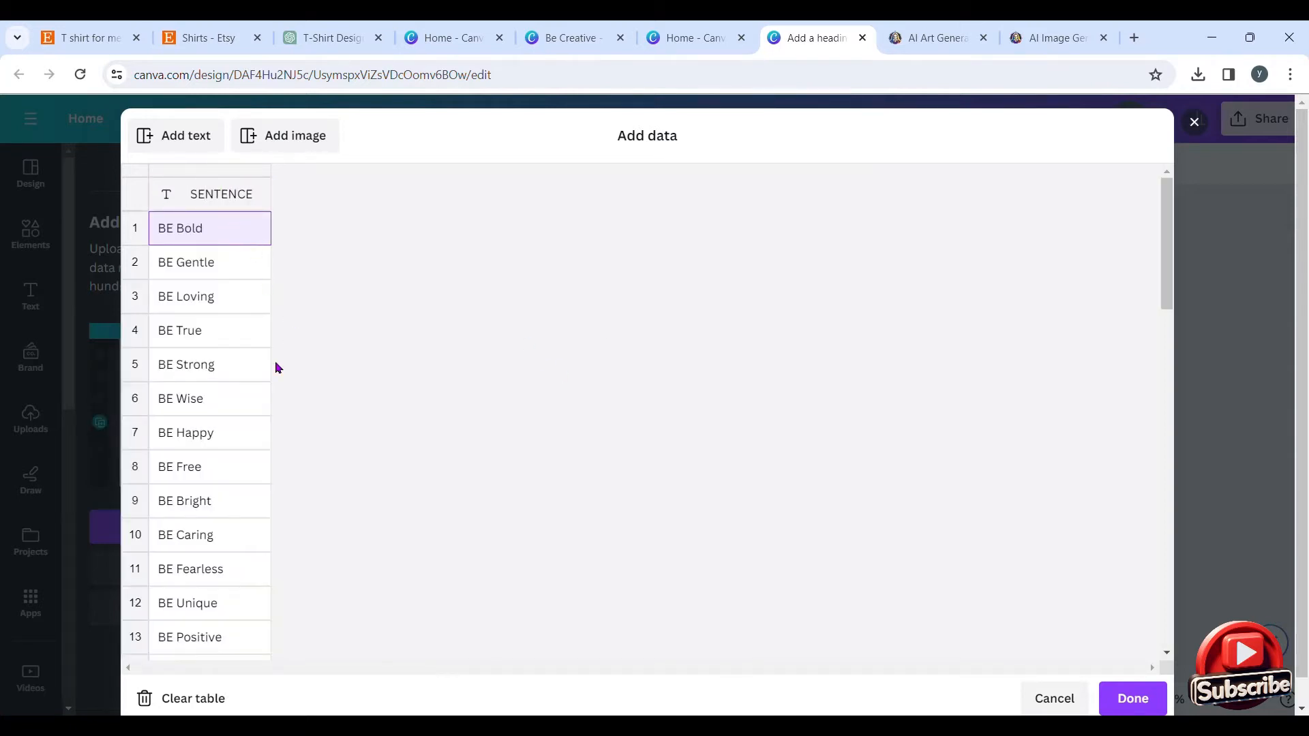
scroll(482, 521, down, 10)
click(1132, 669)
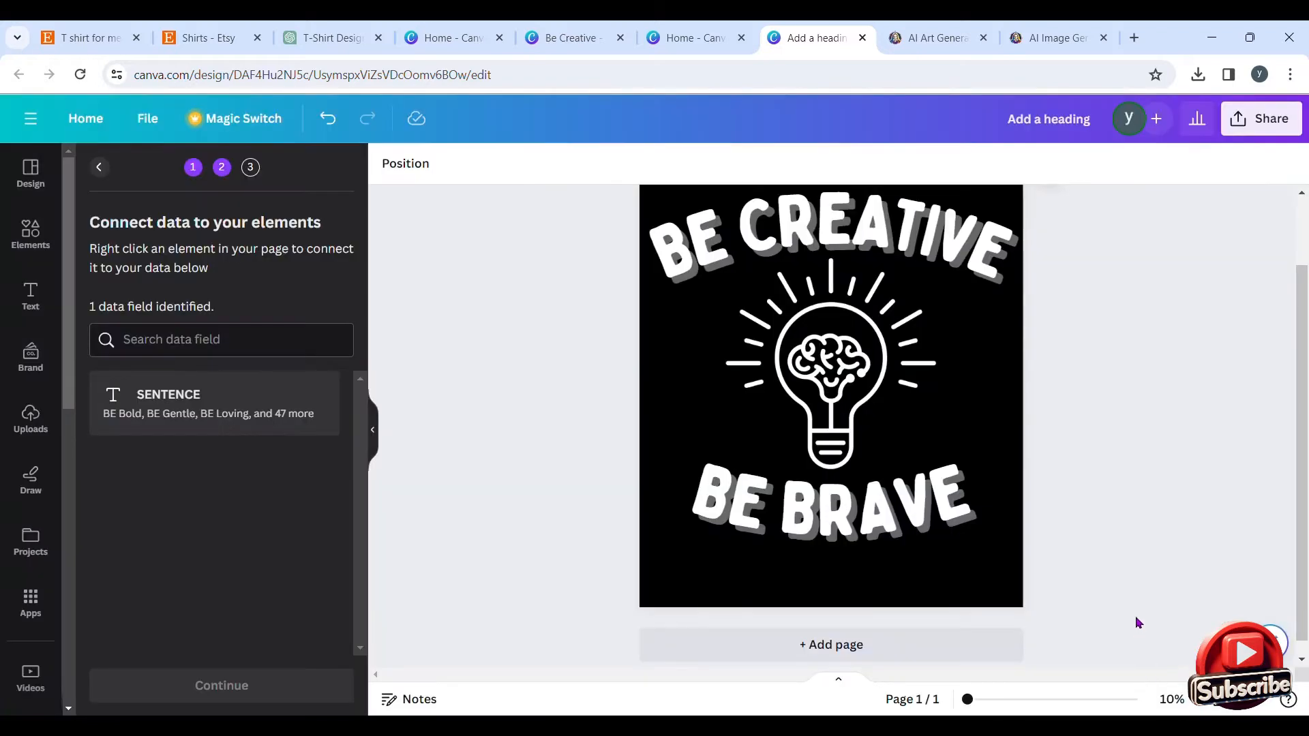
Connect the BE CREATIVE text element to the SENTENCE data field.
click(857, 475)
right_click(922, 497)
click(814, 245)
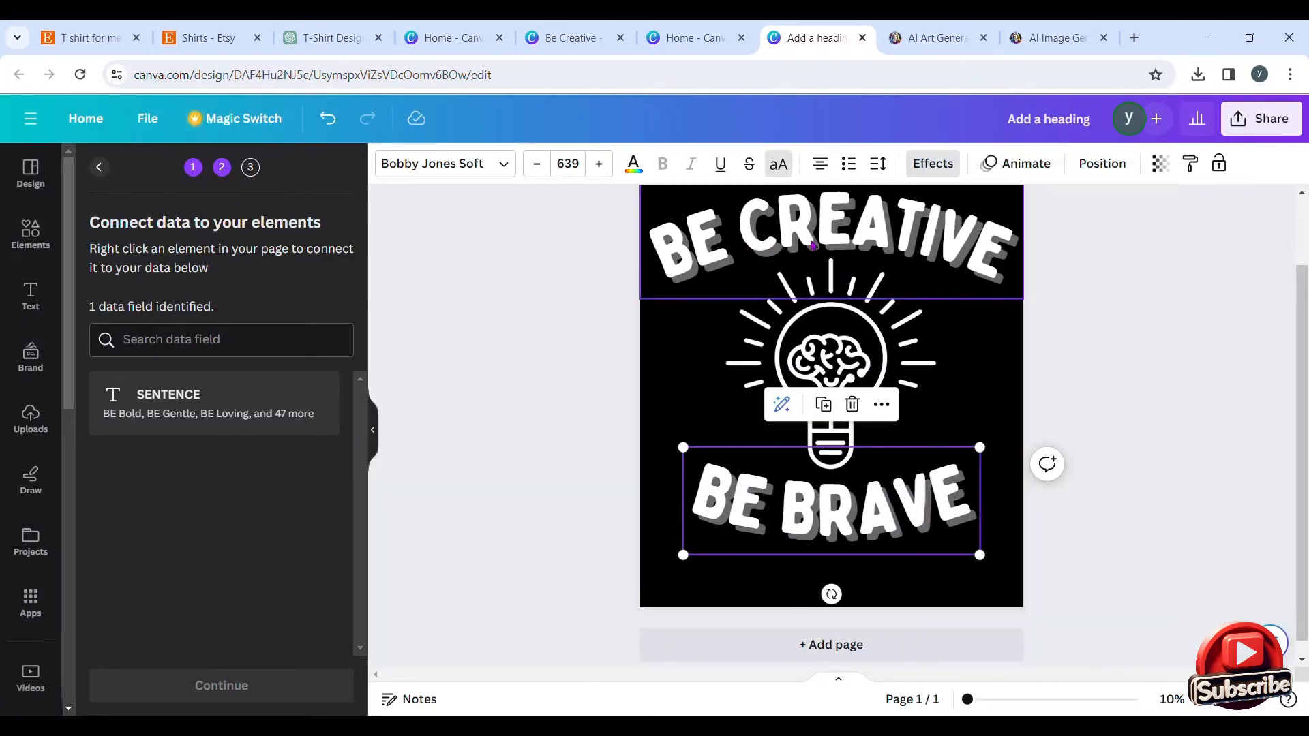
right_click(868, 244)
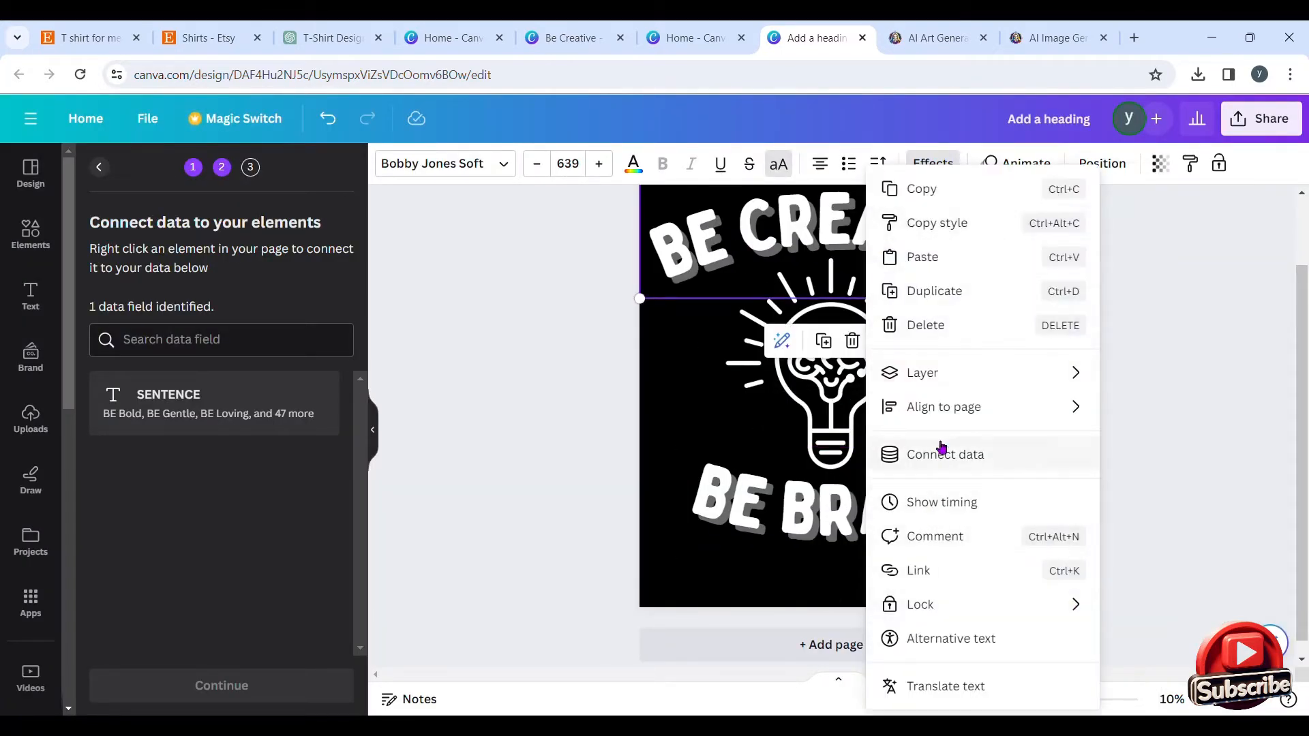
click(981, 461)
click(957, 350)
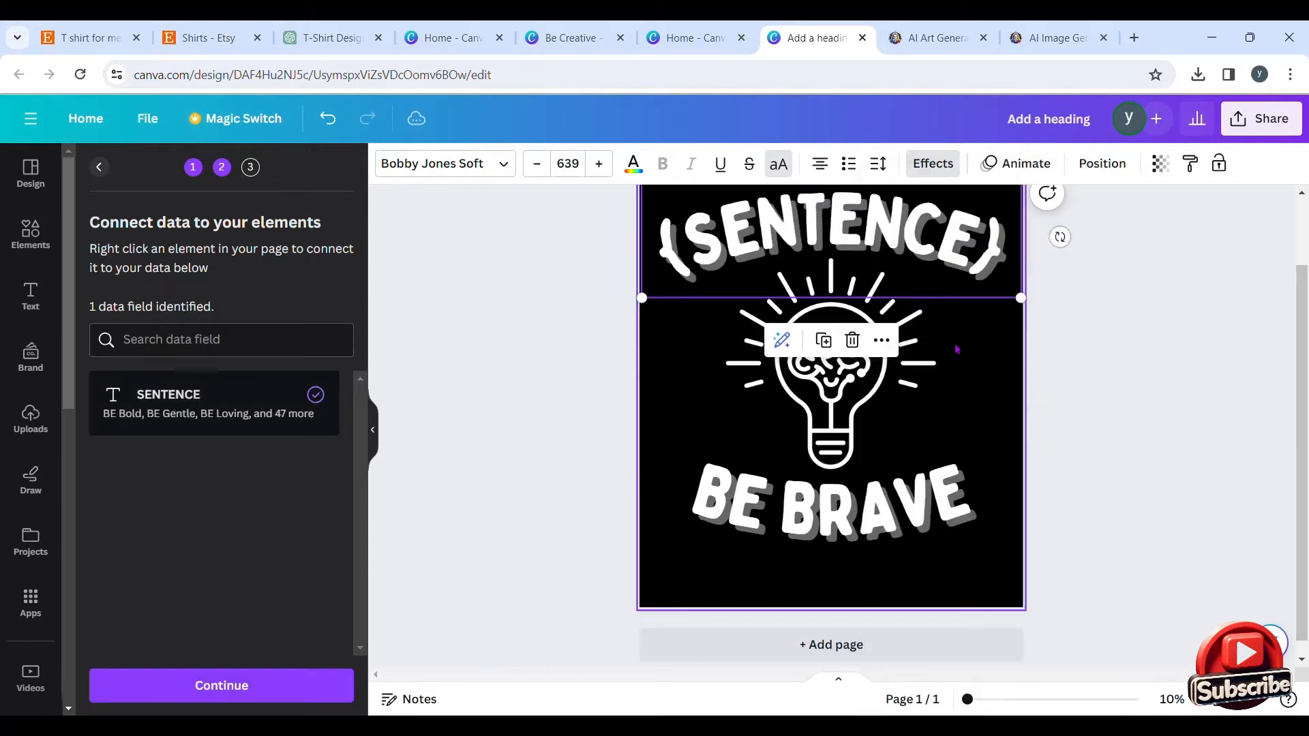
click(1089, 444)
scroll(1120, 401, up, 1)
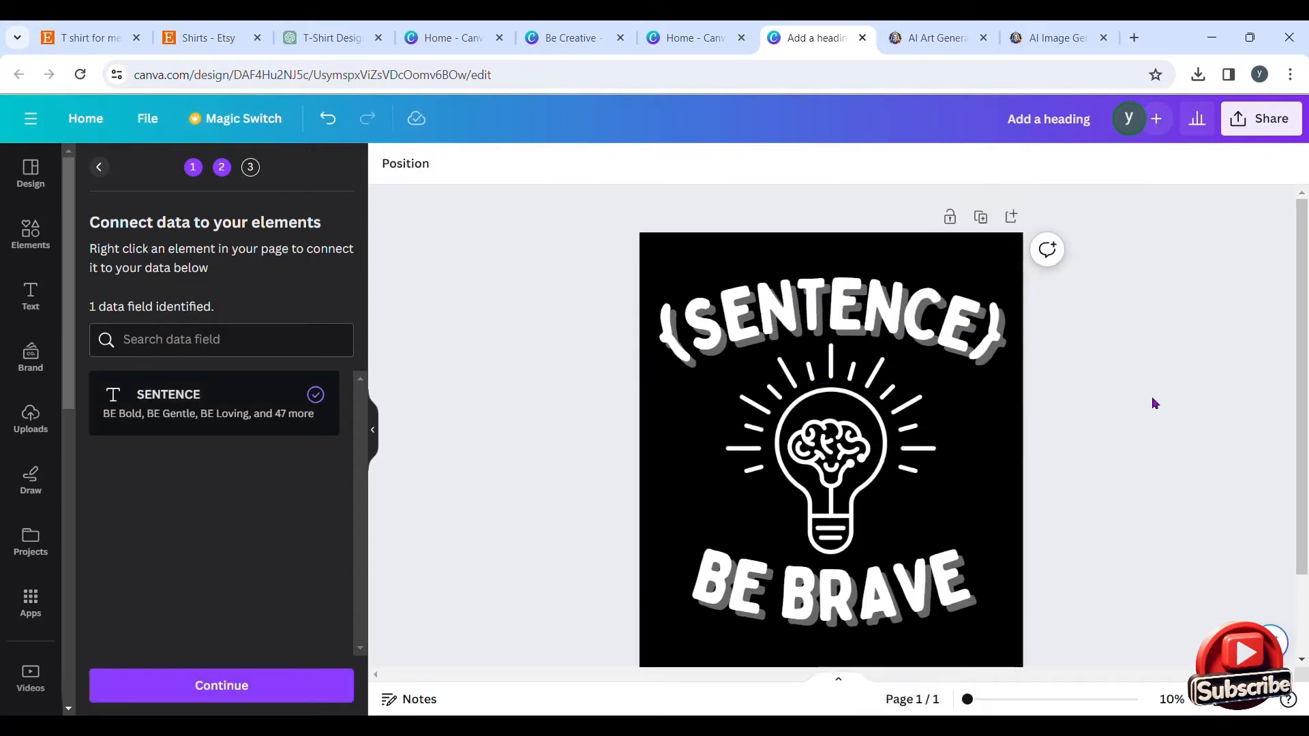
scroll(1155, 403, down, 1)
scroll(713, 432, up, 1)
Continue to the data application stage, keep all 50 phrases selected and generate the 50 designs.
click(194, 685)
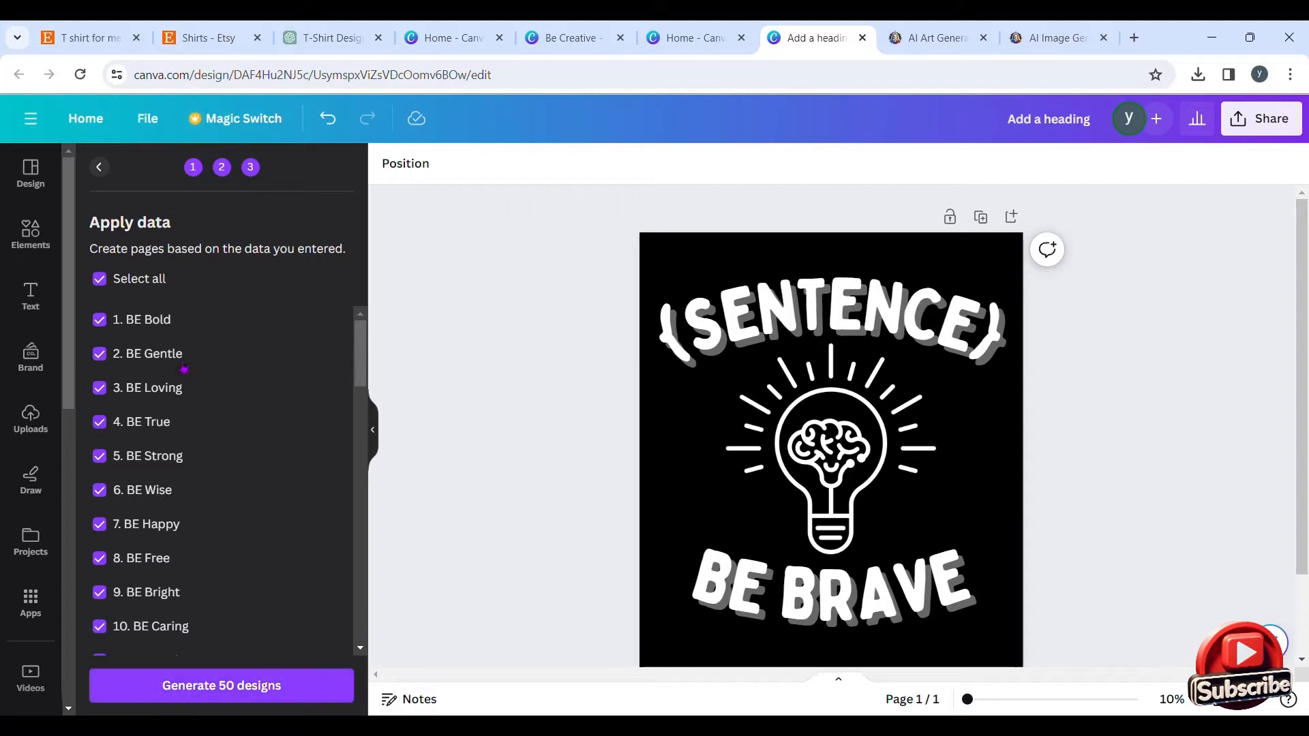
scroll(191, 409, down, 20)
scroll(204, 585, up, 3)
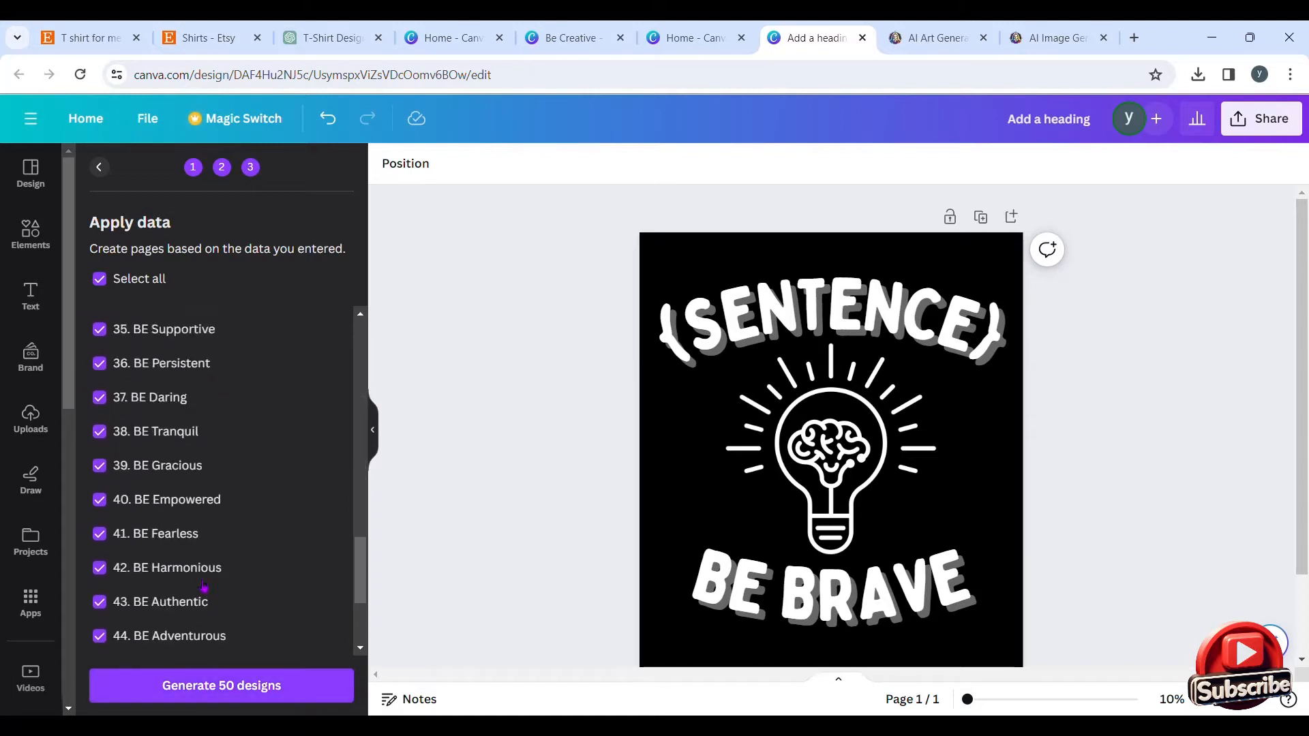
scroll(203, 585, up, 15)
click(100, 281)
click(103, 281)
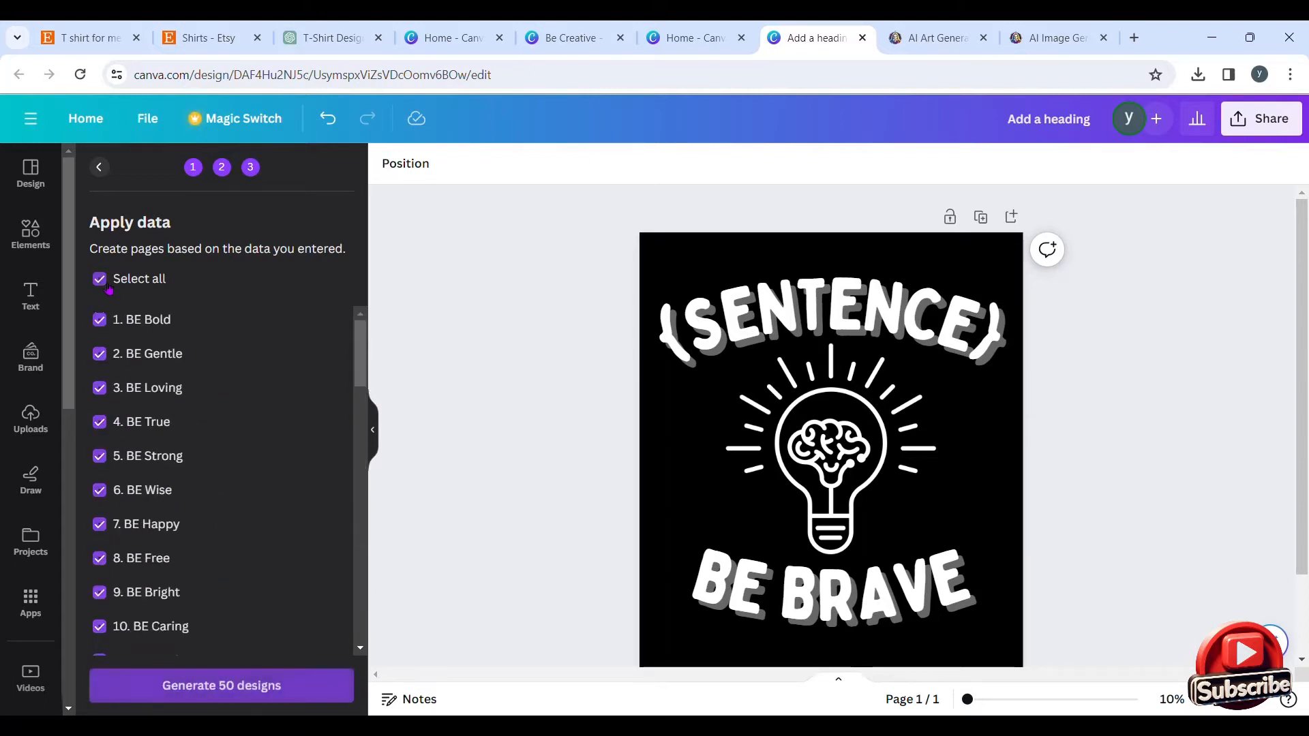
scroll(252, 532, down, 20)
click(222, 686)
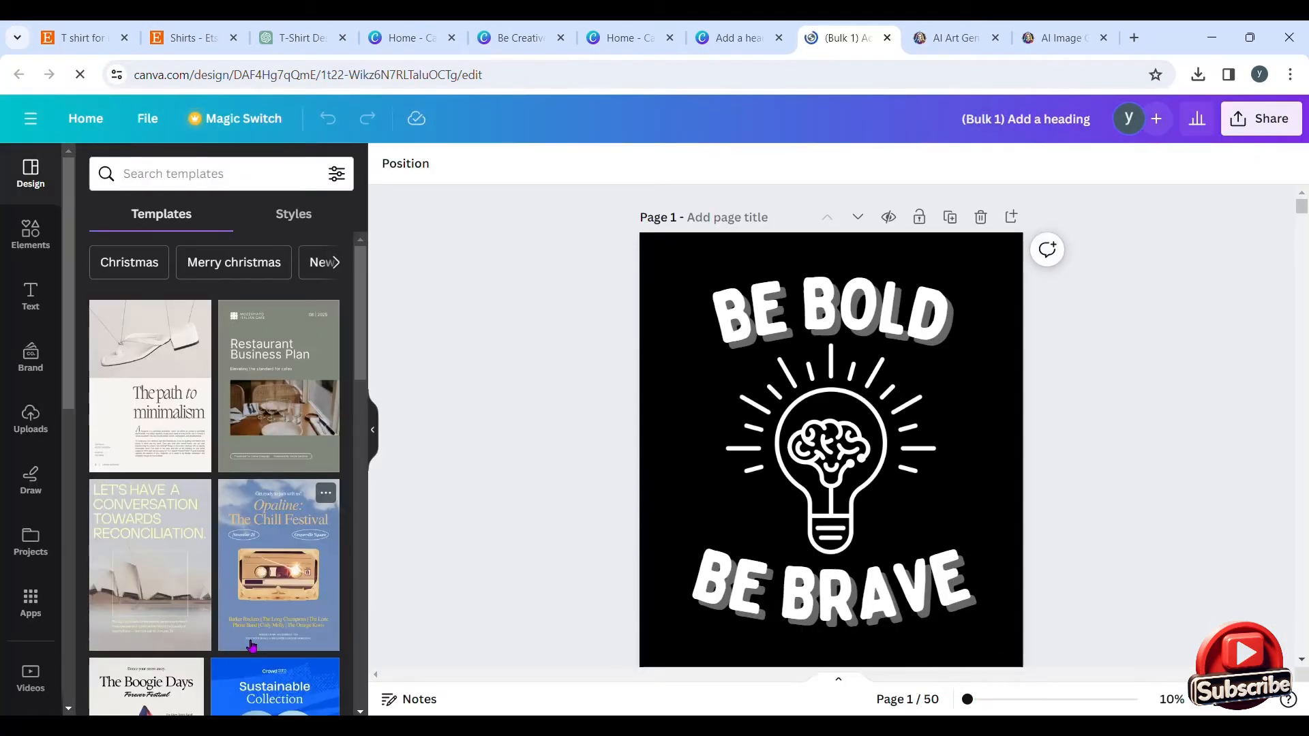
Shrink the curved BE CONFIDENT text on page 16 to font size 581 so it fits within the page width.
scroll(830, 472, down, 2)
scroll(831, 471, up, 2)
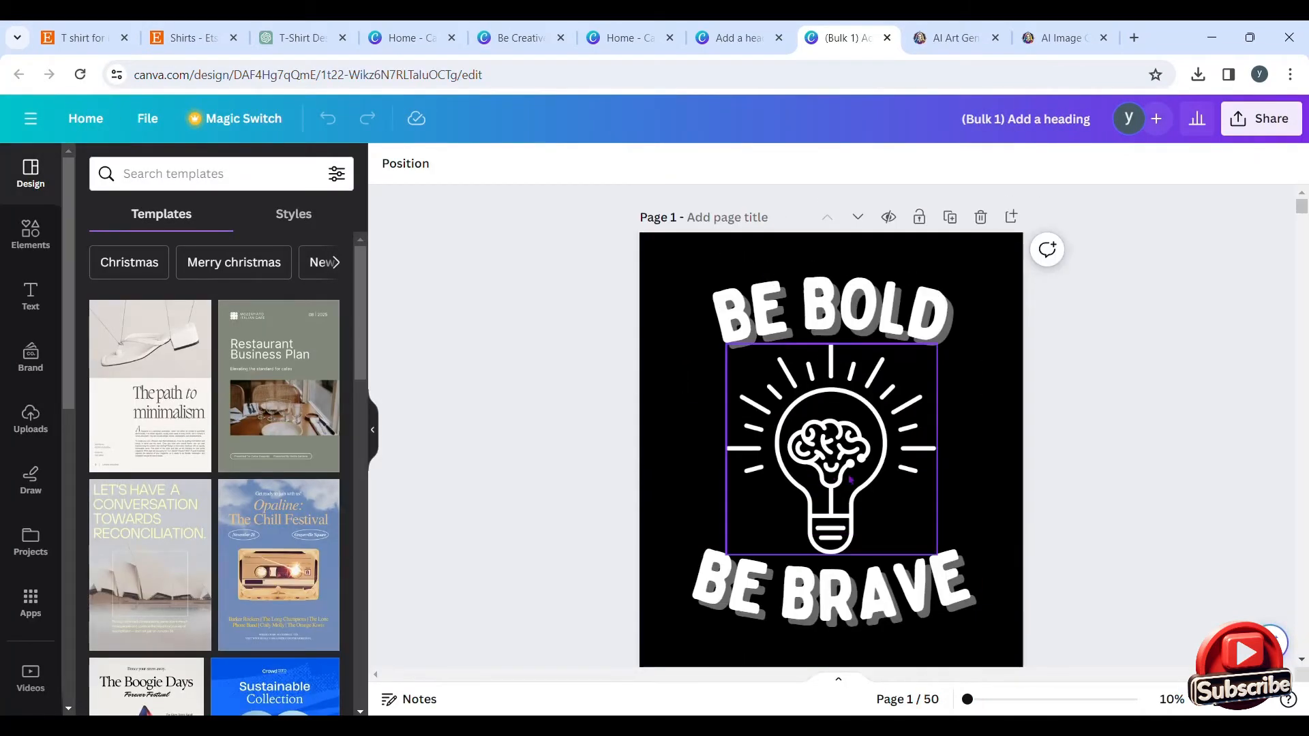
scroll(831, 472, down, 2)
scroll(963, 497, down, 15)
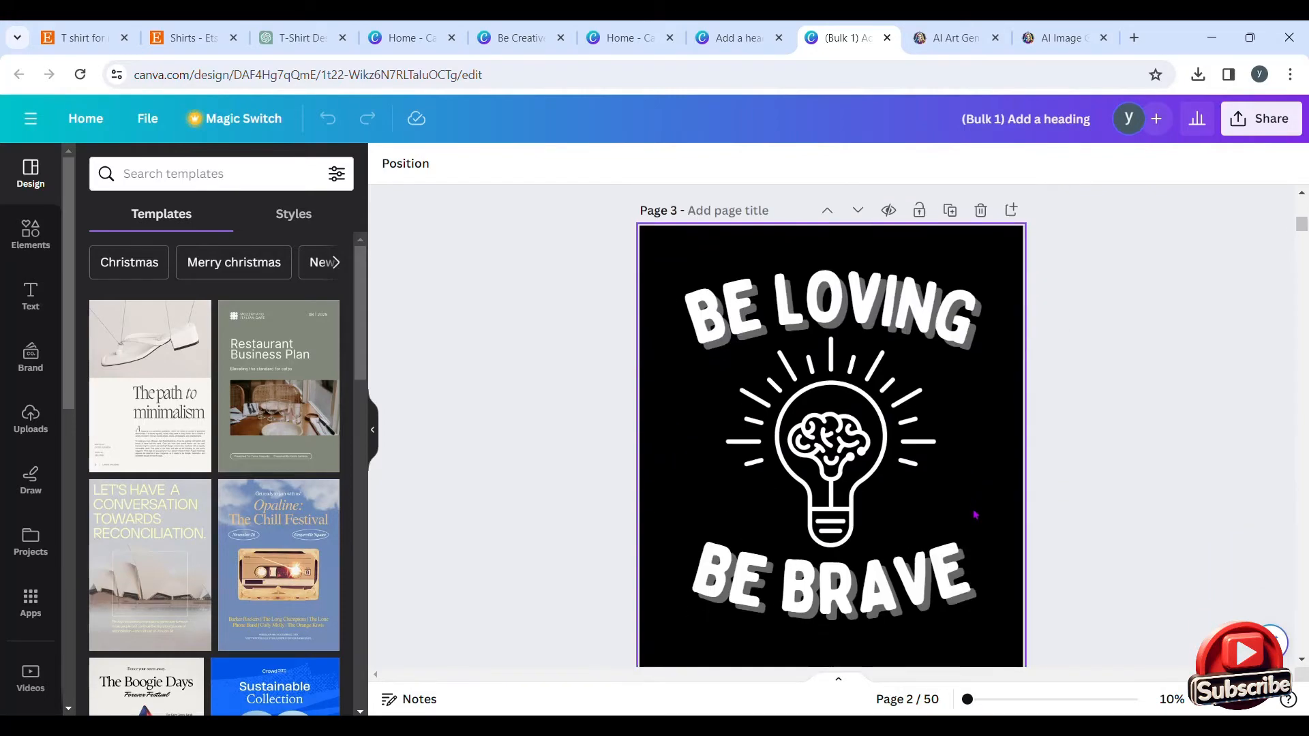
scroll(984, 513, down, 20)
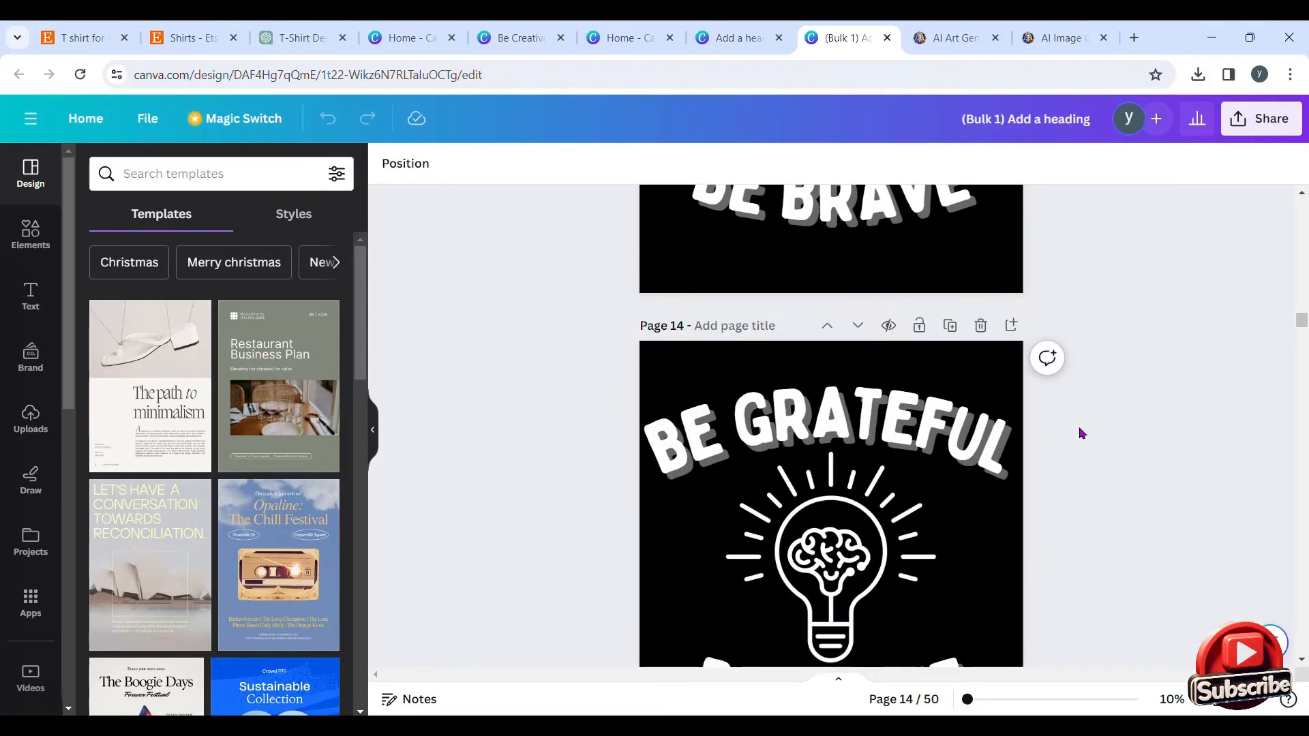
scroll(1075, 436, down, 8)
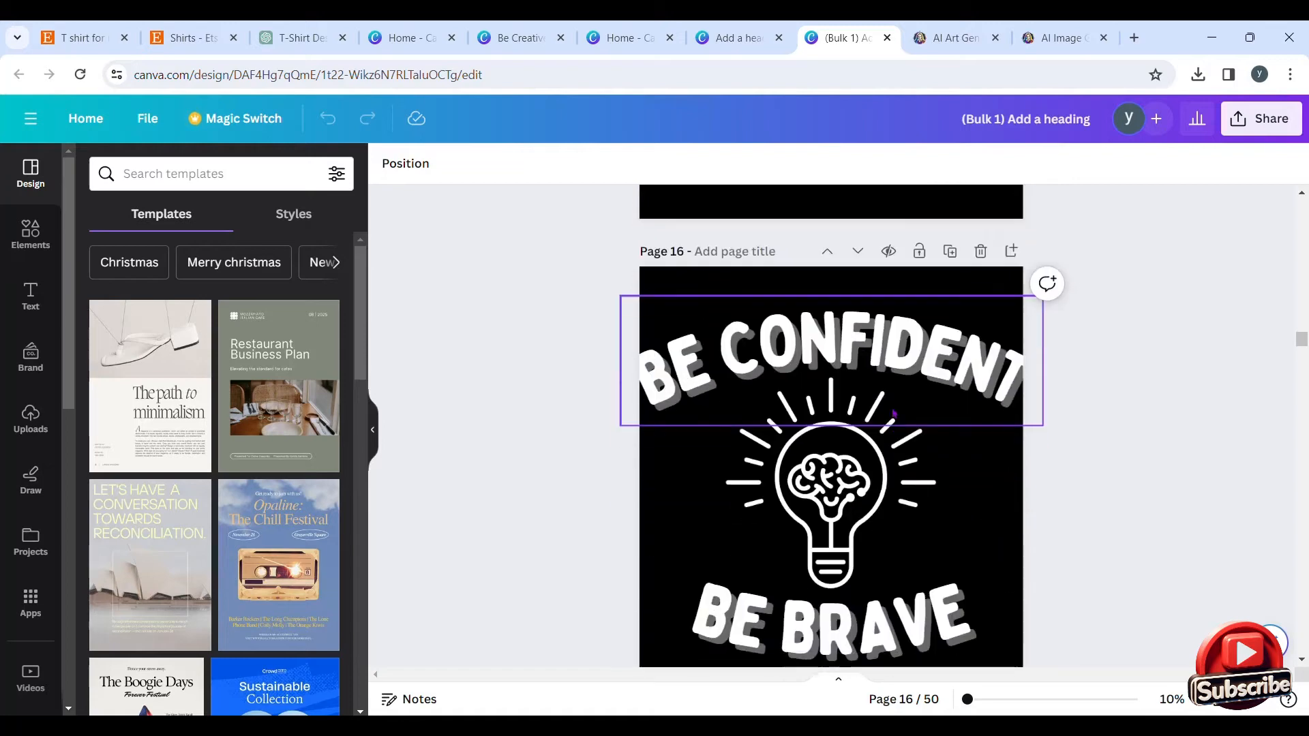
click(919, 383)
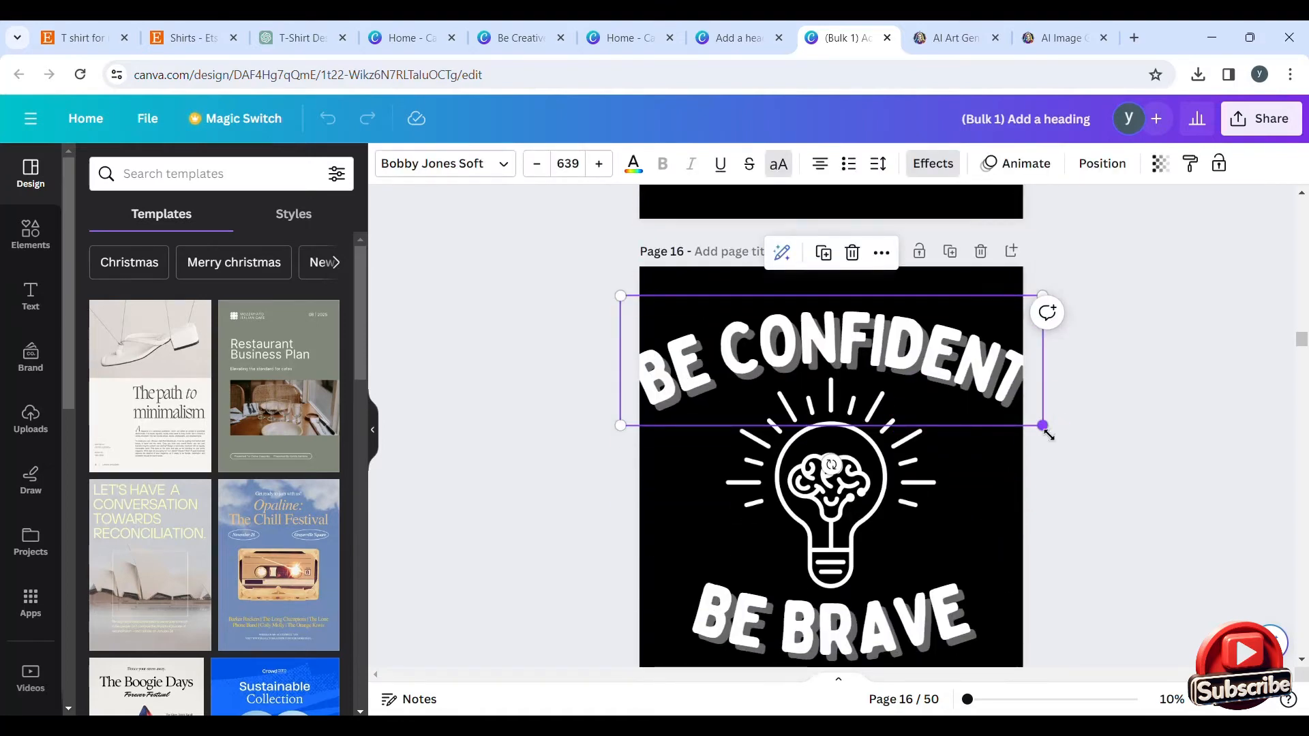
drag(1049, 435, 1024, 421)
drag(628, 305, 640, 302)
mouse_move(1032, 428)
mouse_down()
mouse_move(1032, 438)
mouse_move(1030, 426)
mouse_up()
drag(893, 355, 898, 352)
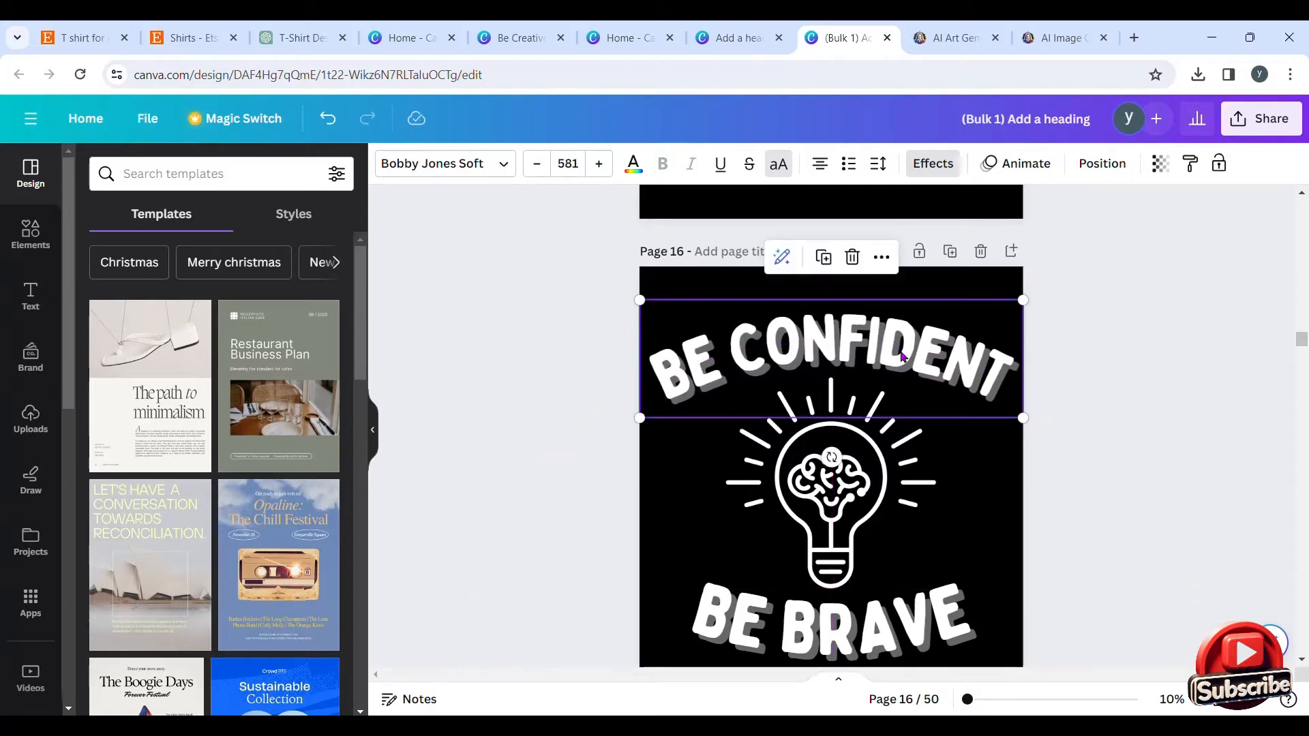
Scale down the curved BE EMPATHETIC text on page 17 from both sides to fit inside the page edges.
scroll(897, 352, down, 5)
click(1002, 443)
drag(1058, 513, 1037, 527)
drag(605, 503, 635, 498)
click(1090, 465)
Examine the following generated pages up to BE GENEROUS on page 23 for oversized text, and return to page 1.
scroll(1090, 465, down, 3)
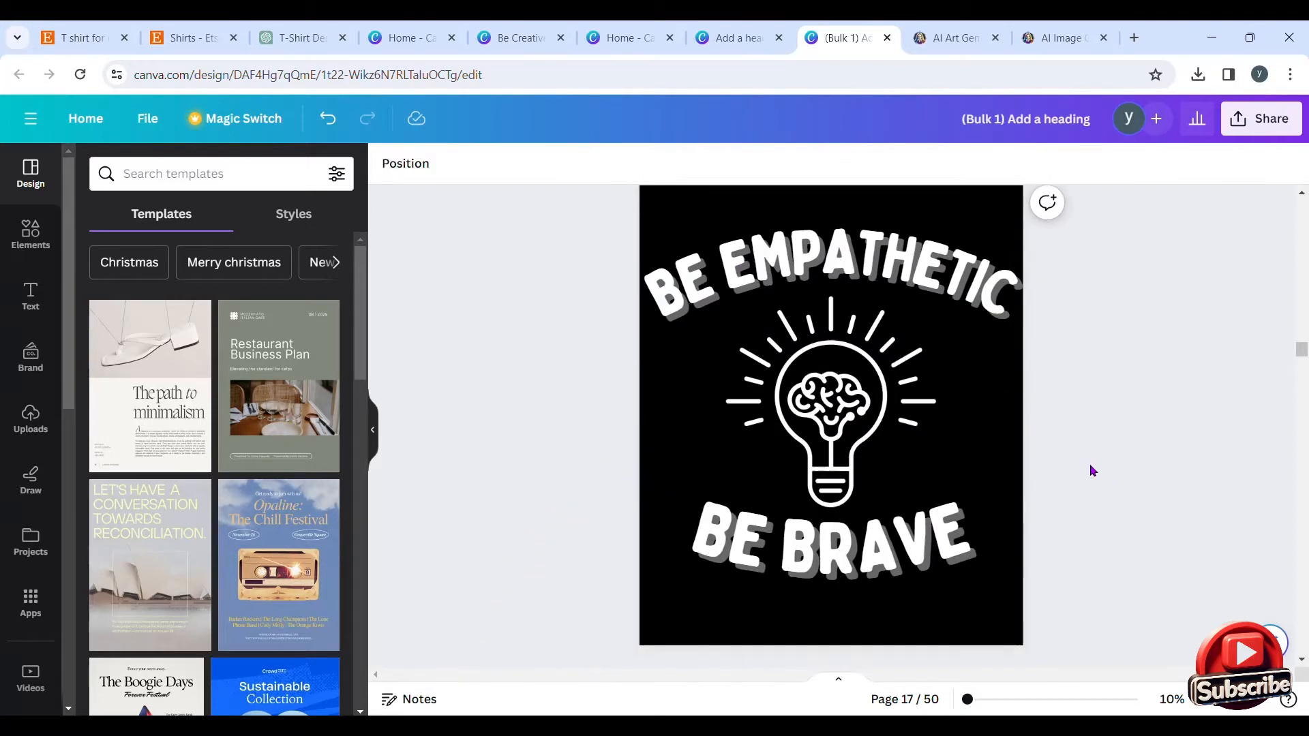
scroll(1075, 474, up, 1)
scroll(1099, 487, down, 5)
scroll(1054, 495, down, 7)
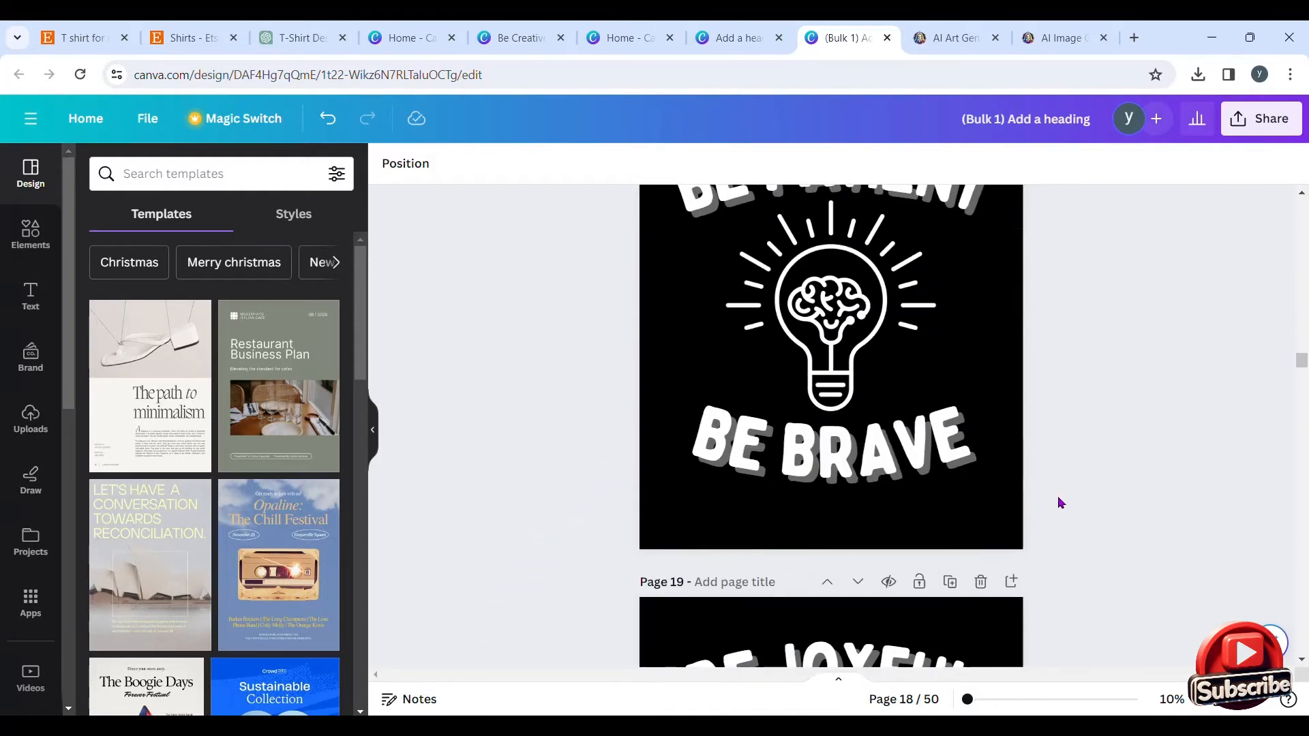
scroll(1114, 557, down, 10)
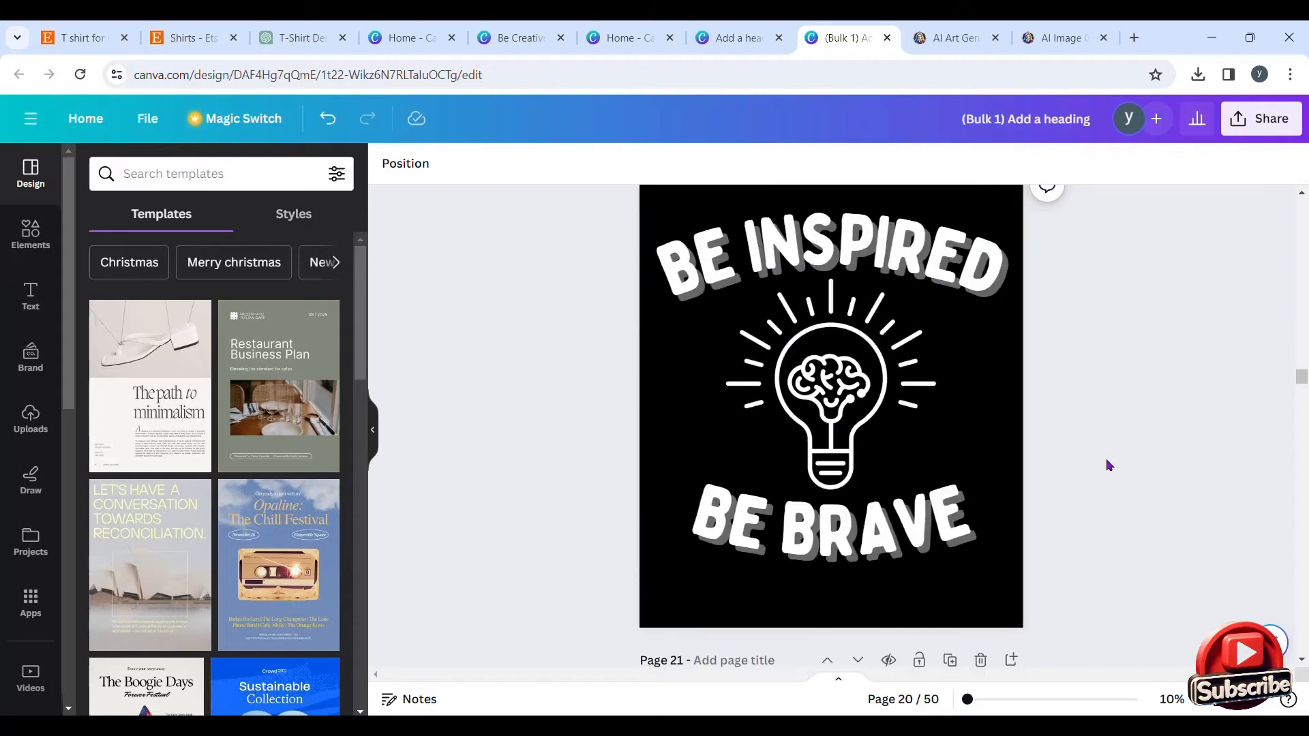
scroll(1117, 442, down, 5)
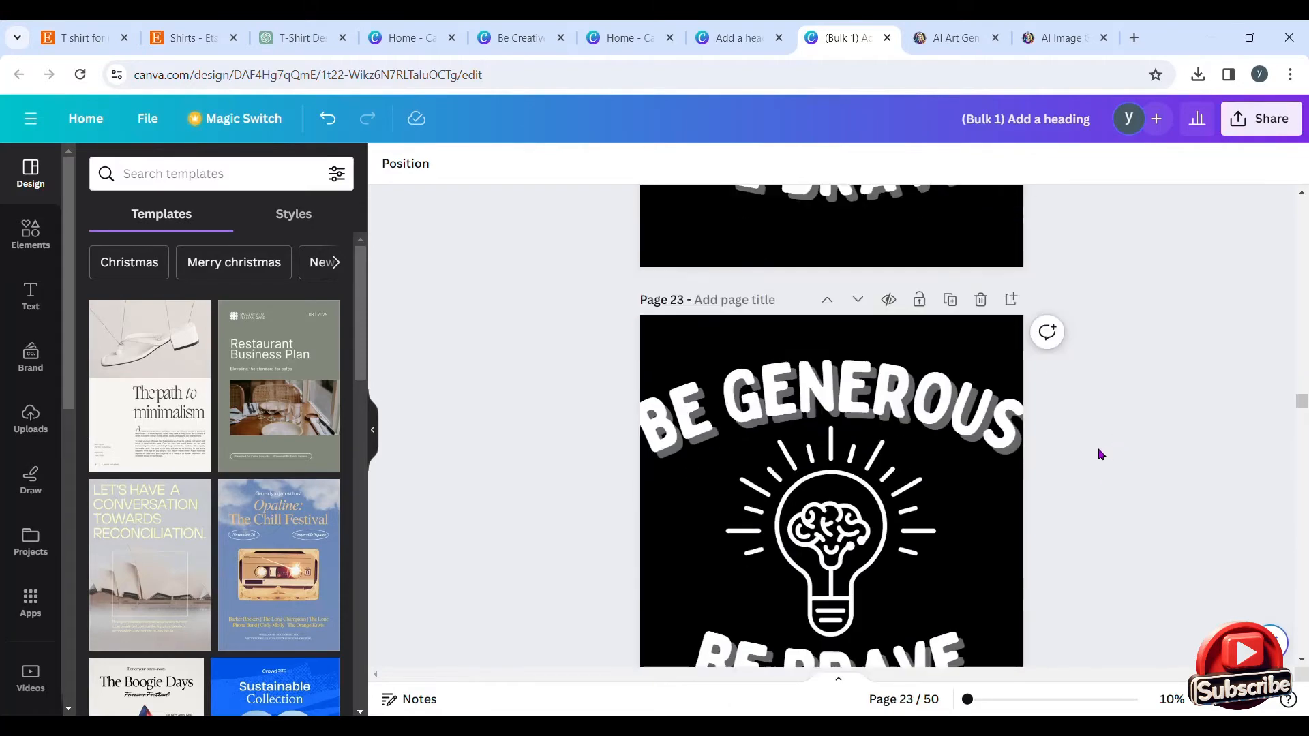
scroll(1098, 447, up, 20)
scroll(1215, 379, up, 20)
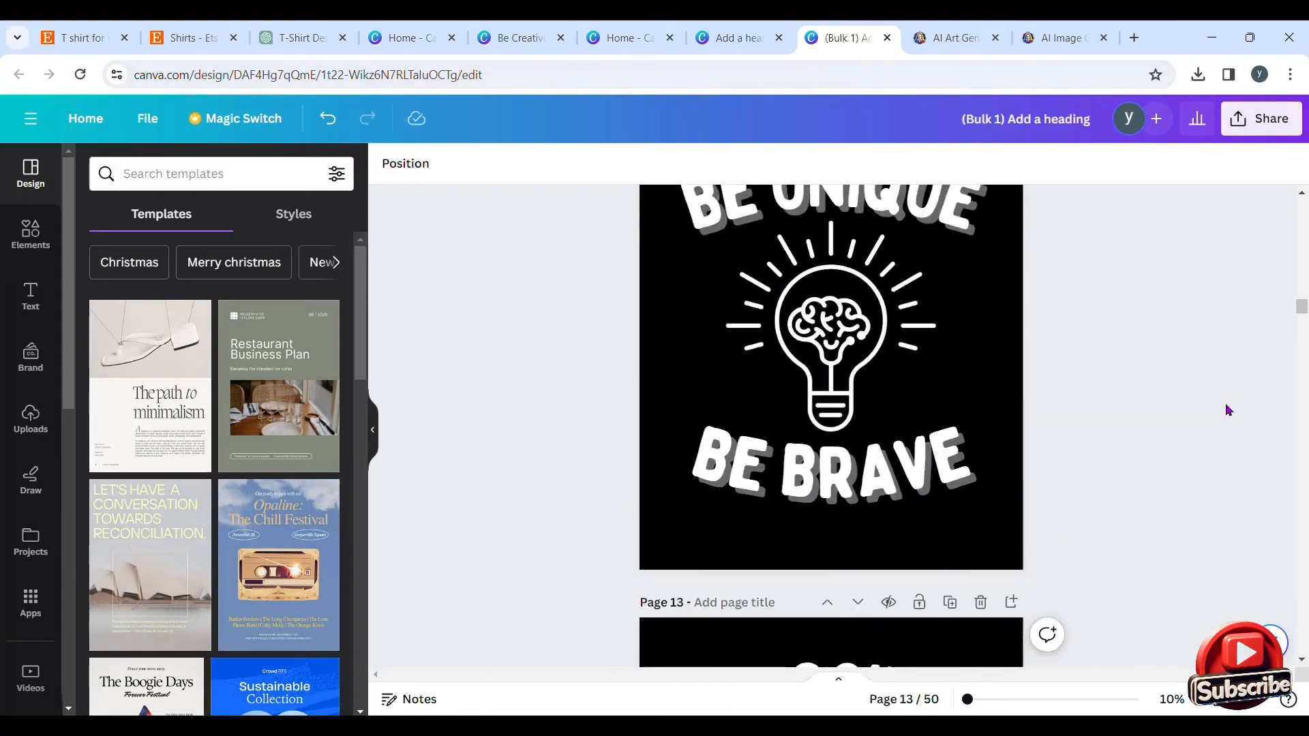
scroll(1201, 476, up, 20)
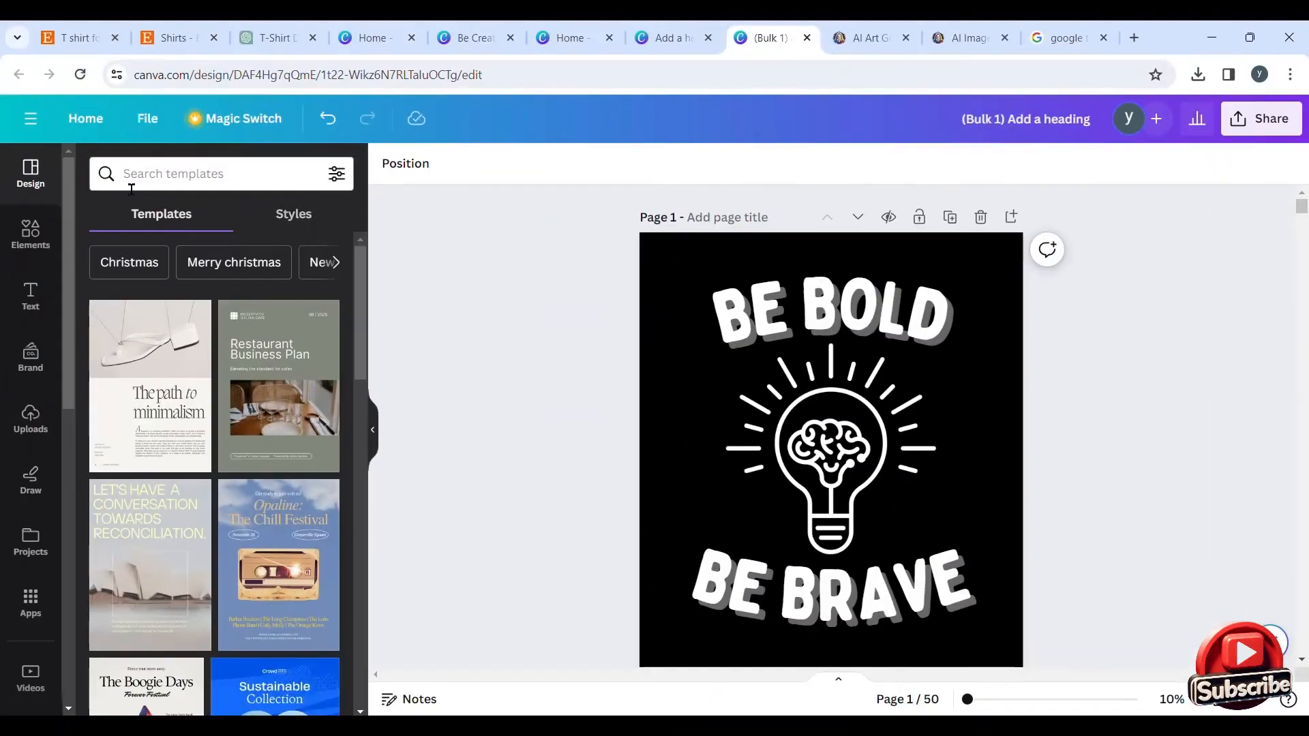
Search the elements library for BE BOLD, BE BRAVE and limit the results to graphics.
click(30, 232)
click(197, 191)
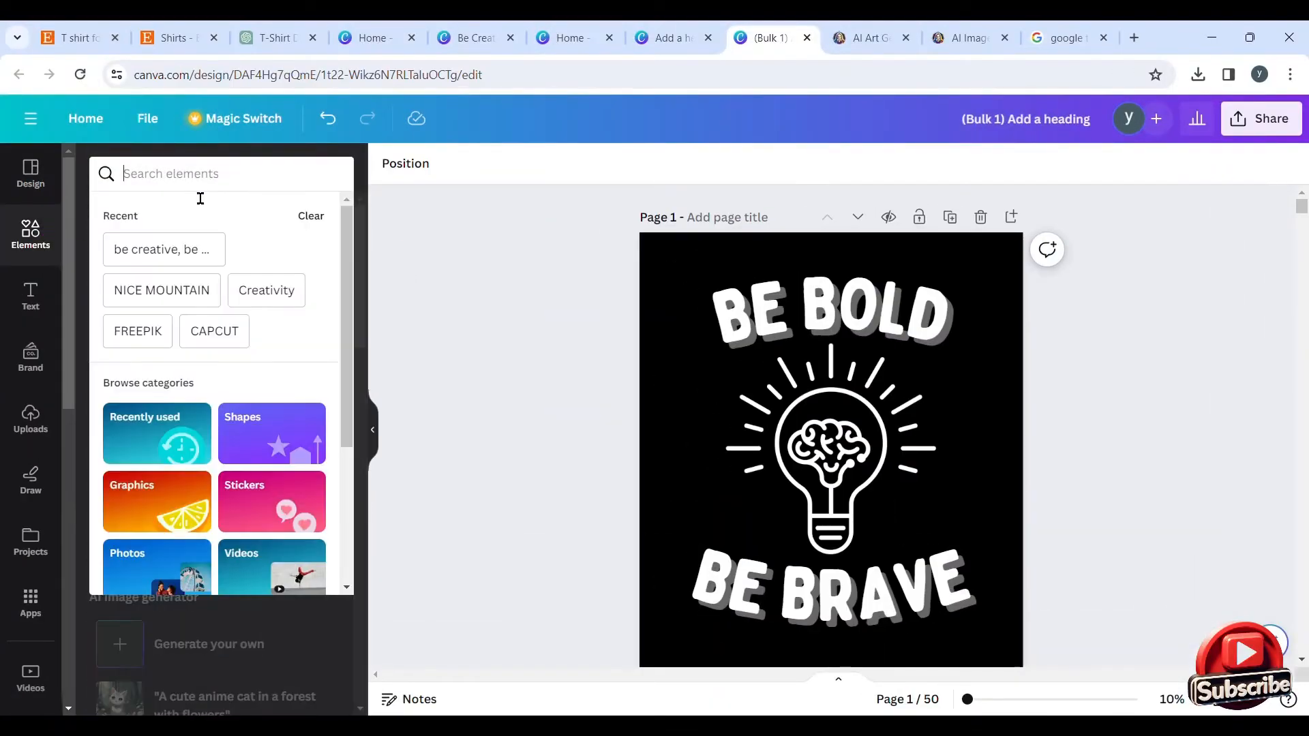
text(BE BOLD, BE B)
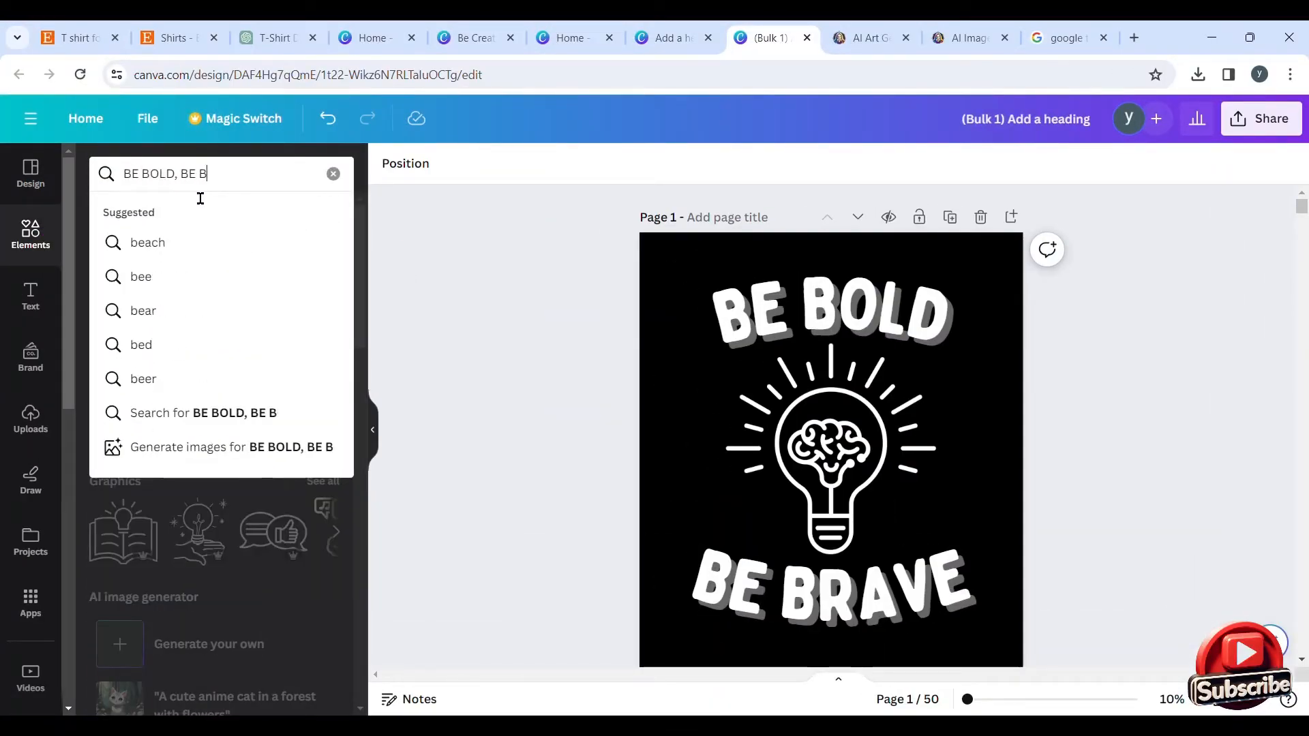
text(RAVE)
key(Return)
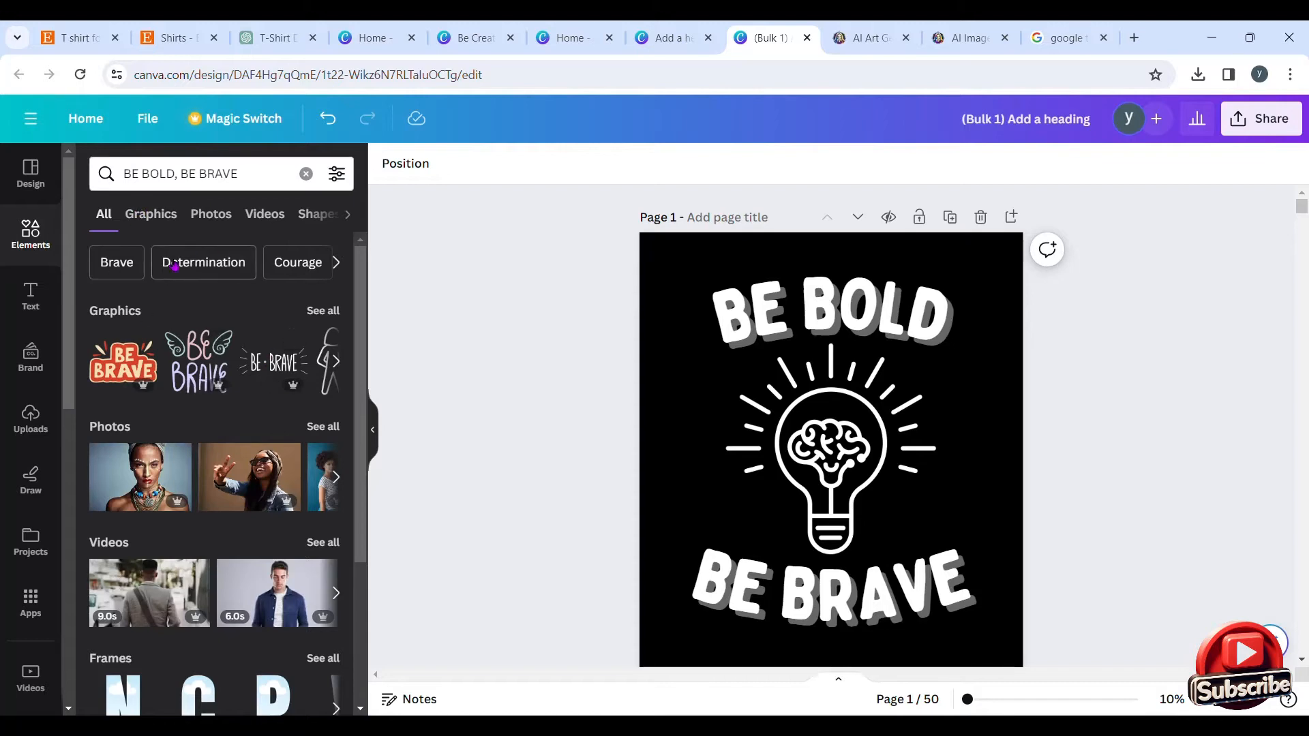
click(164, 213)
scroll(227, 486, down, 5)
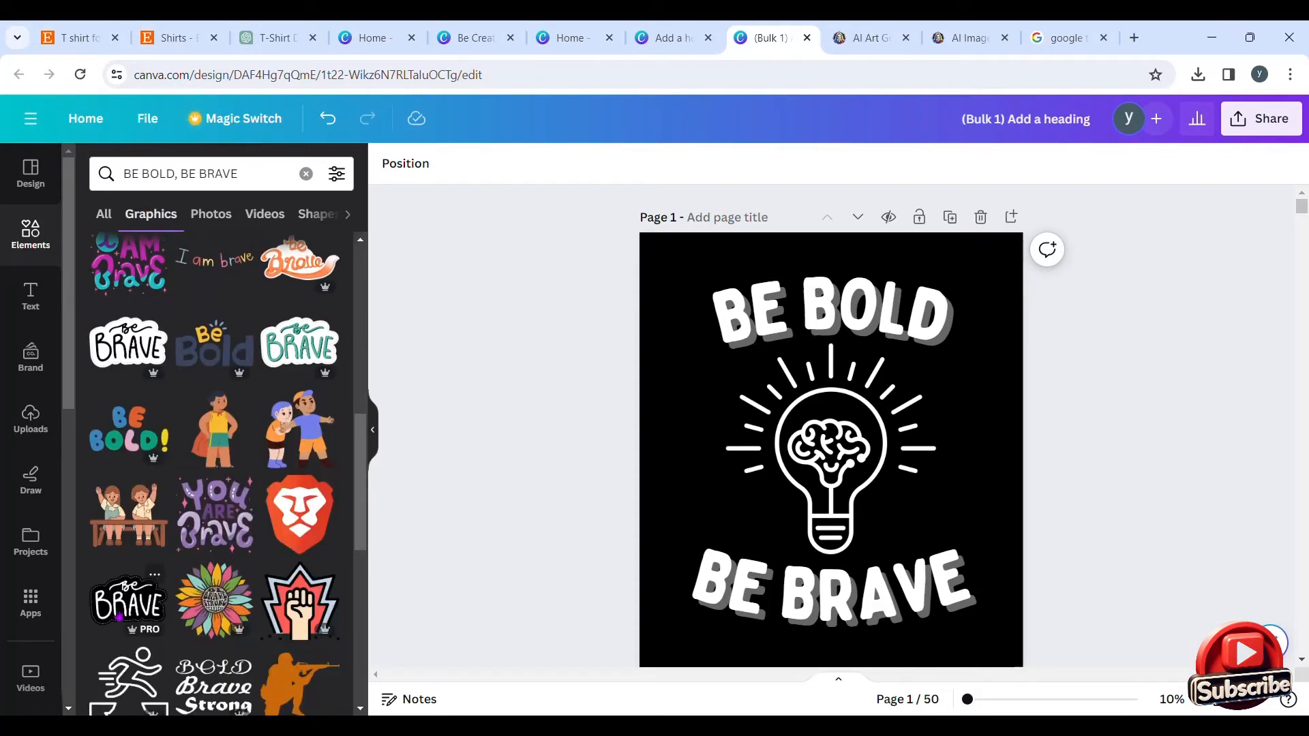
Replace the light bulb graphic on page 1 with the smiling monkey face from the search results.
click(830, 447)
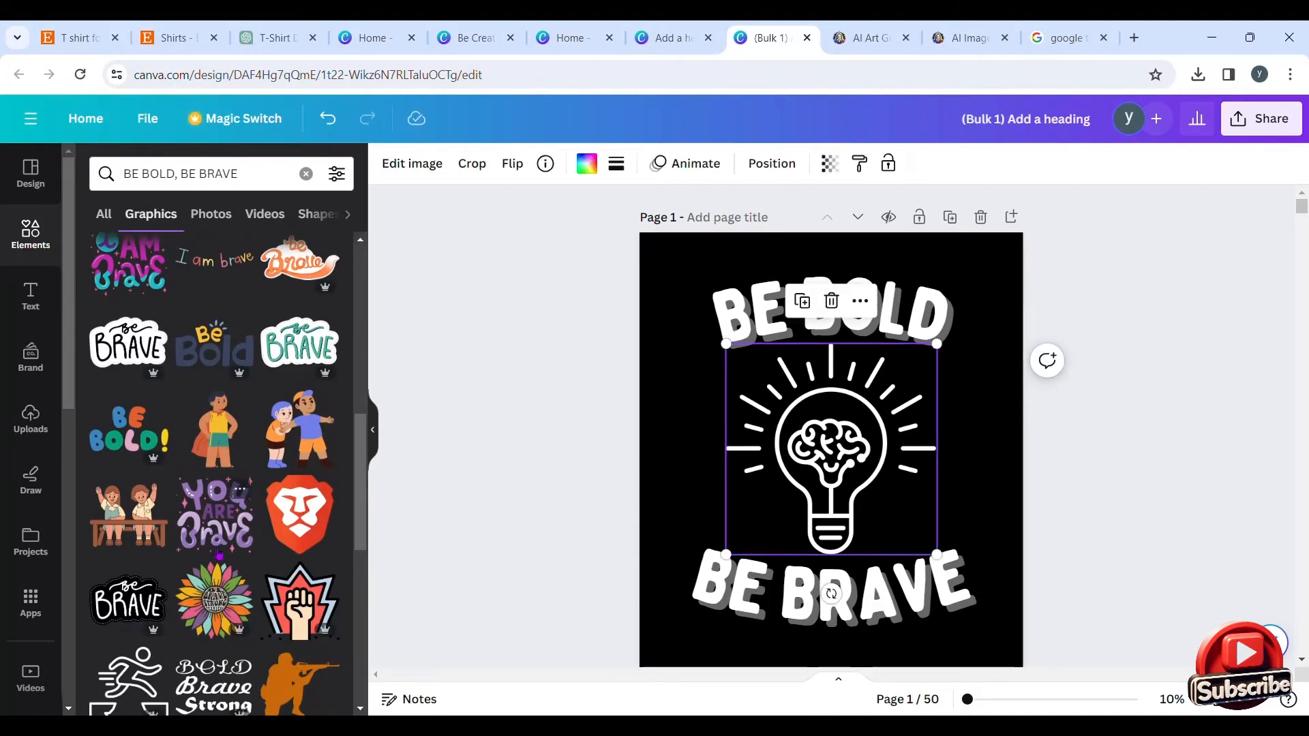
scroll(124, 501, down, 3)
scroll(304, 521, up, 5)
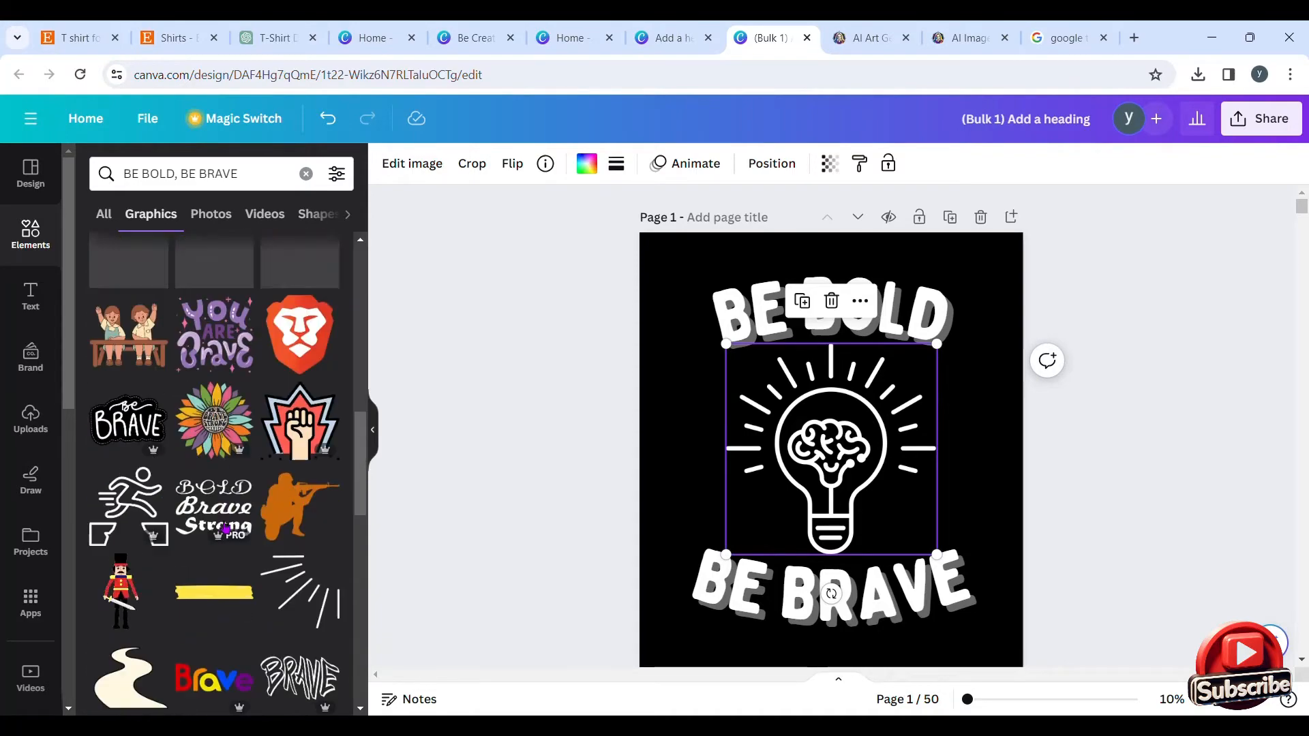
scroll(304, 522, up, 2)
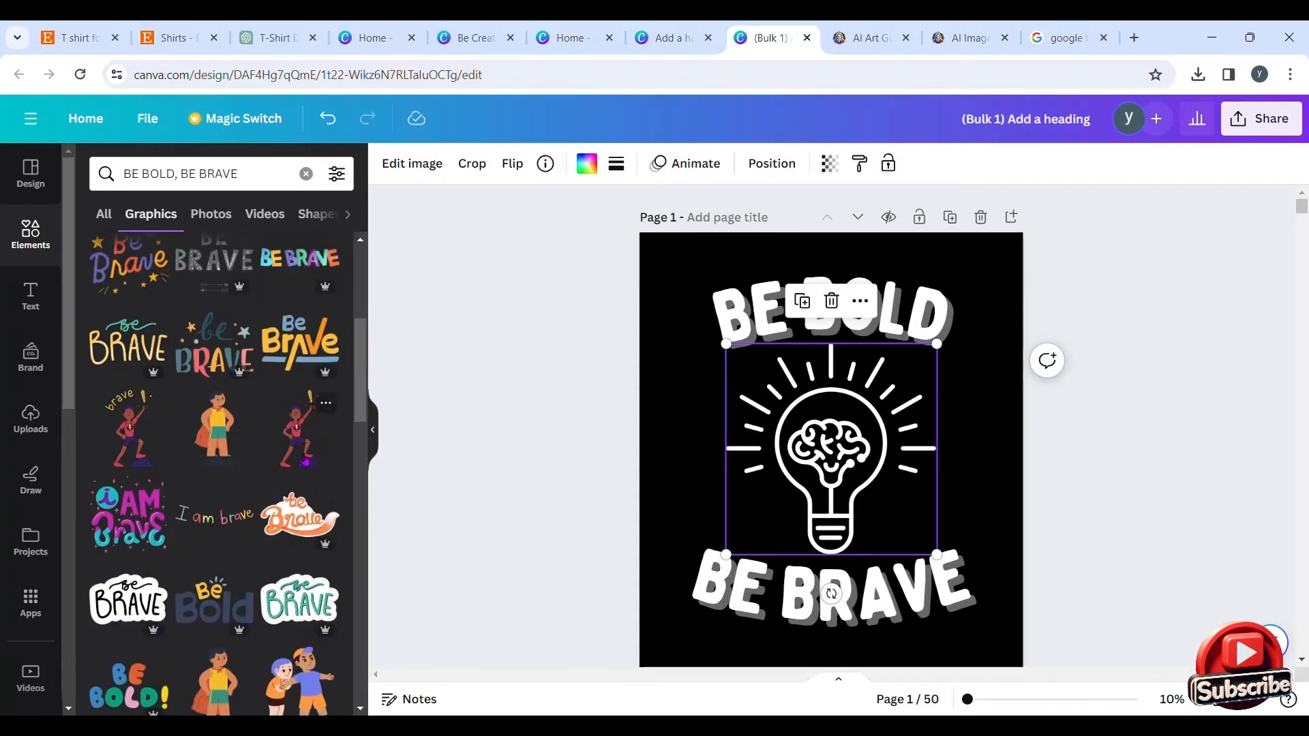
scroll(273, 522, down, 6)
scroll(260, 521, down, 8)
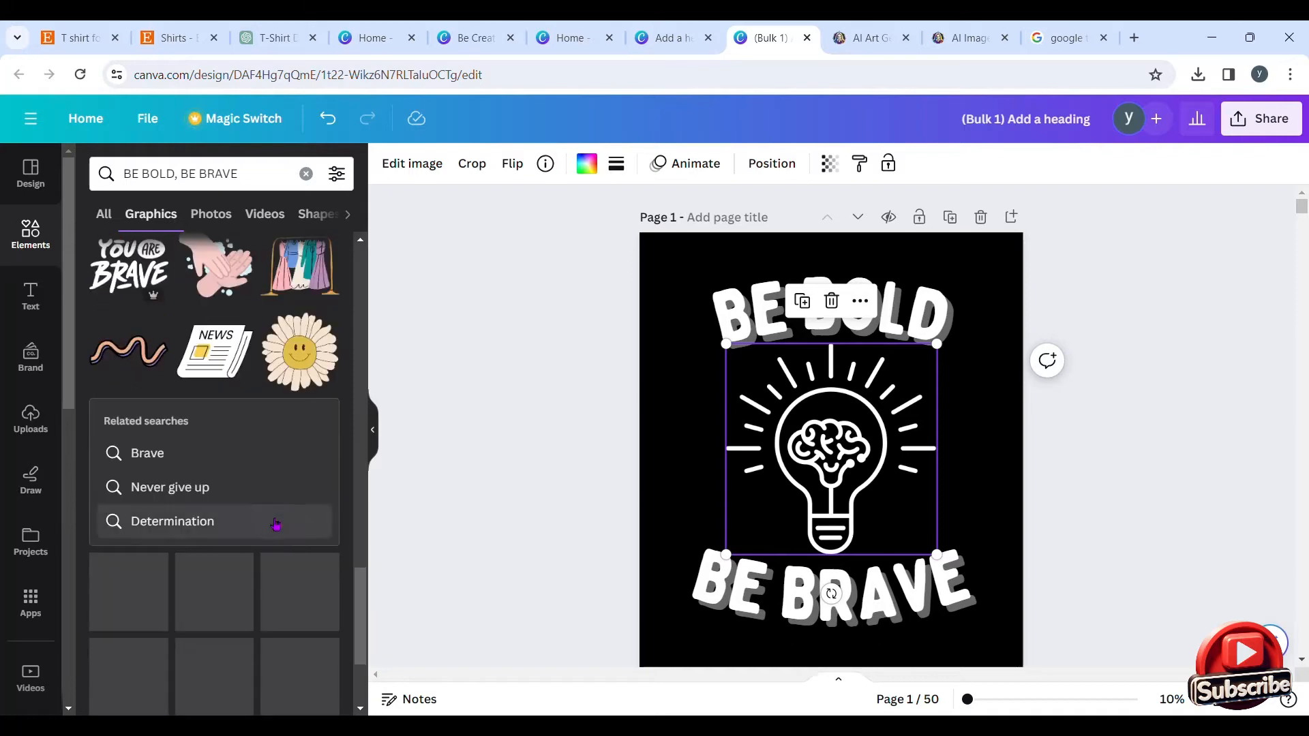
scroll(109, 596, down, 1)
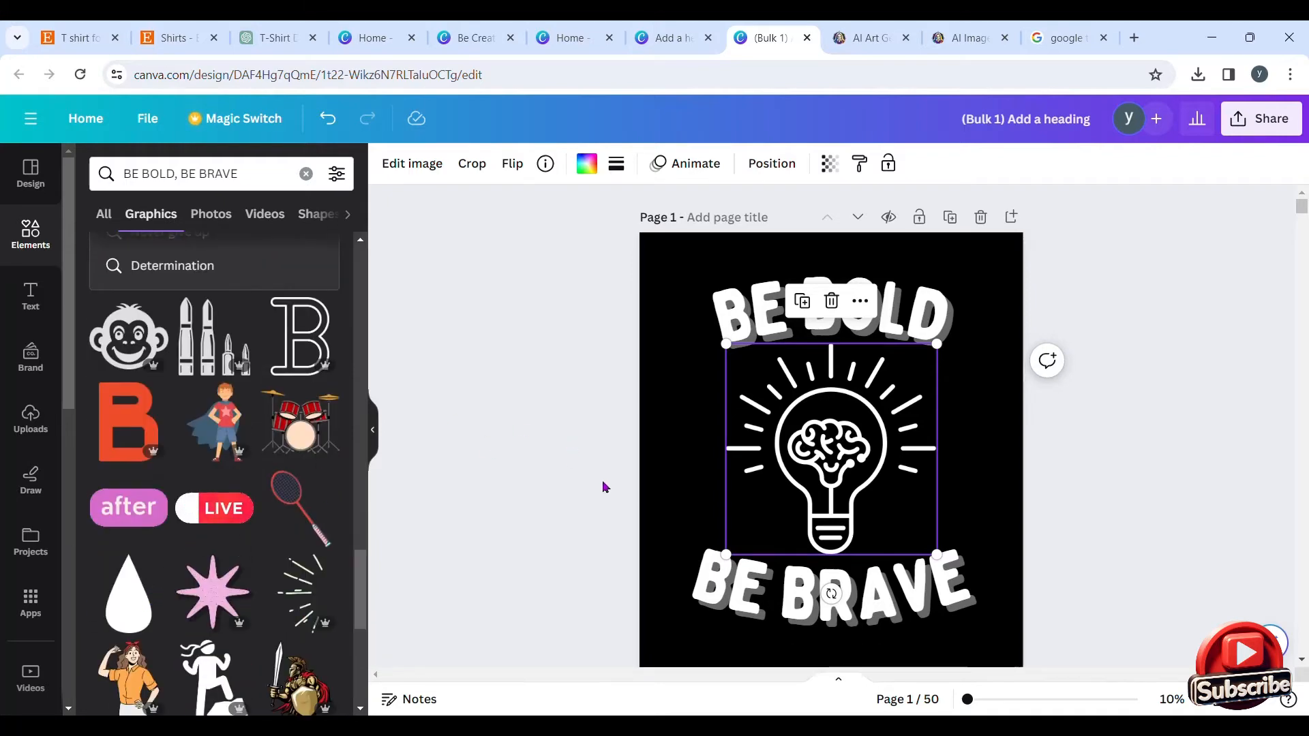
scroll(165, 498, down, 2)
scroll(165, 498, up, 3)
key(Delete)
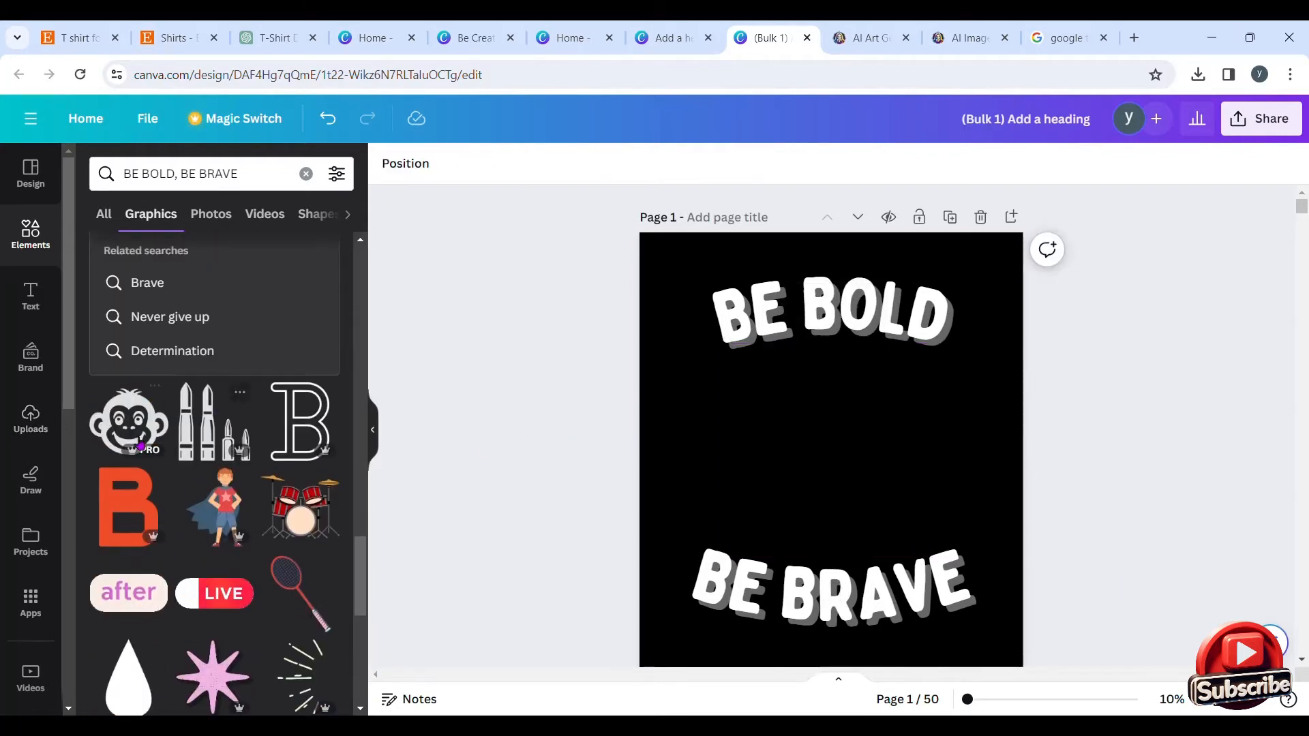
click(129, 441)
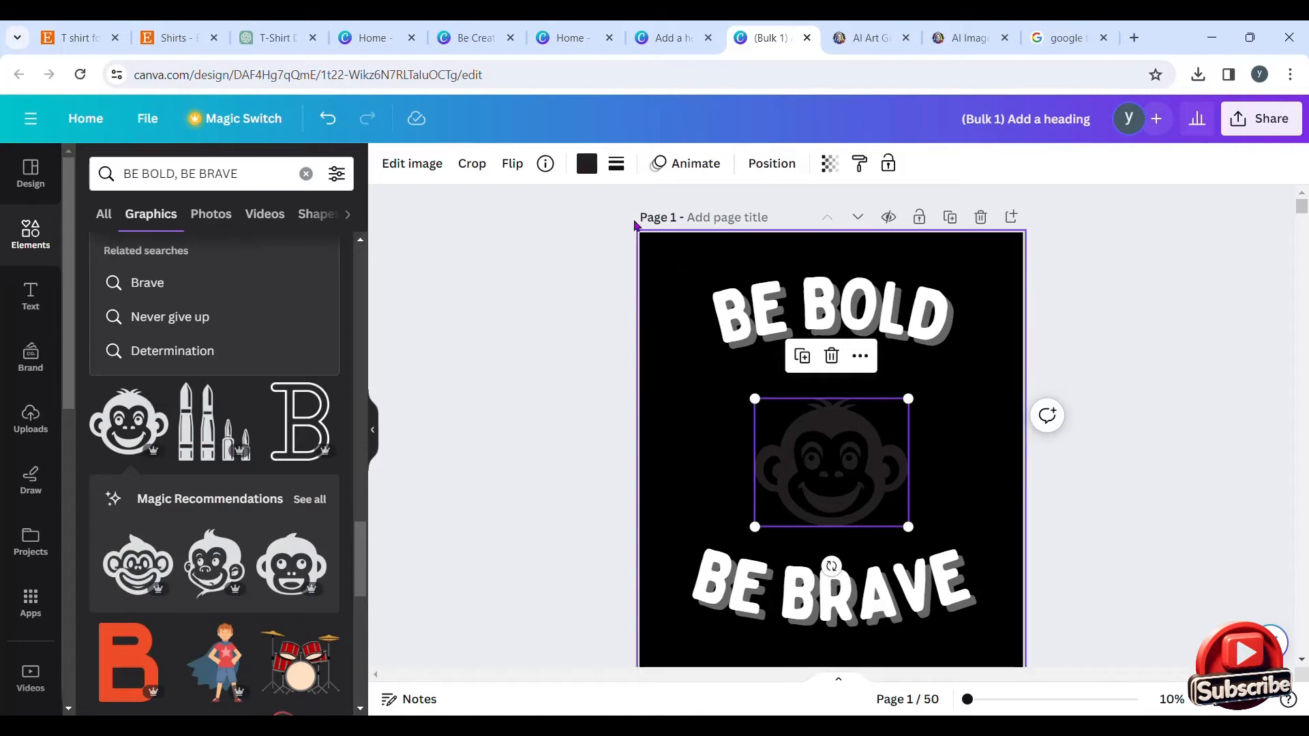
Recolour the monkey face white, enlarge it to about 2,800 by 2,350 and centre it between BE BOLD and BE BRAVE.
click(586, 164)
click(231, 267)
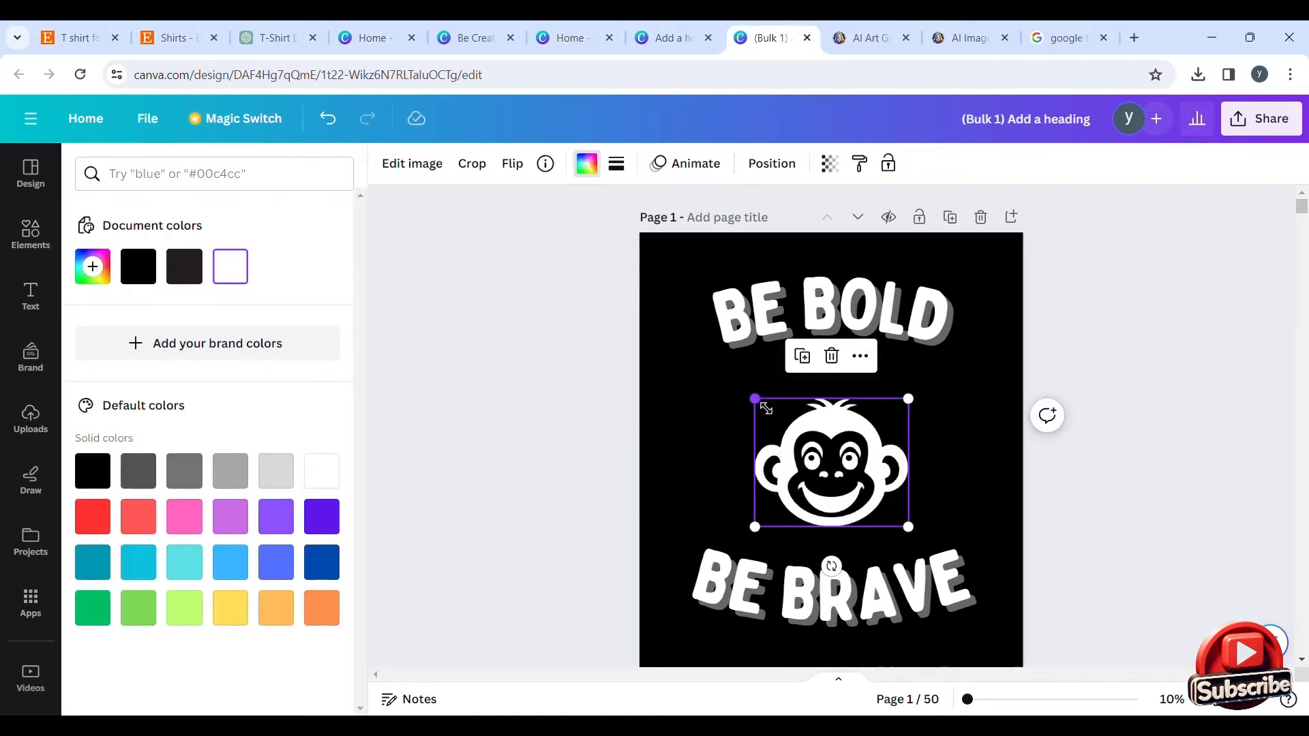
drag(754, 399, 705, 351)
drag(908, 527, 966, 557)
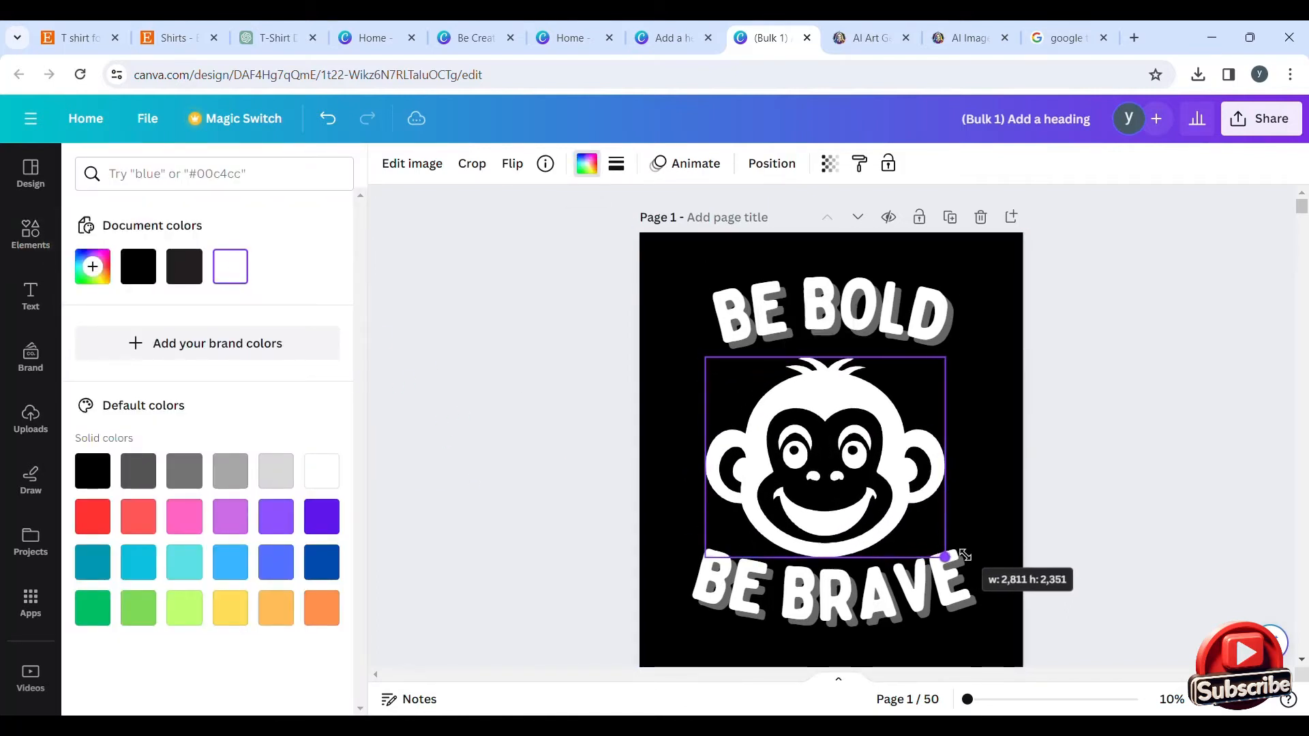
mouse_move(858, 520)
mouse_down()
mouse_move(868, 493)
mouse_move(864, 510)
mouse_up()
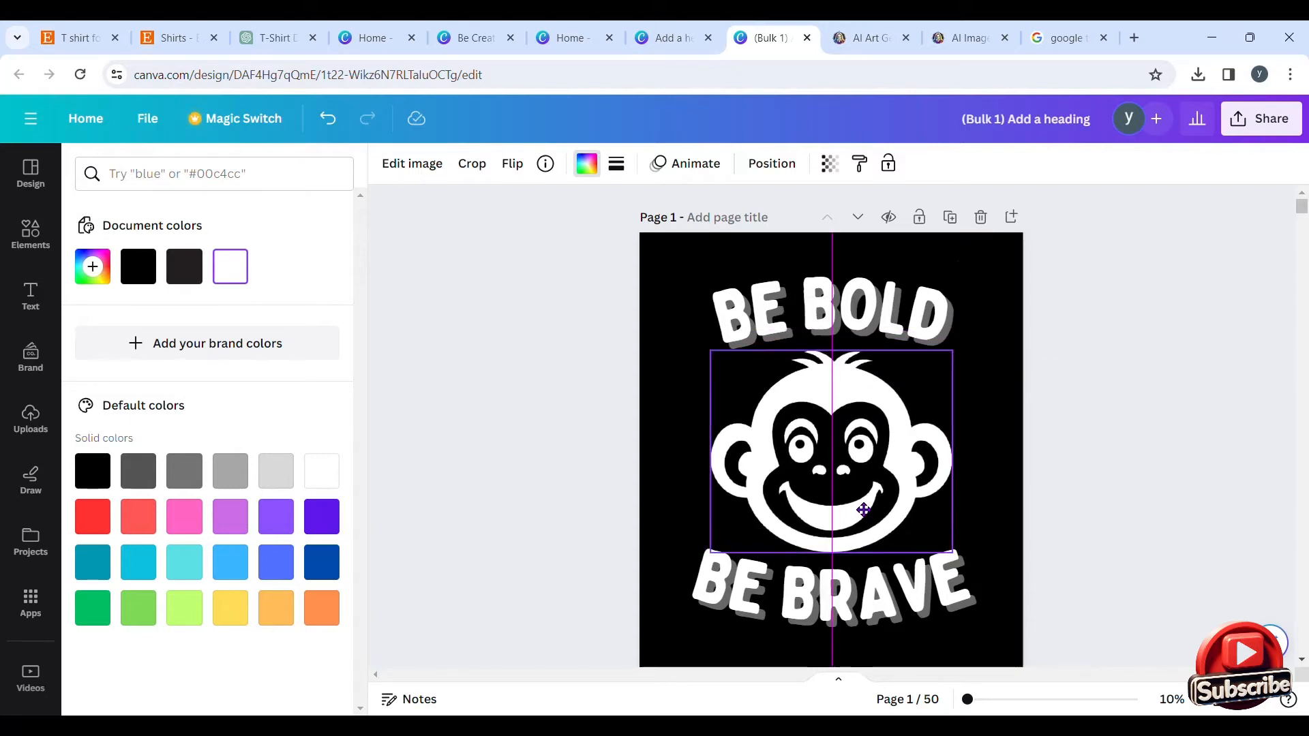
click(1155, 536)
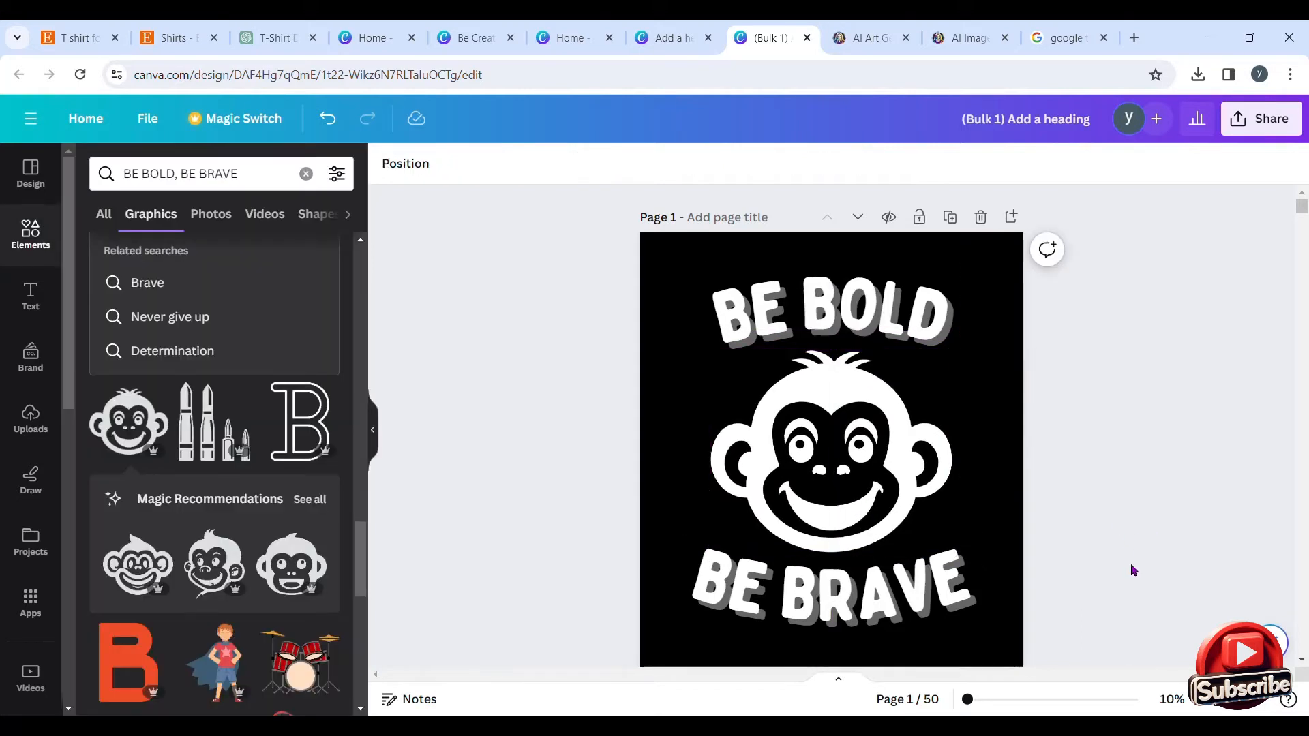
Search the graphics for BE GENTLE, BE BRAVE to match the phrase on page 2.
scroll(886, 518, down, 3)
scroll(308, 444, up, 1)
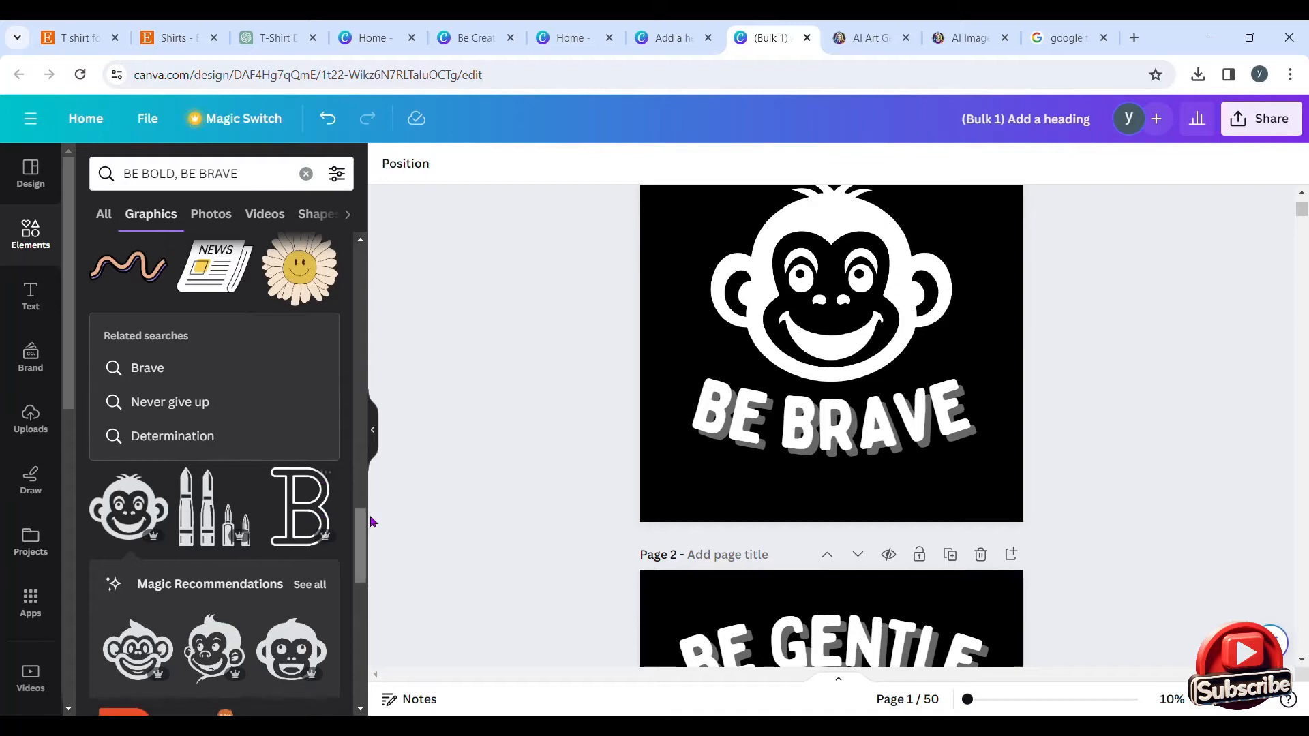
scroll(323, 488, down, 2)
scroll(832, 409, down, 5)
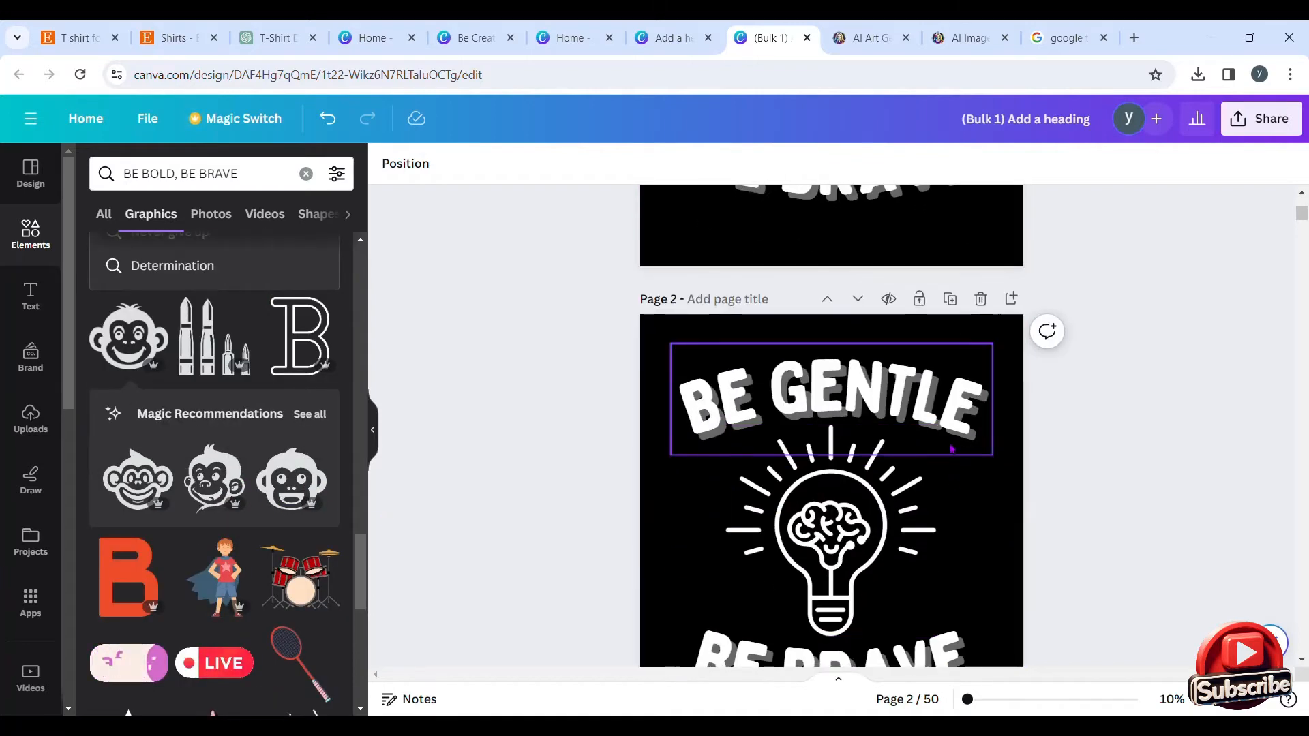
click(189, 183)
double_click(157, 174)
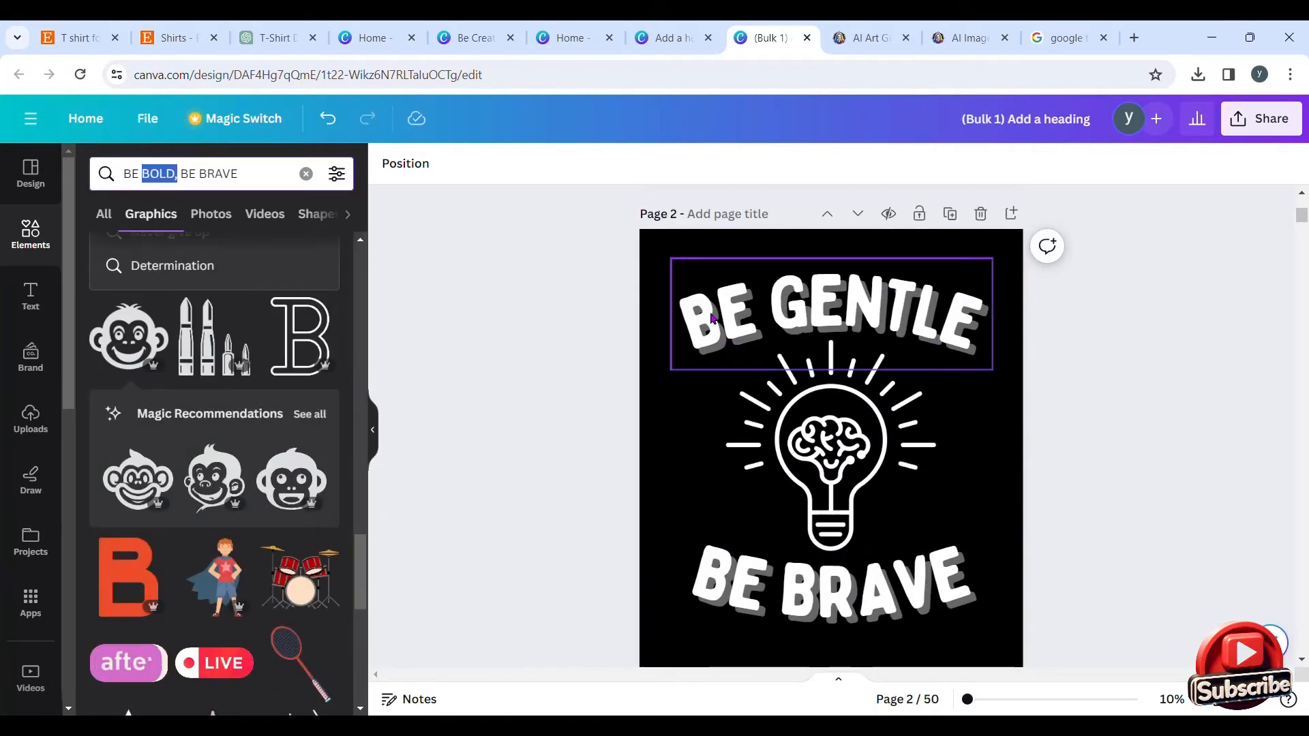
text(GENTLE)
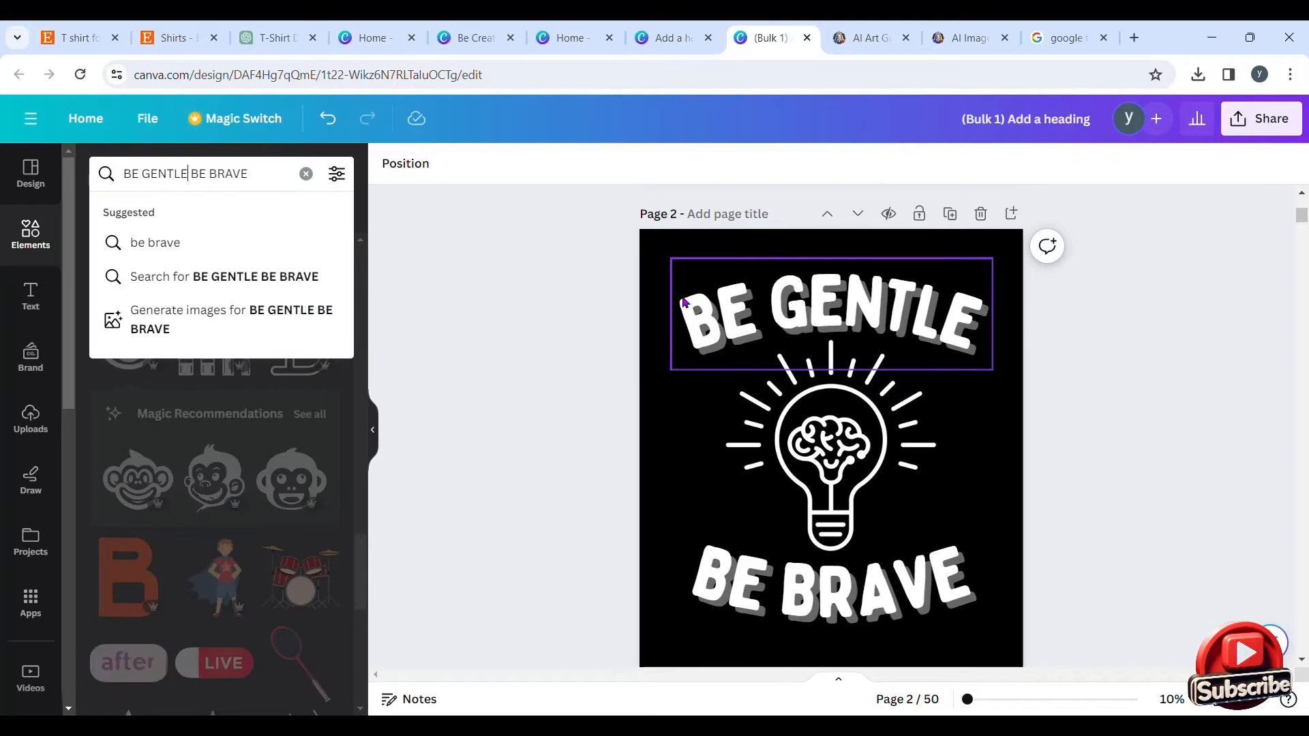
text(,)
key(Return)
Replace the light bulb on page 2 with the shaggy terrier head graphic and recolour its black part white.
scroll(287, 453, down, 10)
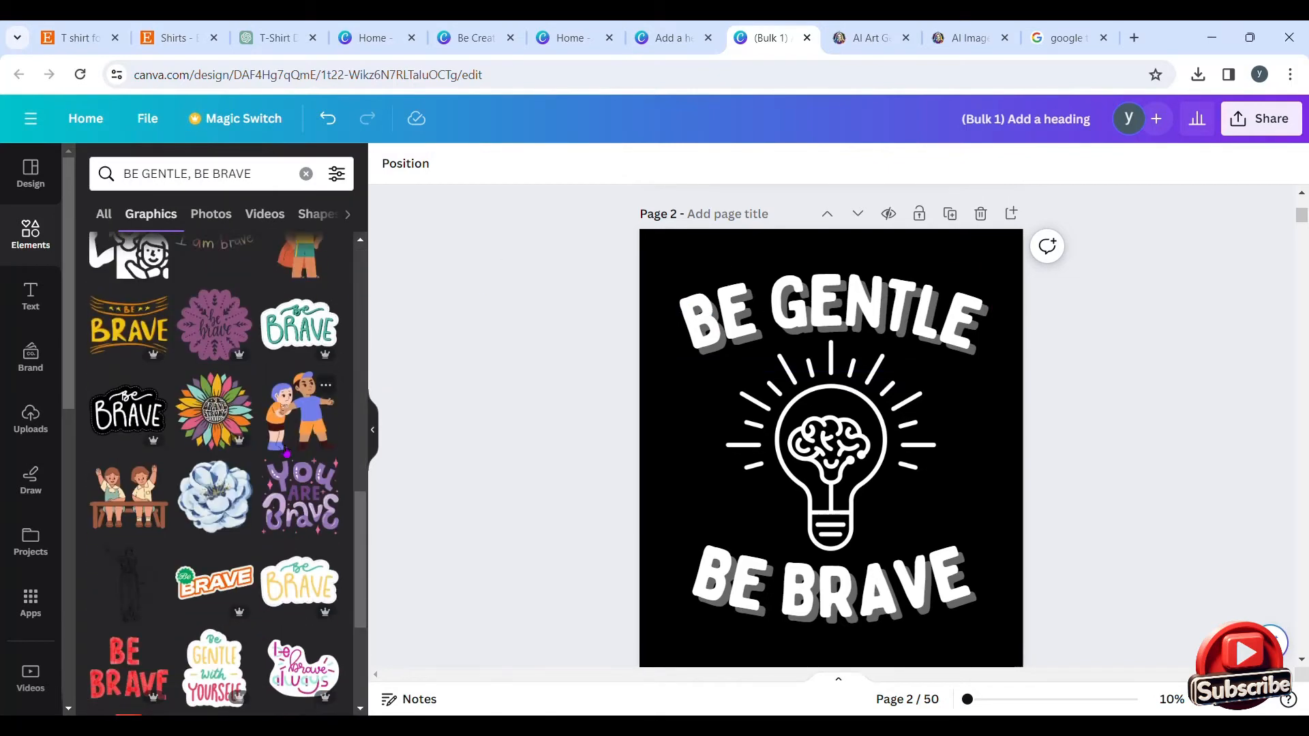
scroll(287, 452, down, 10)
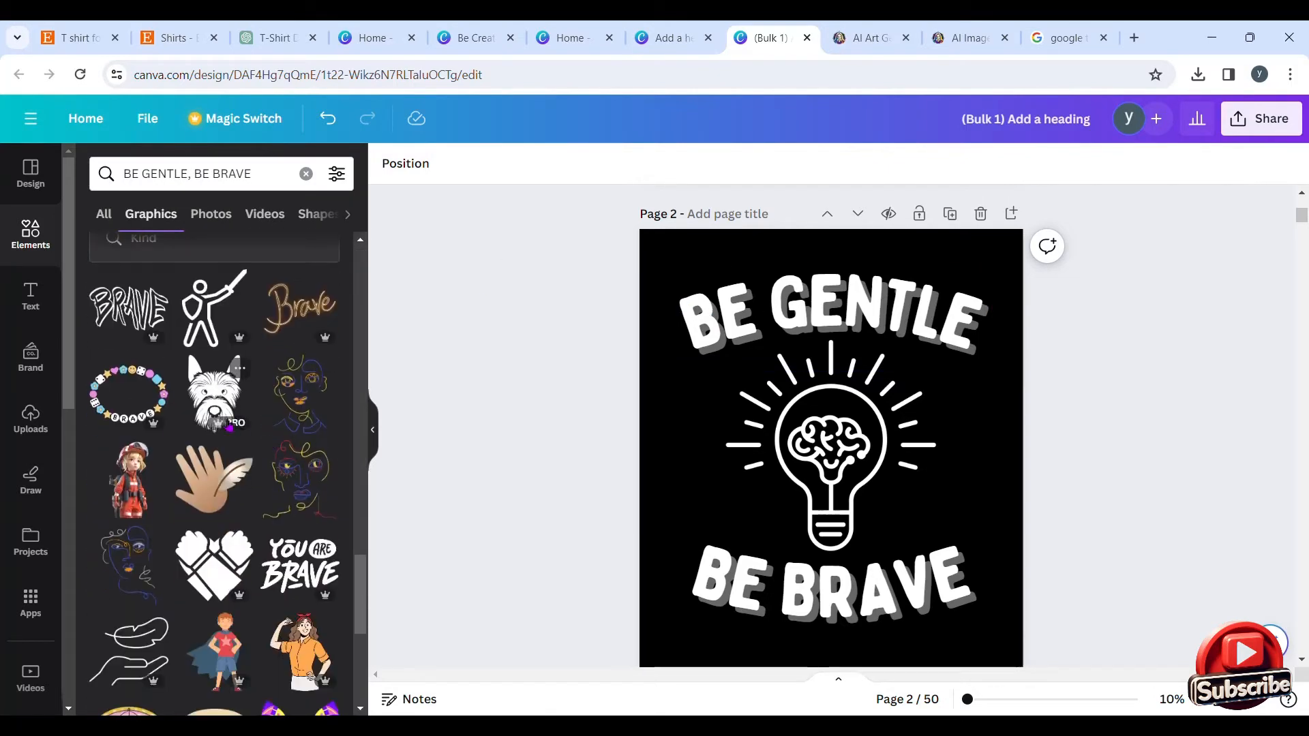
drag(217, 409, 733, 450)
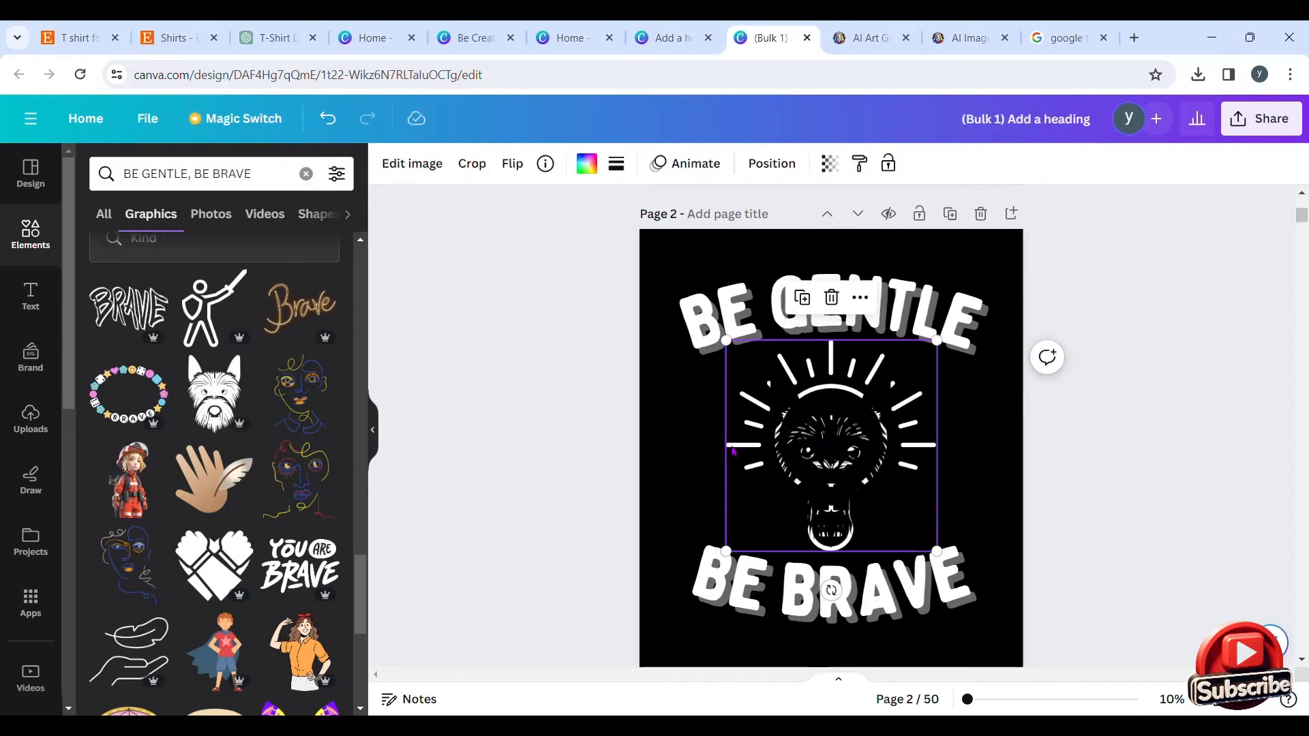
key(Delete)
click(813, 440)
click(590, 166)
click(196, 270)
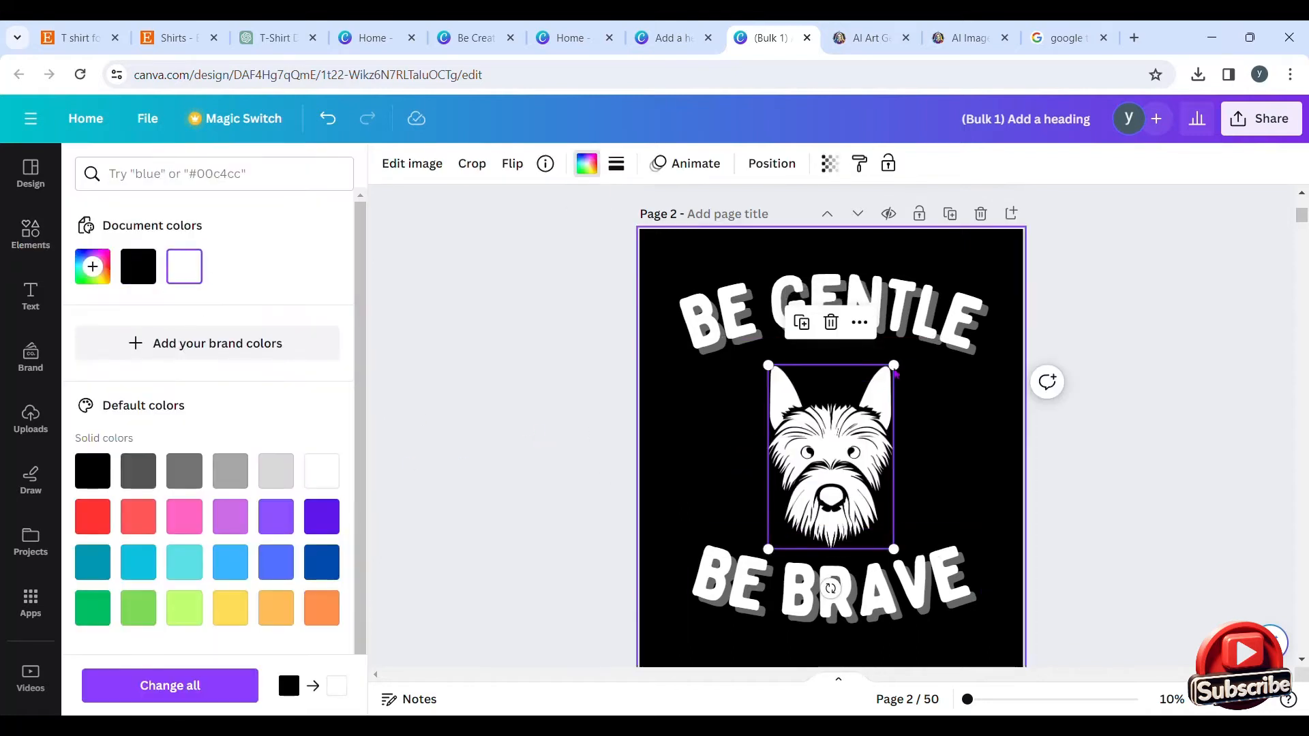
Enlarge the terrier head on page 2 and centre it between BE GENTLE and BE BRAVE.
drag(894, 366, 980, 378)
drag(769, 549, 754, 571)
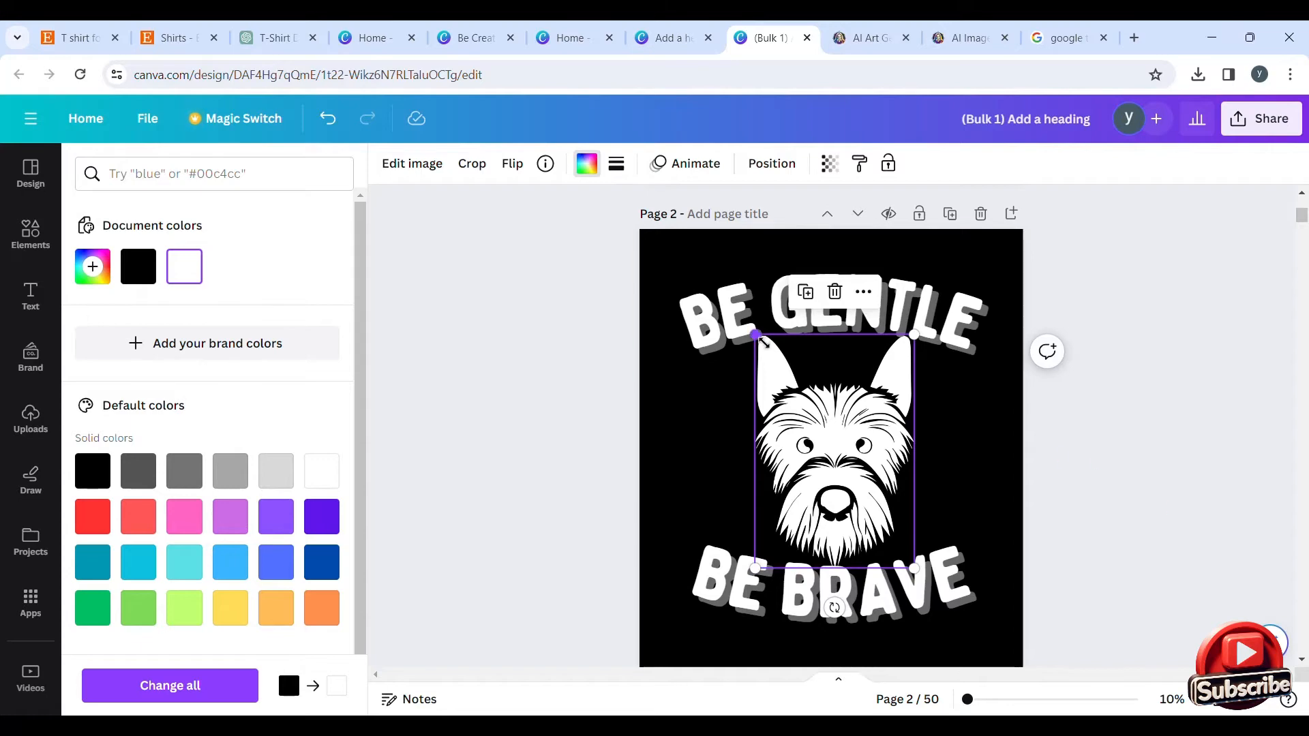
drag(838, 442, 835, 444)
drag(757, 343, 762, 349)
click(1154, 585)
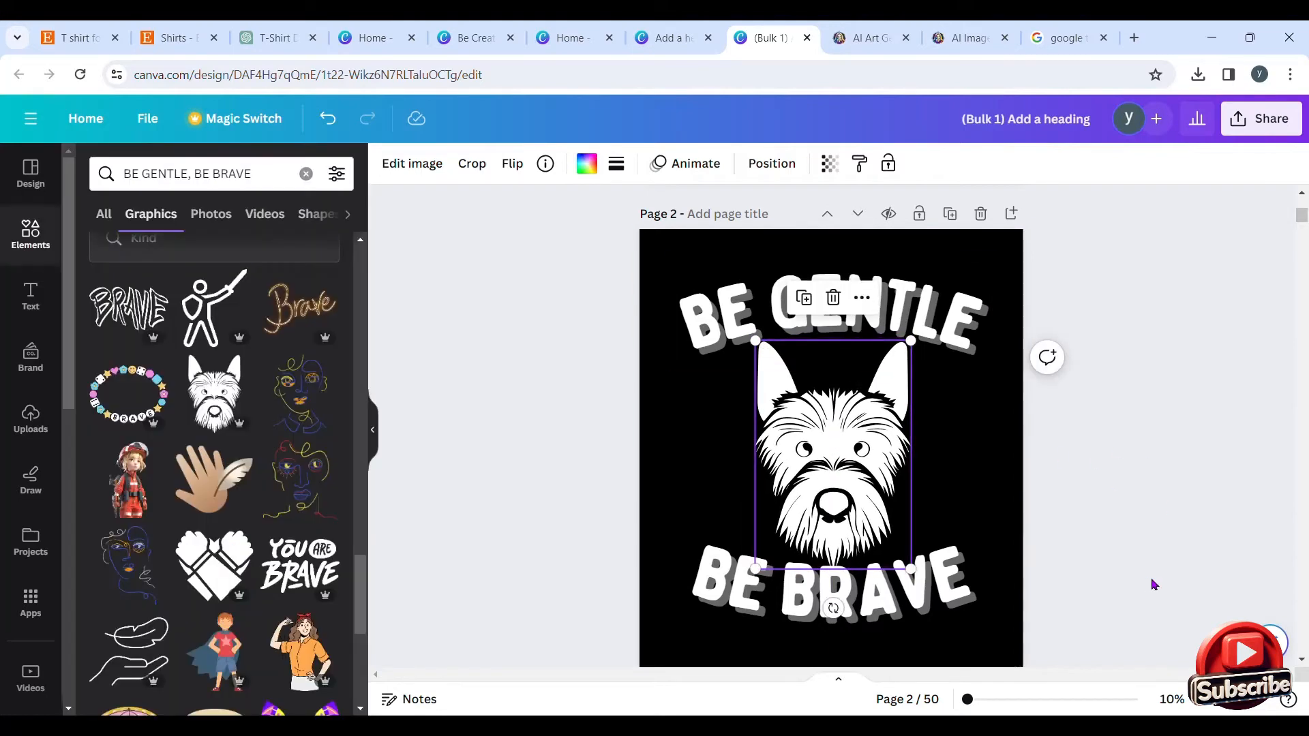
Search the graphics for BE LOVING, BE BRAVE to match the phrase on page 3.
scroll(1046, 511, down, 5)
click(205, 174)
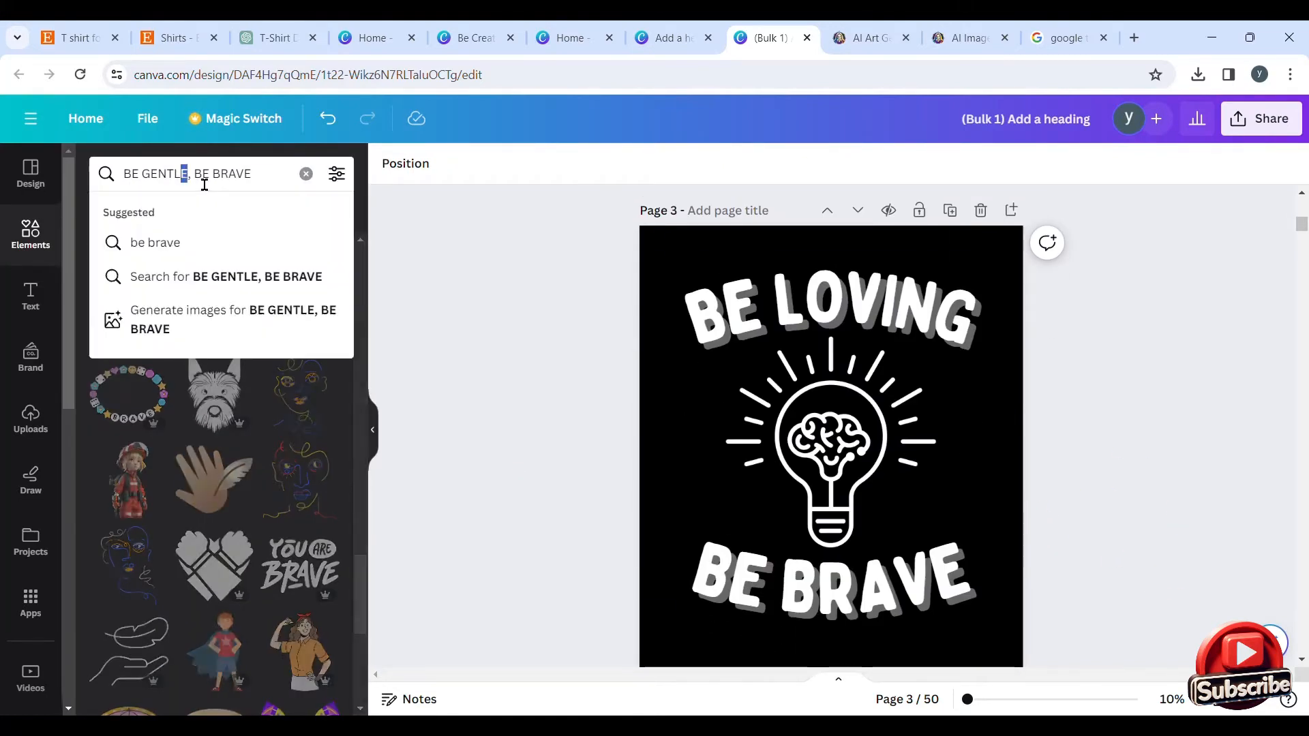
click(200, 183)
text(LOVING)
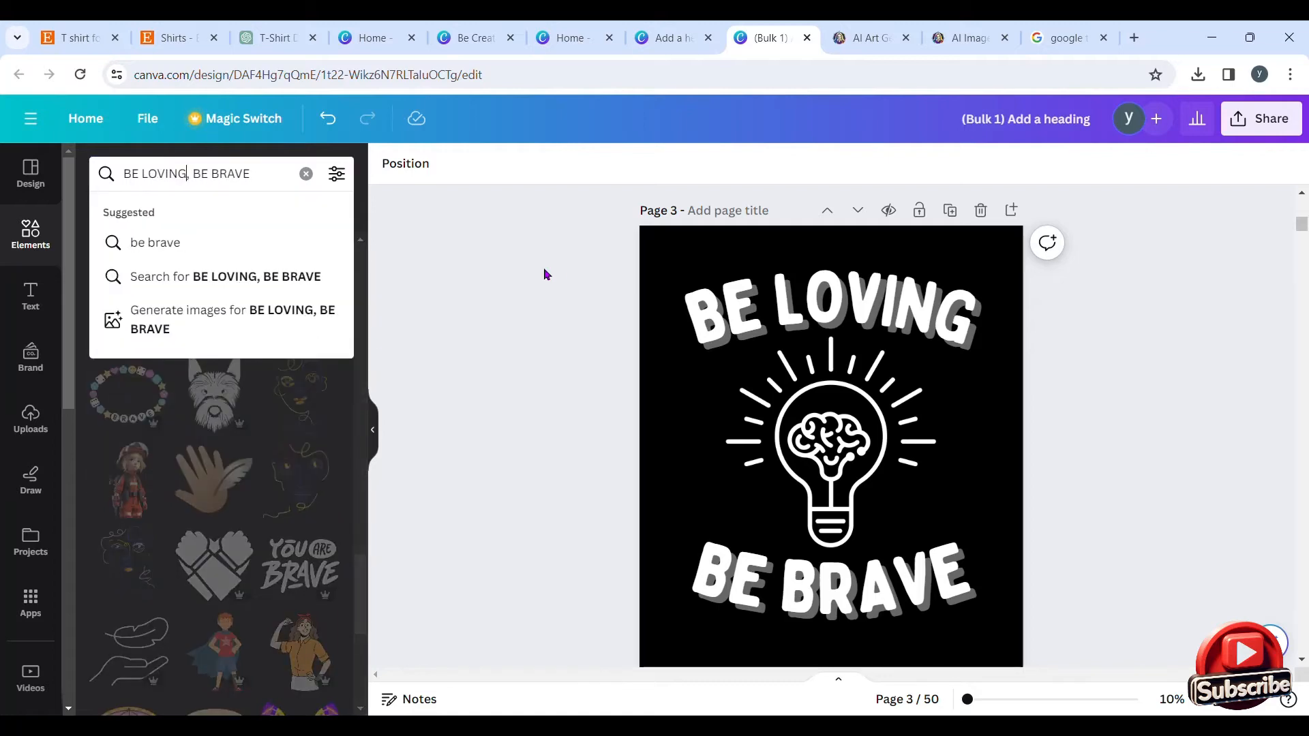
key(Return)
Replace the light bulb on page 3 with the heart graphic wrapped by two hugging hands and recolour it white.
scroll(250, 449, down, 5)
scroll(250, 448, down, 5)
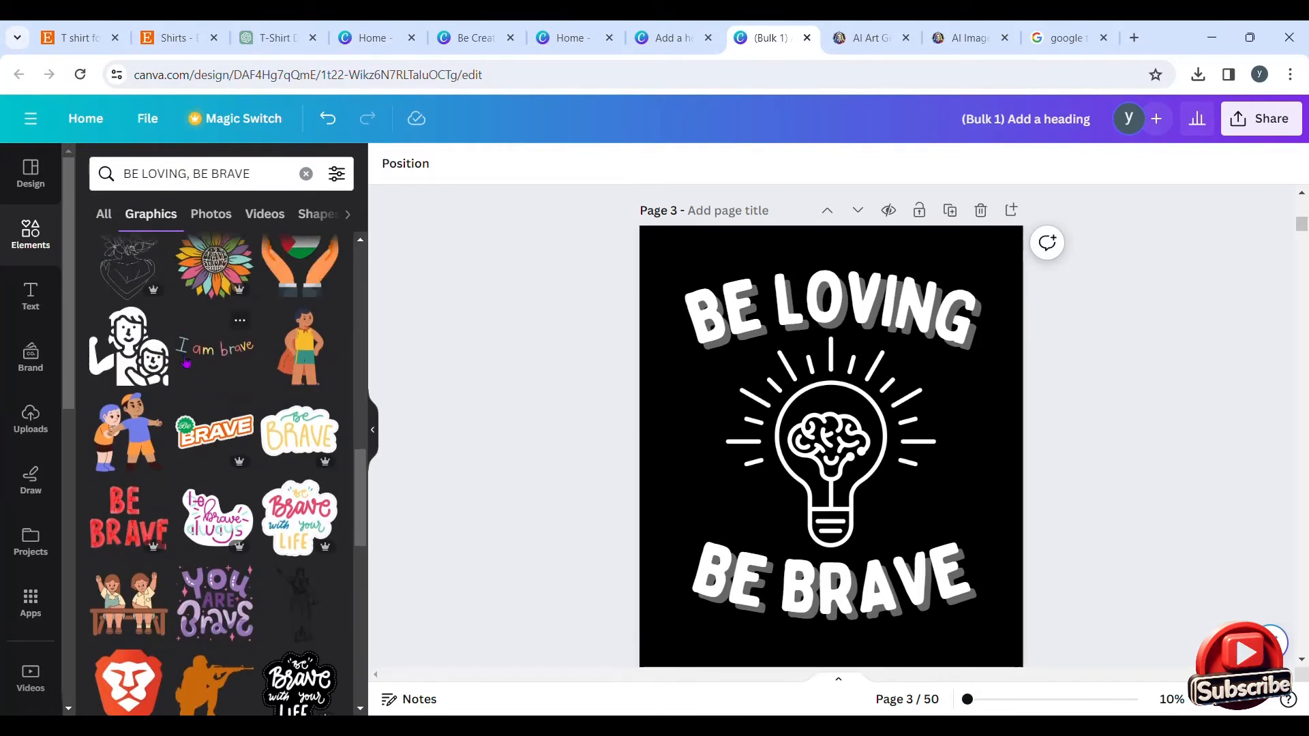
scroll(157, 327, down, 1)
scroll(144, 298, up, 1)
scroll(227, 508, down, 5)
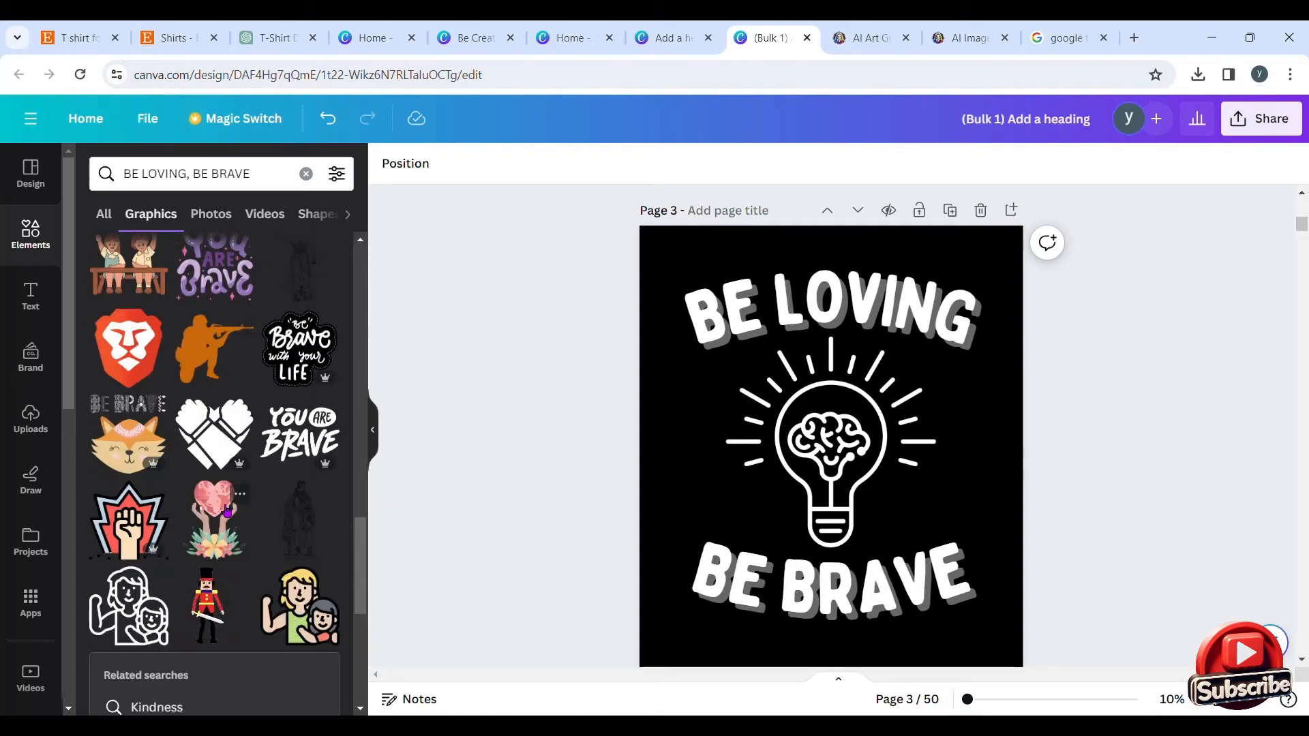
scroll(233, 530, down, 5)
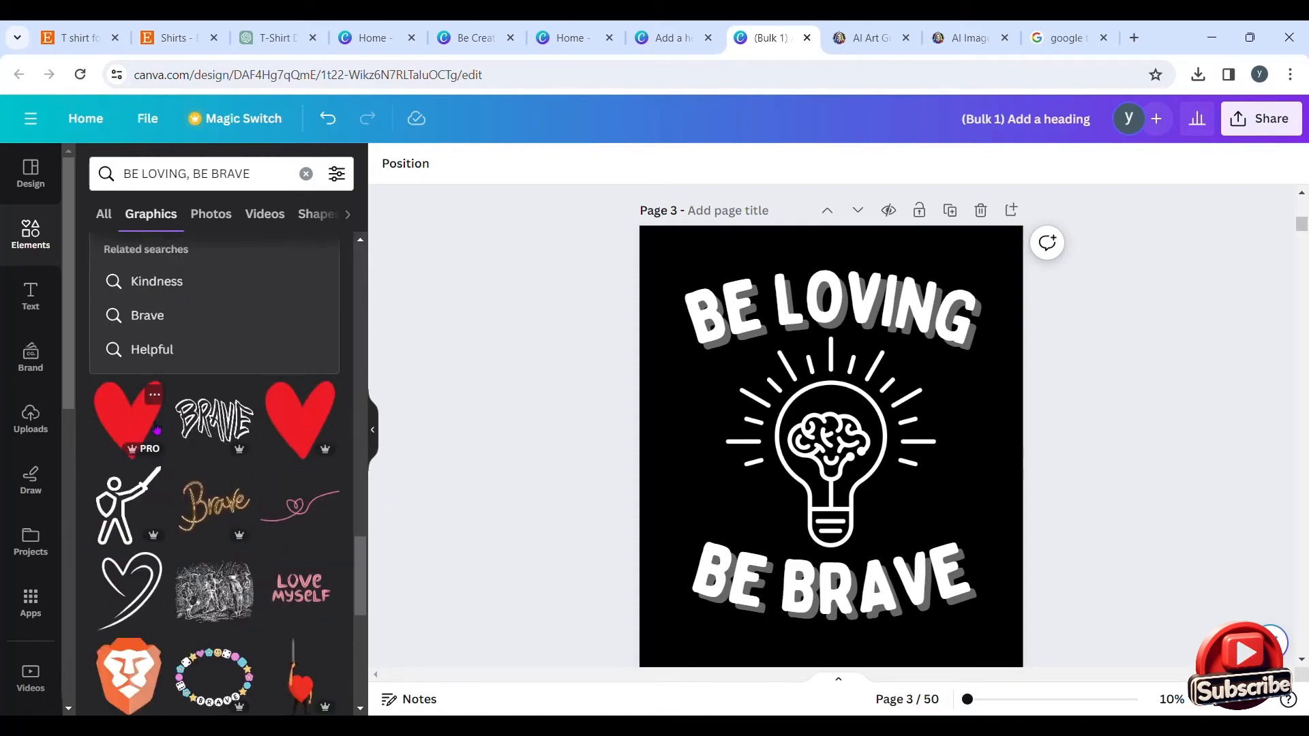
scroll(117, 450, down, 5)
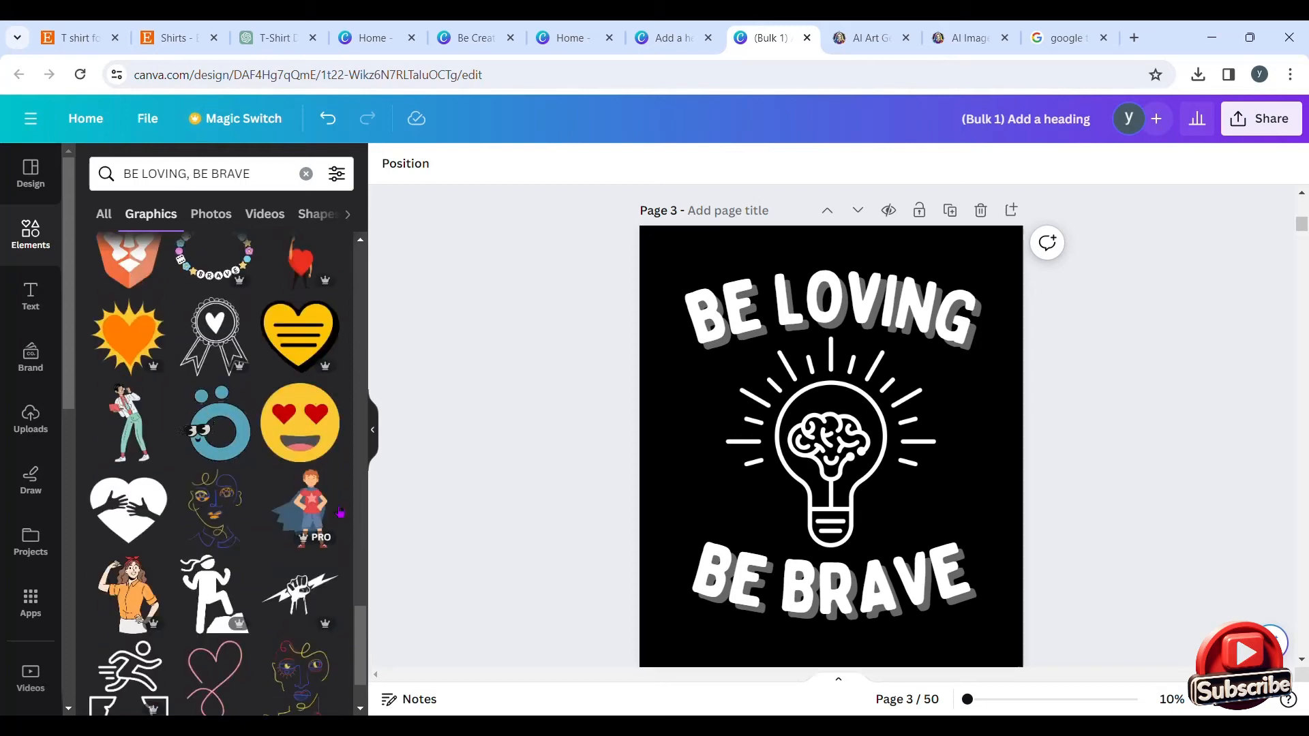
scroll(275, 525, down, 1)
scroll(204, 512, up, 1)
click(866, 430)
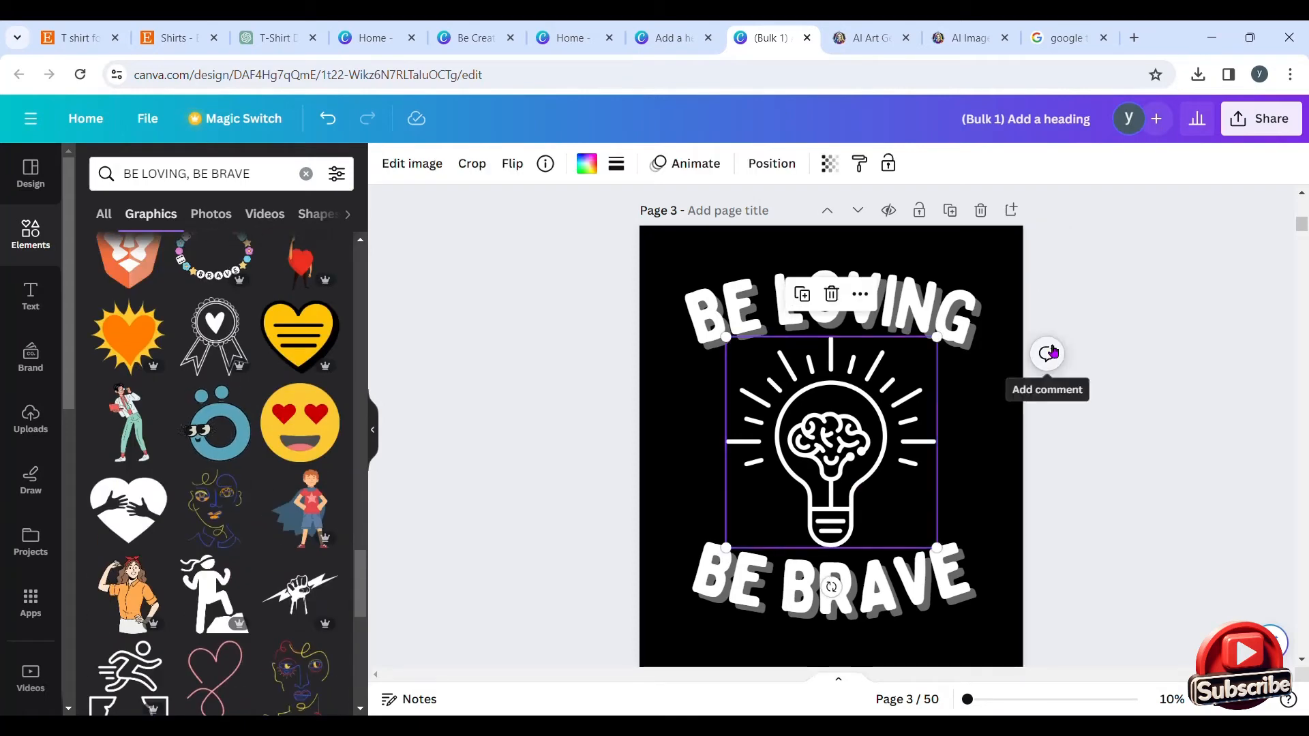
key(Delete)
drag(131, 510, 831, 471)
click(587, 163)
click(184, 267)
Enlarge the hugged heart on page 3 to fill the space between BE LOVING and BE BRAVE.
drag(908, 525, 933, 545)
drag(755, 388, 720, 356)
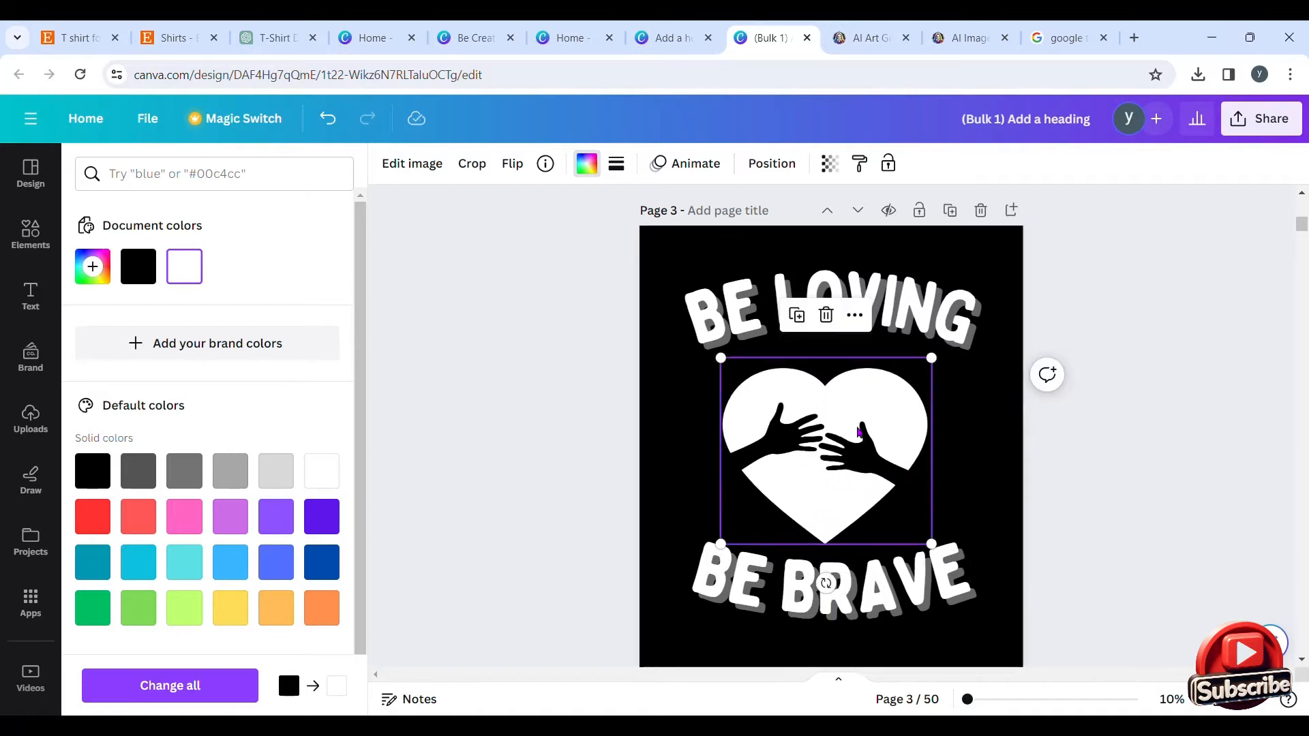
drag(932, 357, 966, 354)
click(1066, 529)
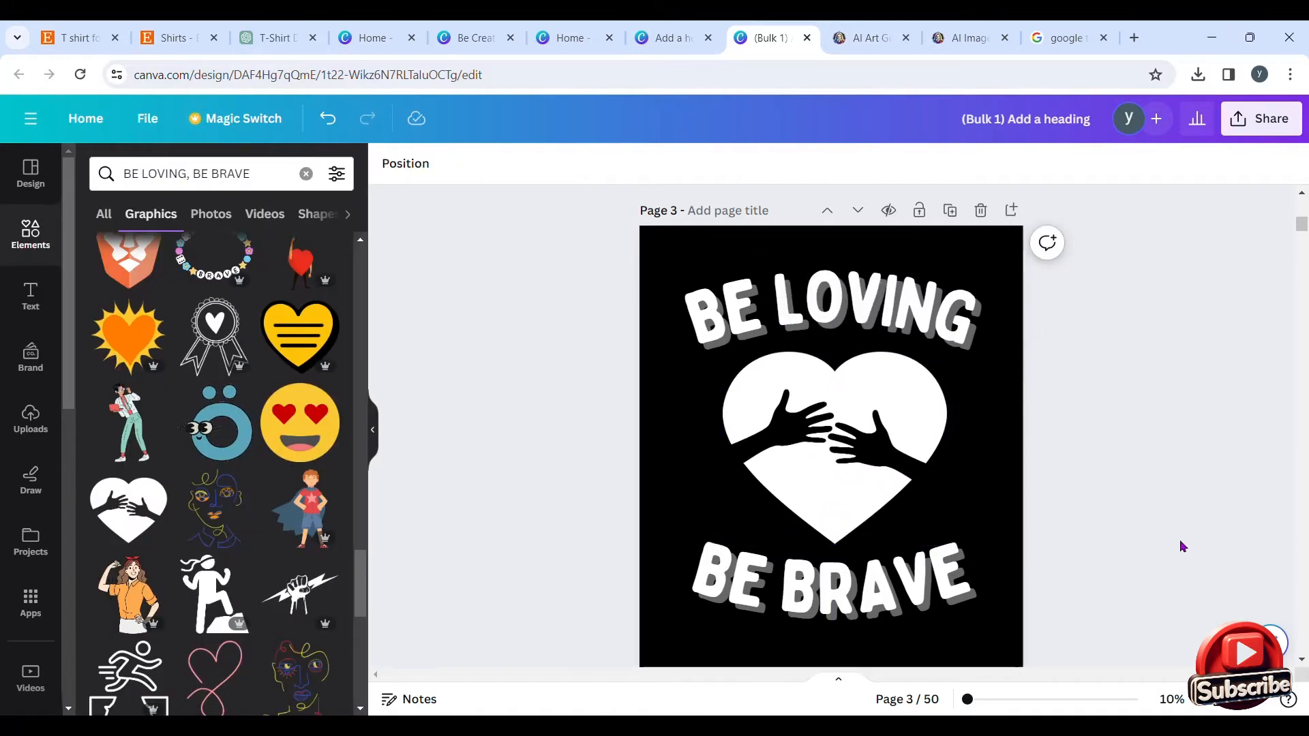
scroll(1027, 534, down, 1)
scroll(1026, 535, up, 1)
scroll(220, 394, up, 6)
scroll(204, 444, down, 2)
scroll(171, 526, up, 2)
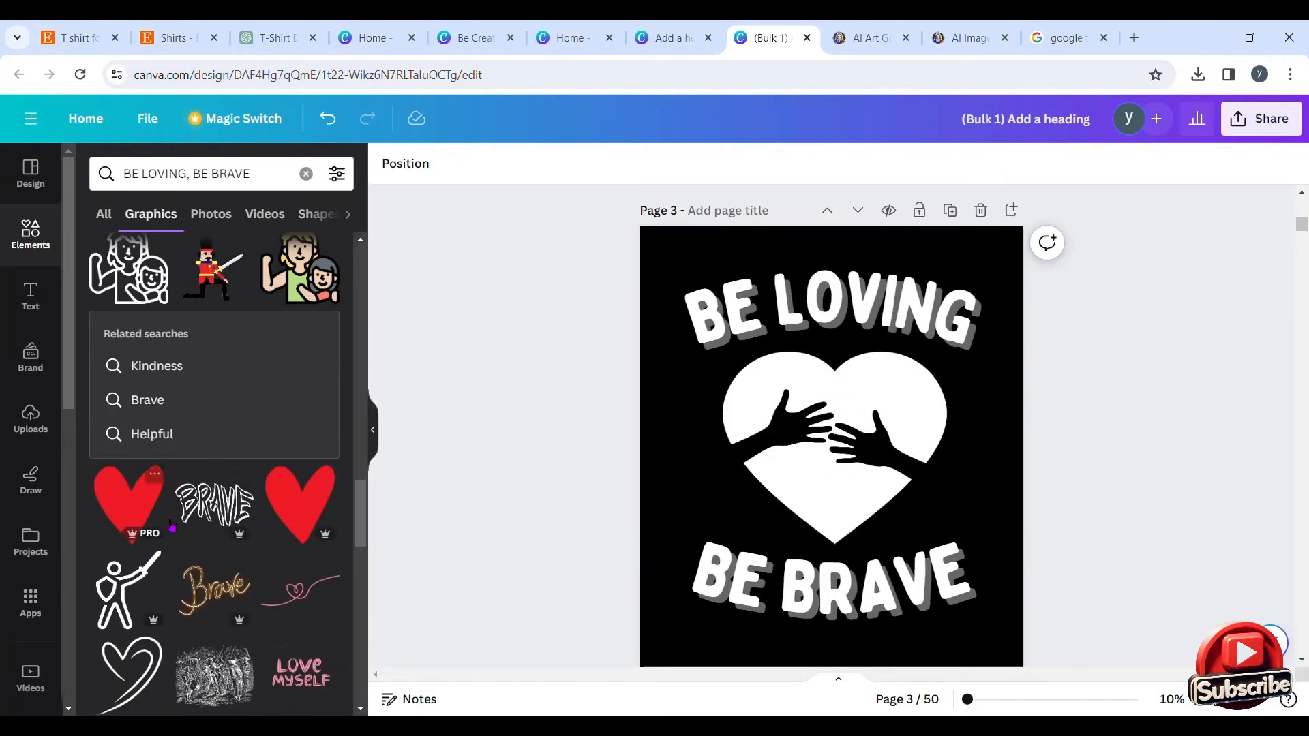
scroll(309, 556, down, 10)
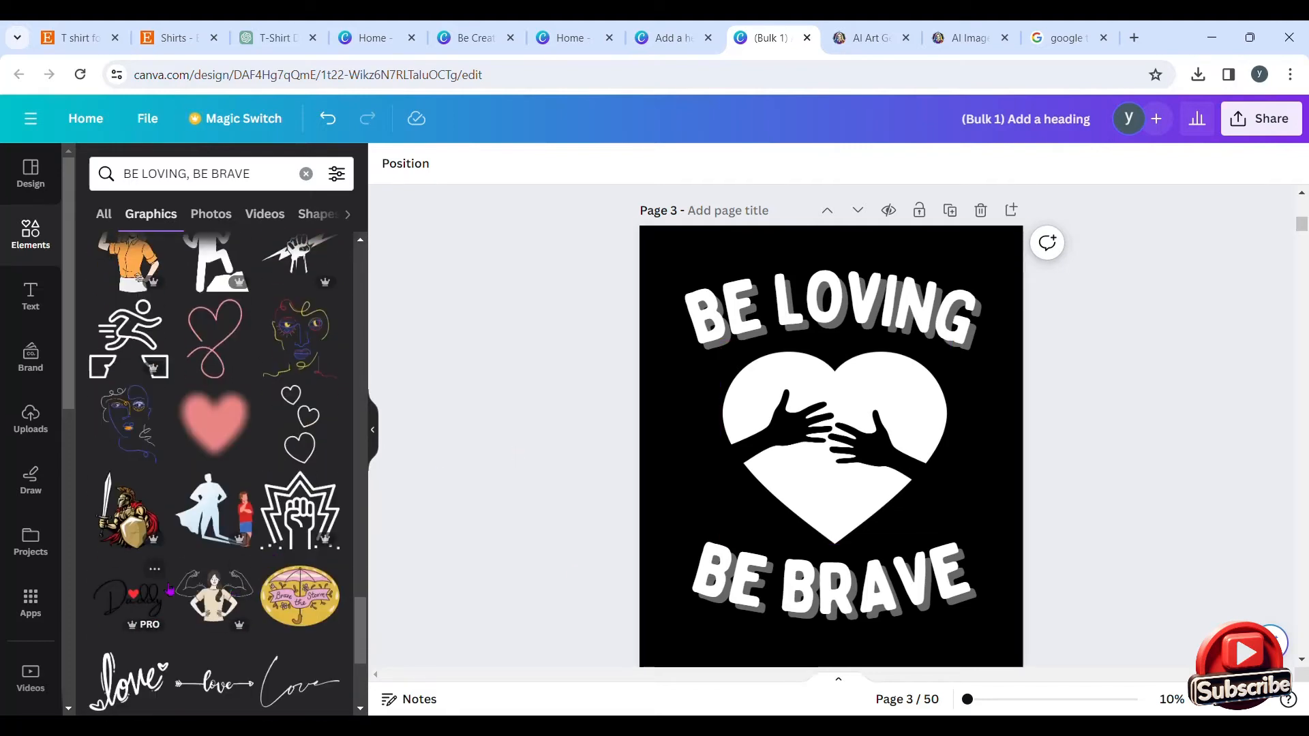
Search the graphics for BE TRUE, BE BRAVE to match the phrase on page 4.
scroll(620, 519, down, 6)
double_click(164, 174)
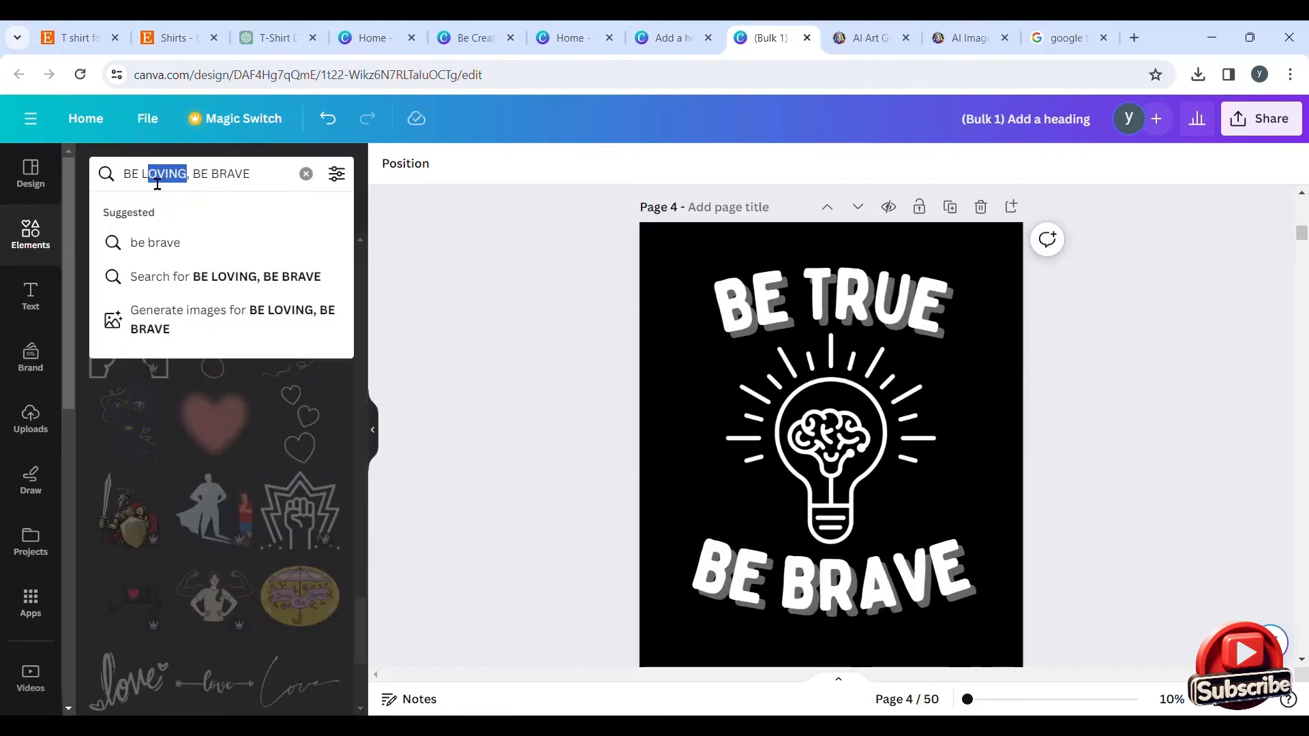
text(TRUE)
key(Return)
Replace the light bulb on page 4 with the graphic of two yellow hands holding up a red heart.
scroll(302, 539, down, 5)
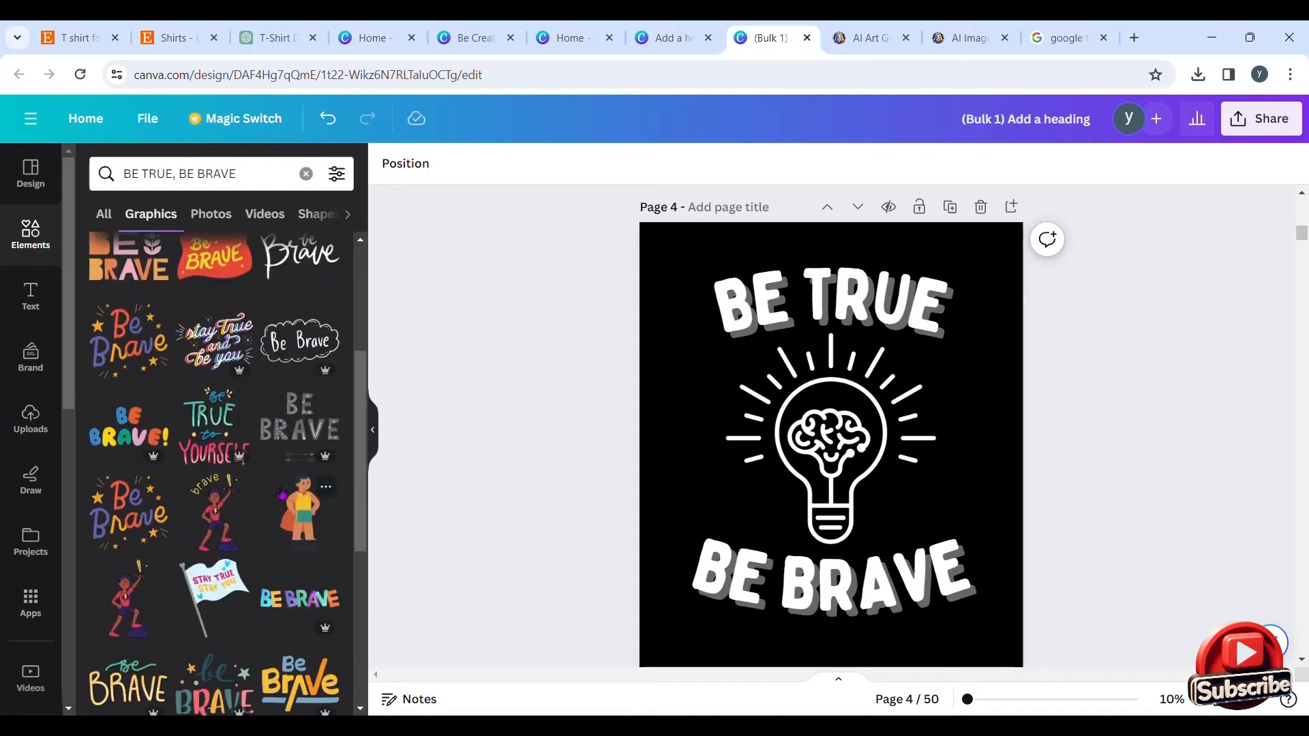
scroll(301, 538, down, 10)
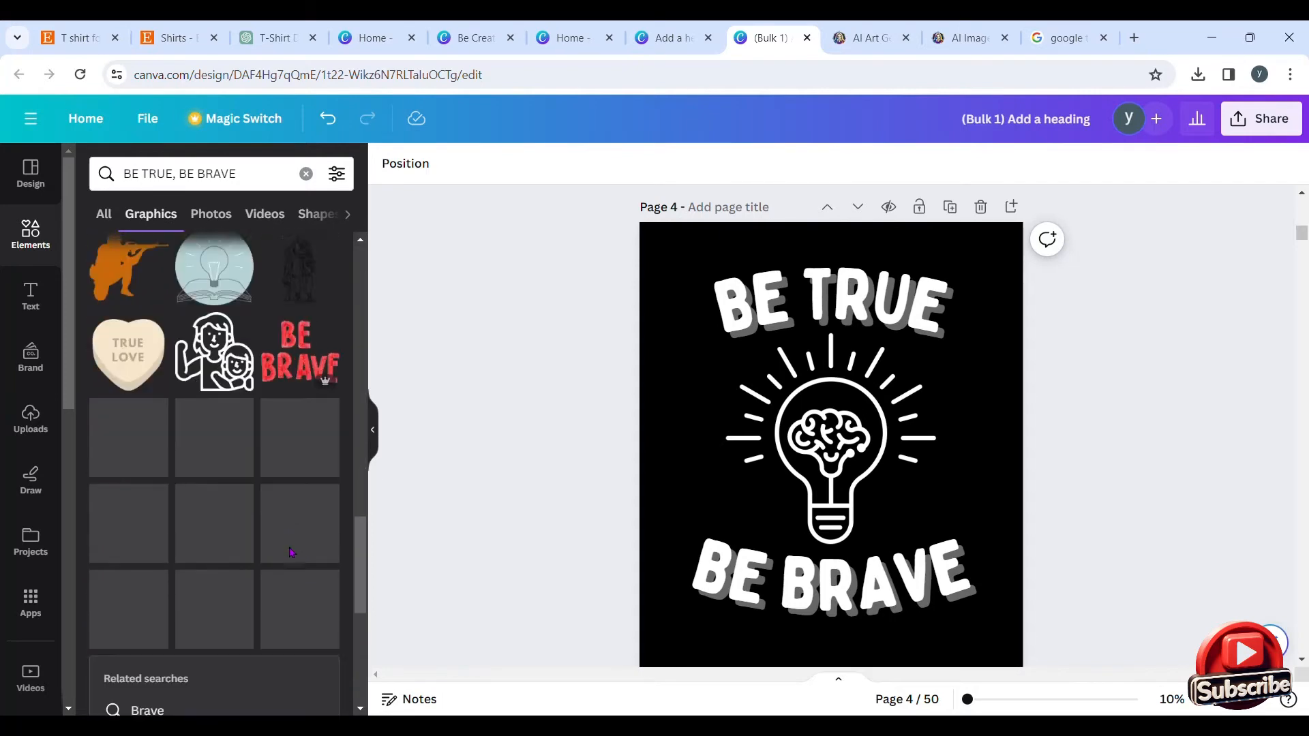
scroll(280, 554, down, 10)
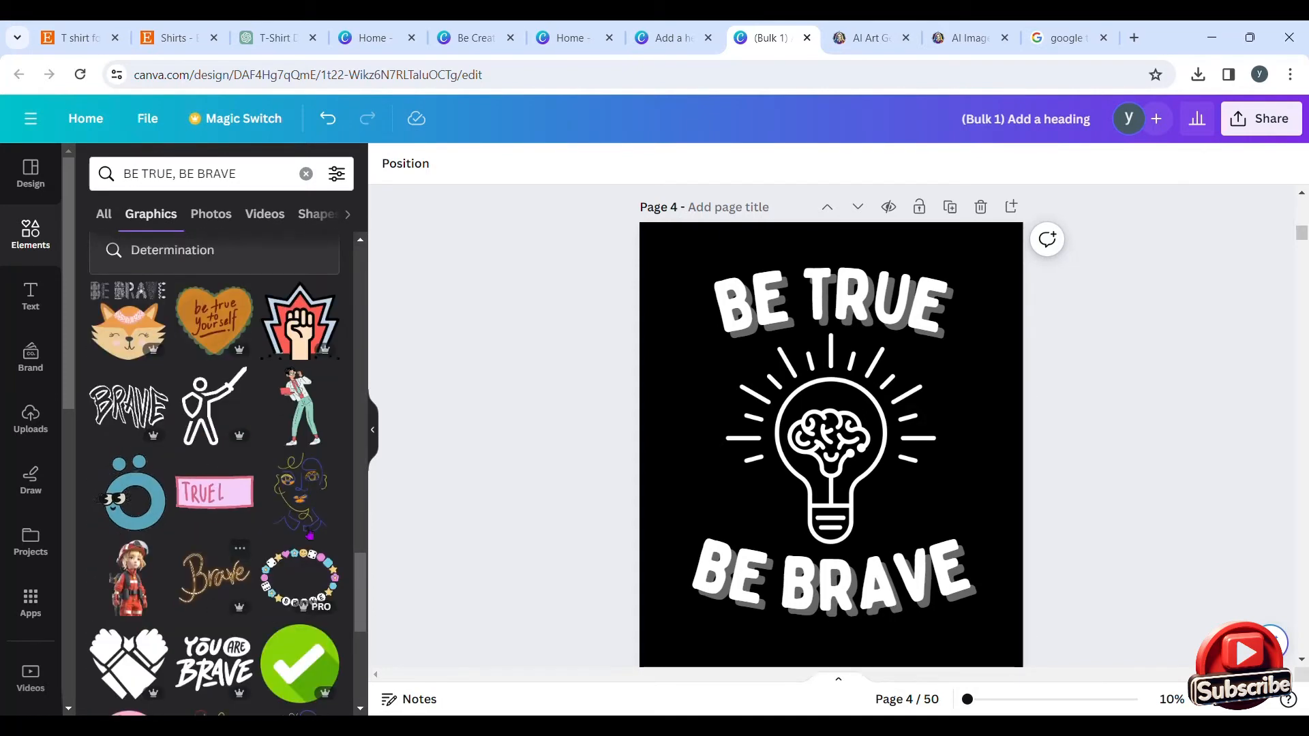
scroll(238, 428, down, 10)
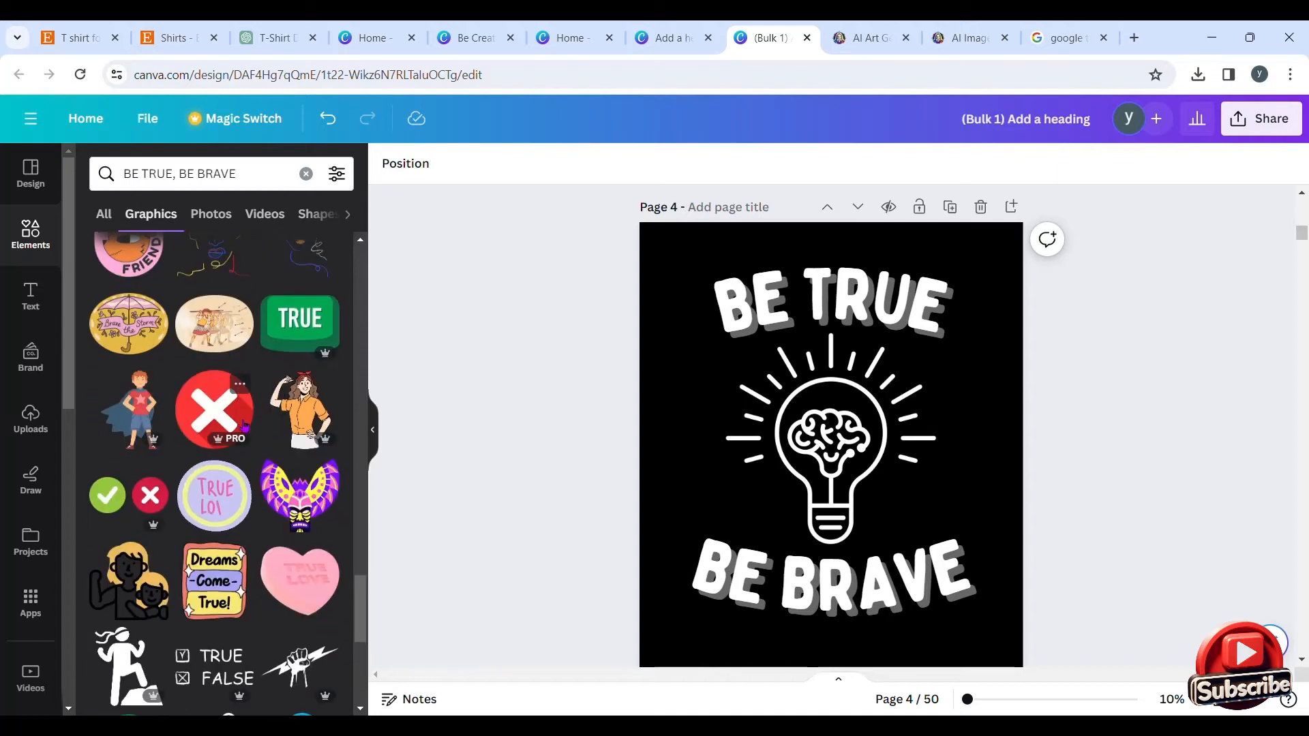
scroll(279, 433, down, 3)
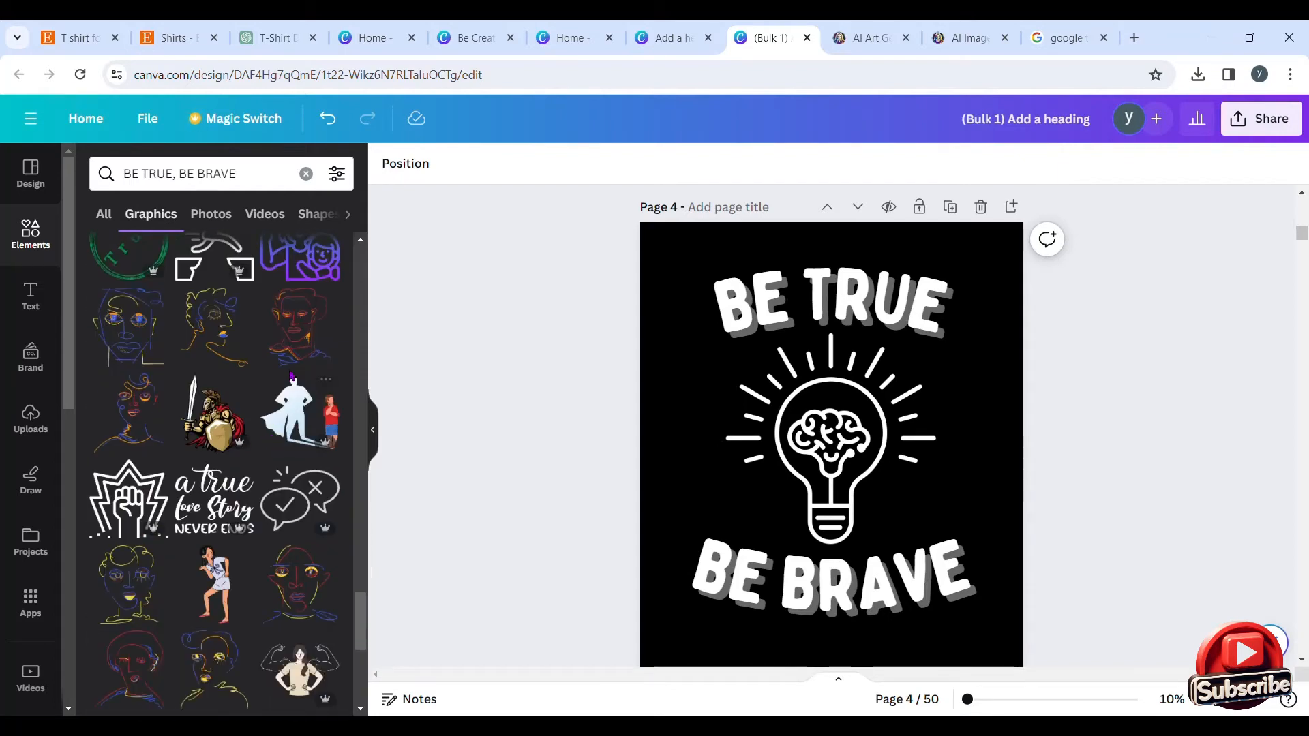
scroll(198, 382, down, 3)
scroll(213, 407, down, 10)
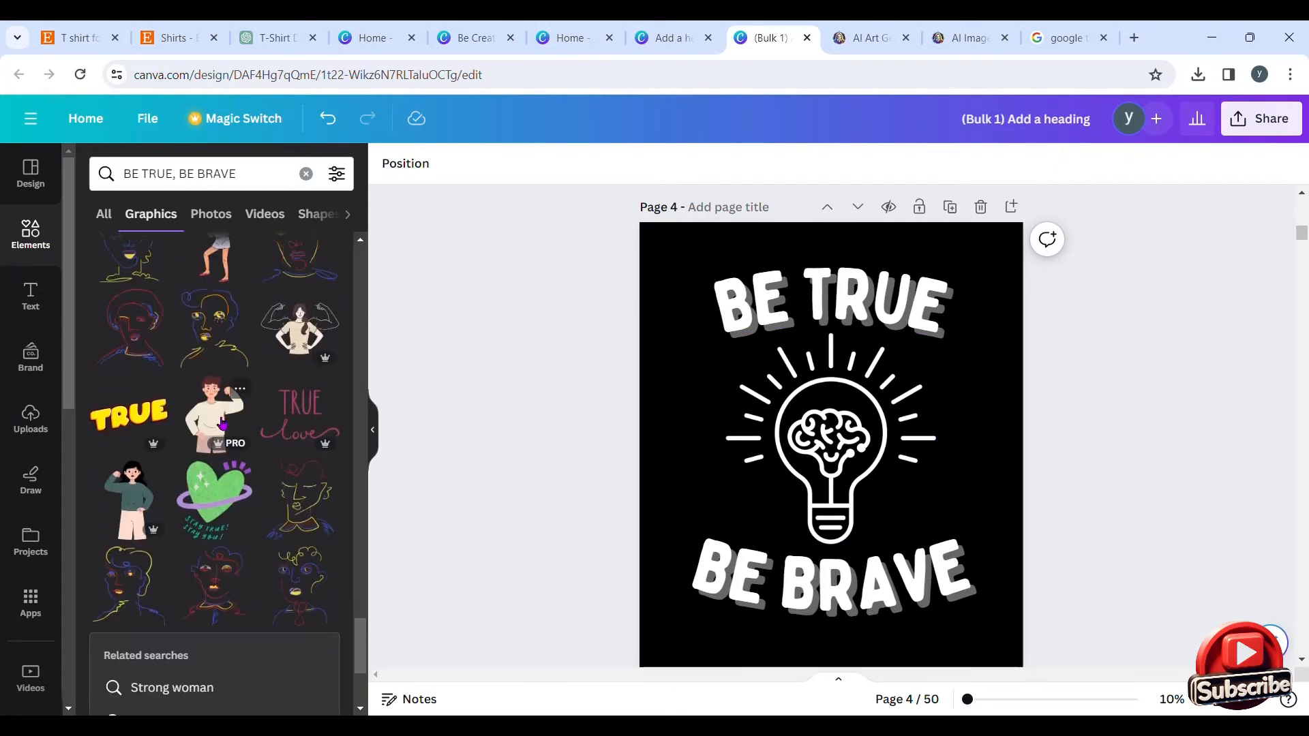
scroll(248, 448, down, 8)
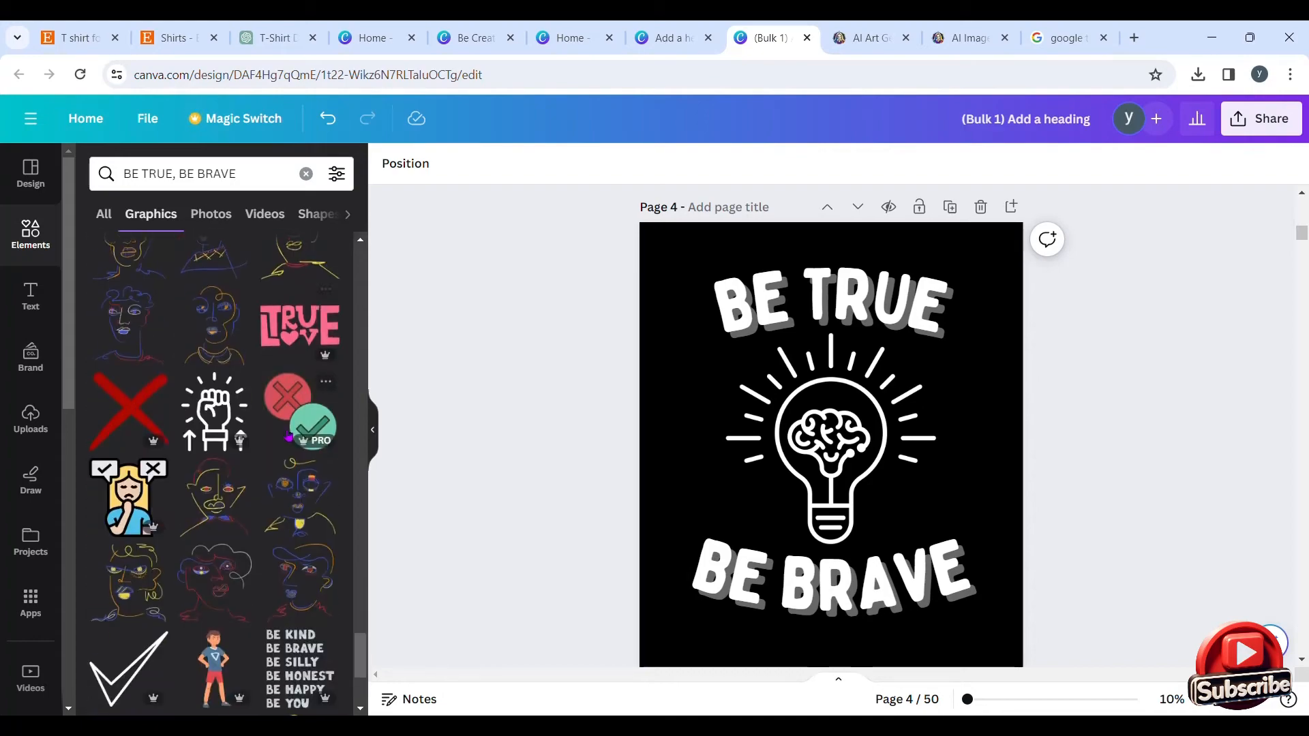
scroll(271, 465, down, 10)
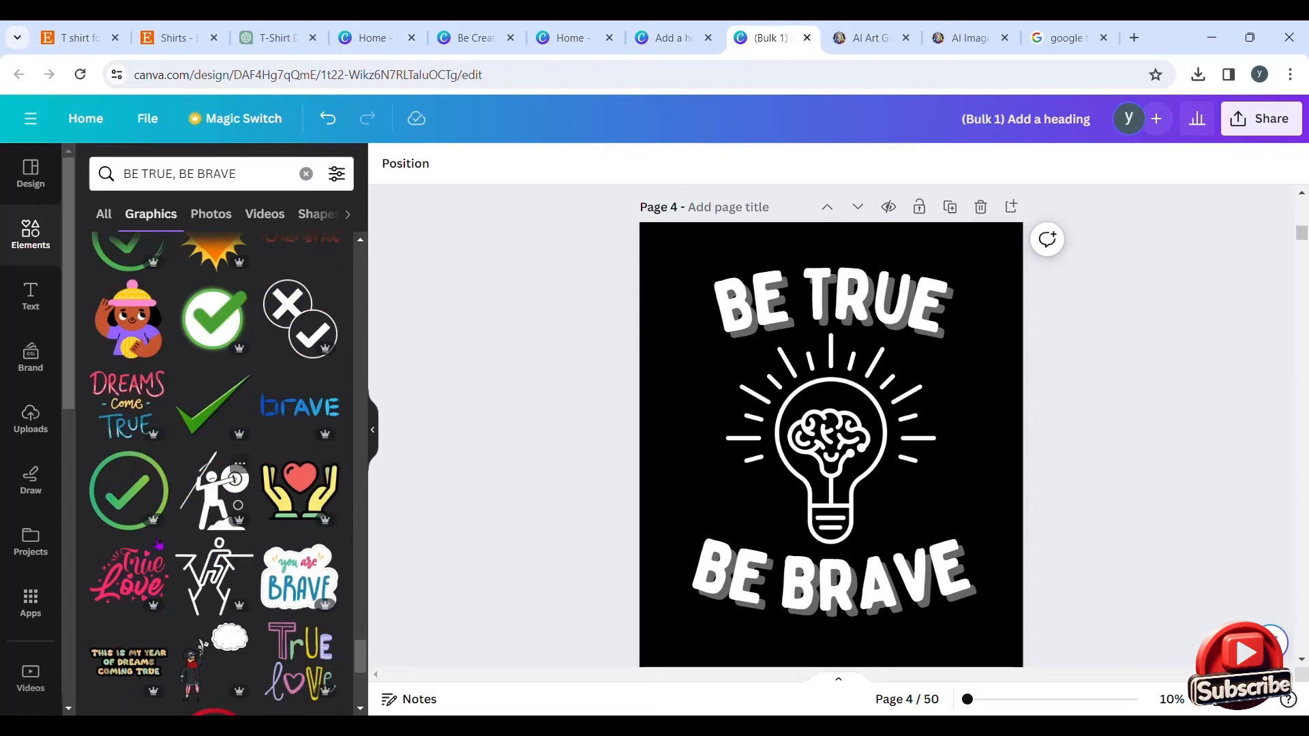
click(807, 511)
key(Delete)
drag(283, 486, 797, 431)
Enlarge the hands-and-heart graphic on page 4 and centre it between BE TRUE and BE BRAVE.
drag(913, 507, 954, 547)
drag(757, 392, 693, 350)
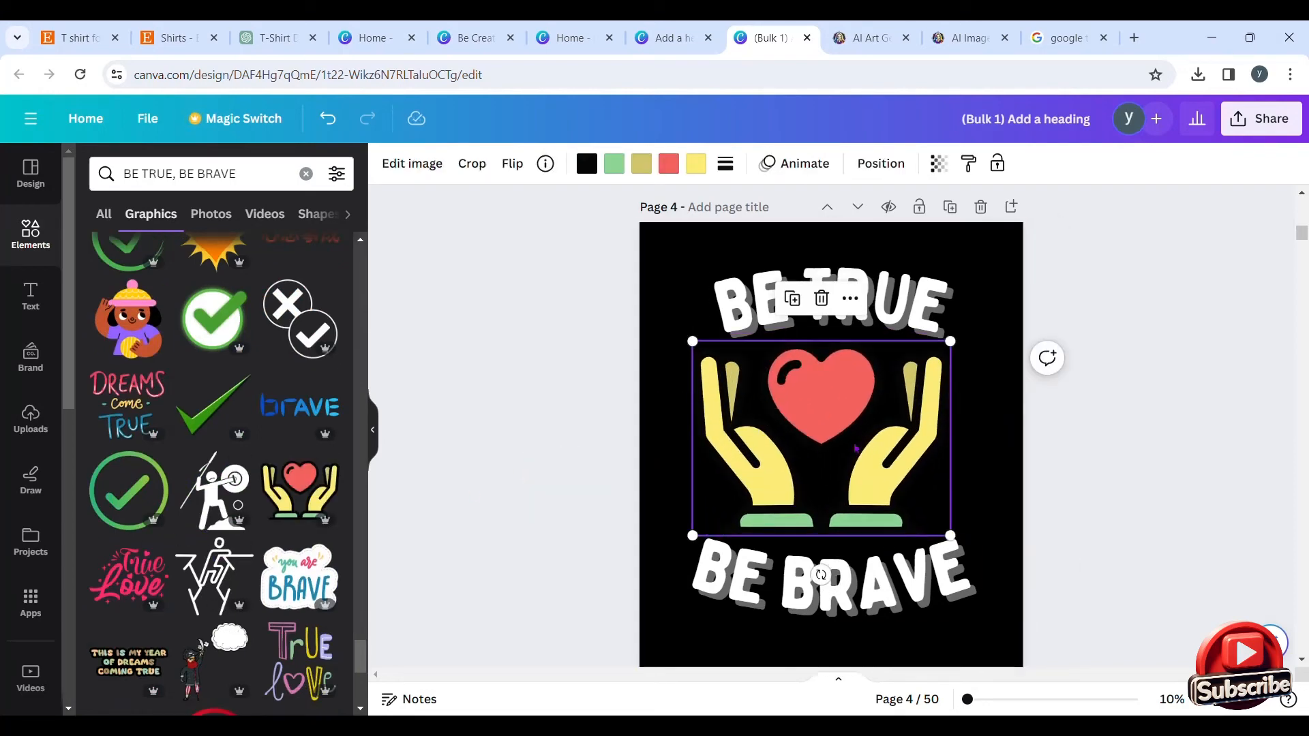
drag(953, 534, 968, 540)
drag(862, 521, 869, 520)
click(1081, 585)
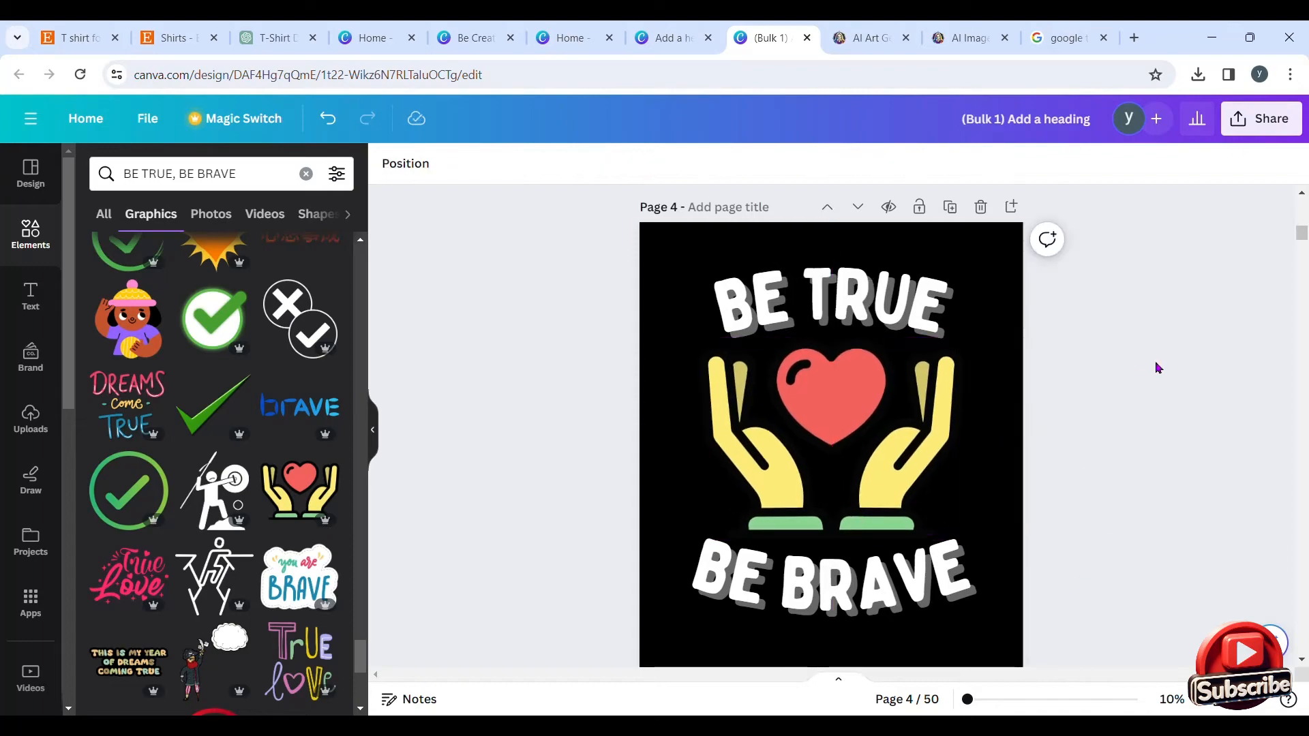
scroll(1157, 368, down, 15)
scroll(1183, 190, up, 15)
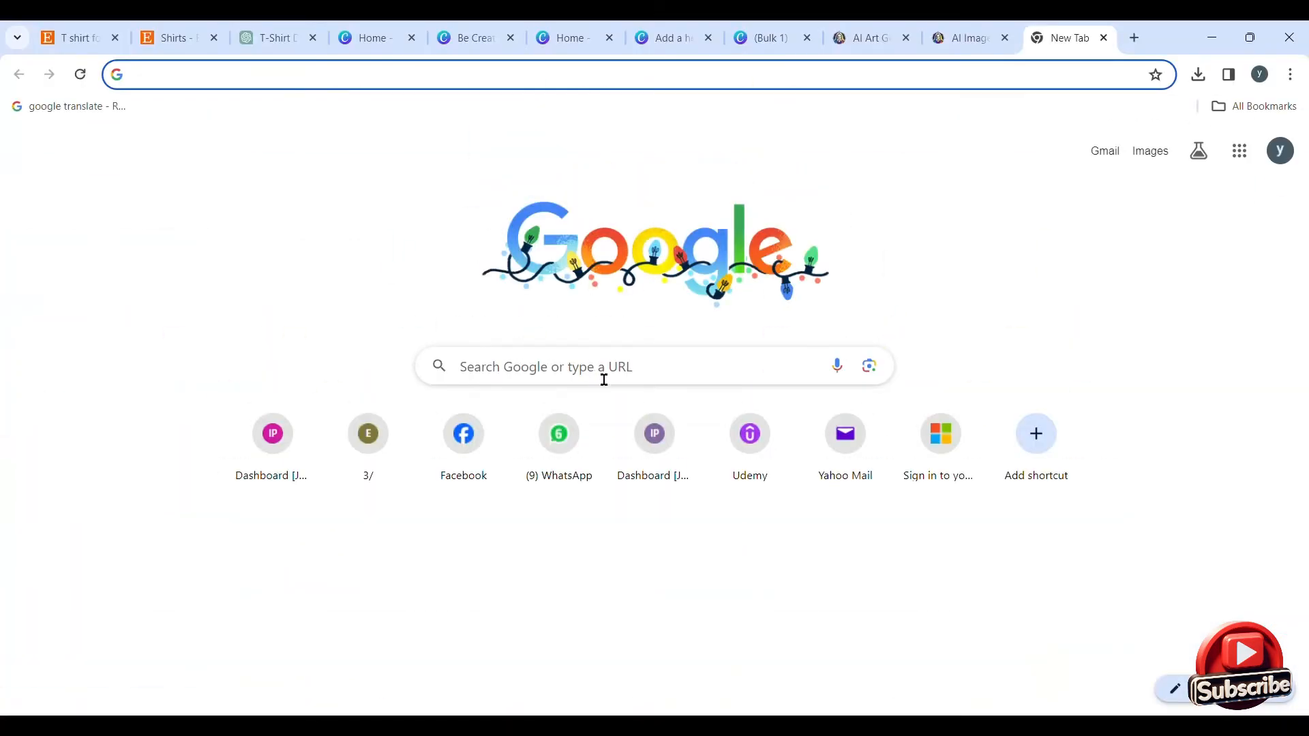
text(PRINT)
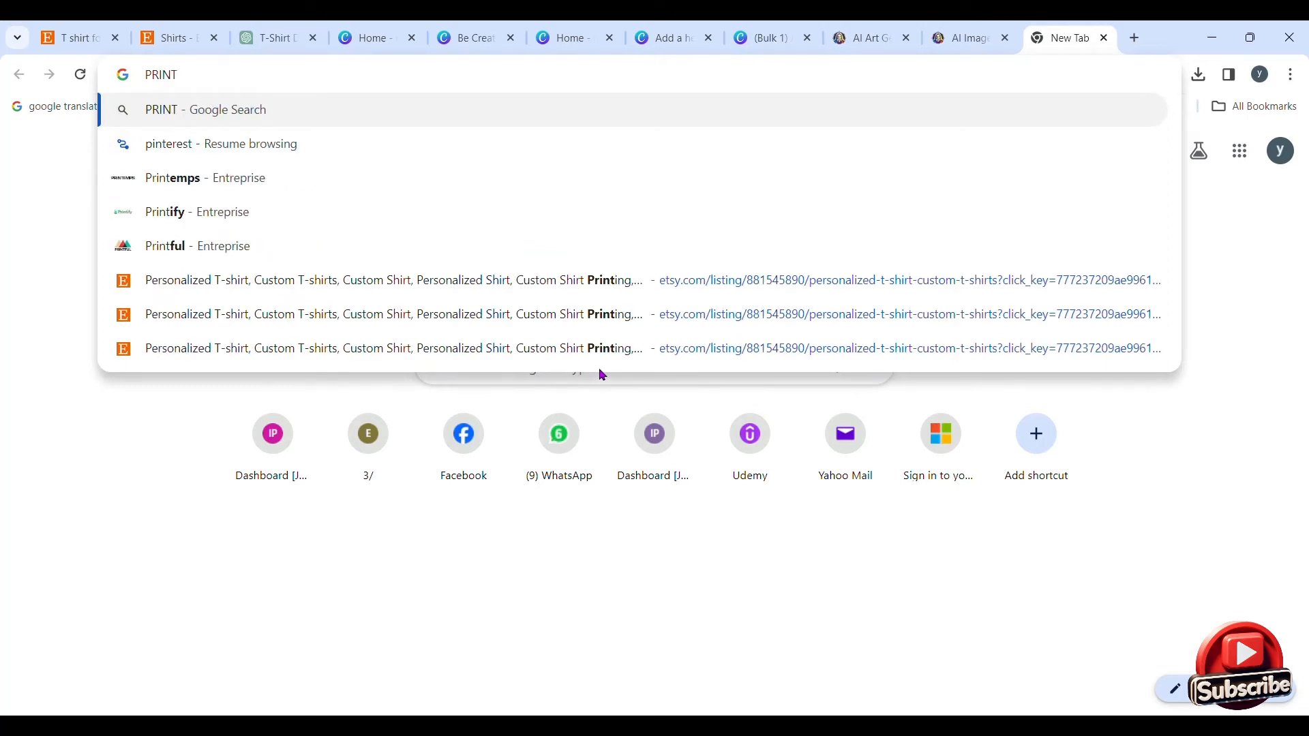
text(IFY)
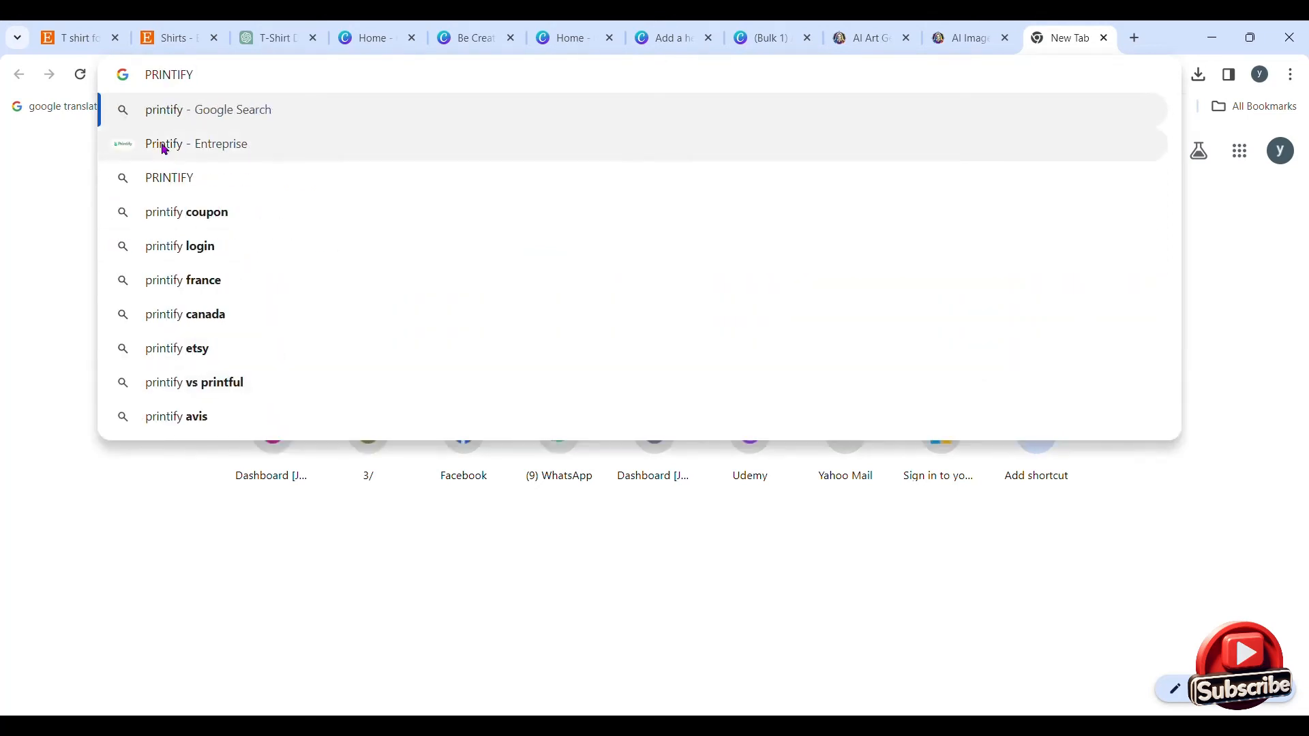
click(174, 213)
key(alt+Left)
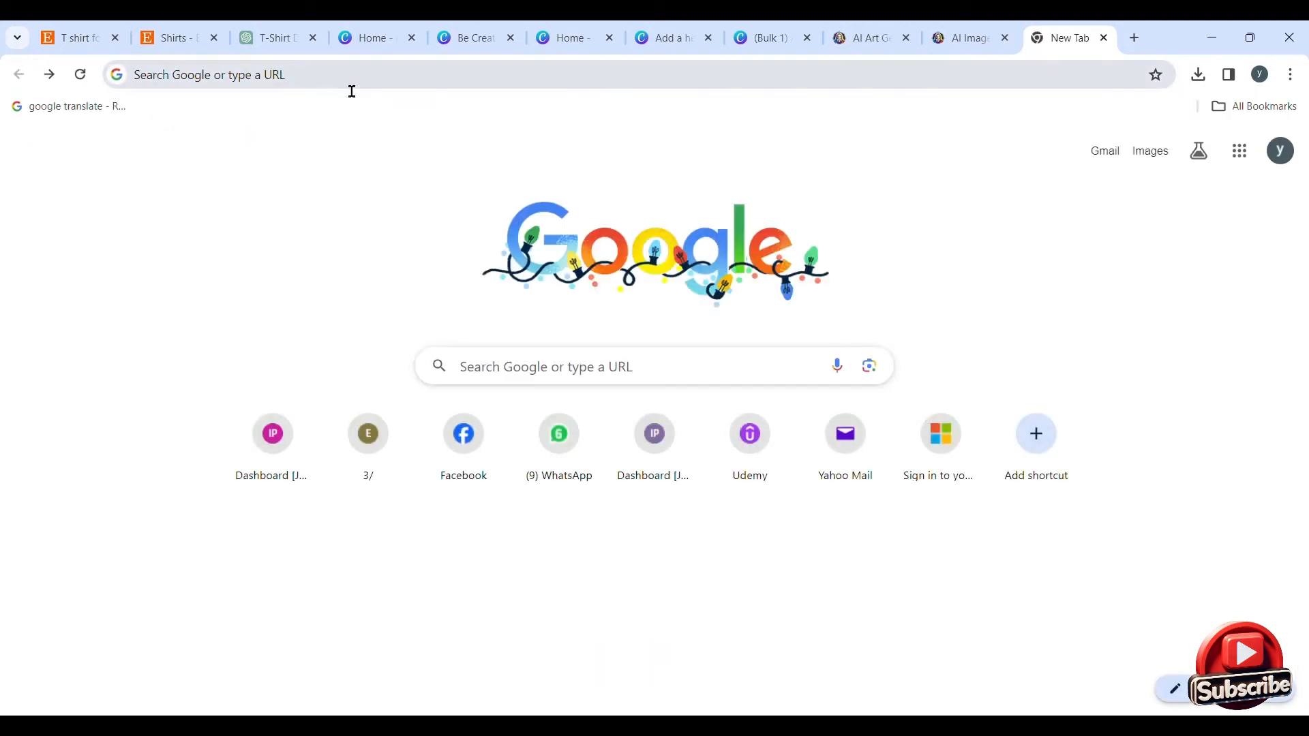
Open the printify.com website and log in with the Google account.
click(341, 85)
text(PRINTIFY.COM)
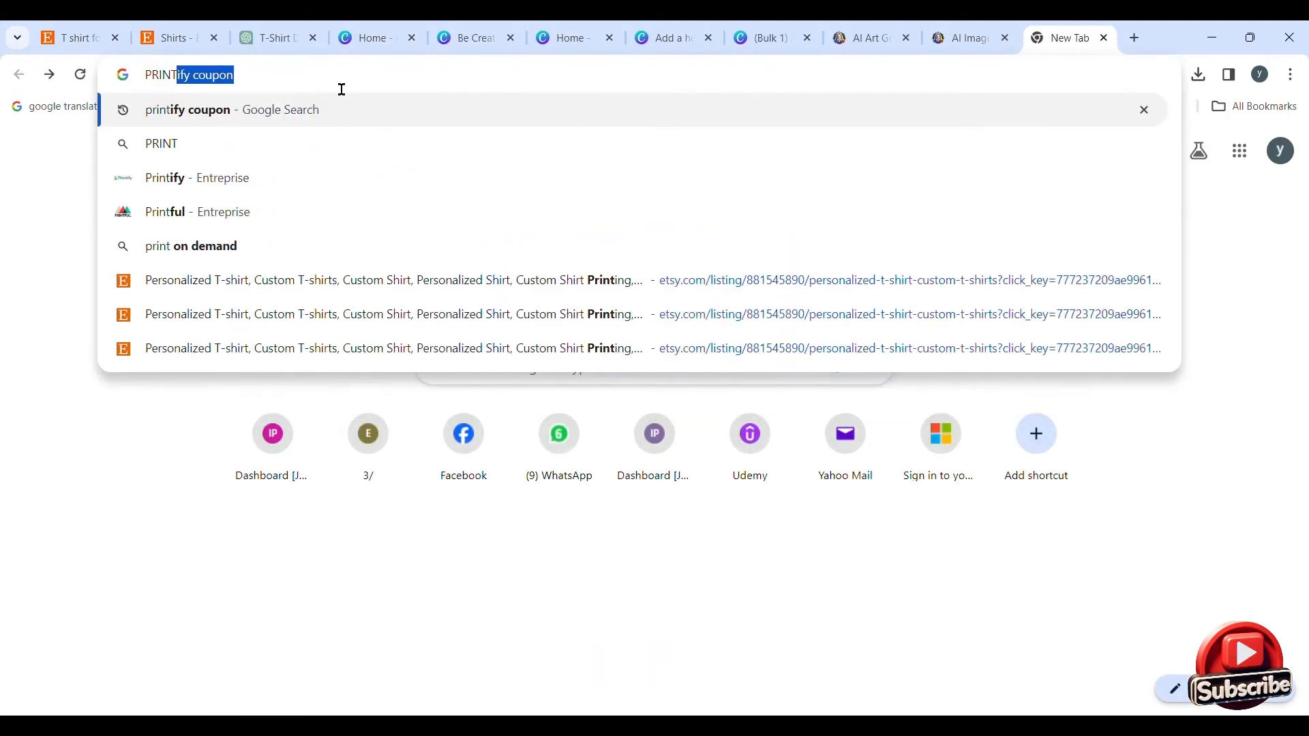
key(Return)
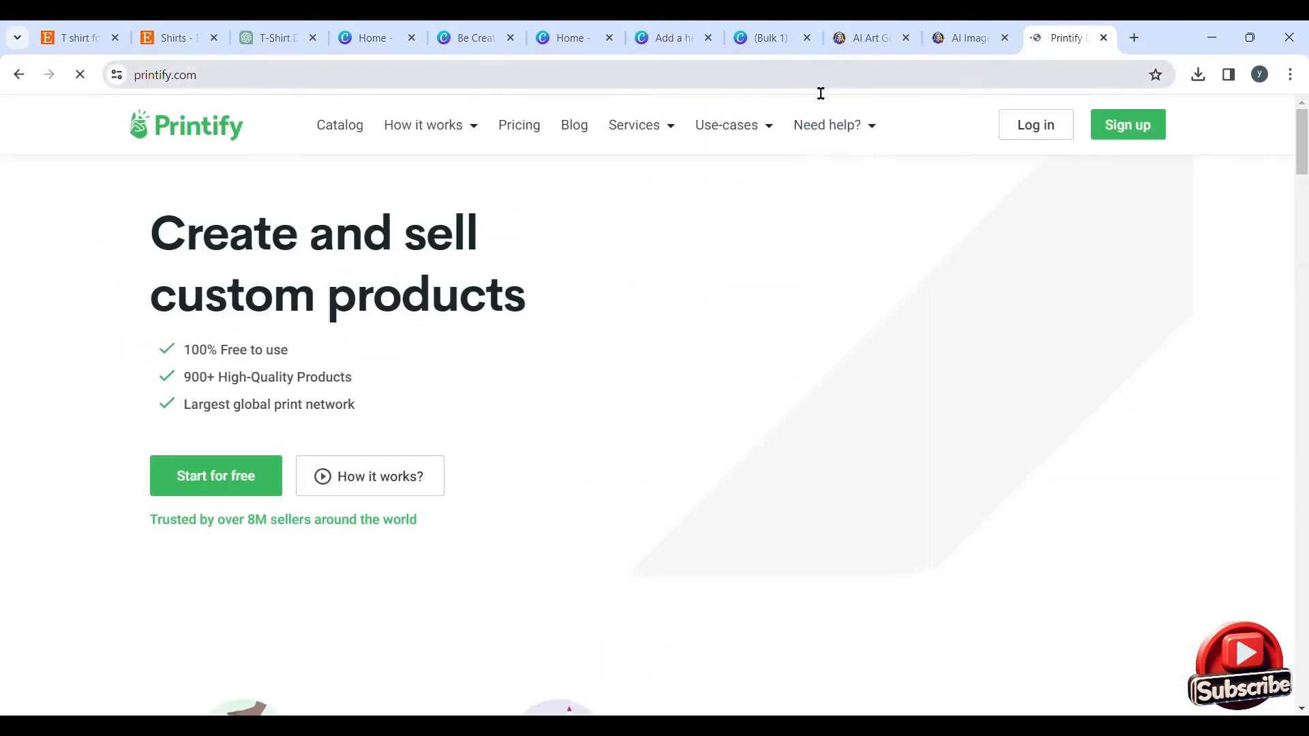
click(1042, 132)
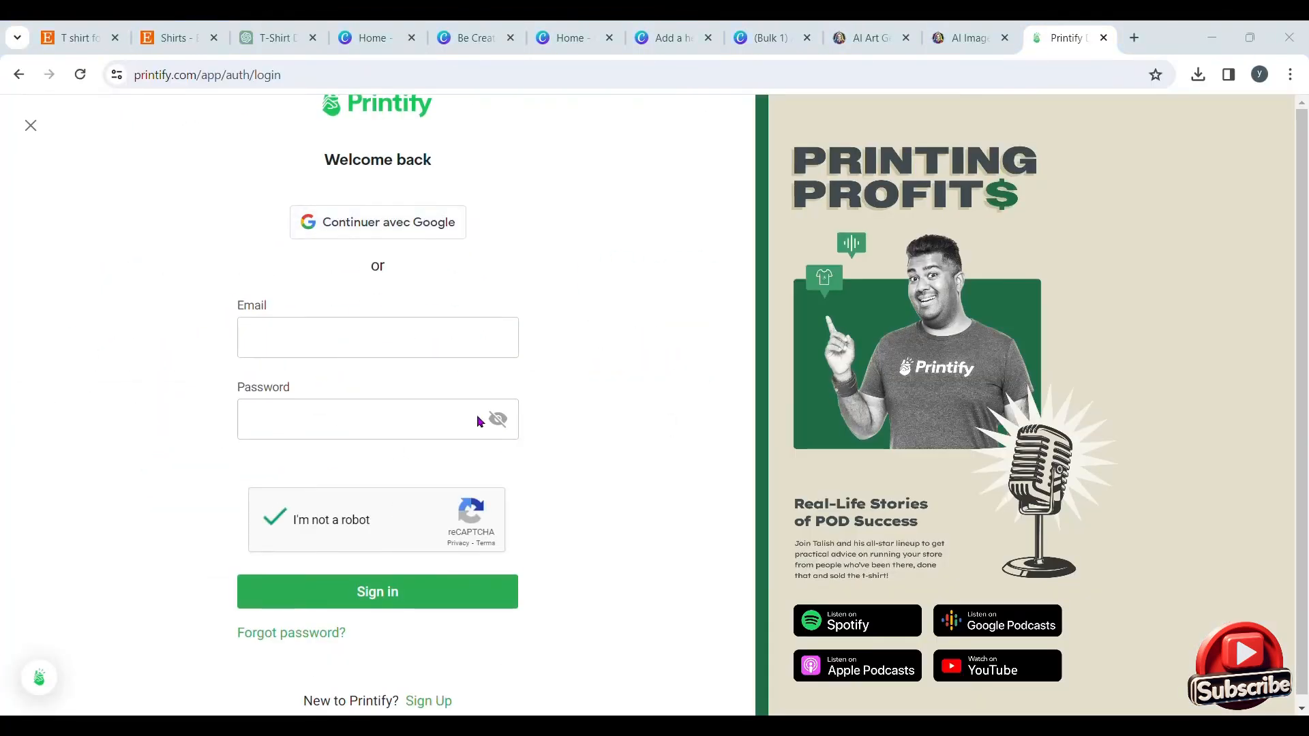
click(363, 240)
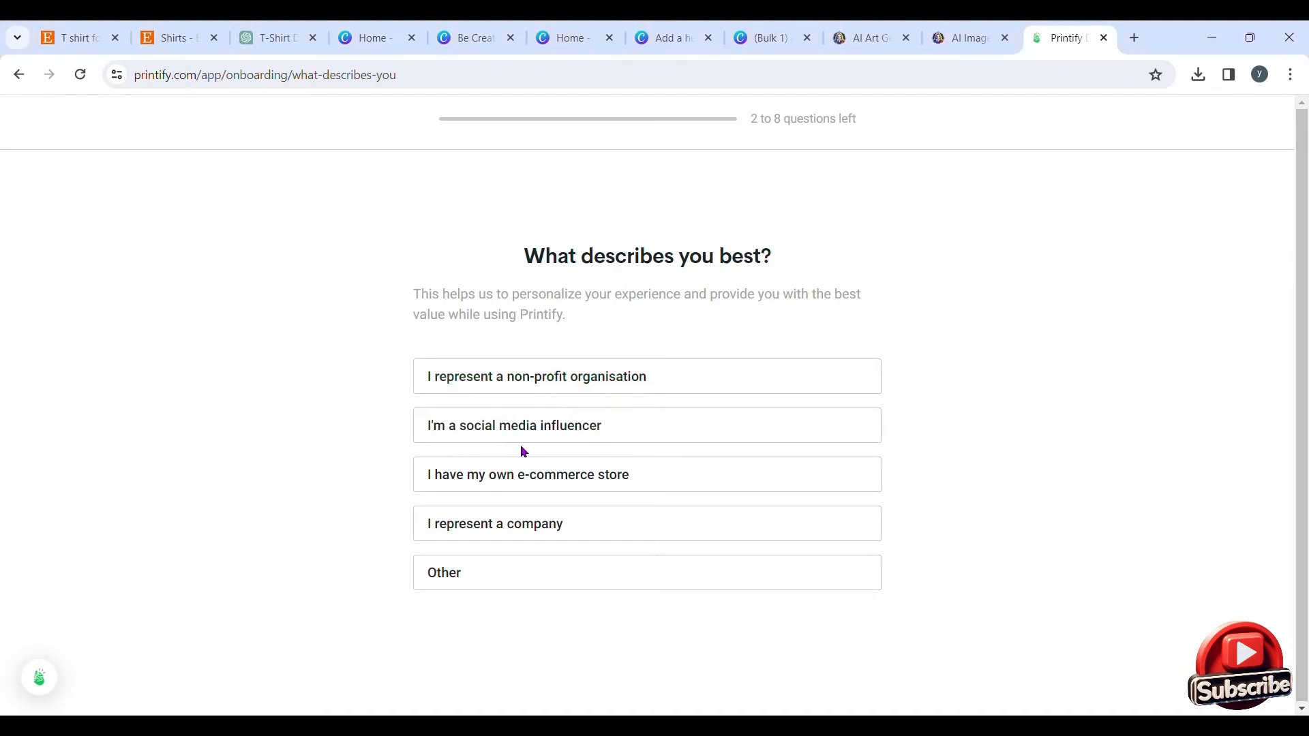
Answer the onboarding questions with own e-commerce store, grow my current business, designing products, and Other as the referral source.
click(539, 486)
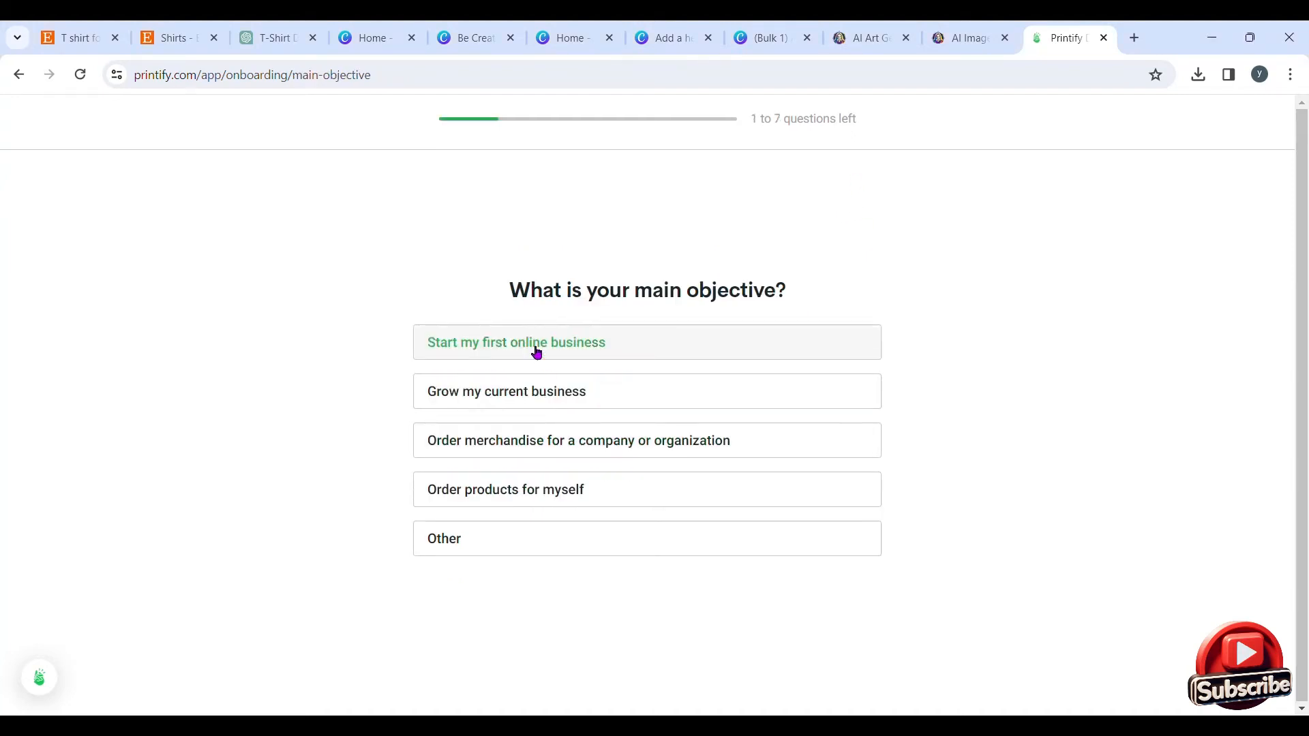
click(496, 394)
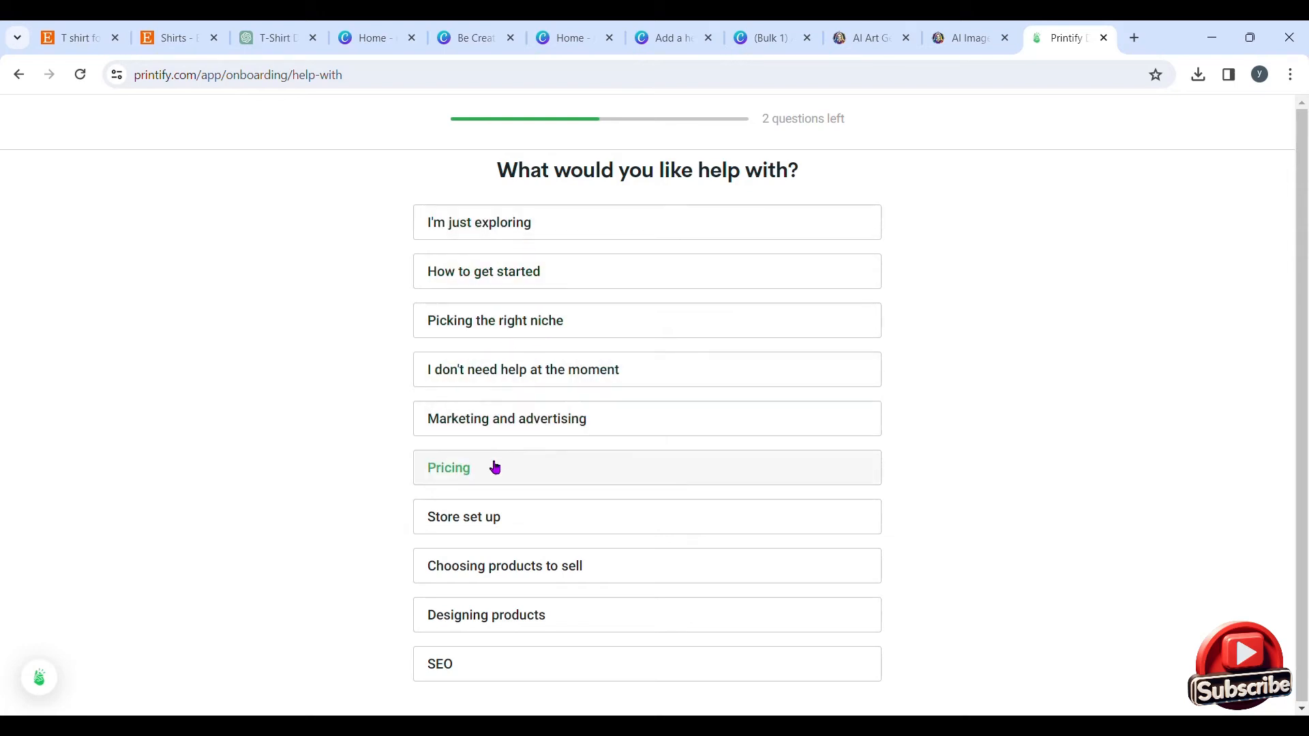
click(491, 621)
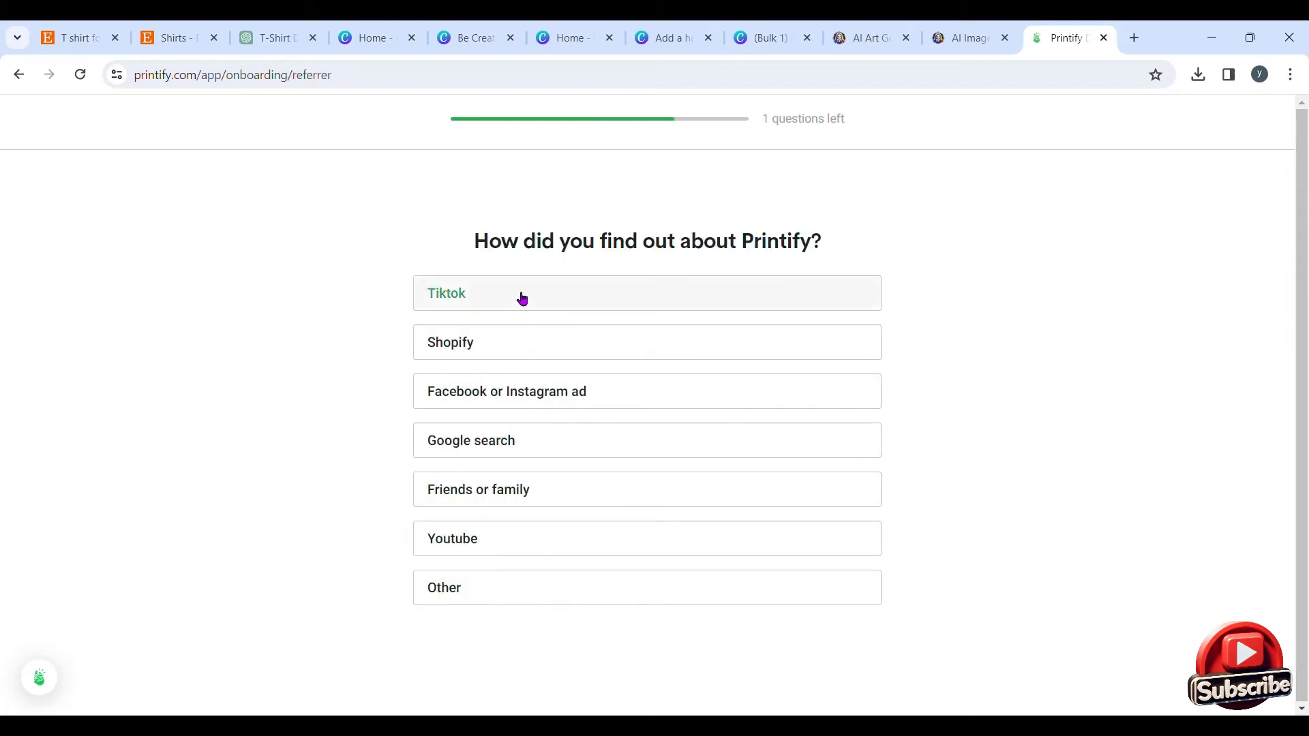
click(459, 574)
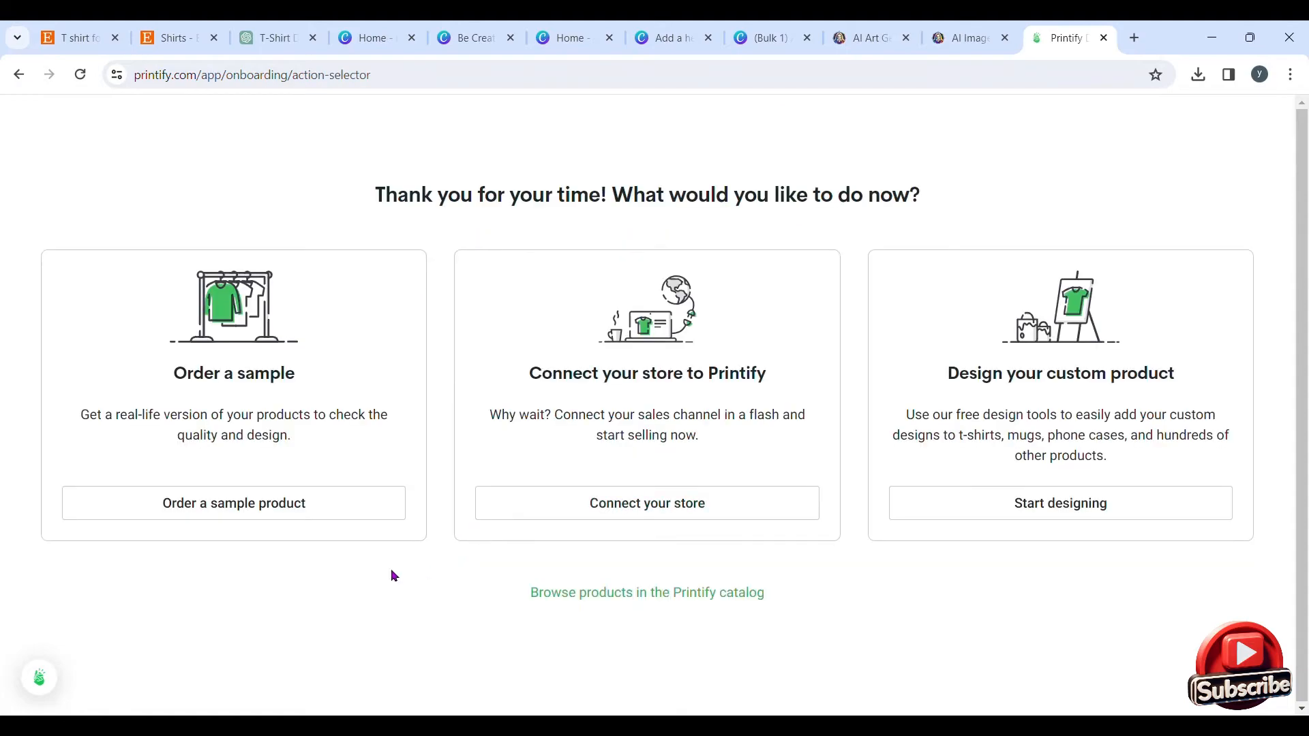
Start designing a custom product and choose the Gildan 64000L Women's Softstyle Tee from the T-shirts category.
click(944, 509)
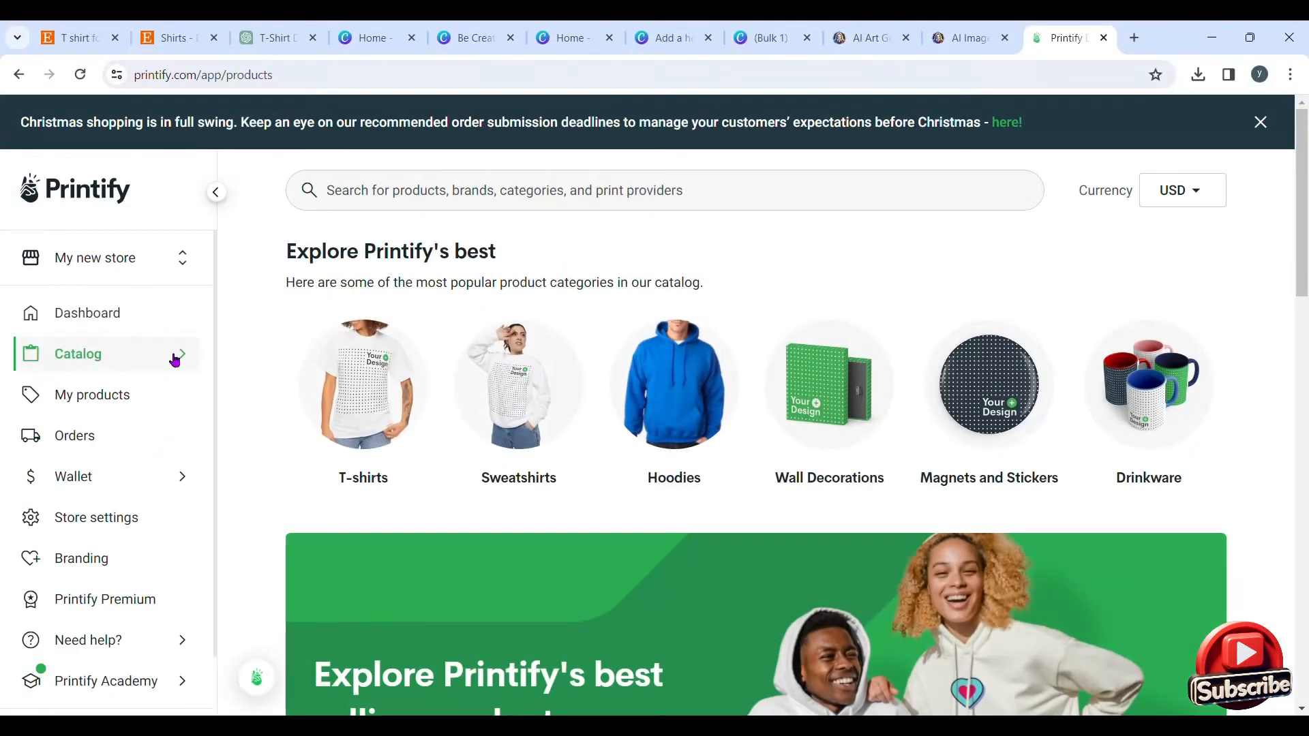
click(372, 413)
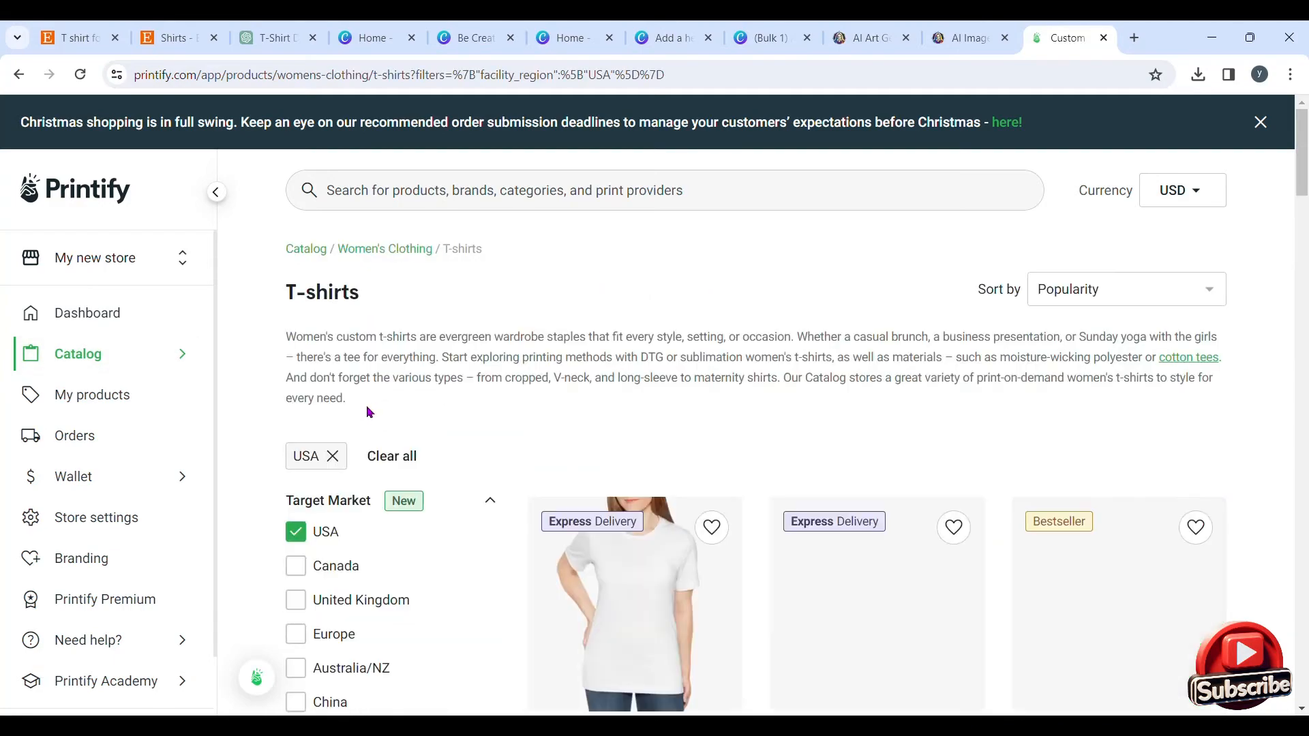
scroll(546, 355, down, 10)
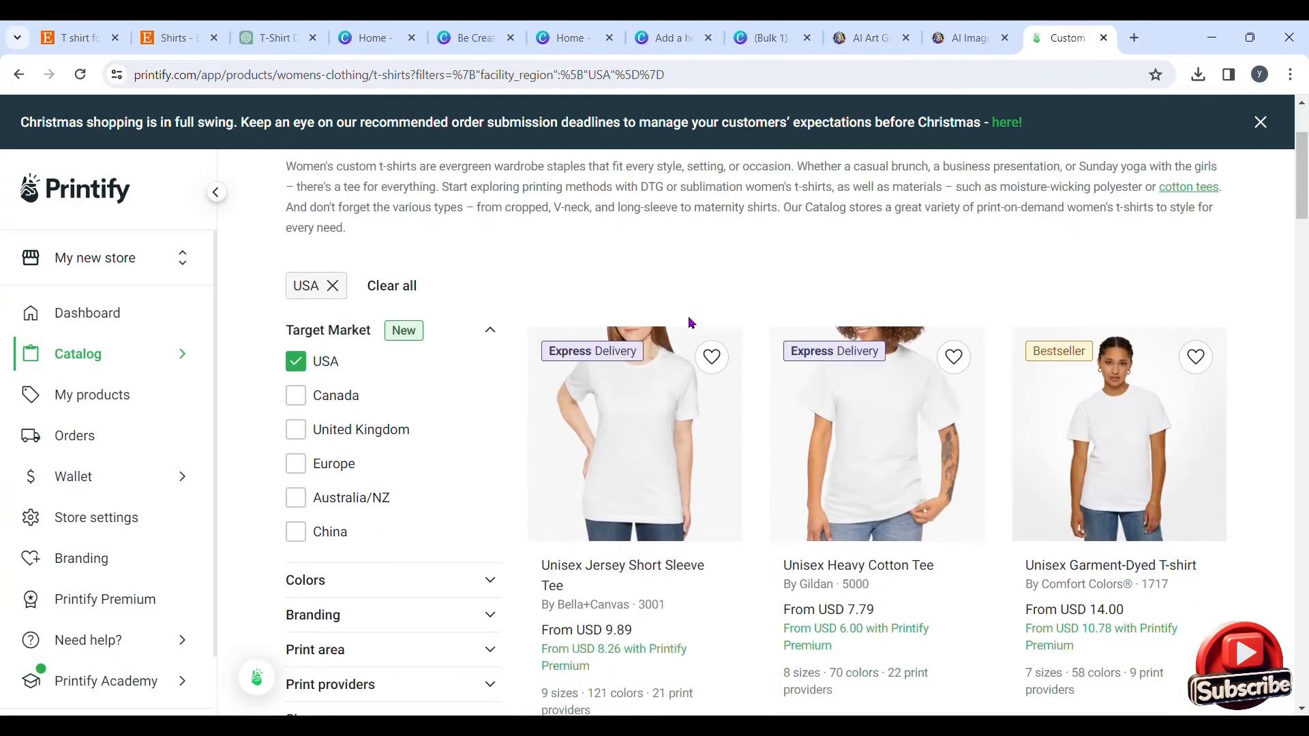
scroll(700, 349, down, 10)
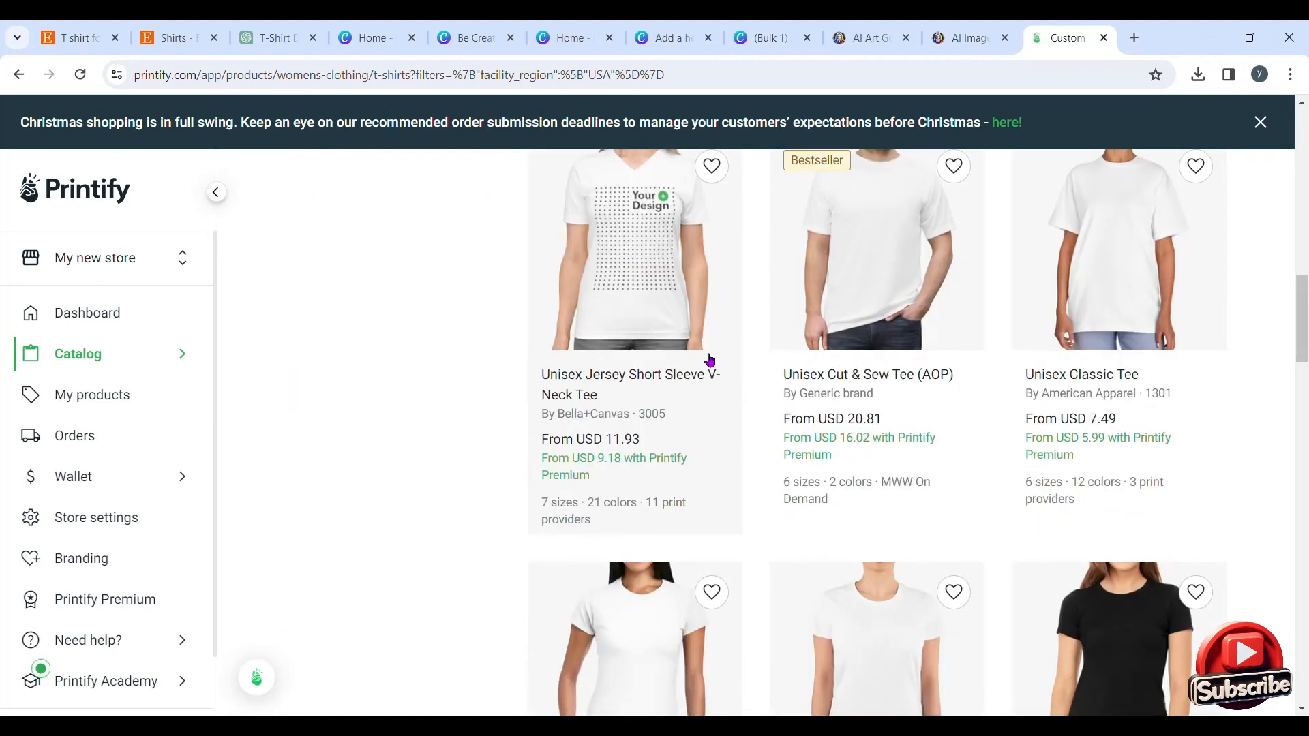
scroll(677, 391, up, 5)
scroll(677, 391, up, 10)
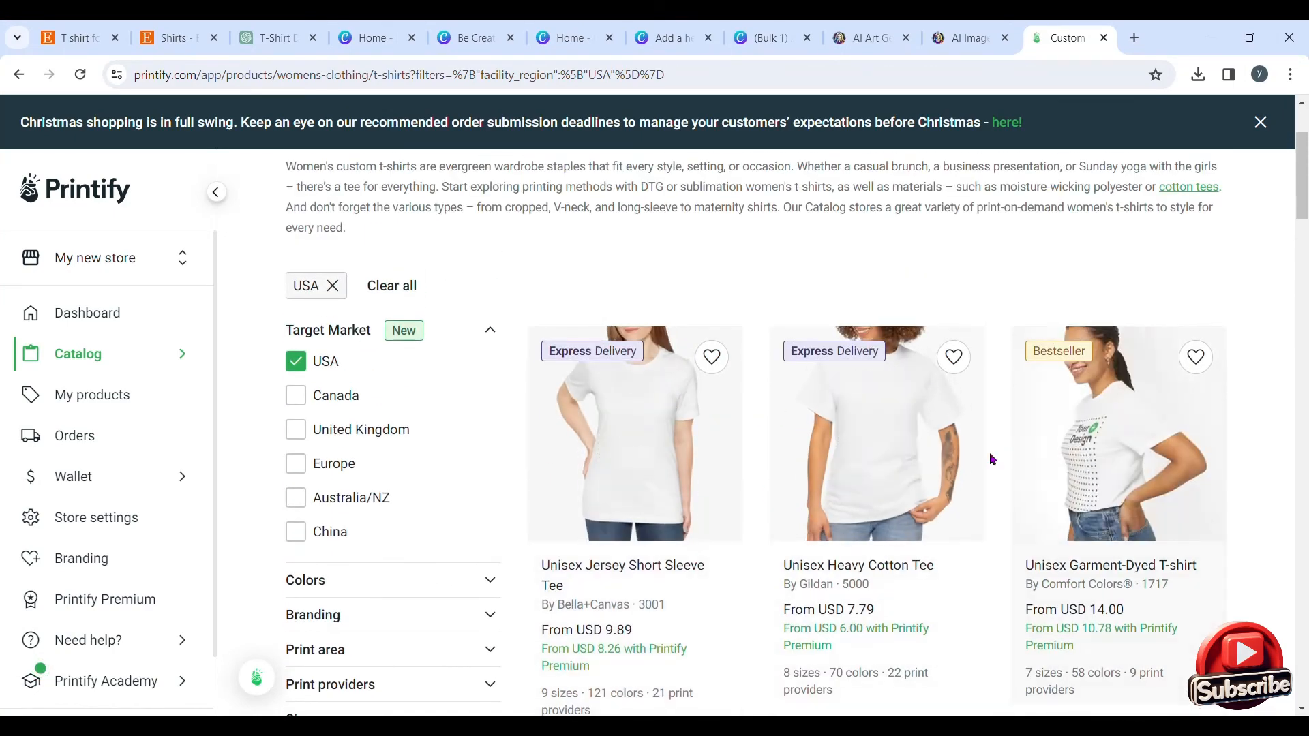
scroll(1045, 449, down, 4)
scroll(1045, 449, down, 10)
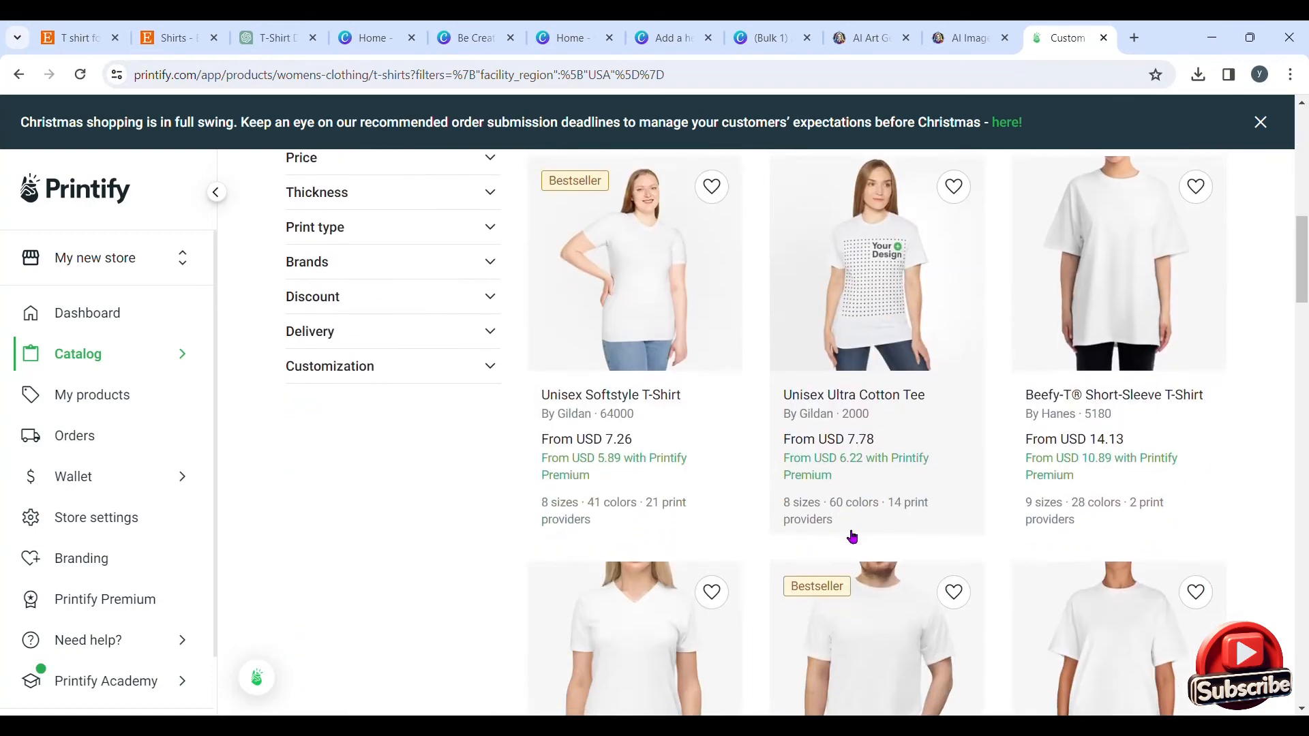
scroll(652, 480, down, 5)
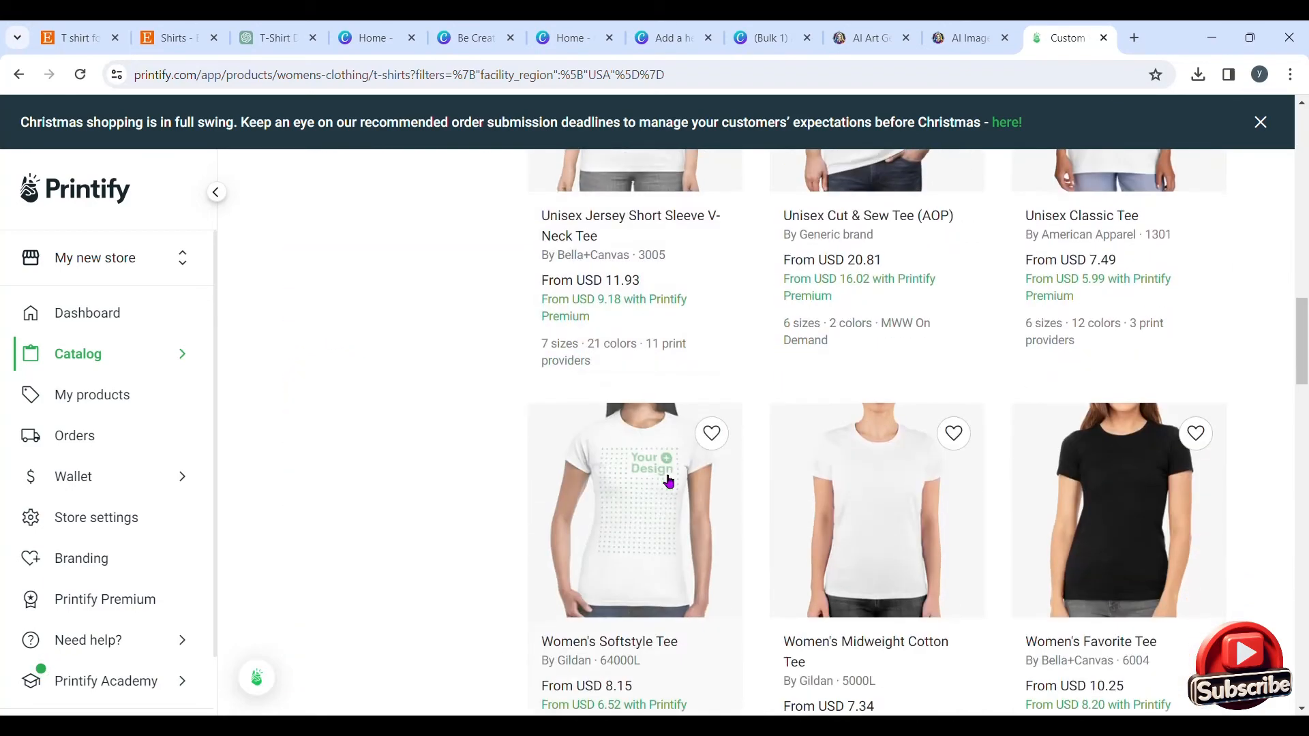
click(632, 514)
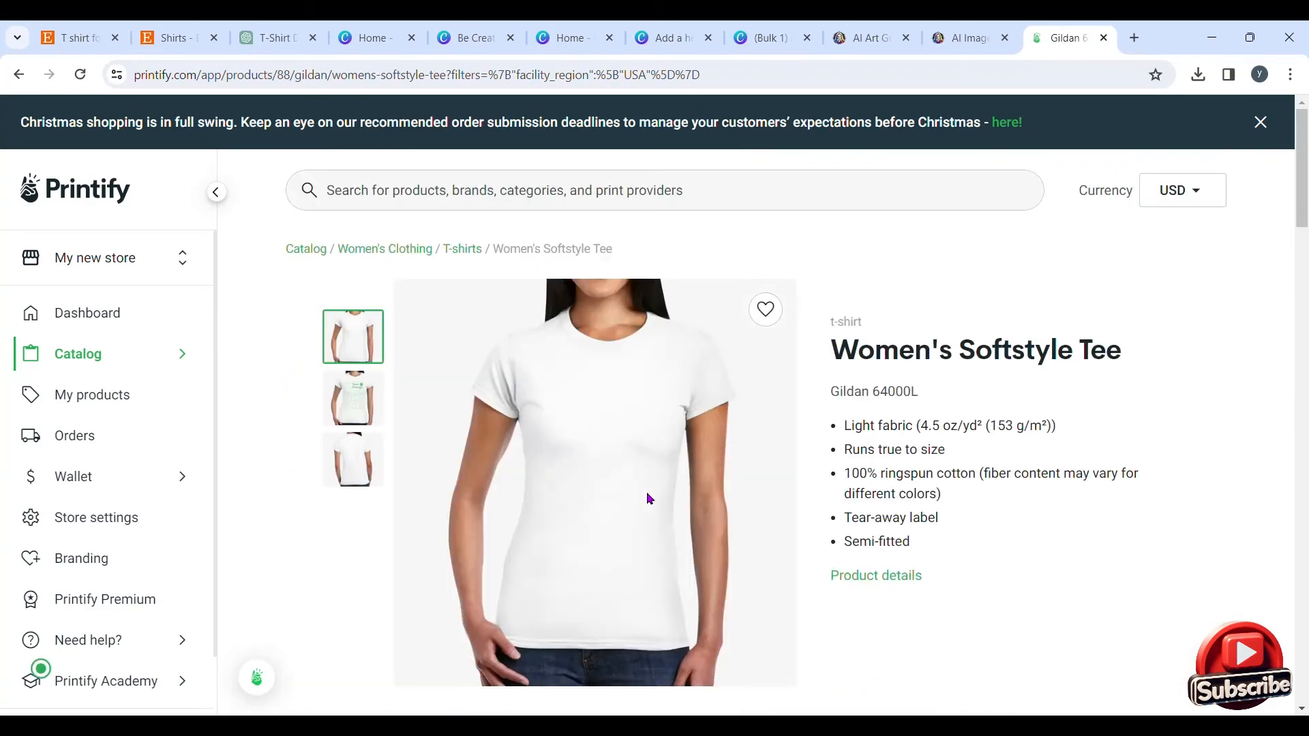
Compare the available print providers for the Women's Softstyle Tee and start designing with Monster Digital.
scroll(682, 491, down, 8)
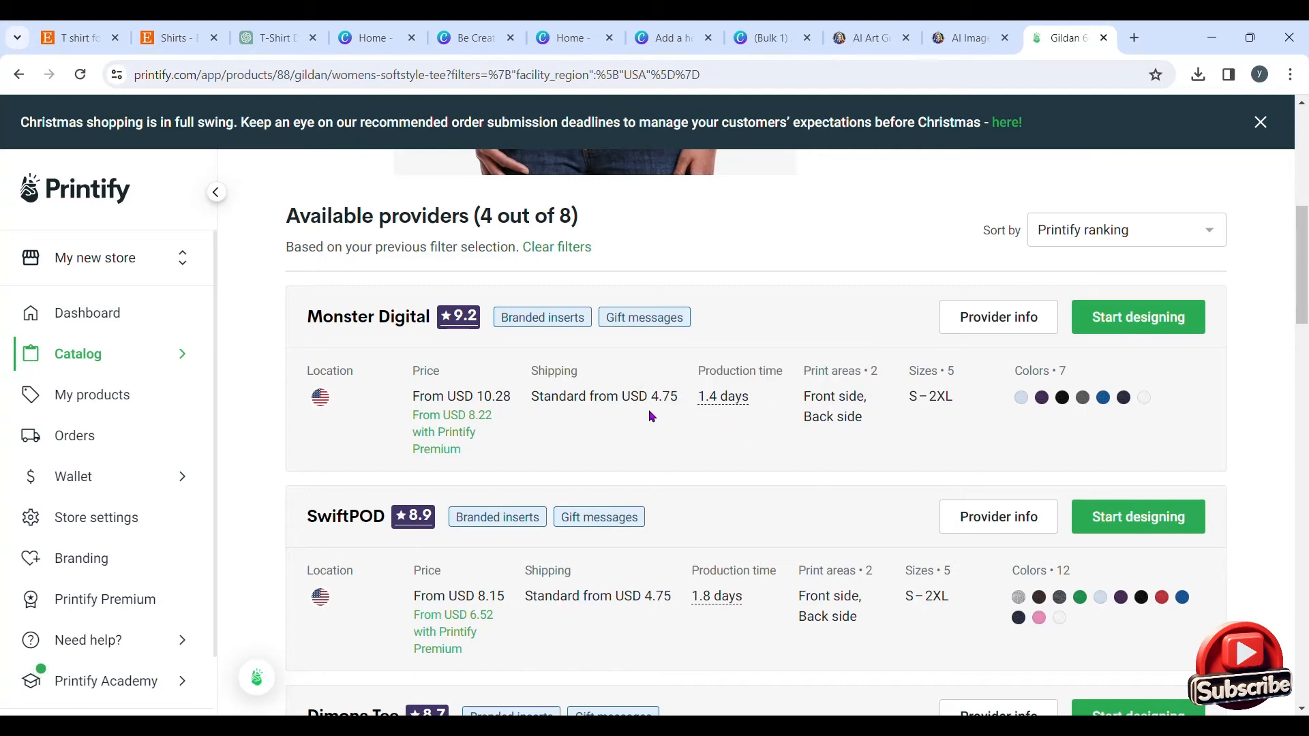
scroll(386, 543, down, 1)
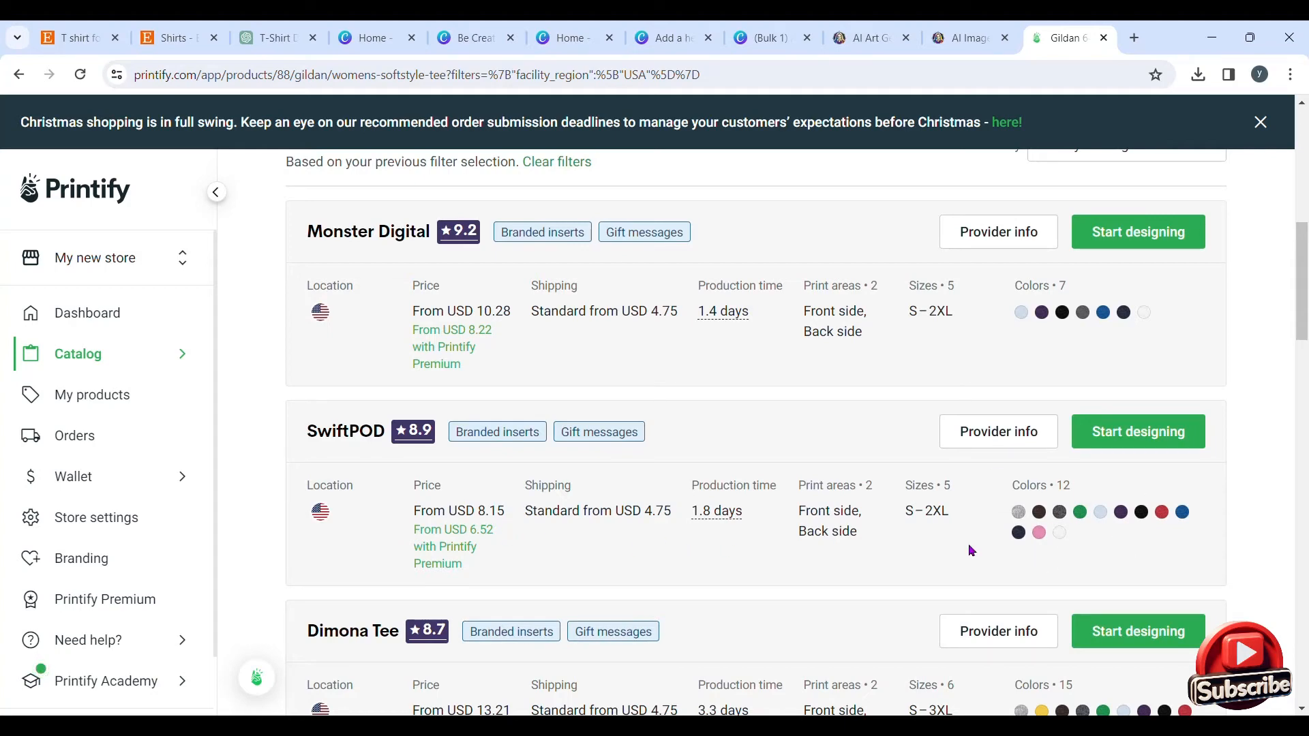
scroll(918, 514, down, 2)
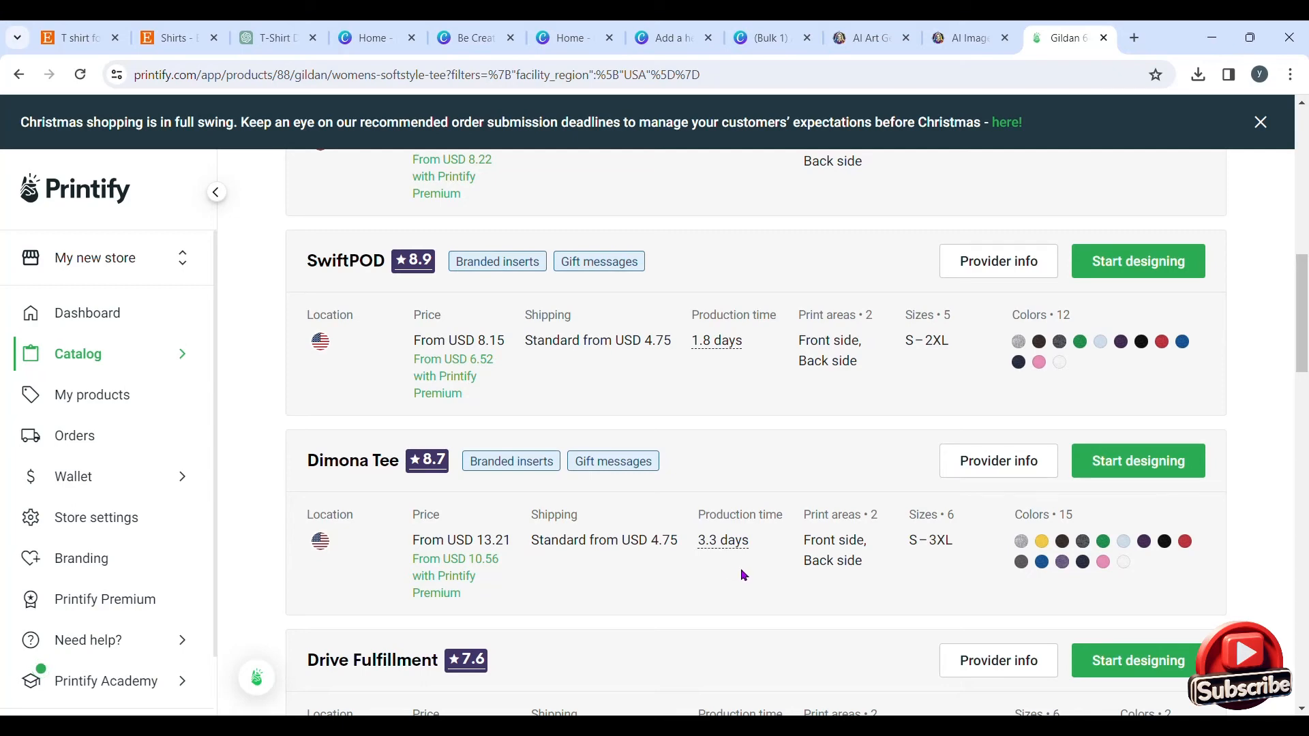
scroll(469, 595, down, 1)
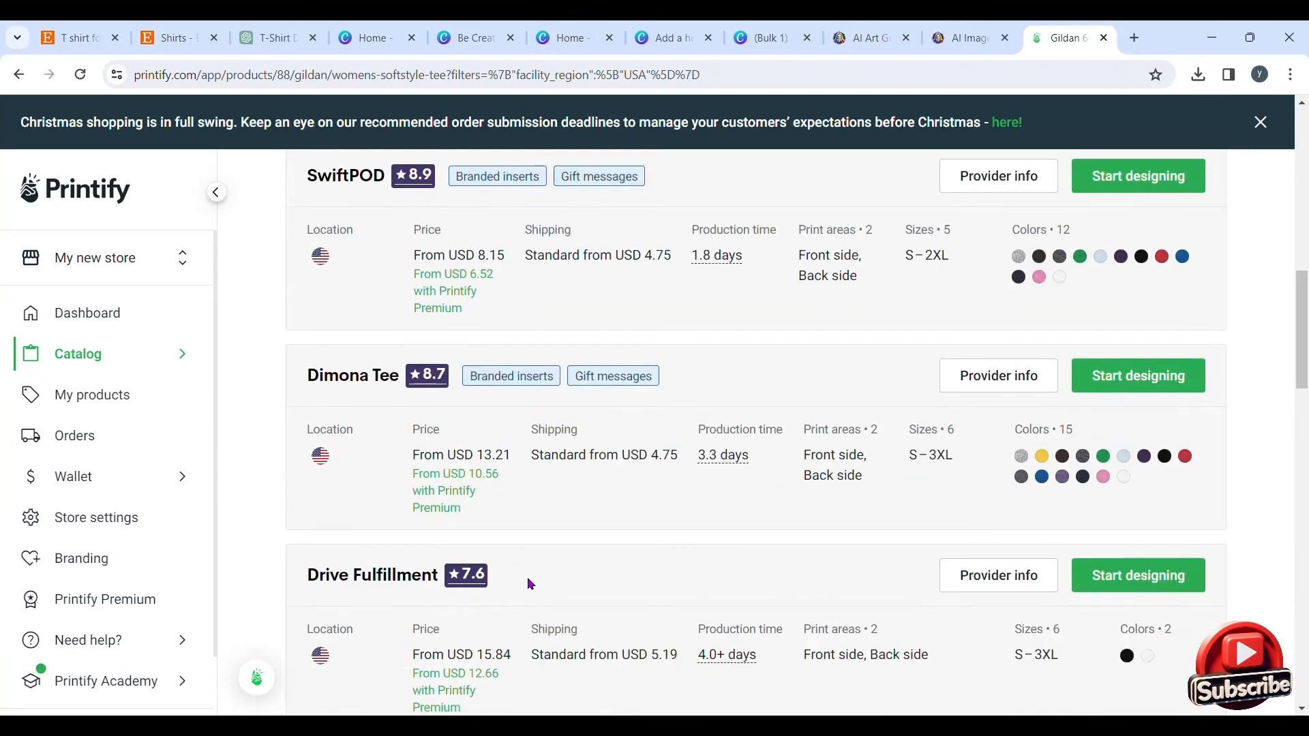
scroll(418, 577, down, 1)
scroll(429, 571, up, 5)
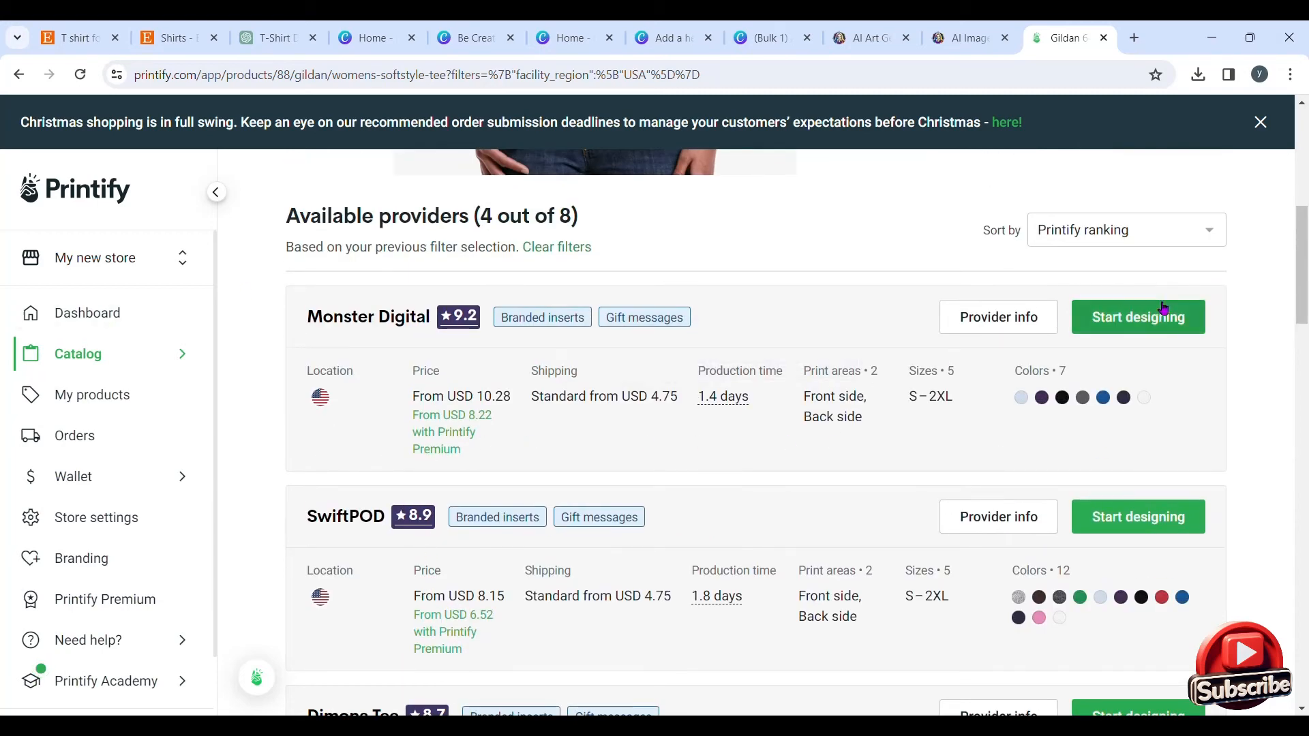
click(1142, 323)
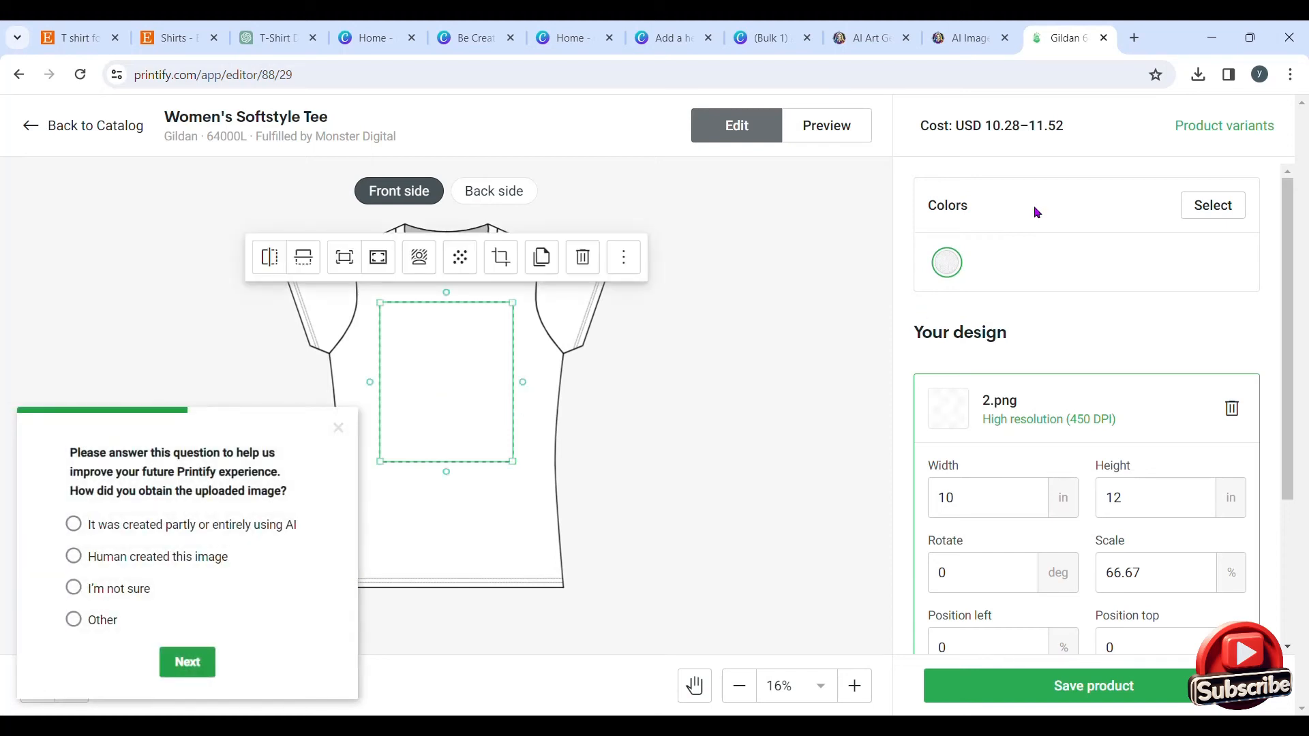
Add Black to the tee's colors and compare the design on the white and black shirts.
click(1213, 205)
click(1119, 248)
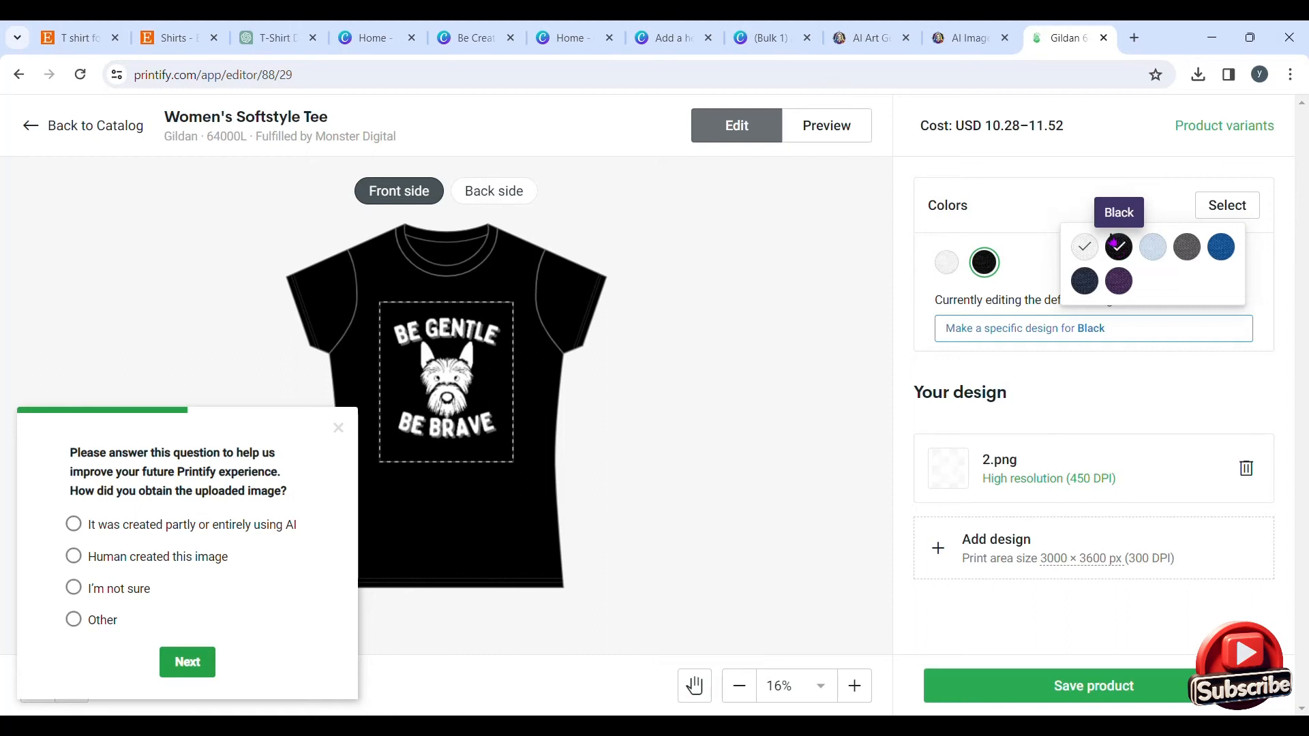
click(811, 369)
click(947, 263)
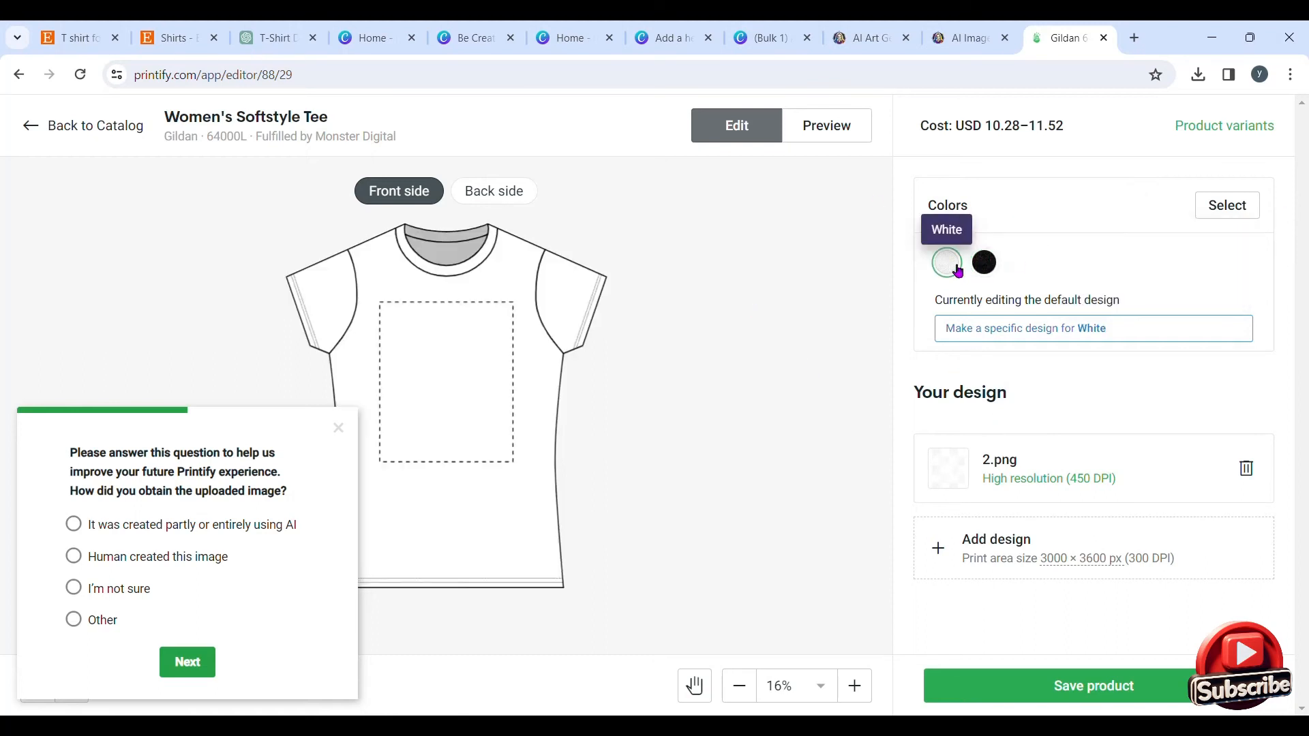
click(985, 262)
Add Royal, Purple and Light Blue to the tee's colors.
click(1227, 206)
click(1248, 253)
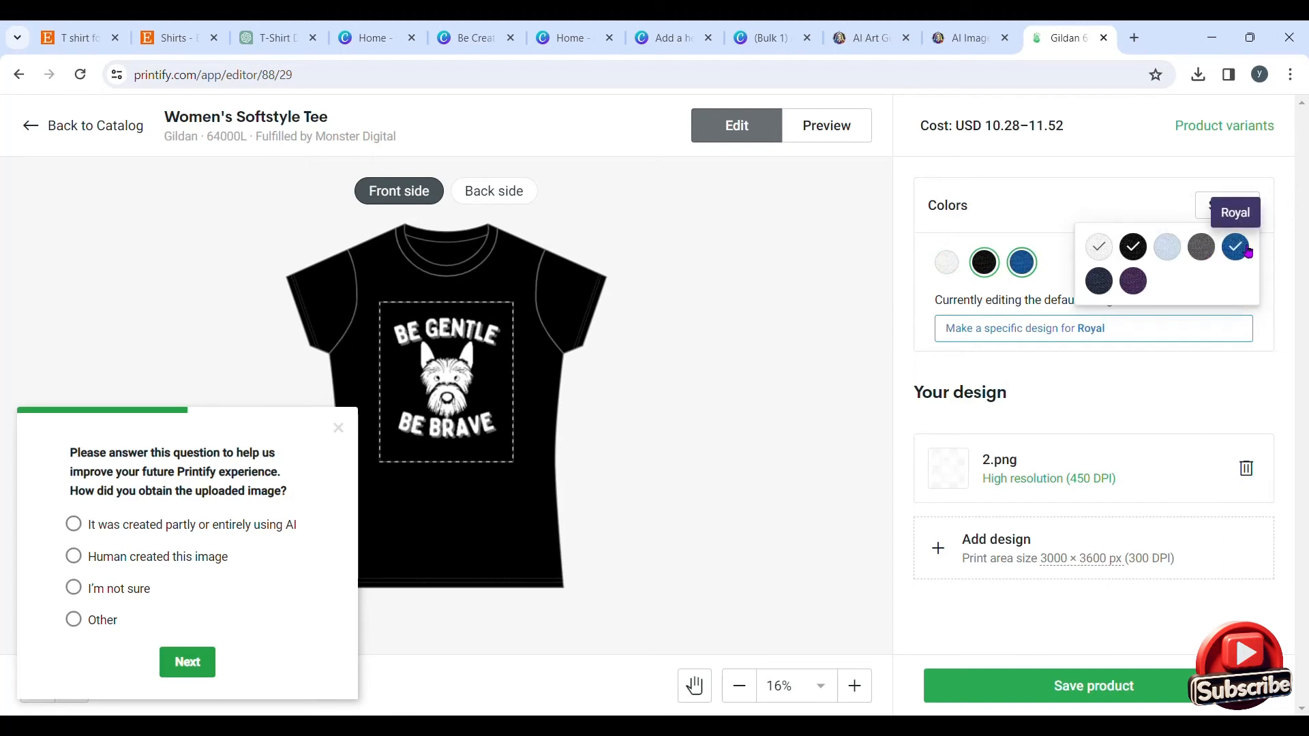
click(1139, 287)
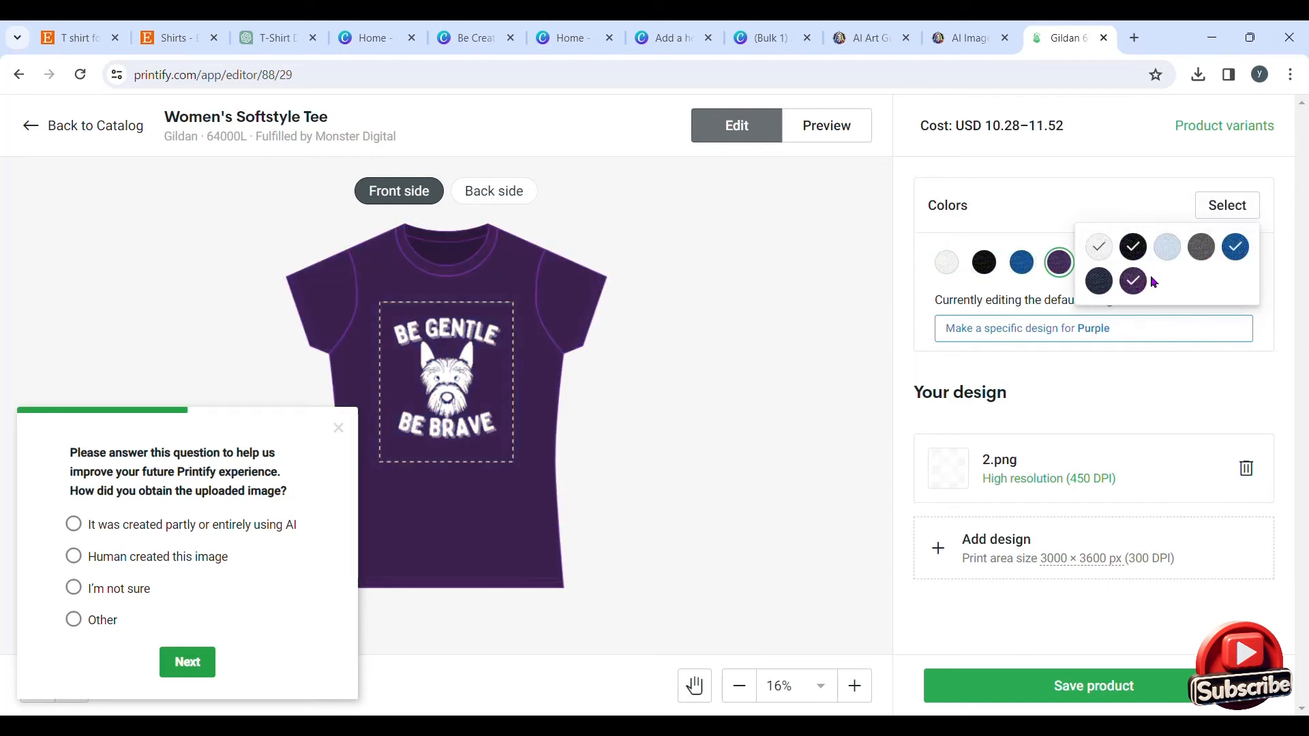
click(1179, 254)
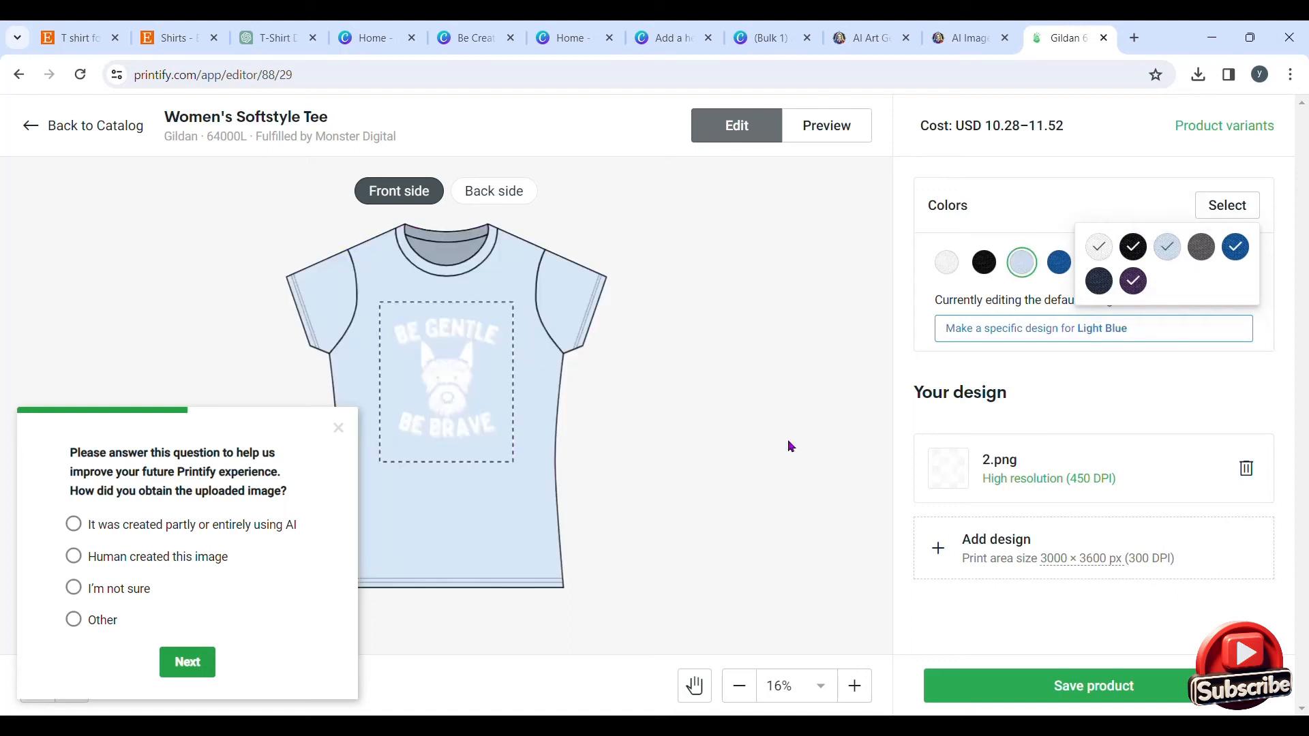
click(756, 455)
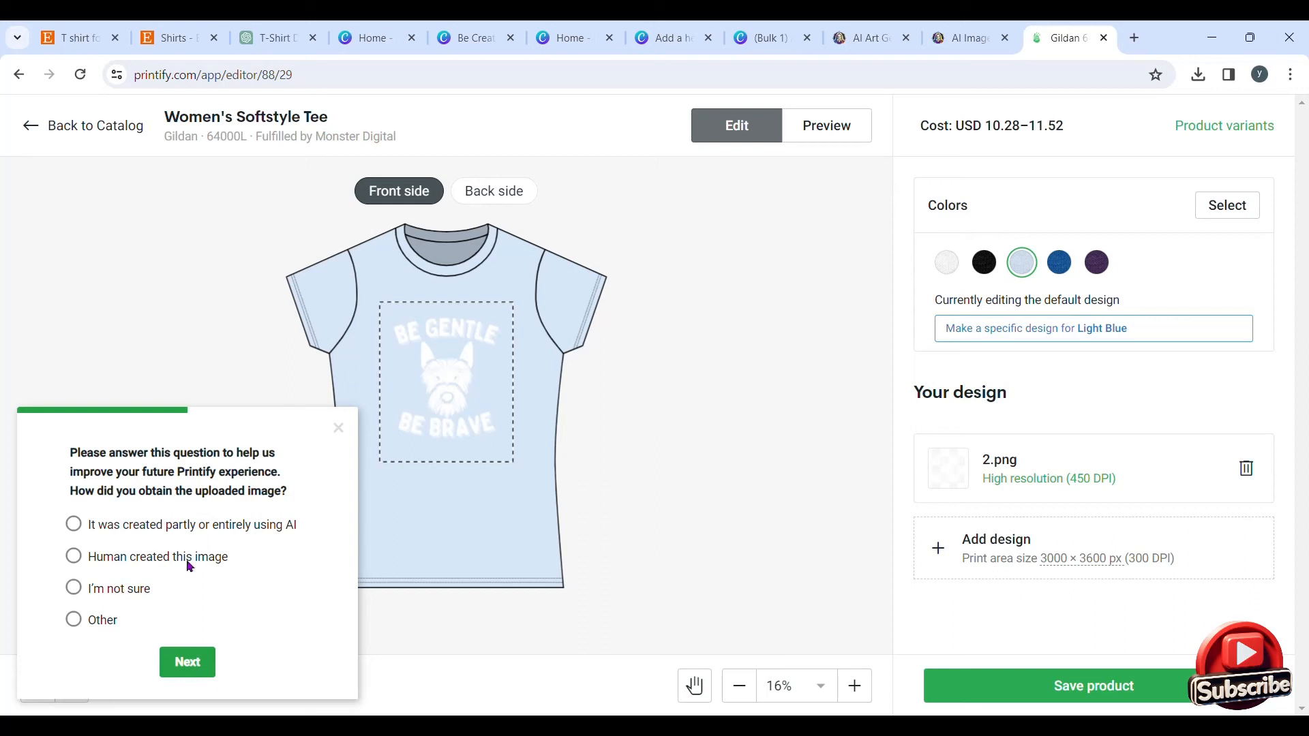
Answer the image-origin survey with "Human created this image" and finish it without a comment.
click(75, 557)
click(189, 664)
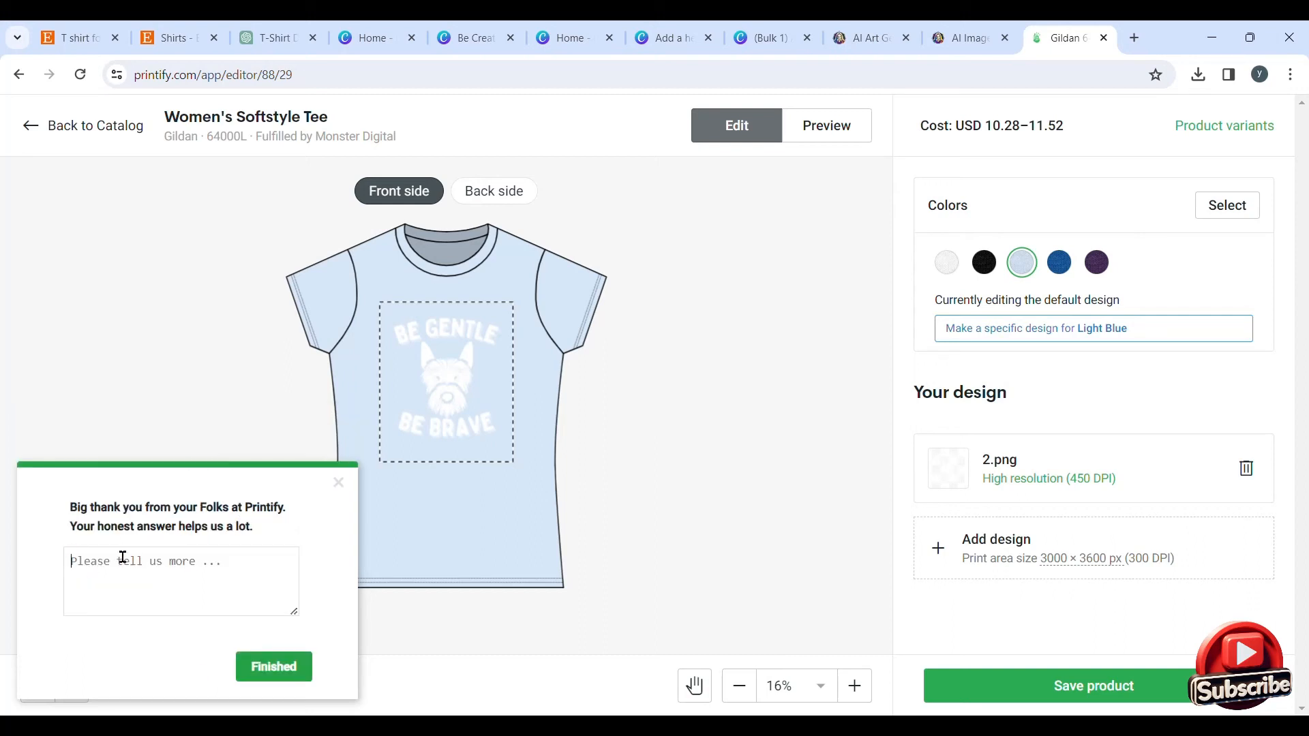
click(285, 670)
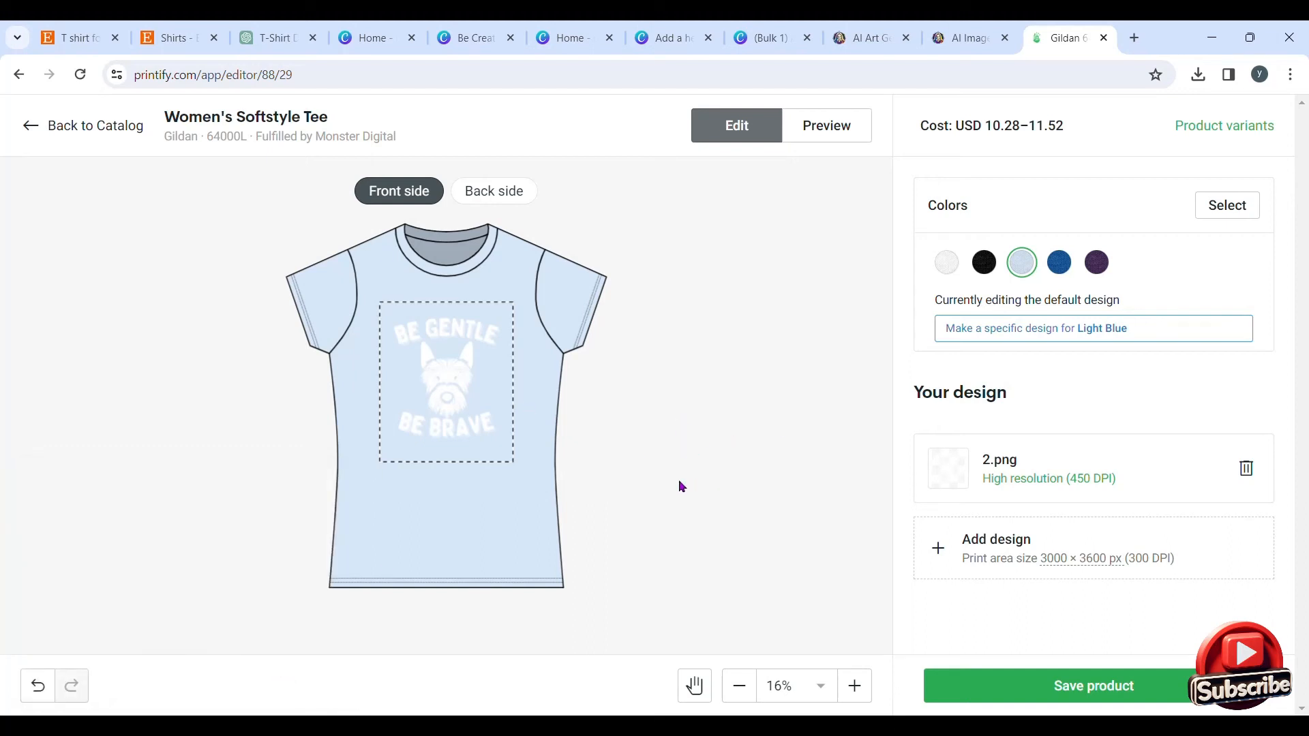
Preview the BE GENTLE, BE BRAVE mockup and check the design on each of the selected shirt colors.
scroll(678, 480, down, 2)
scroll(723, 480, up, 2)
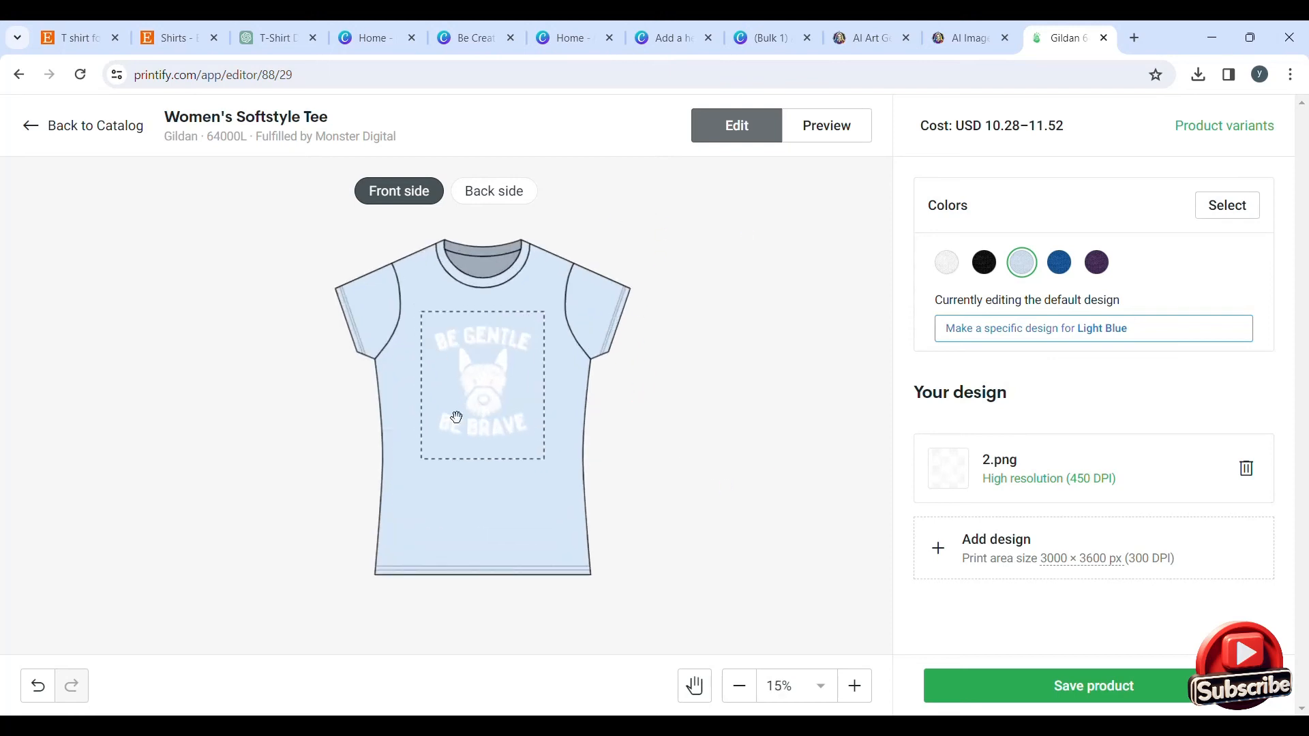
click(824, 135)
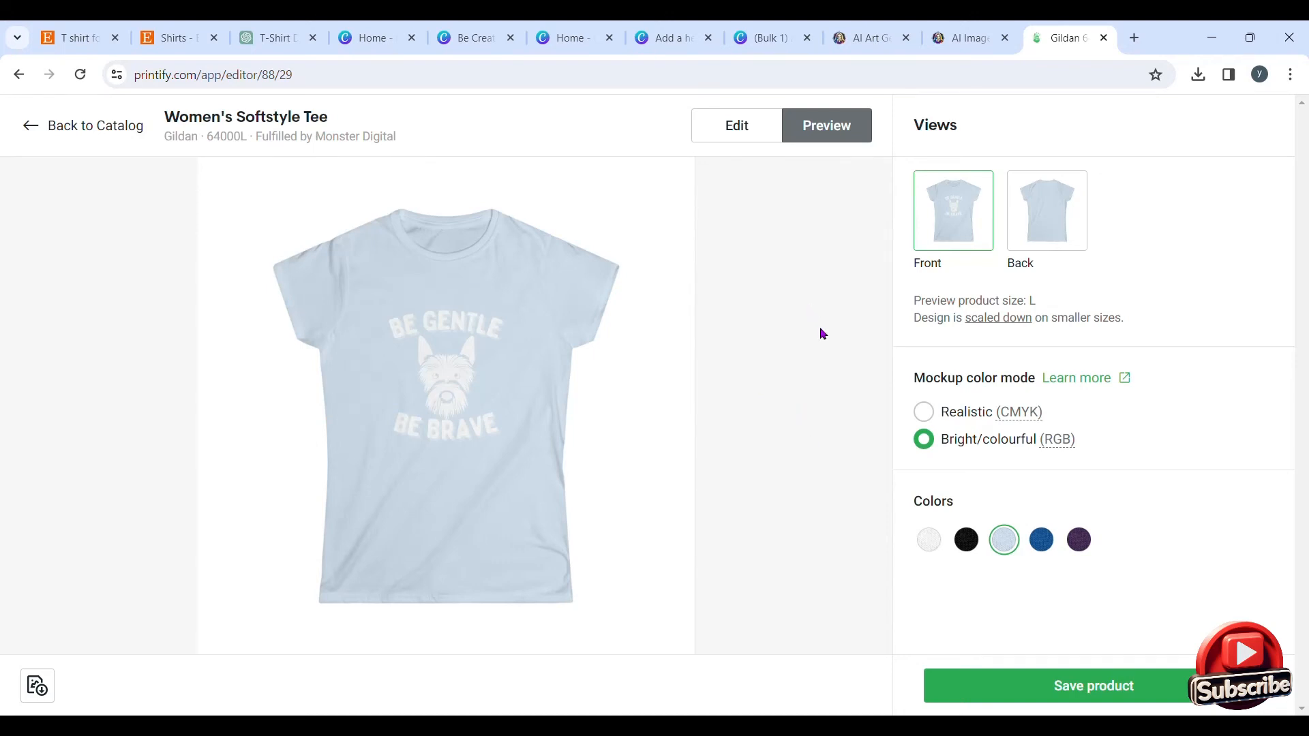
click(1043, 542)
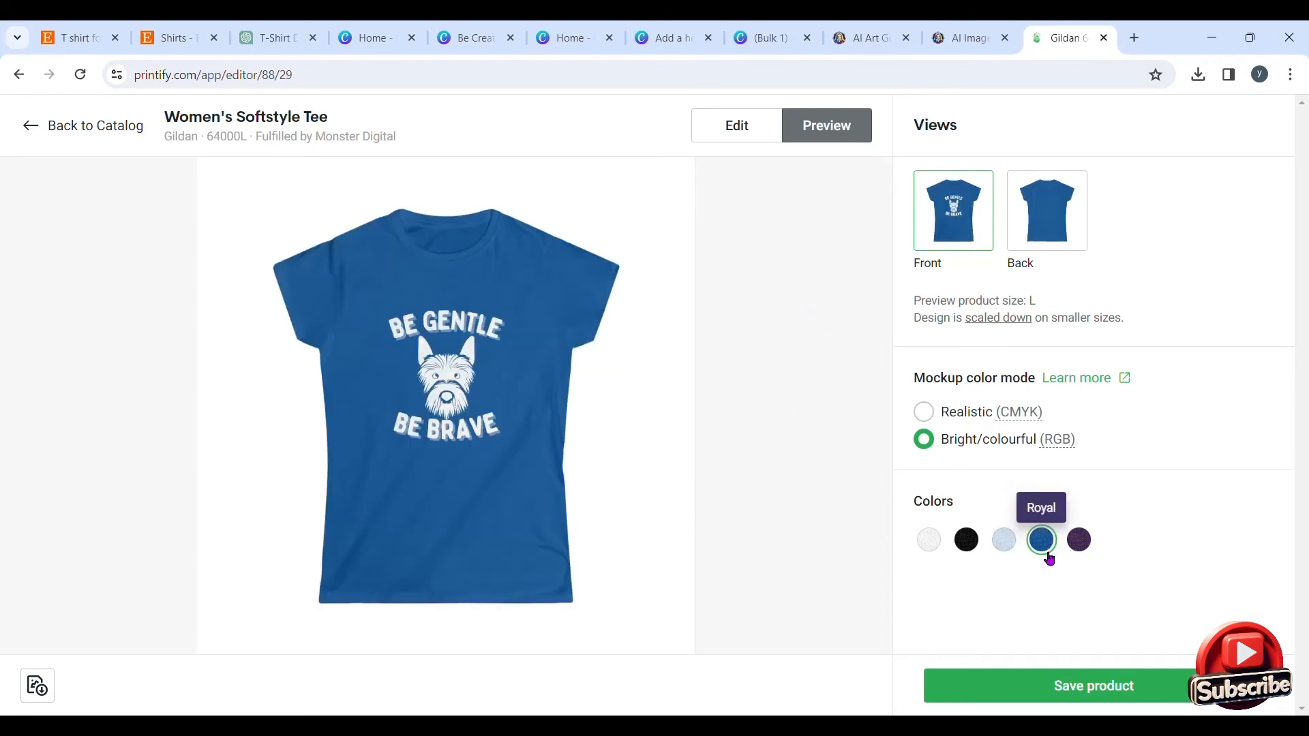
click(1080, 542)
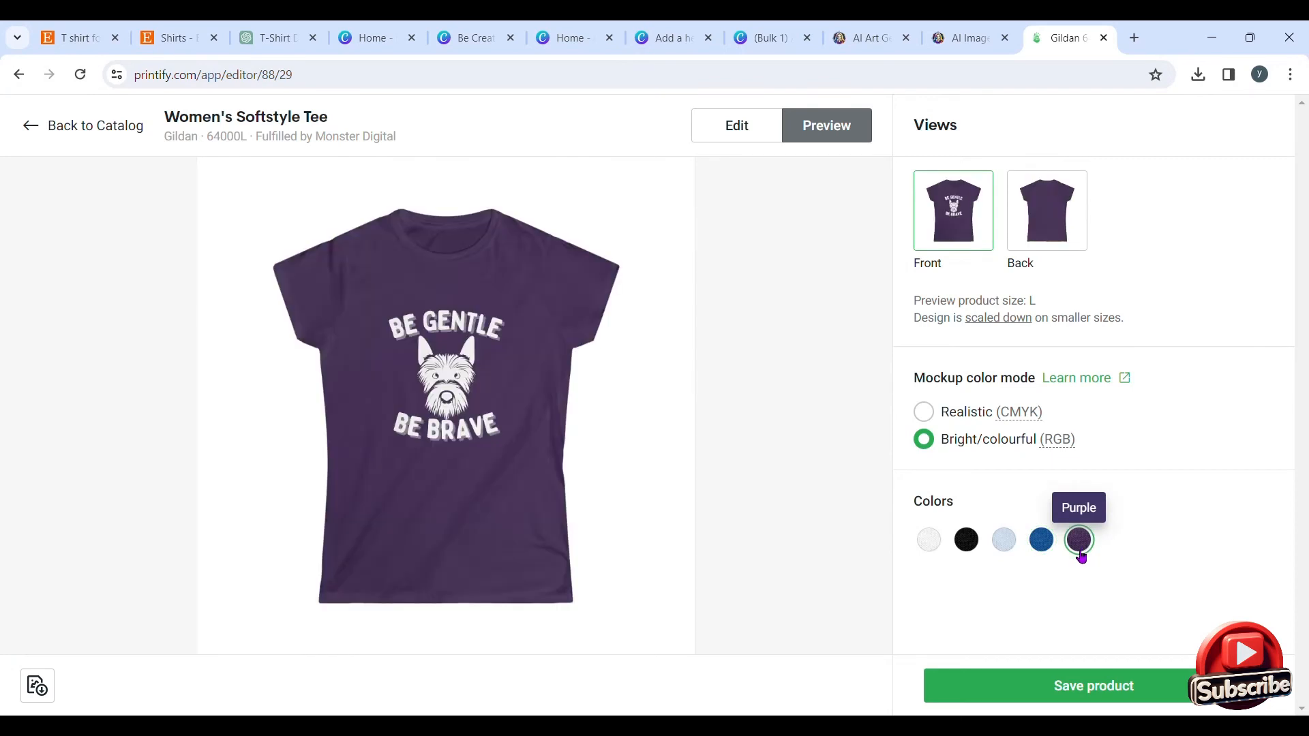
click(939, 549)
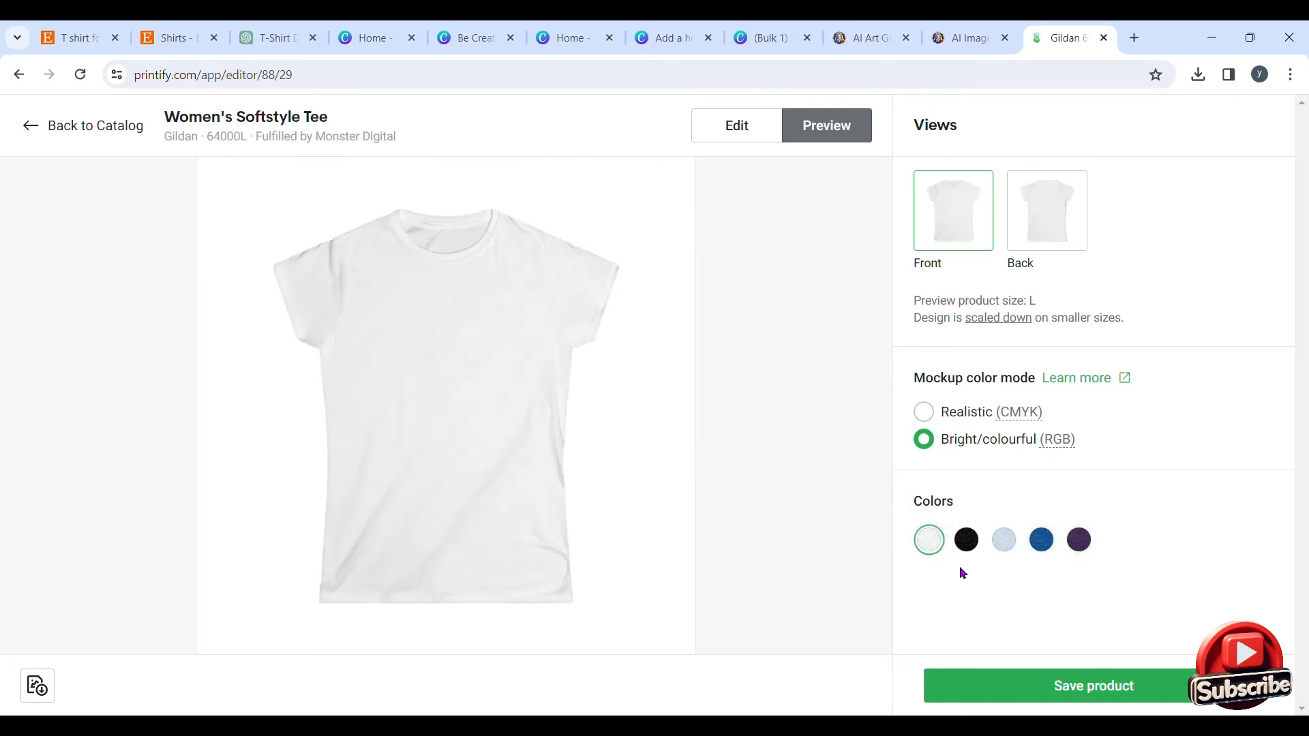
click(975, 544)
click(1005, 544)
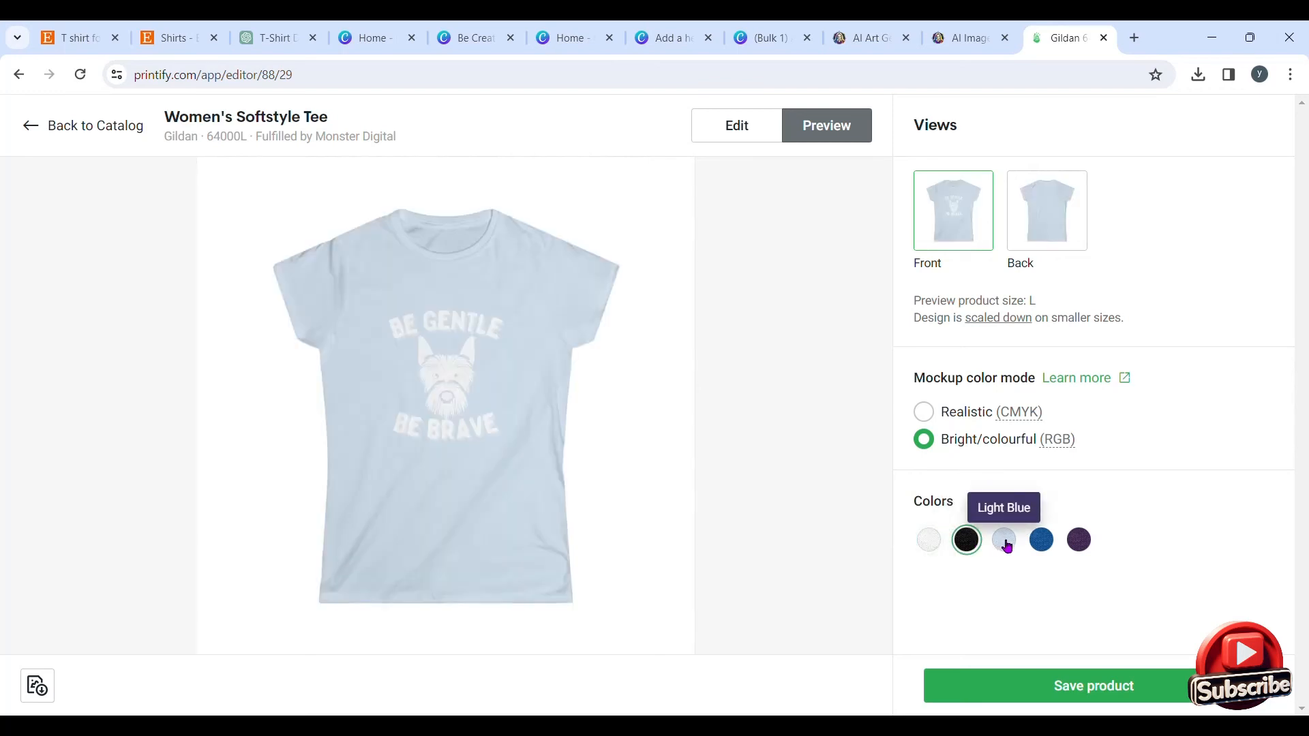
click(1041, 542)
click(1080, 545)
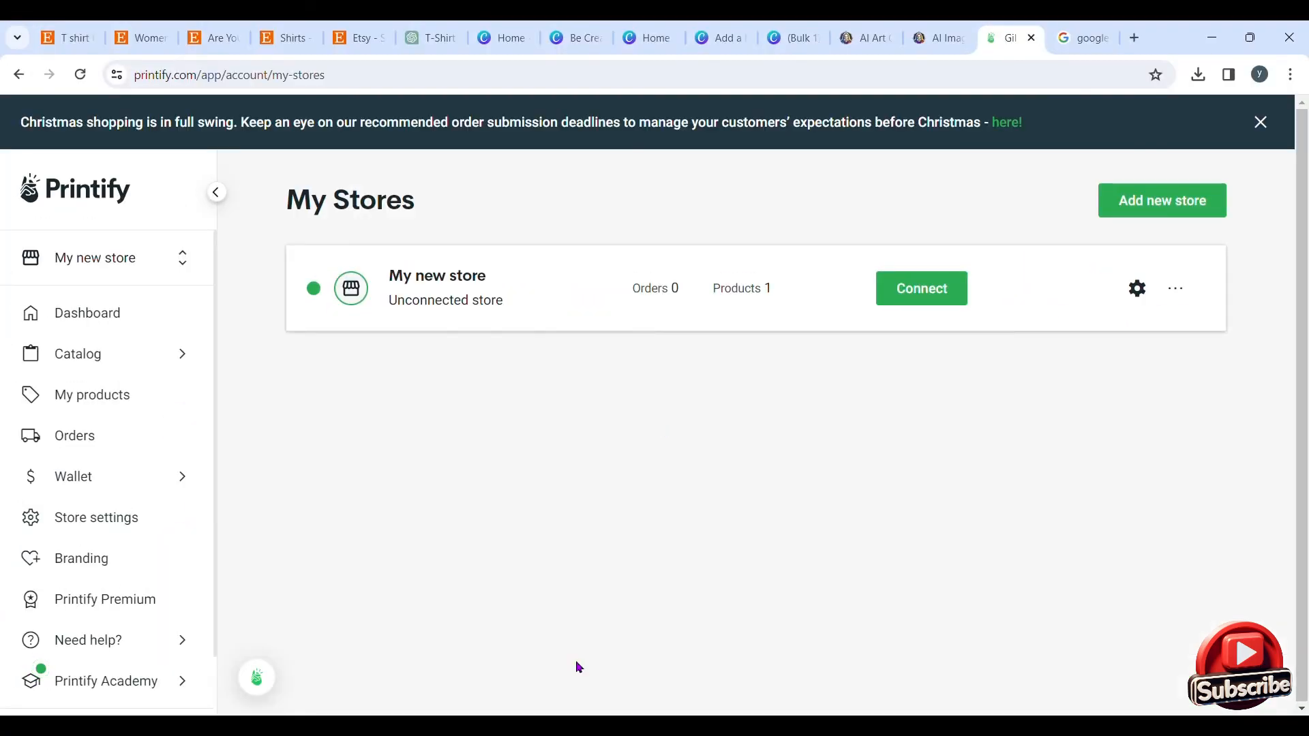
Try to connect the unconnected store "My new store" to Etsy as its sales channel.
click(928, 290)
scroll(778, 343, down, 4)
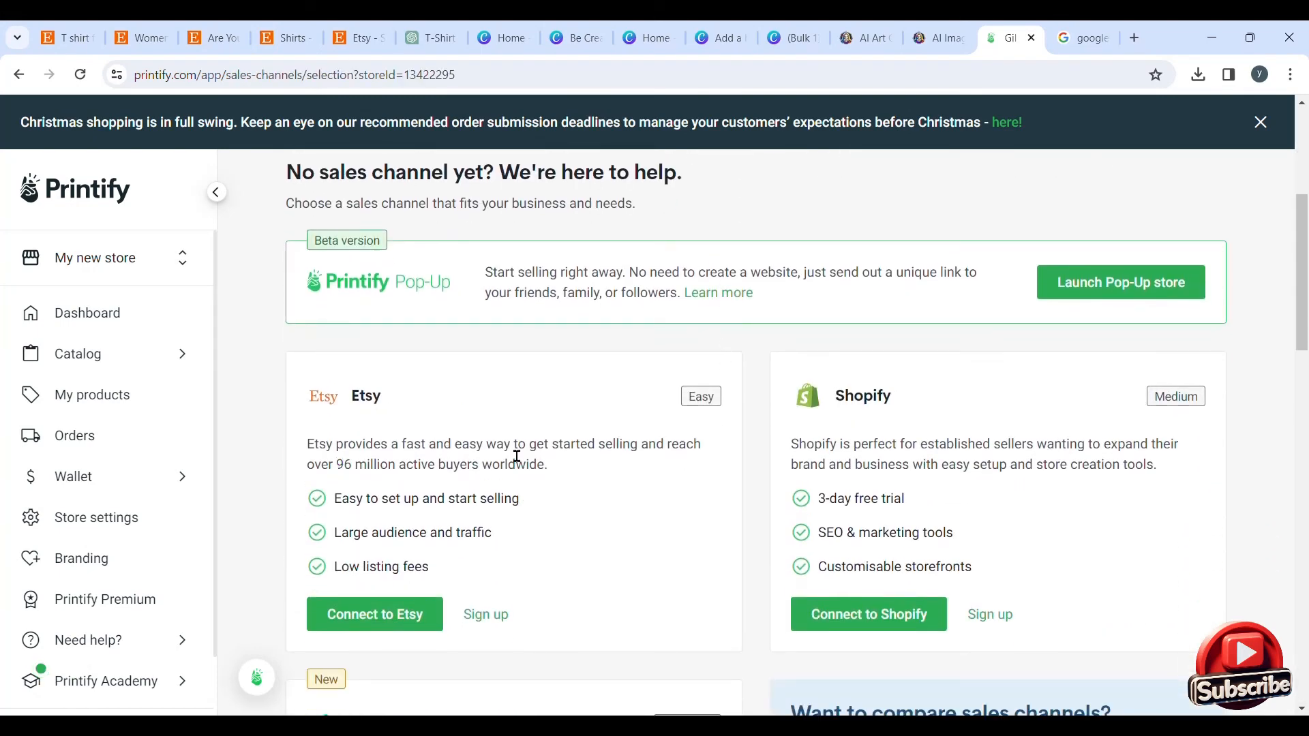
scroll(352, 480, down, 1)
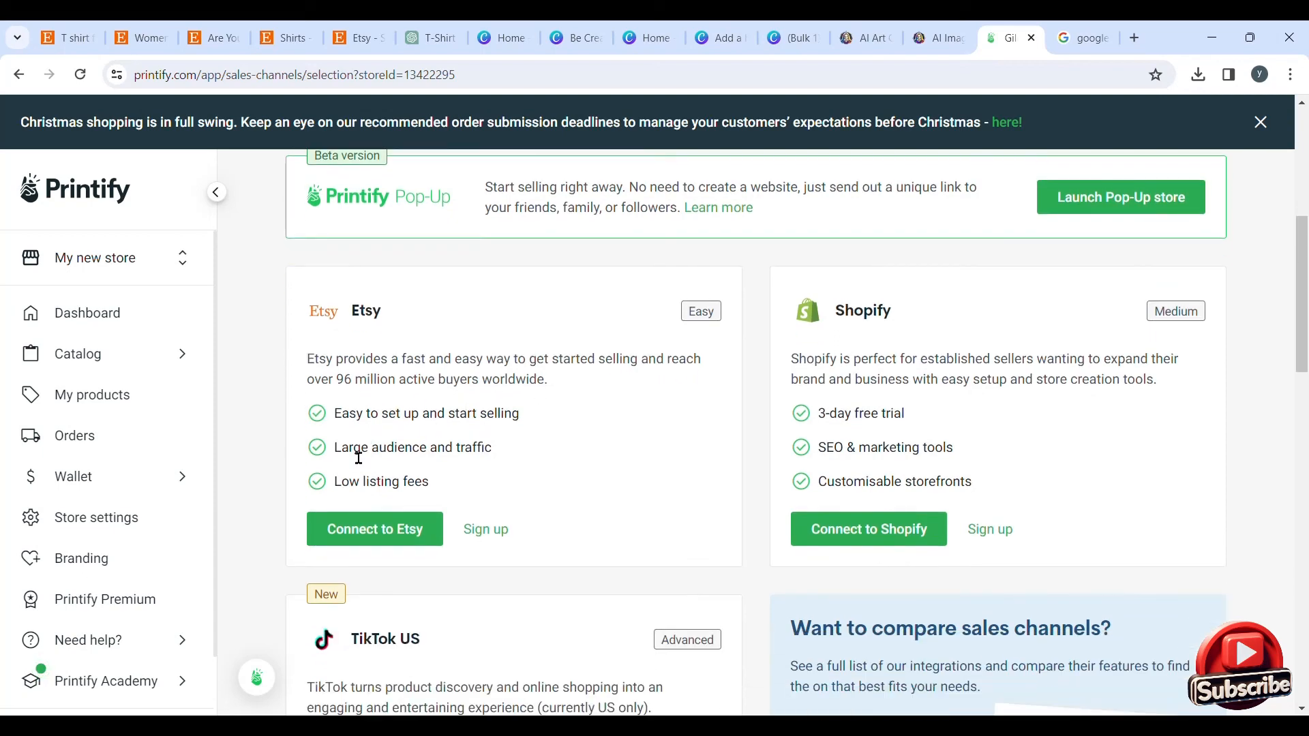
click(378, 531)
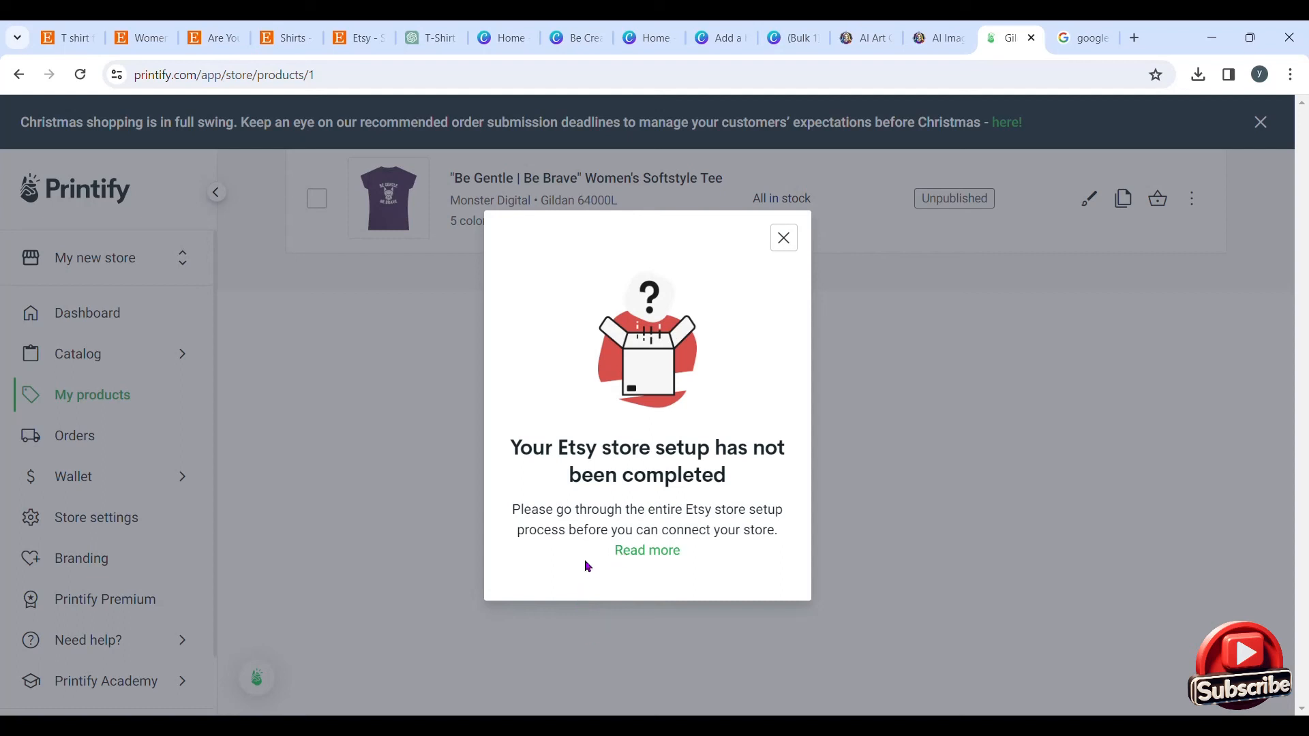
Open the help article on integrating an Etsy shop and read through its setup and connection steps.
click(667, 556)
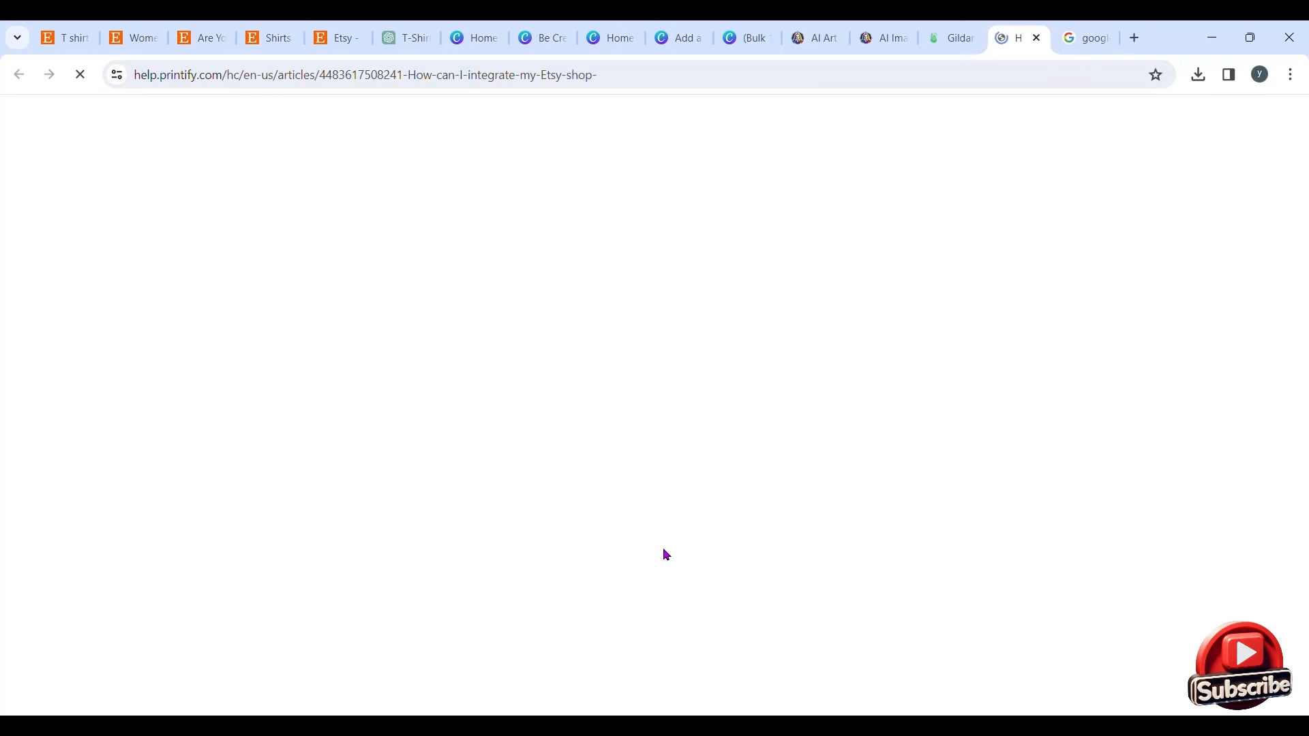
scroll(667, 556, down, 15)
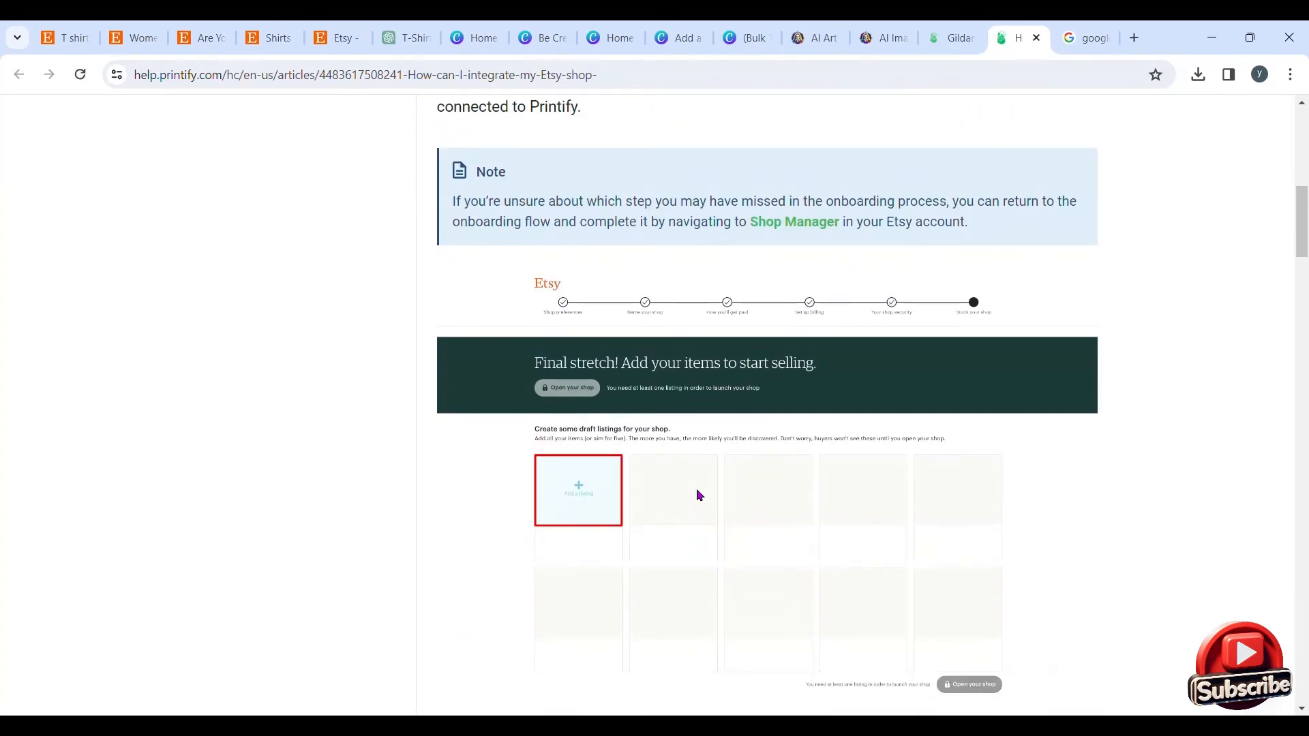
scroll(777, 489, down, 10)
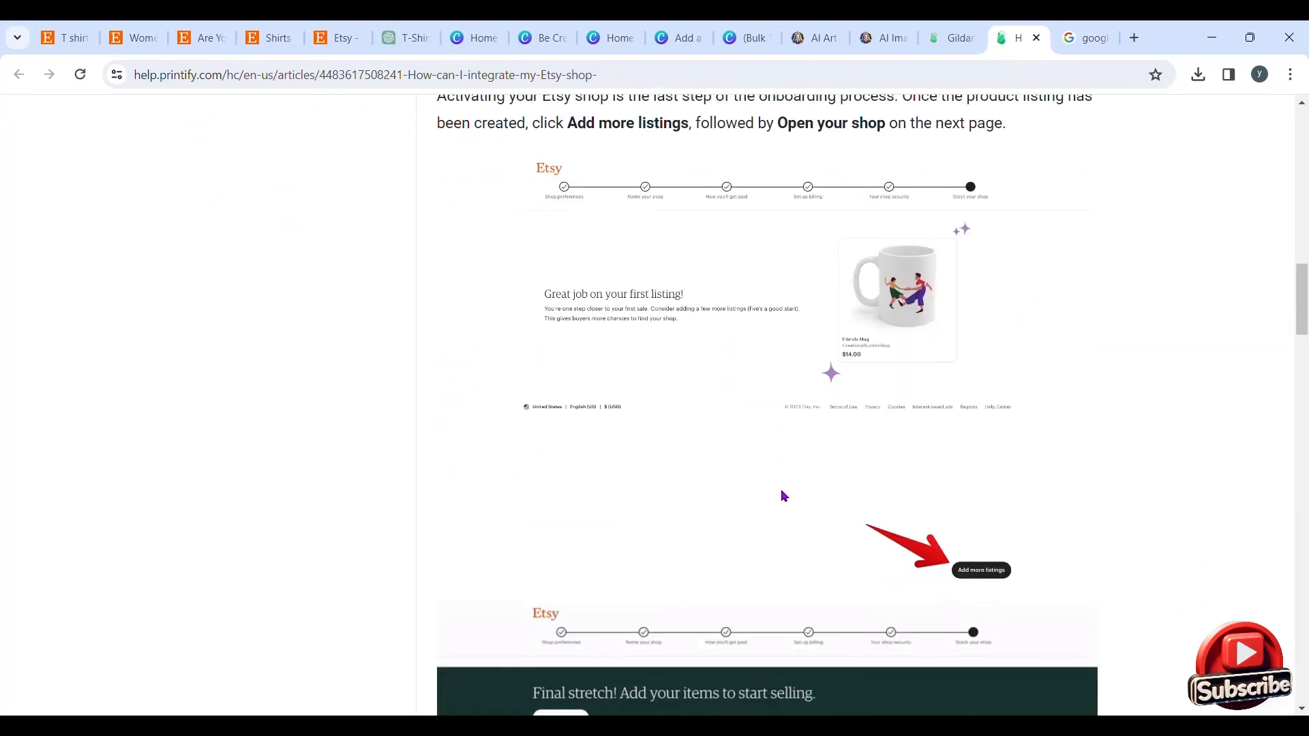
scroll(789, 491, down, 15)
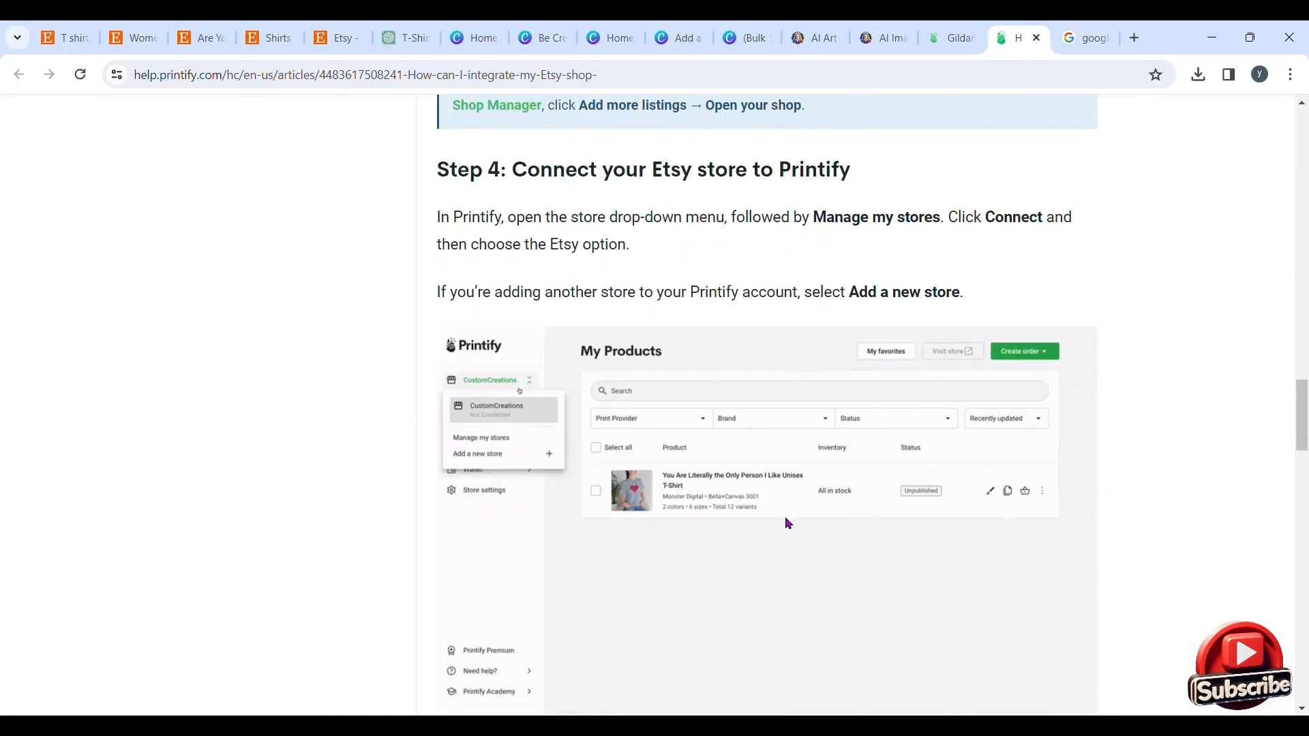
scroll(807, 540, down, 15)
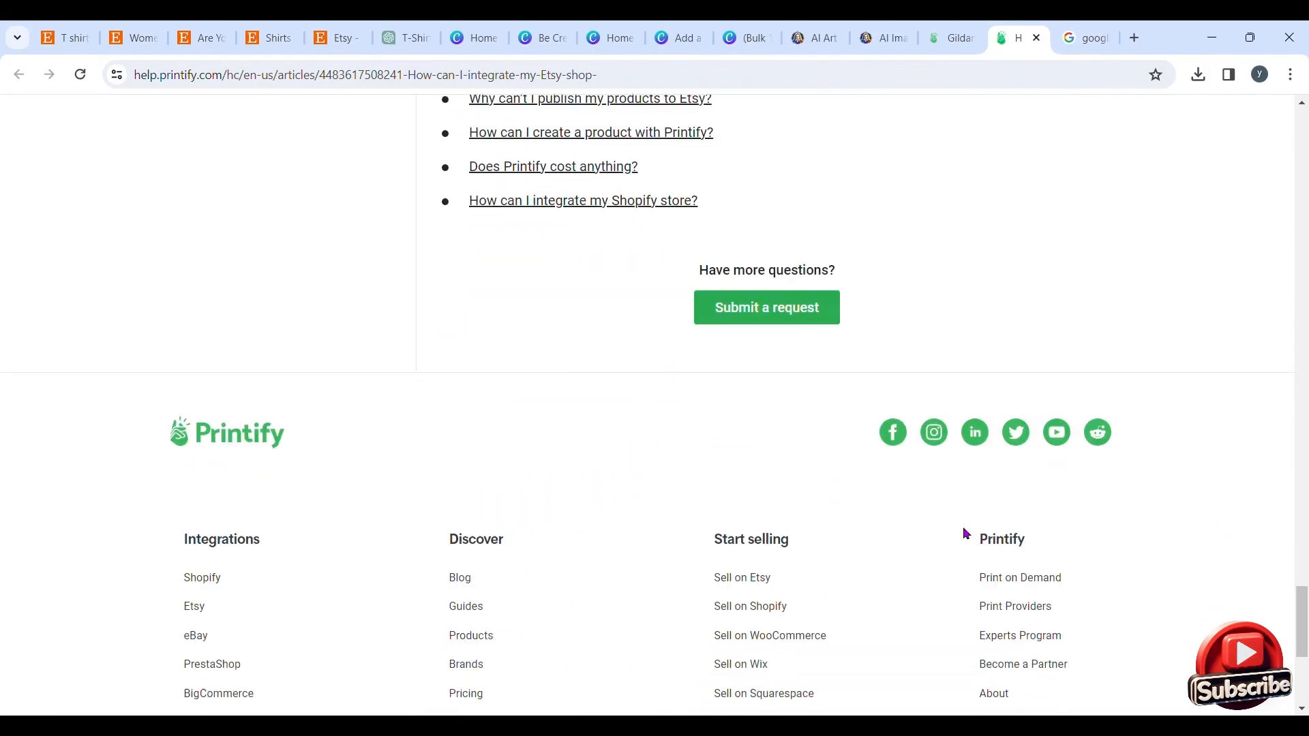
scroll(959, 532, up, 15)
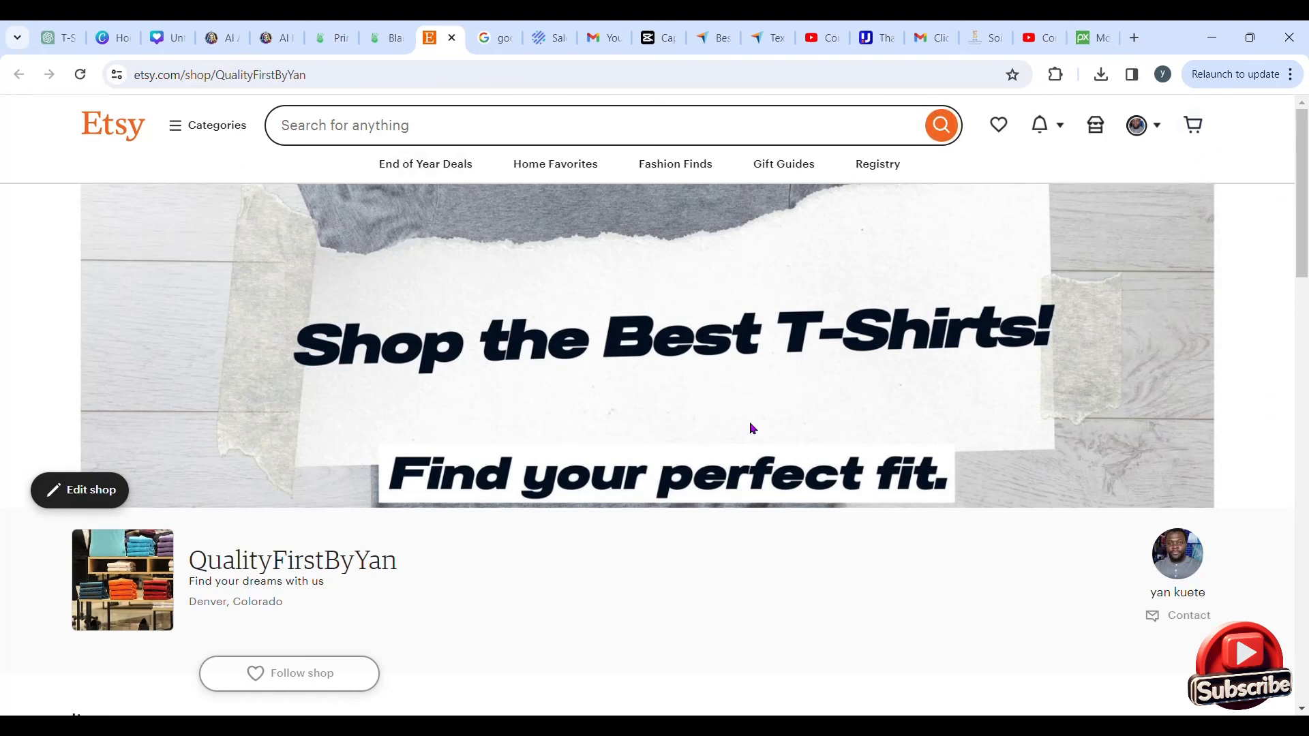
Look through the T-shirt listings published in the Etsy shop.
scroll(750, 428, down, 3)
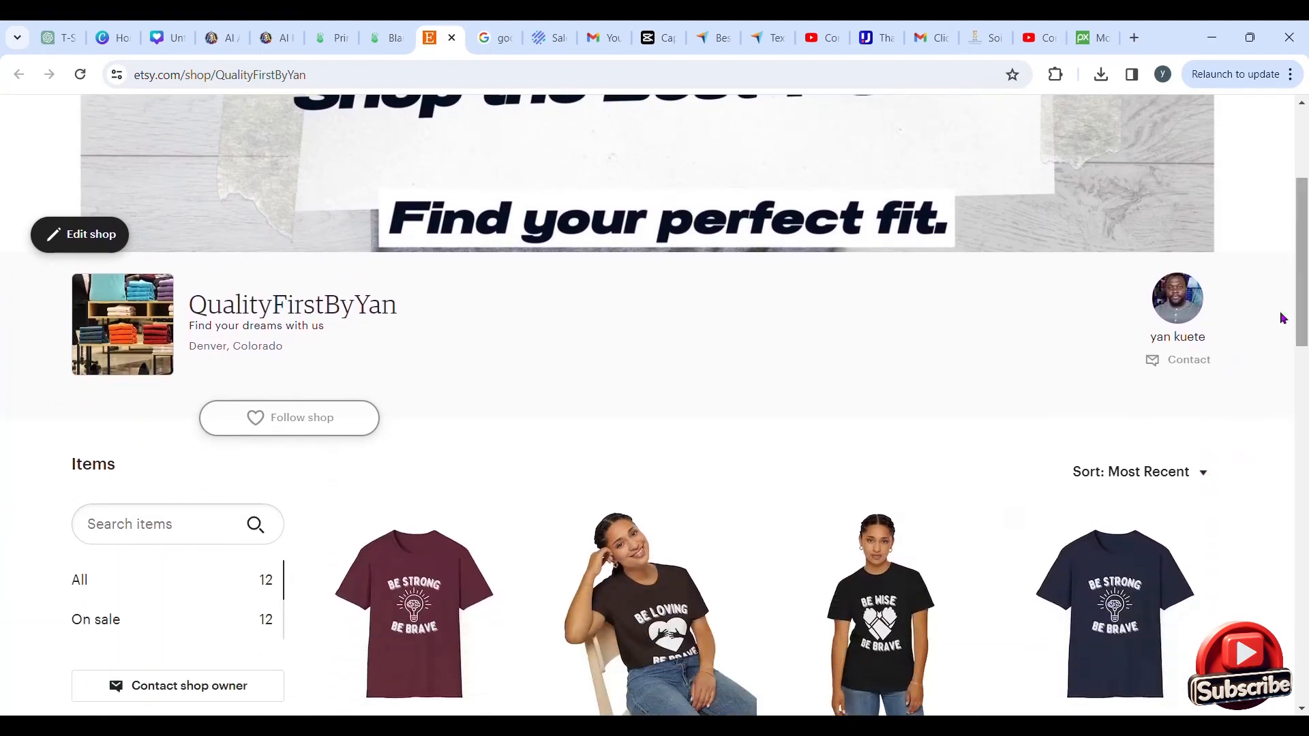
scroll(1178, 359, down, 8)
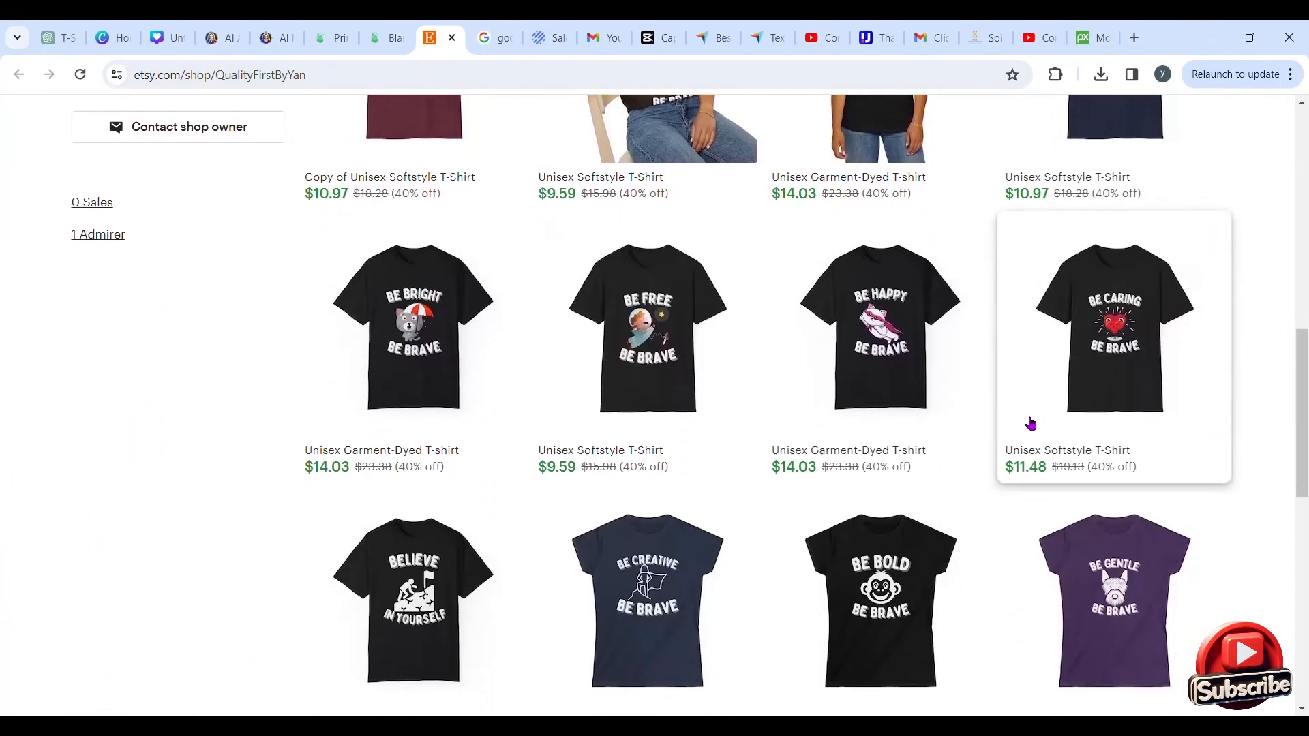
scroll(1031, 424, down, 7)
scroll(1043, 438, up, 8)
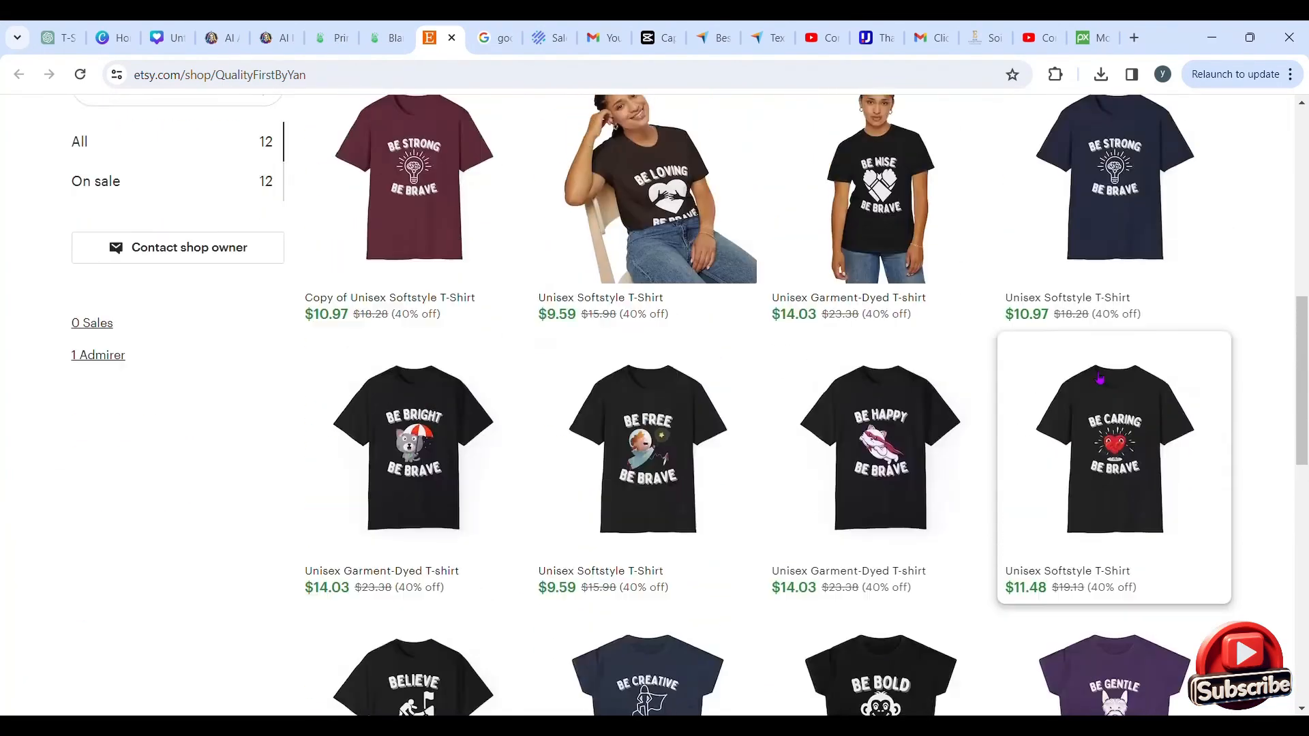
scroll(1099, 379, up, 10)
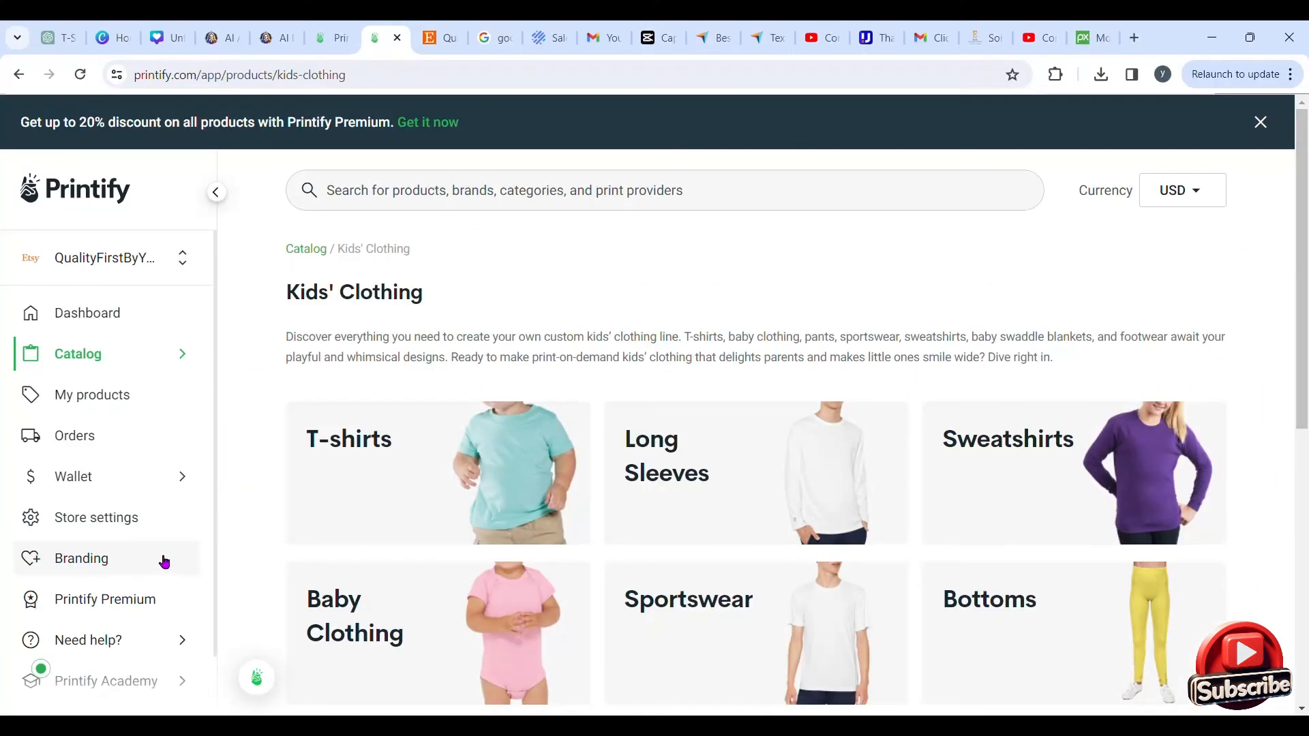
Open the Accessories category in the Printify catalog and browse its Phone Cases.
mouse_move(122, 354)
click(287, 375)
click(307, 427)
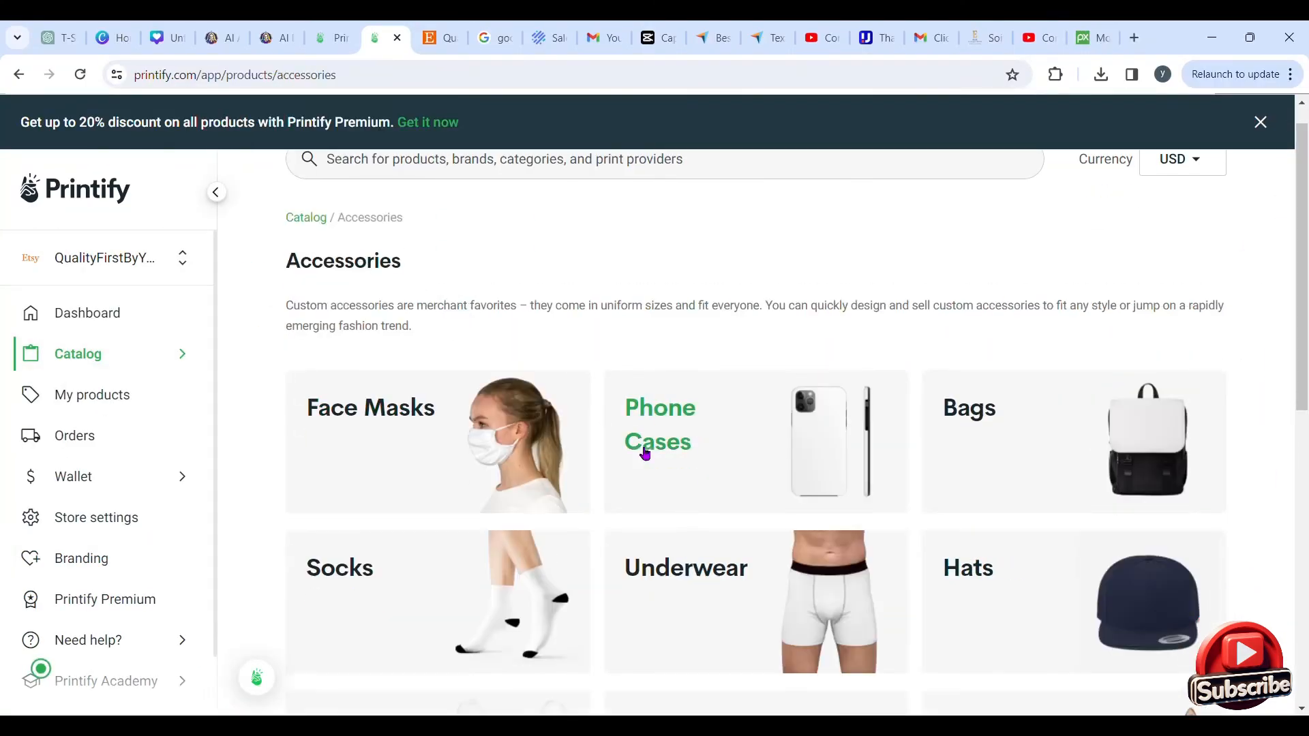
click(841, 434)
scroll(929, 418, down, 5)
scroll(929, 418, up, 5)
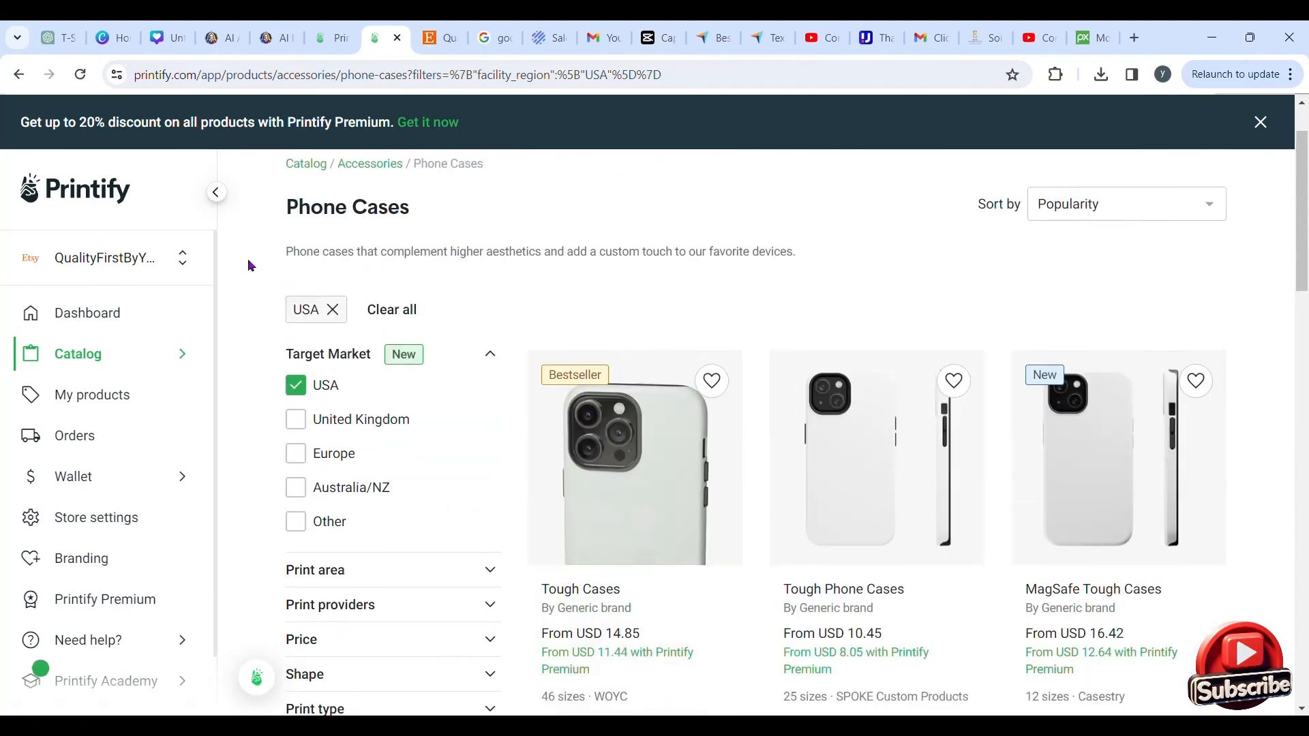
Open Face Masks from the catalog's Accessories and look over the available products.
mouse_move(181, 356)
click(362, 377)
click(321, 450)
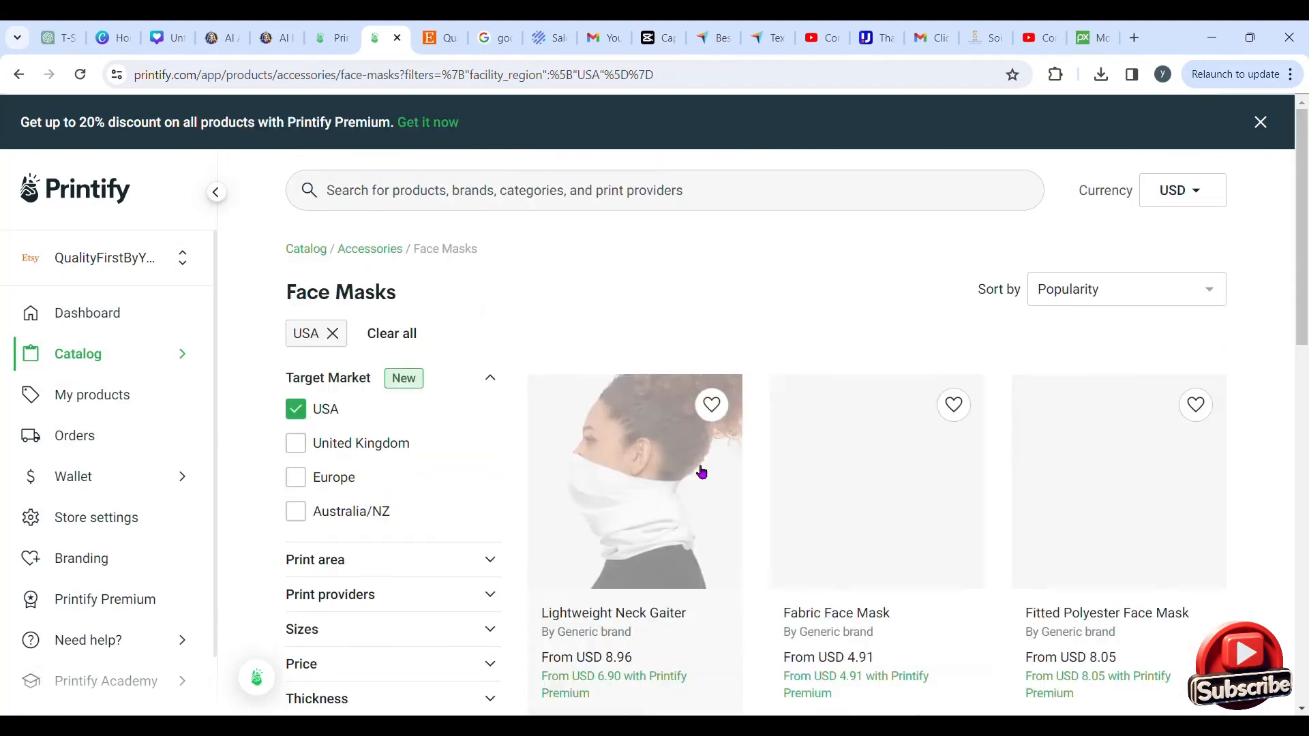
scroll(876, 474, down, 5)
scroll(550, 468, up, 5)
Open Mugs from the catalog's Home & Living category and browse the available models.
mouse_move(179, 358)
scroll(322, 476, down, 3)
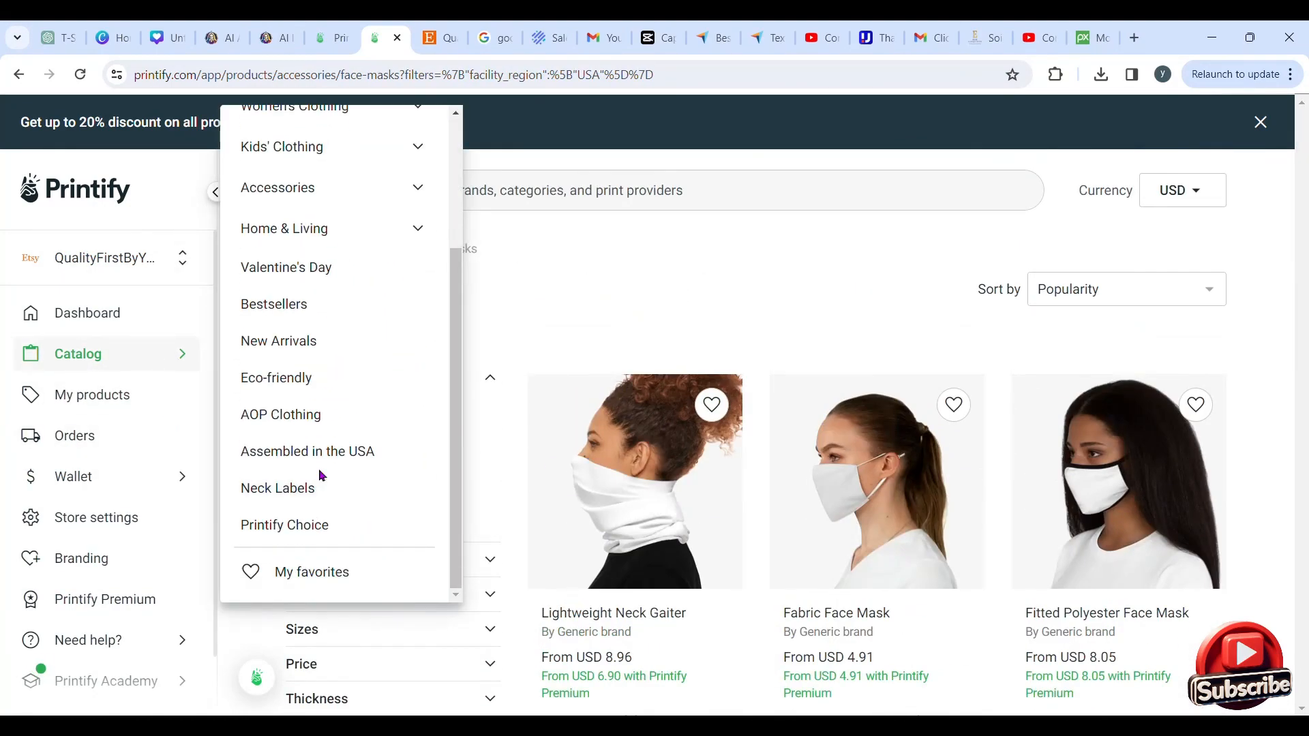
scroll(322, 476, up, 3)
click(316, 403)
click(371, 476)
scroll(1164, 450, down, 3)
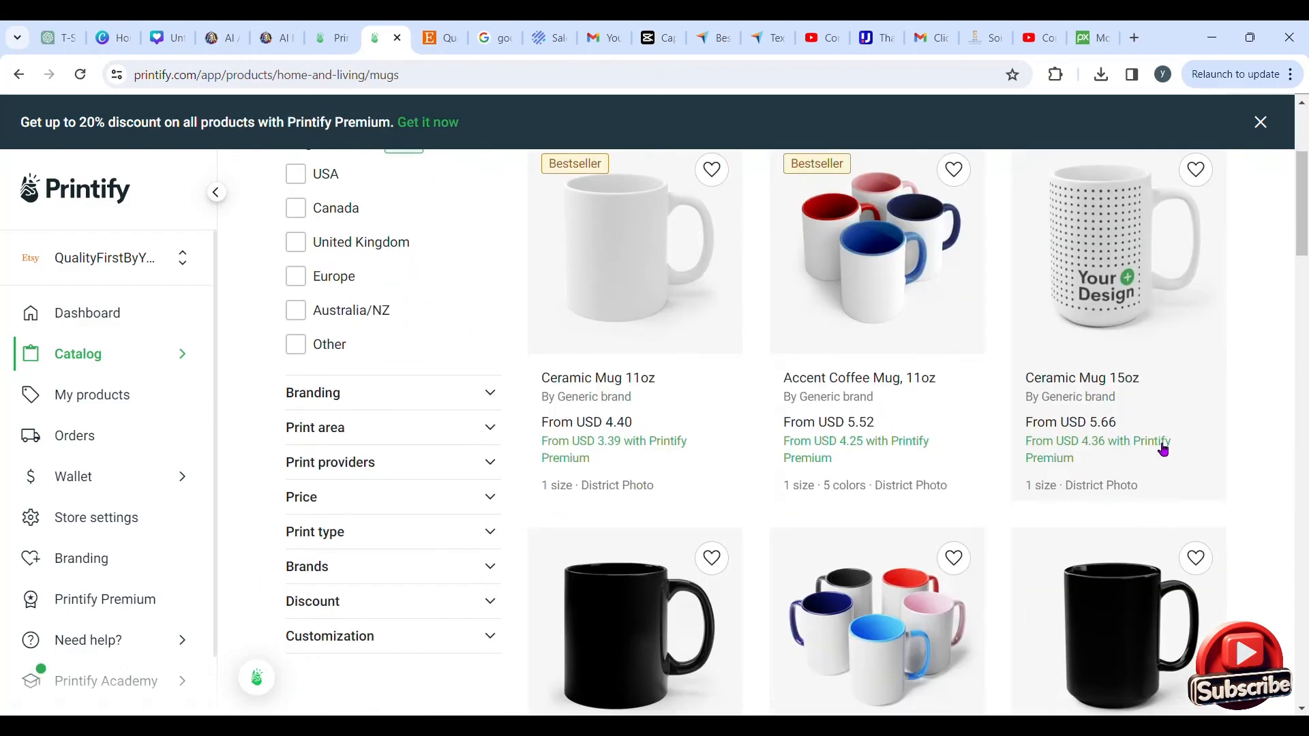
scroll(1066, 546, down, 5)
scroll(851, 412, up, 4)
scroll(900, 421, down, 20)
Open the Printify dashboard and review its setup checklist, store statistics, suggested products and learning resources.
click(87, 313)
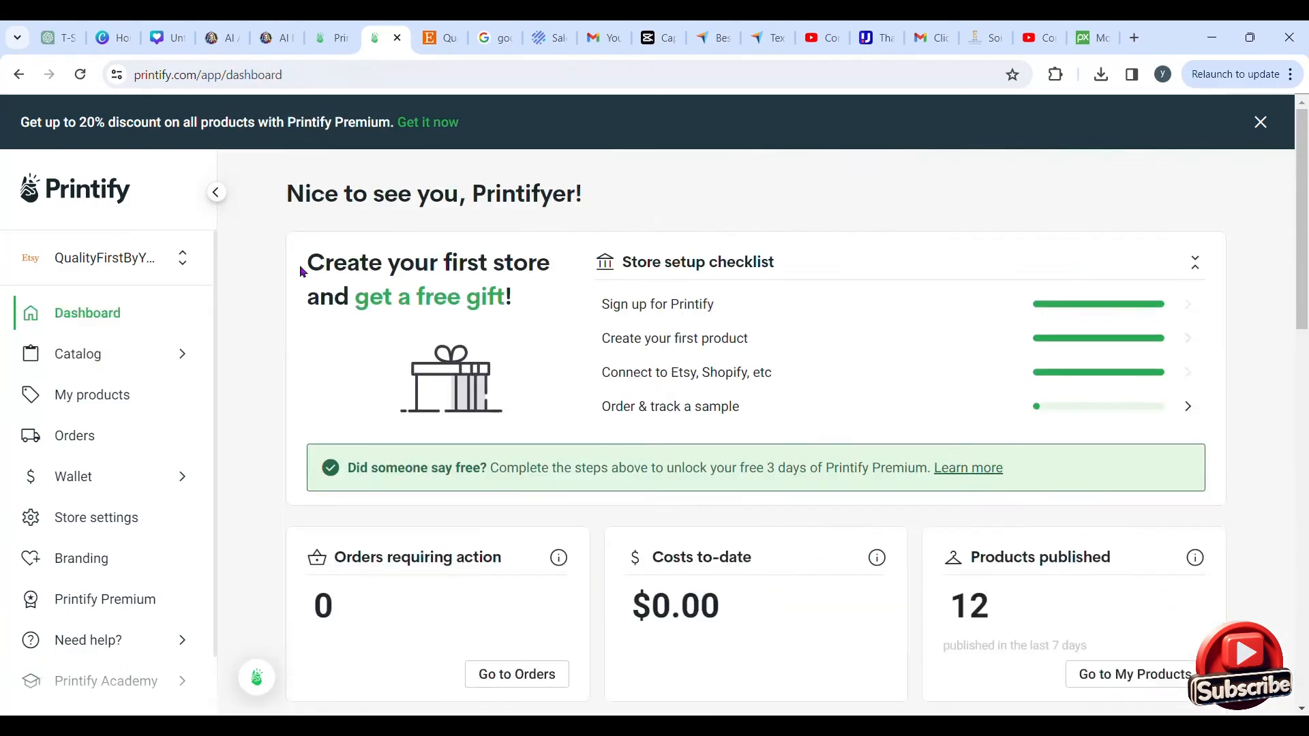
scroll(827, 207, down, 10)
scroll(977, 427, up, 6)
scroll(978, 427, down, 6)
scroll(128, 634, down, 2)
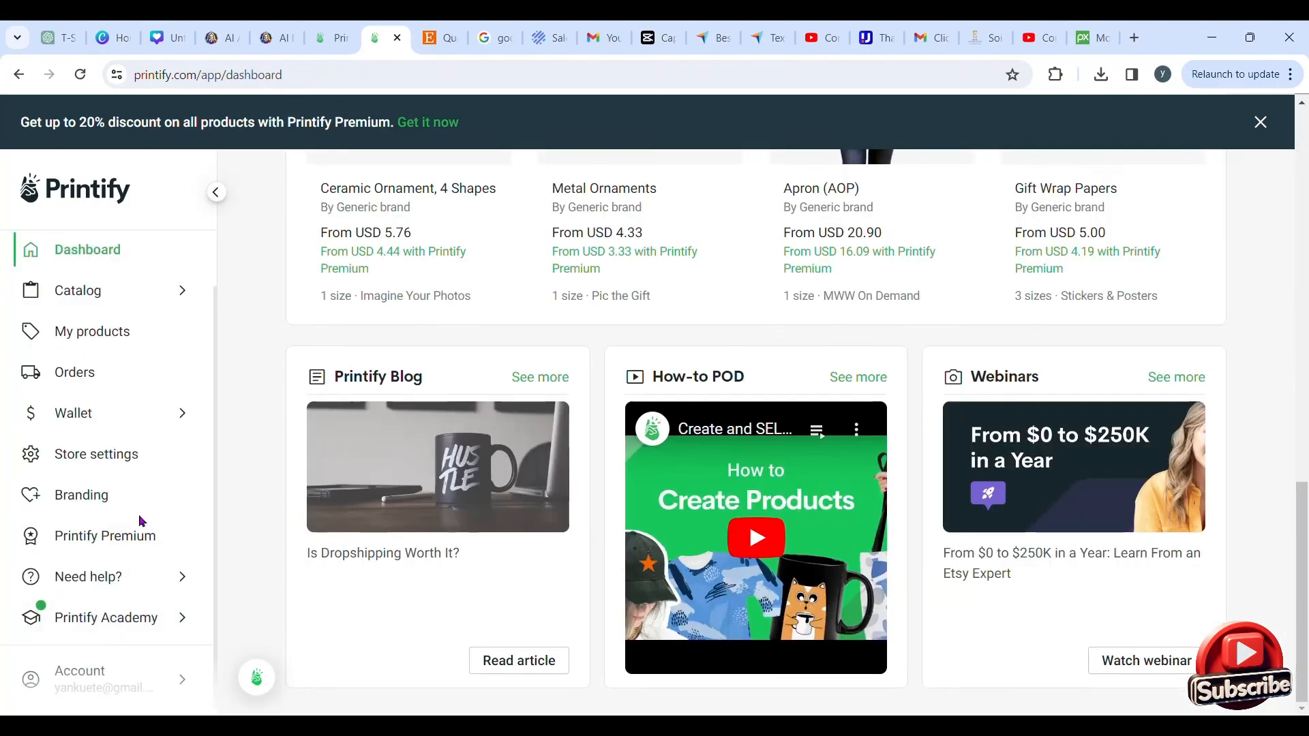